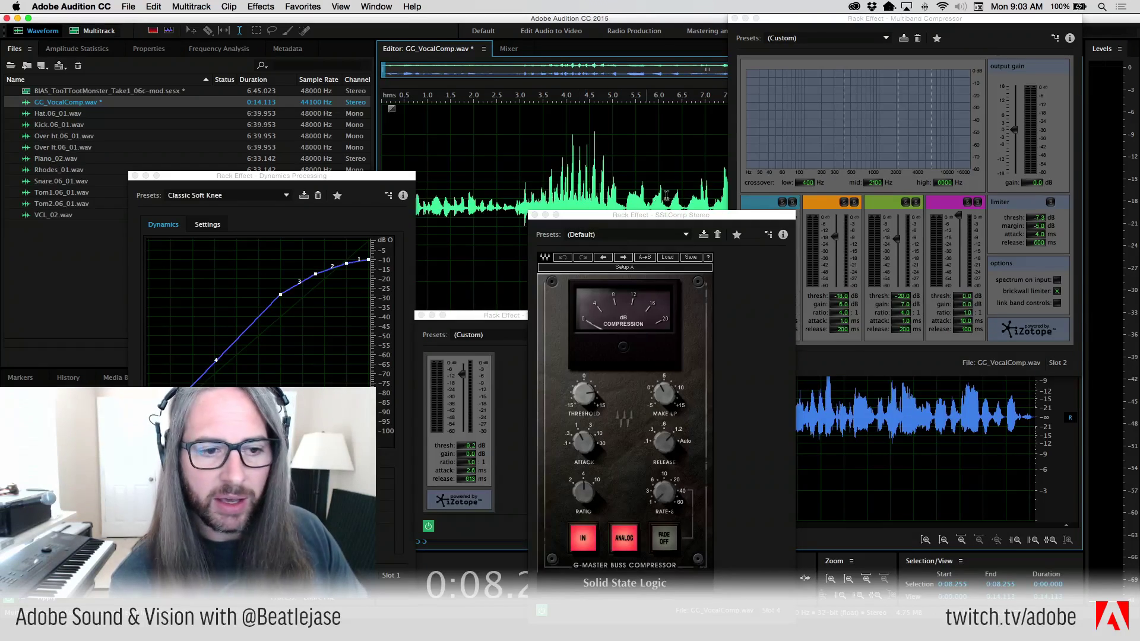
# Step: Open the Stretch and Pitch process for GG_VocalComp.wav and position its window clear of the waveform's center
pyautogui.click(867, 21)
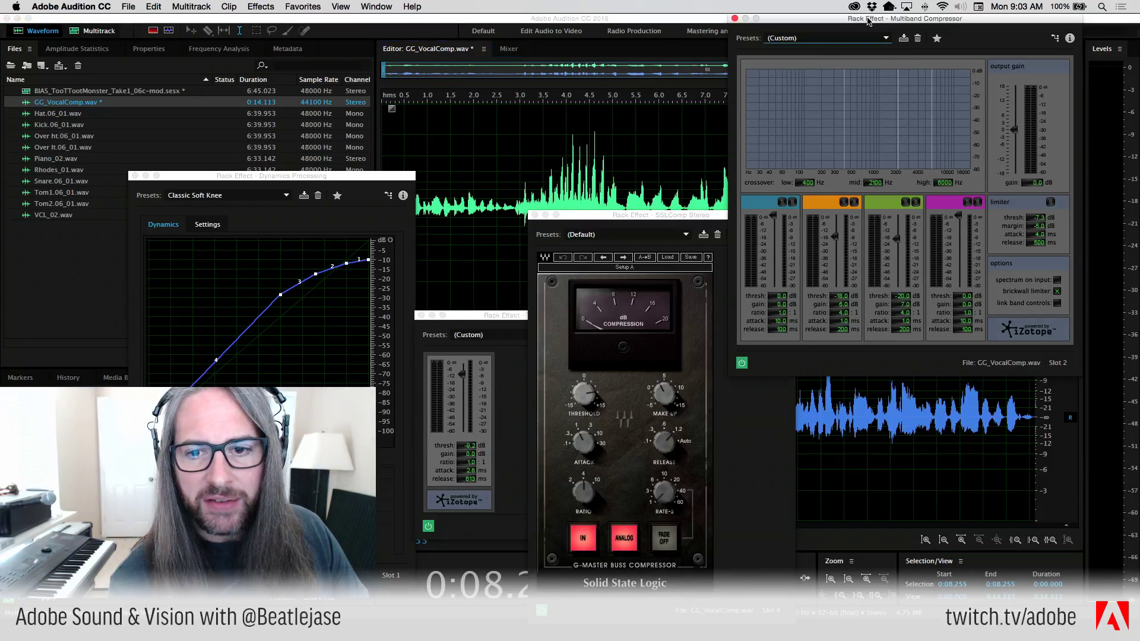
pyautogui.moveTo(897, 18)
pyautogui.mouseDown()
pyautogui.moveTo(897, 42)
pyautogui.moveTo(899, 18)
pyautogui.mouseUp()
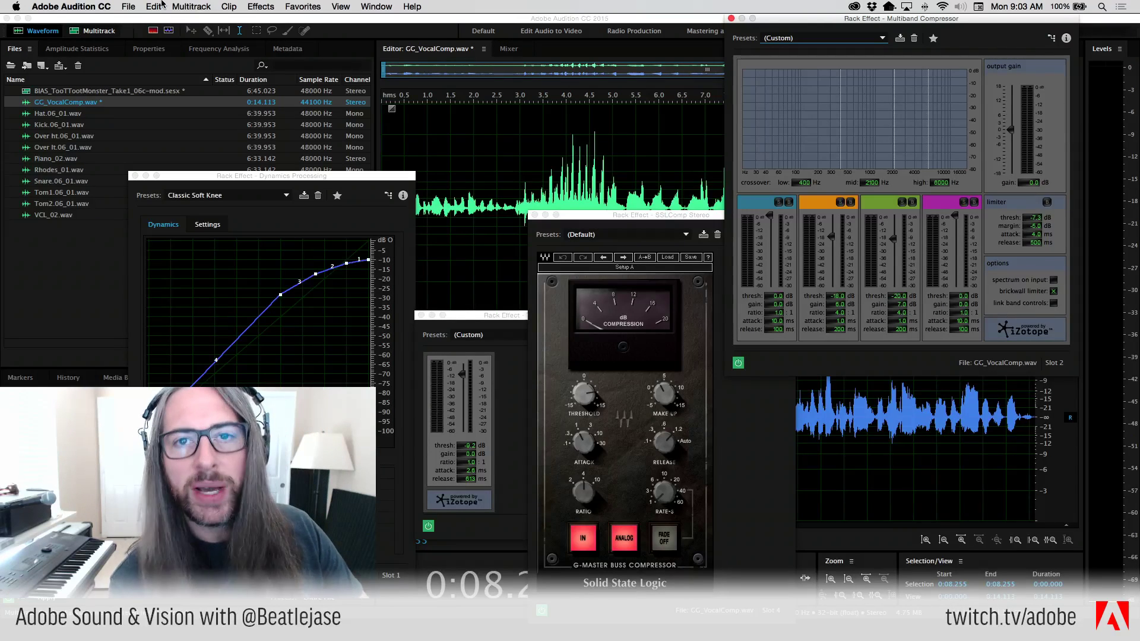
pyautogui.click(270, 6)
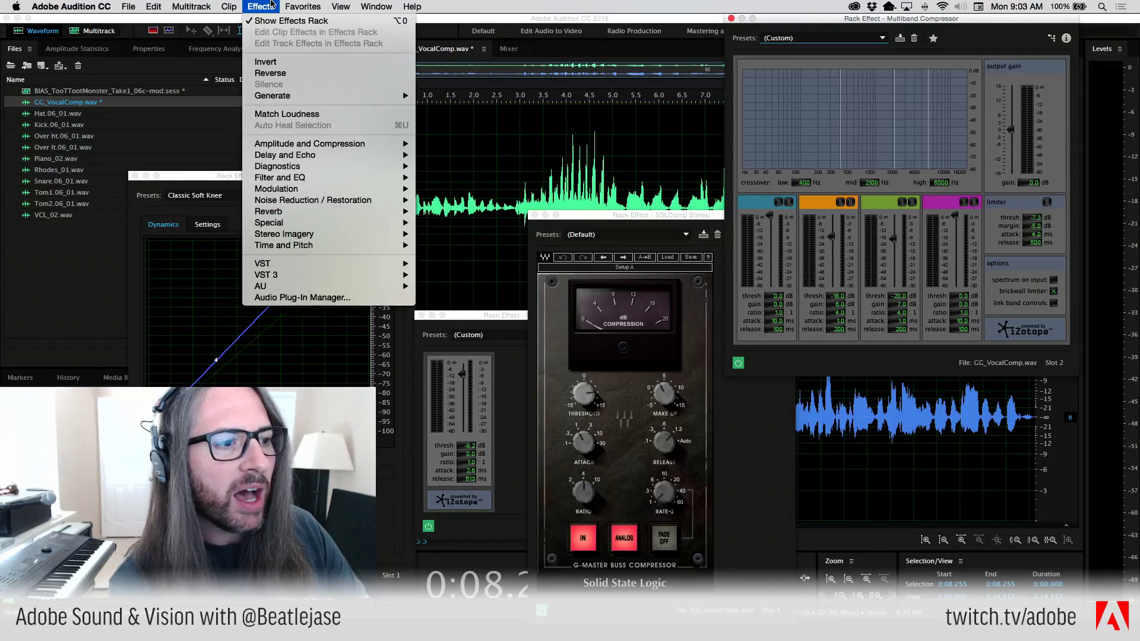
pyautogui.moveTo(300, 248)
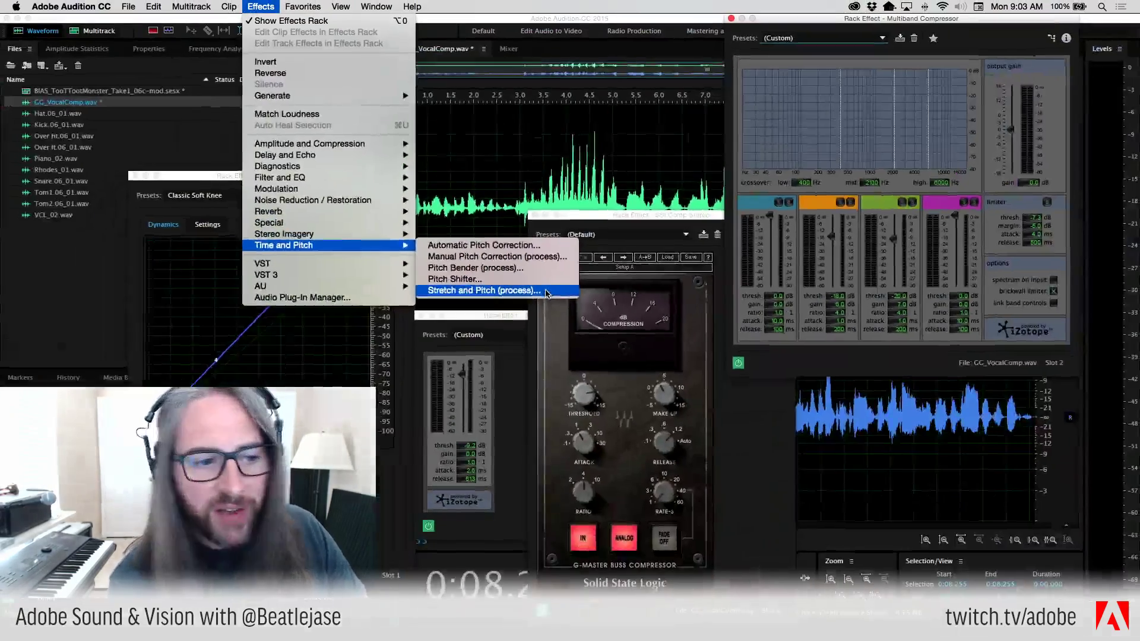
pyautogui.click(546, 293)
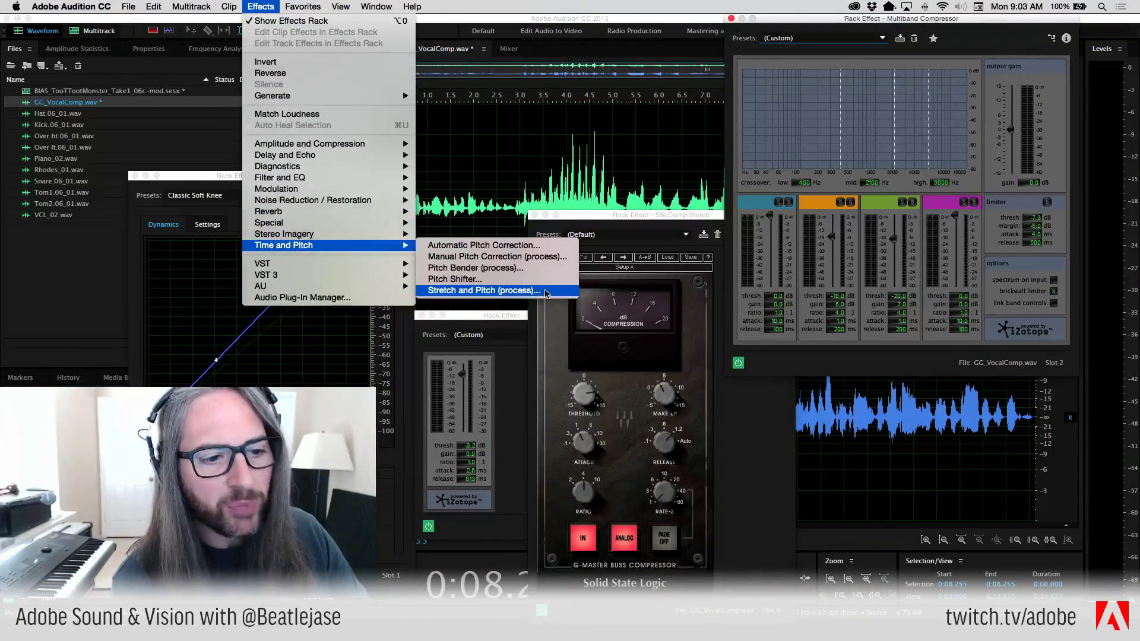
pyautogui.moveTo(487, 70); pyautogui.dragTo(822, 25)
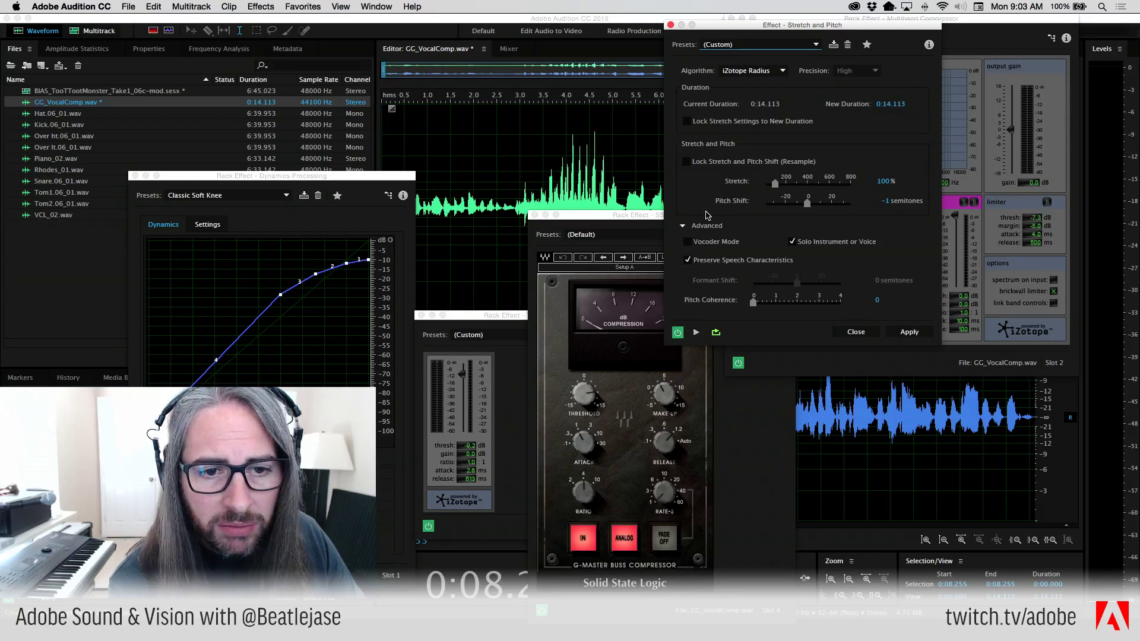
# Step: Set the pitch shift in Stretch and Pitch to 0 semitones
pyautogui.click(883, 202)
pyautogui.write('0')
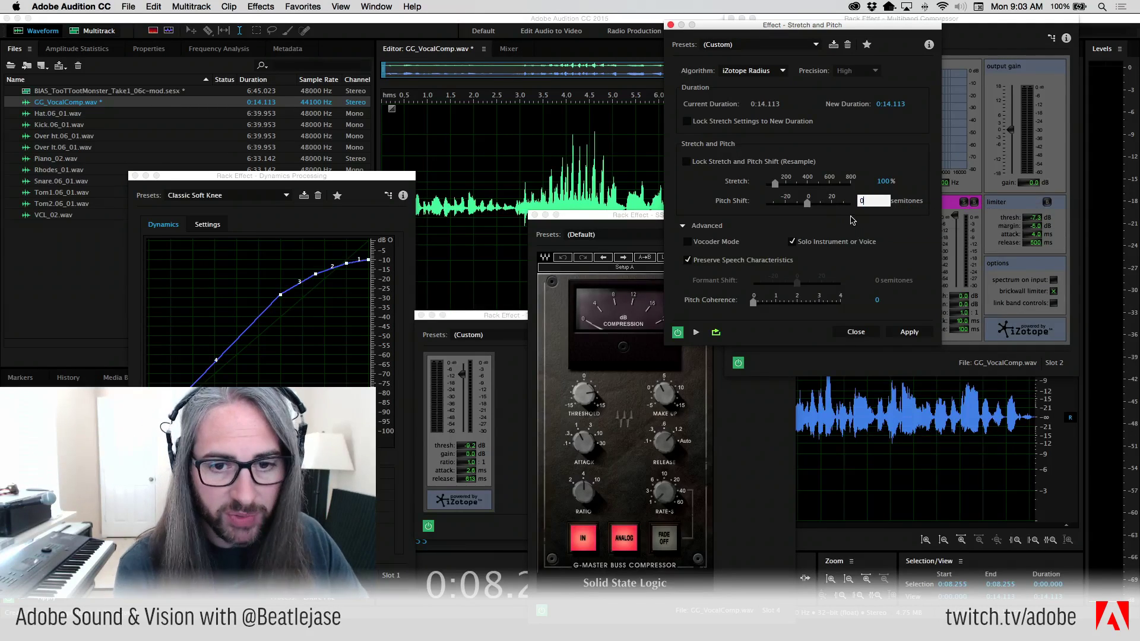
pyautogui.press('Return')
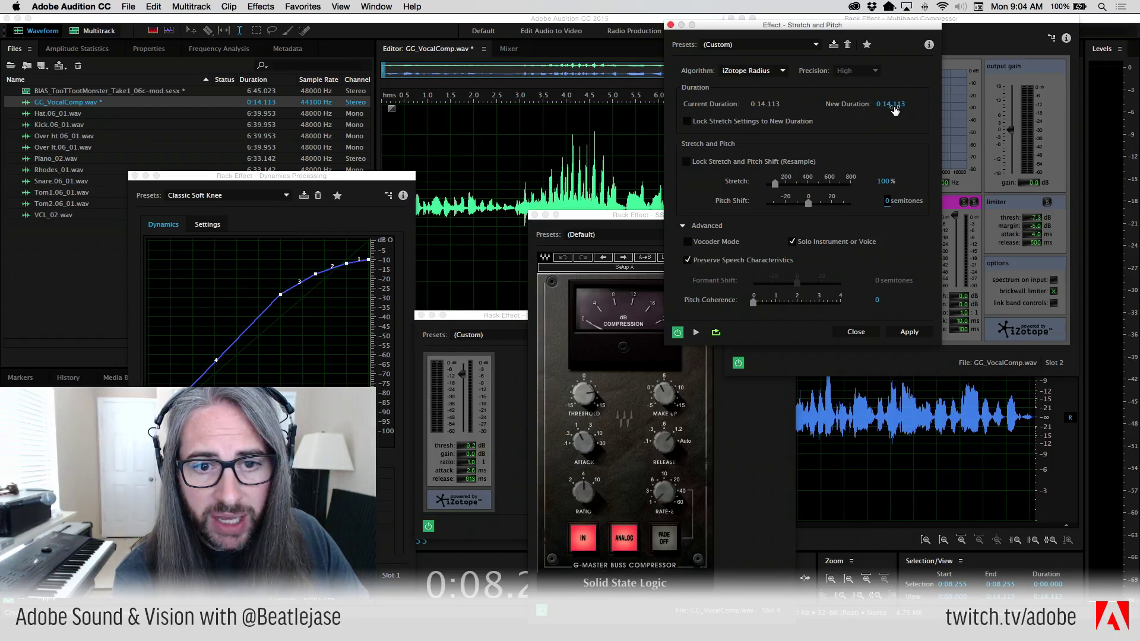
# Step: Try stretch amounts of about 140% and 60% on the vocal, and close Stretch and Pitch without applying
pyautogui.moveTo(775, 184); pyautogui.dragTo(778, 186)
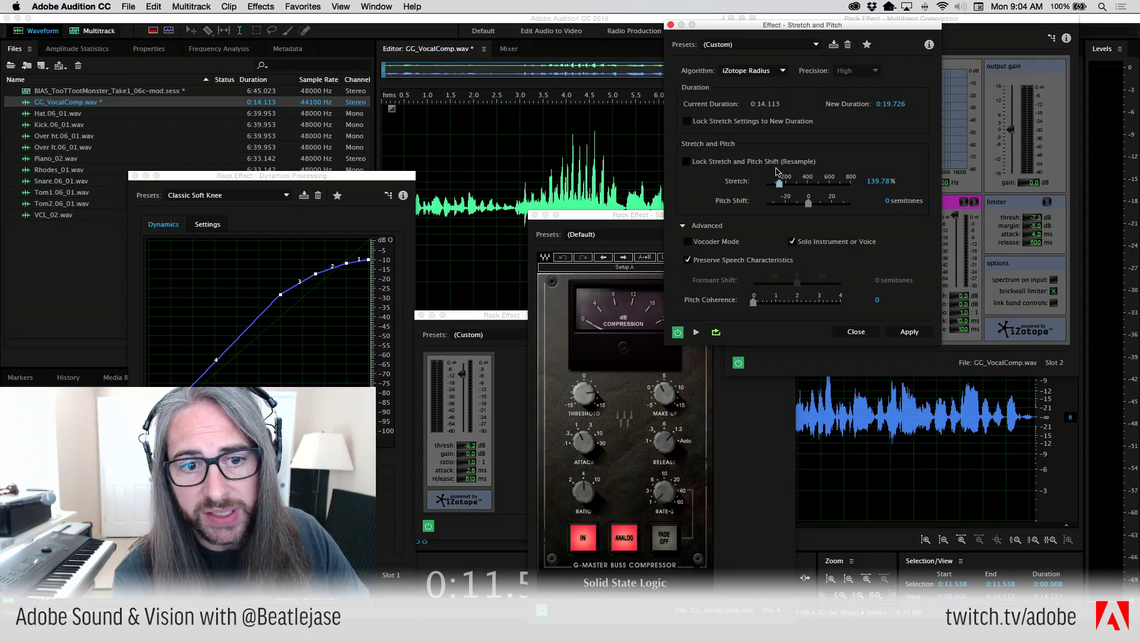
pyautogui.moveTo(779, 185); pyautogui.dragTo(773, 187)
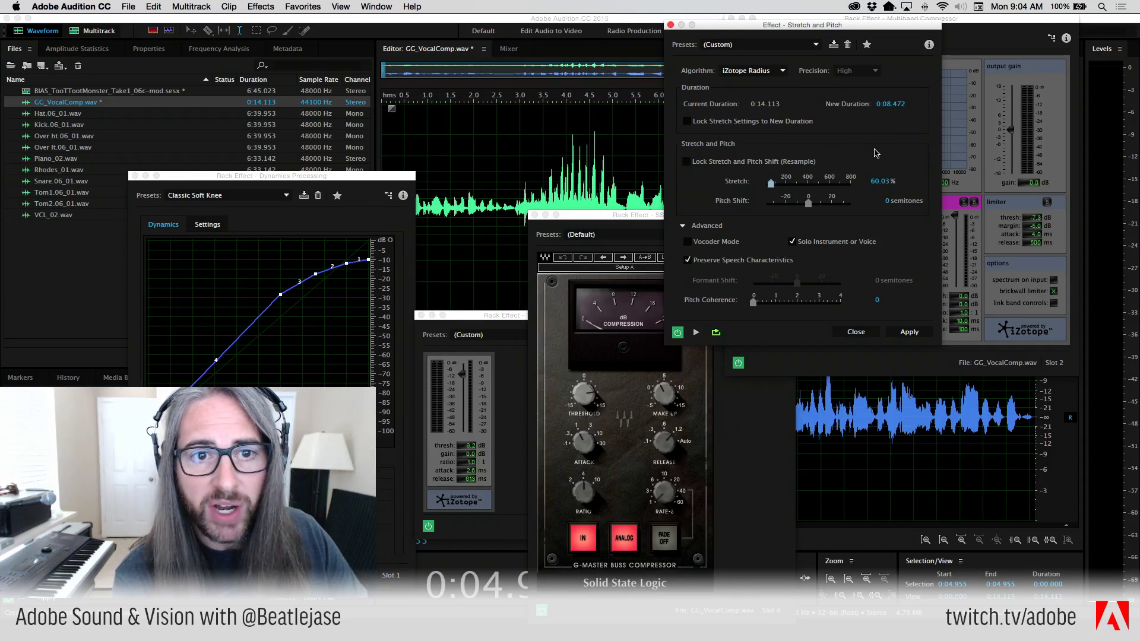
pyautogui.click(670, 25)
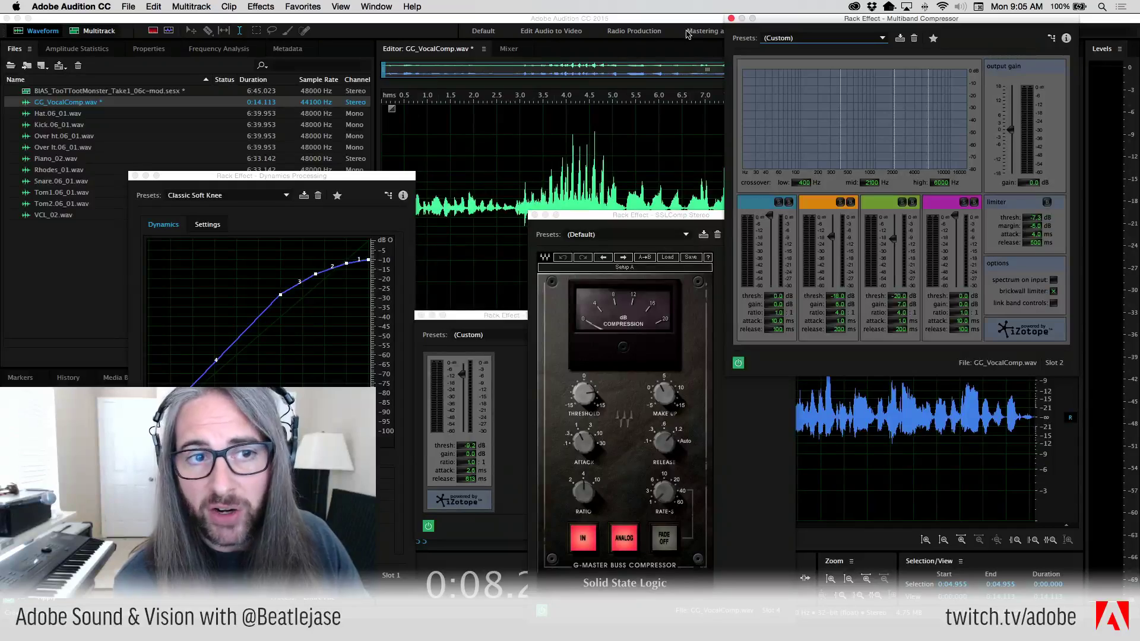
# Step: Close the Multiband Compressor window, bring Dynamics Processing into clear view to review its curve and segments, and close it
pyautogui.click(731, 19)
pyautogui.moveTo(187, 175); pyautogui.dragTo(878, 15)
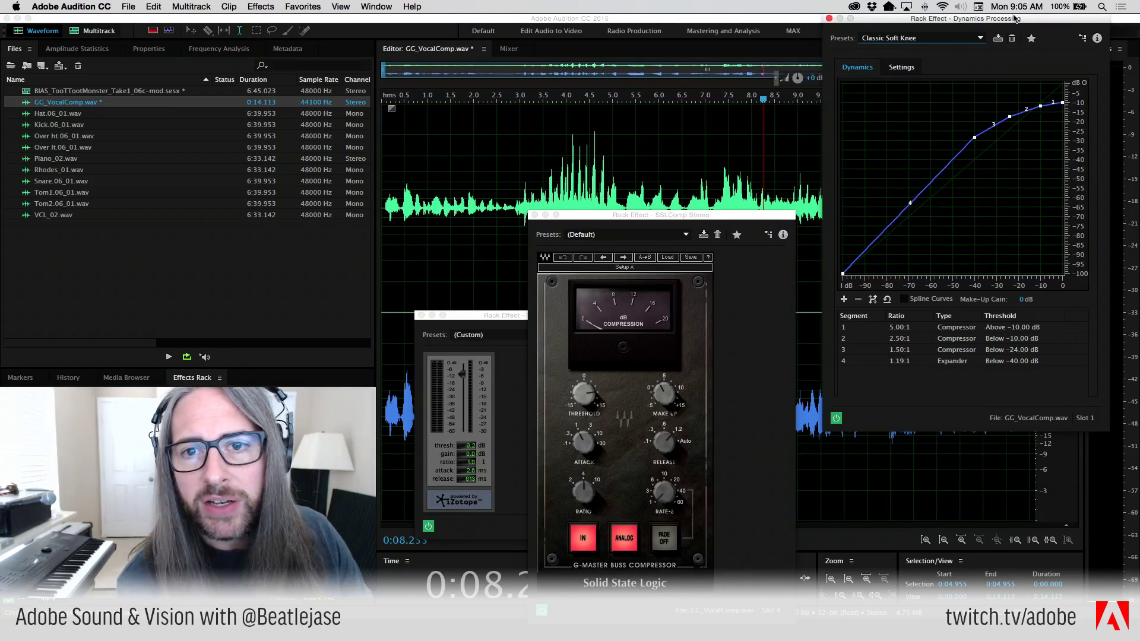
pyautogui.click(899, 68)
pyautogui.click(859, 67)
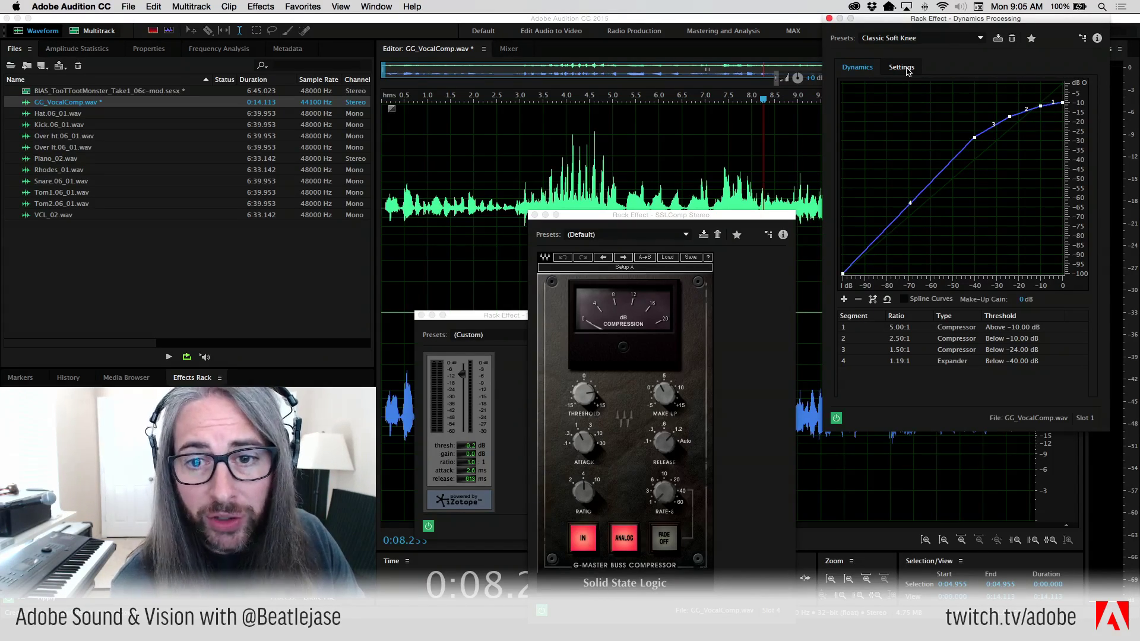
pyautogui.click(829, 19)
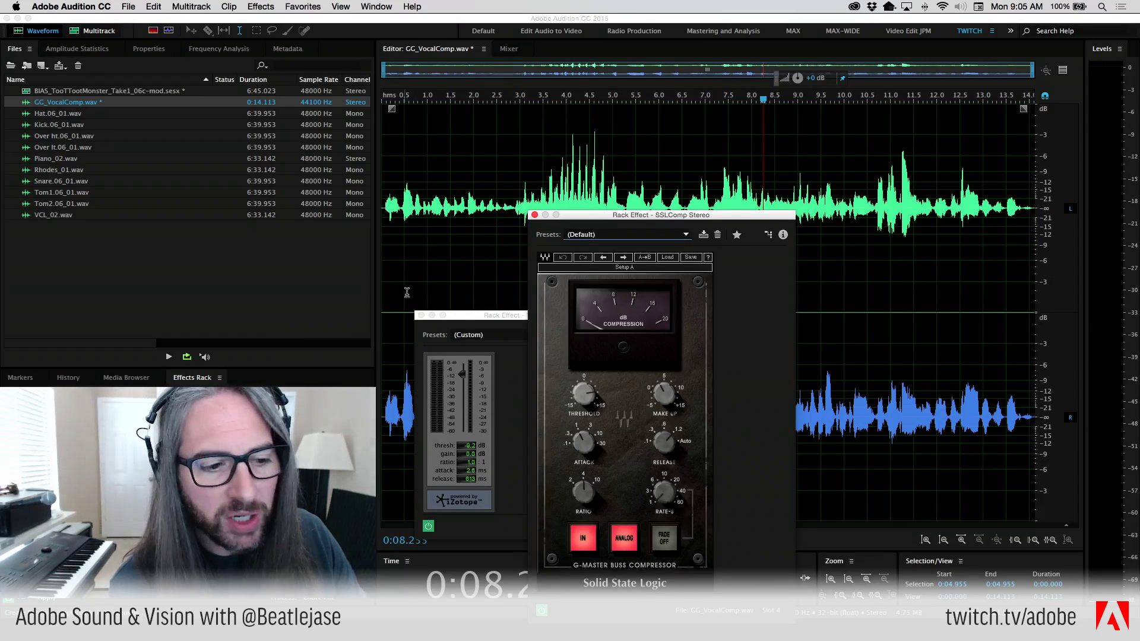
# Step: Move the Tube-modeled Compressor window into clear view to review its controls, and close it
pyautogui.moveTo(466, 313); pyautogui.dragTo(780, 16)
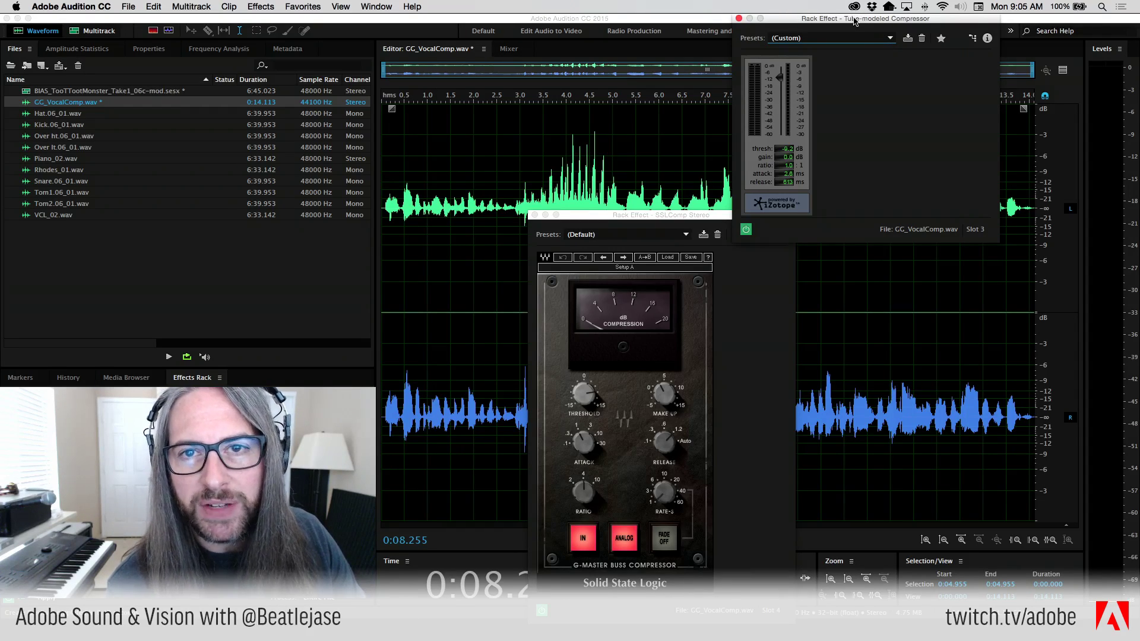
pyautogui.moveTo(853, 22); pyautogui.dragTo(906, 23)
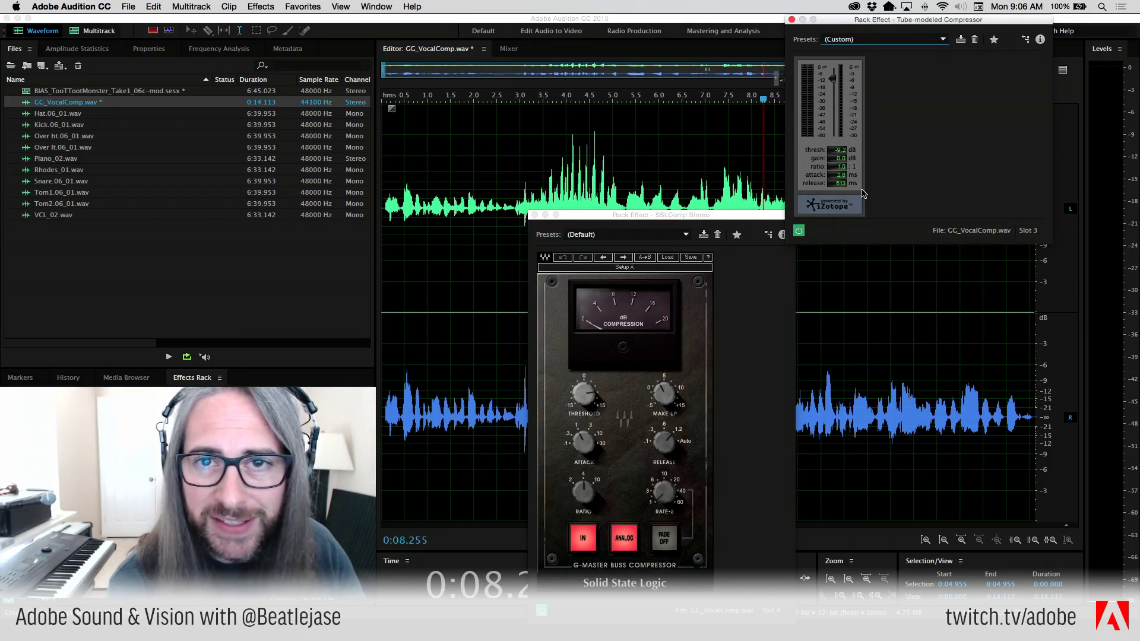
pyautogui.click(791, 22)
# Step: Move the SSLComp Stereo window aside, lower its compression ratio, and close it
pyautogui.moveTo(664, 215); pyautogui.dragTo(793, 5)
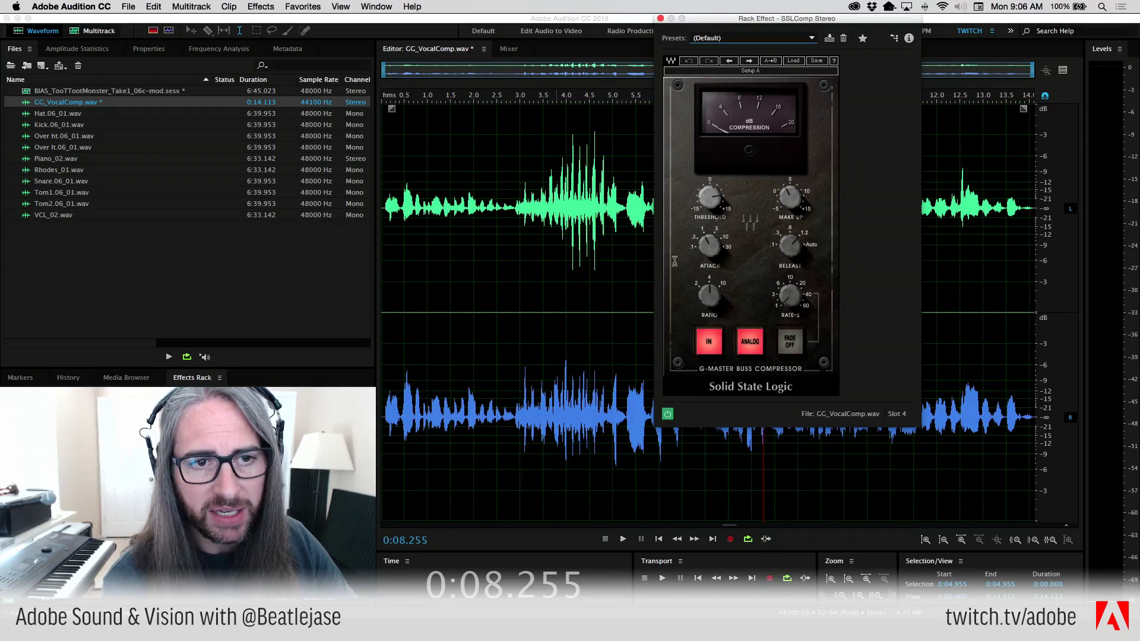
pyautogui.moveTo(776, 19); pyautogui.dragTo(876, 19)
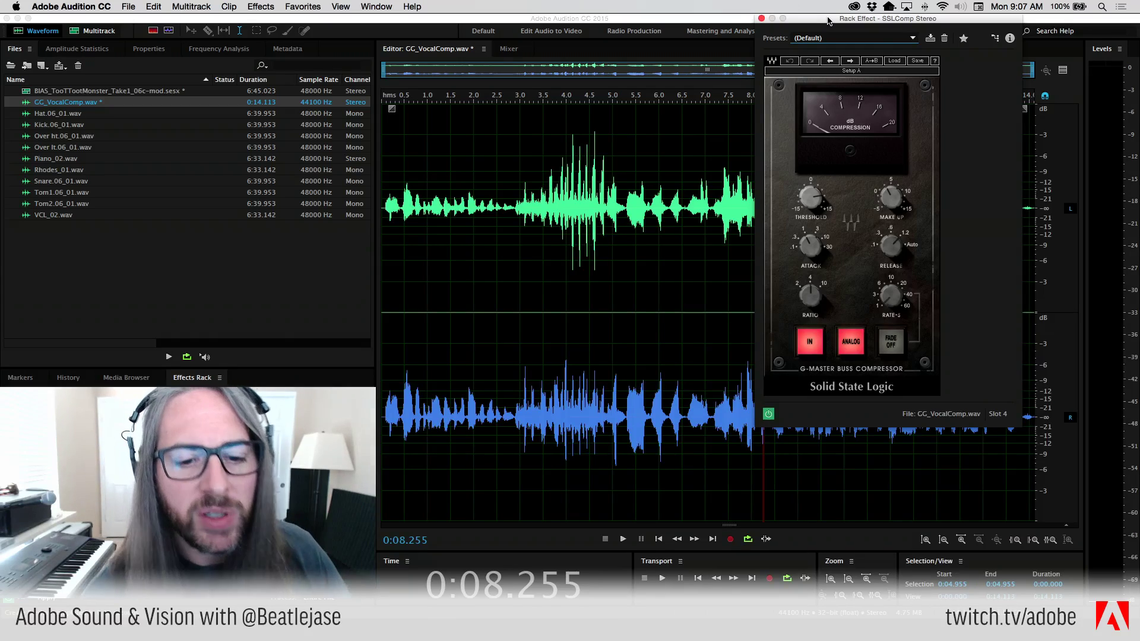
pyautogui.moveTo(809, 295); pyautogui.dragTo(809, 303)
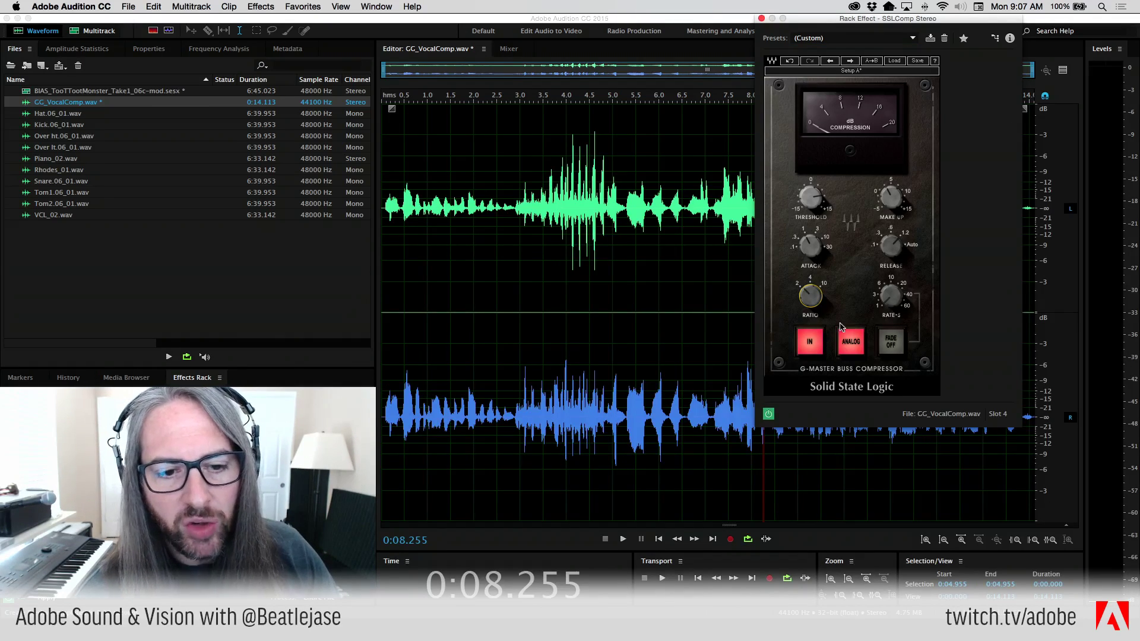
pyautogui.moveTo(823, 217)
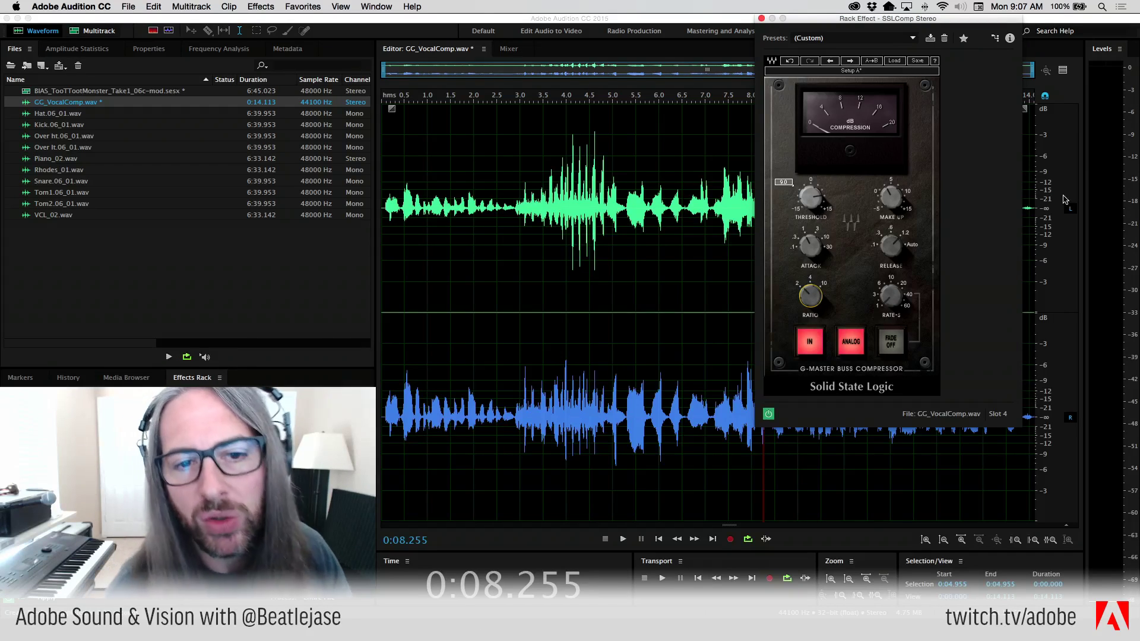
pyautogui.click(762, 19)
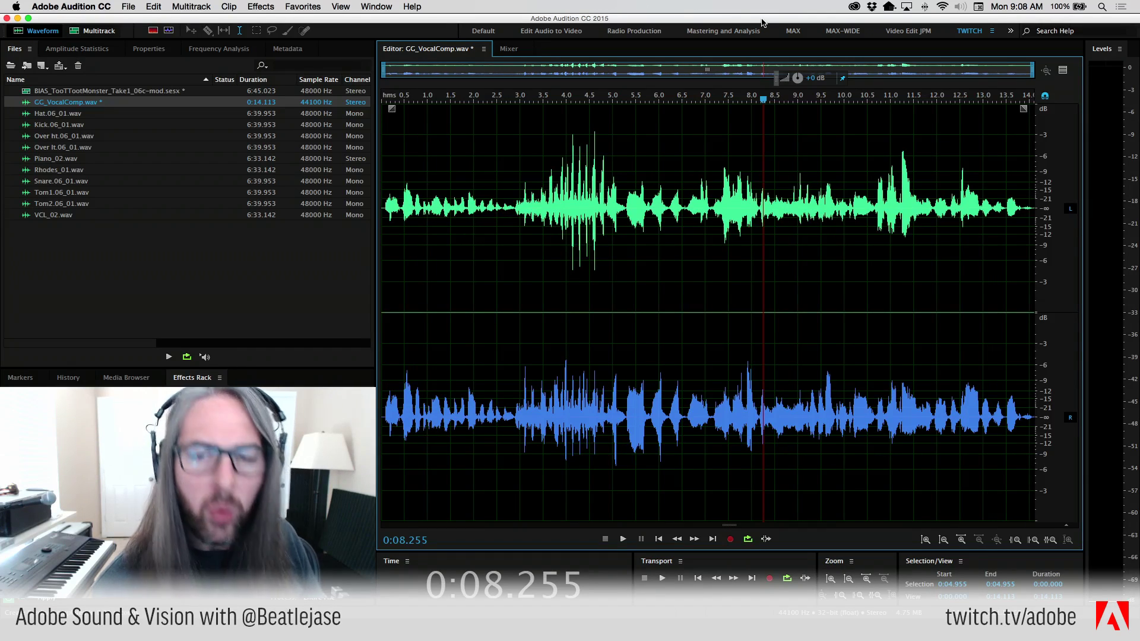
# Step: Switch to TextEdit to read the notes on why compression is used, and return to Audition
pyautogui.press('super+Tab')
pyautogui.press('super+Tab')
pyautogui.press('super+Tab')
pyautogui.press('super+Tab')
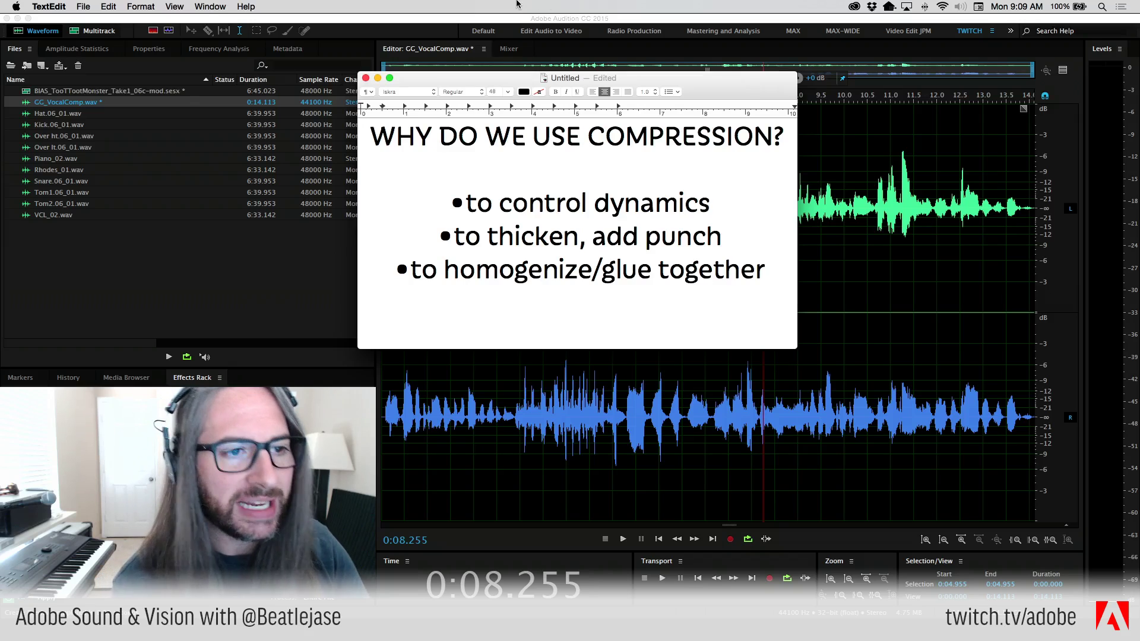
pyautogui.press('super+Tab')
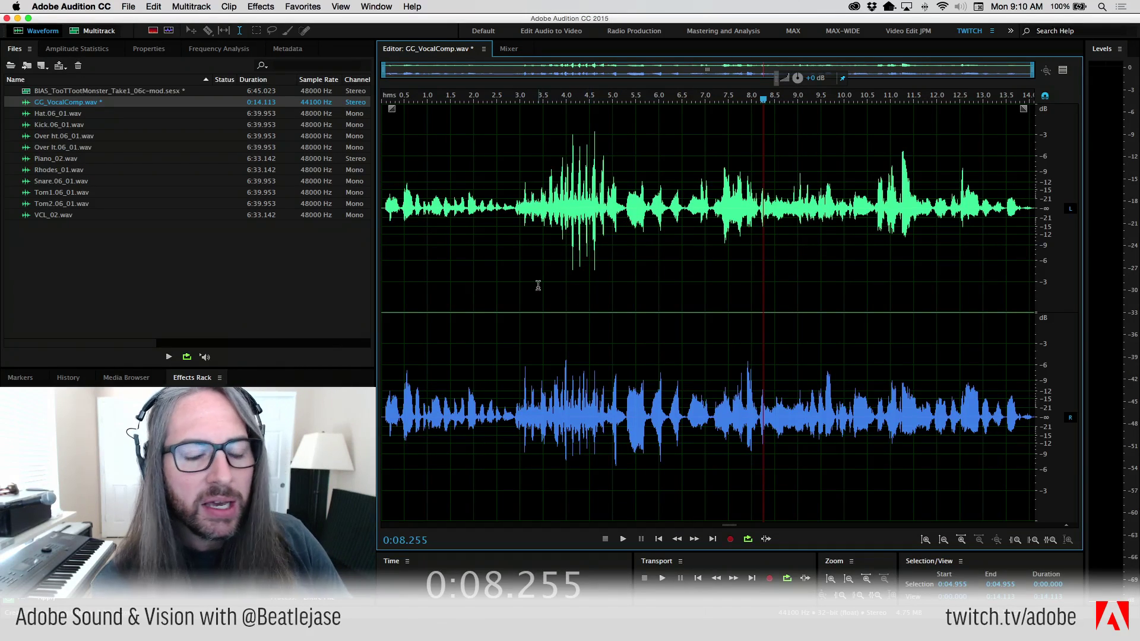
# Step: Highlight successive vocal passages at about 0–2.7, 2.9–5.5, 5.2–8.3 and 10.5–12.6 seconds to compare their dynamics, and clear the selection
pyautogui.moveTo(383, 199); pyautogui.dragTo(507, 212)
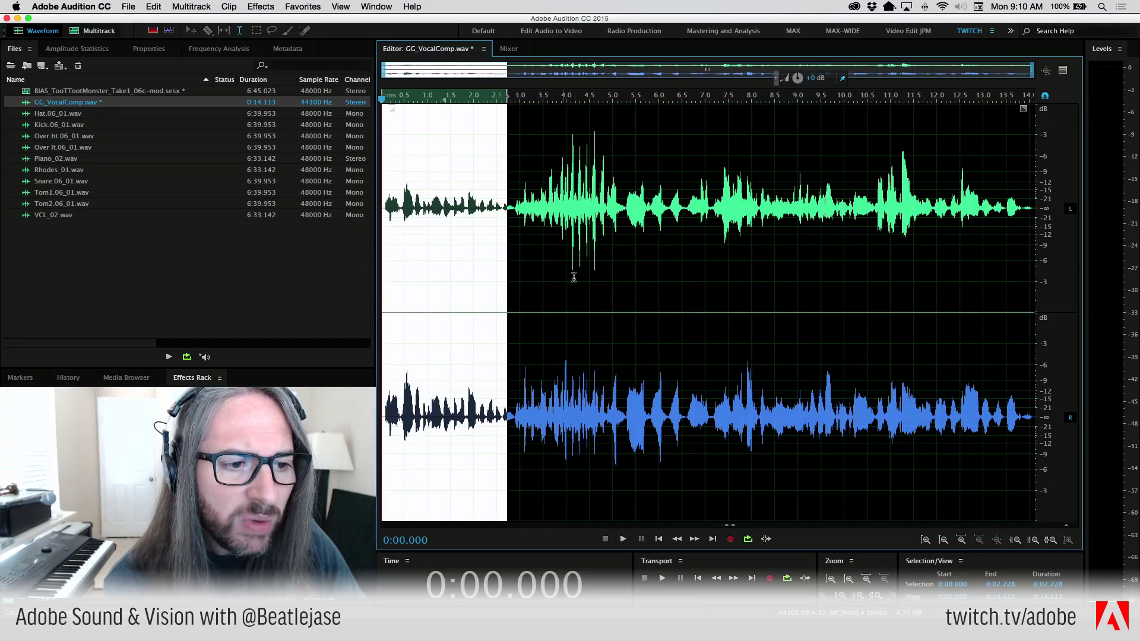
pyautogui.moveTo(515, 191); pyautogui.dragTo(635, 178)
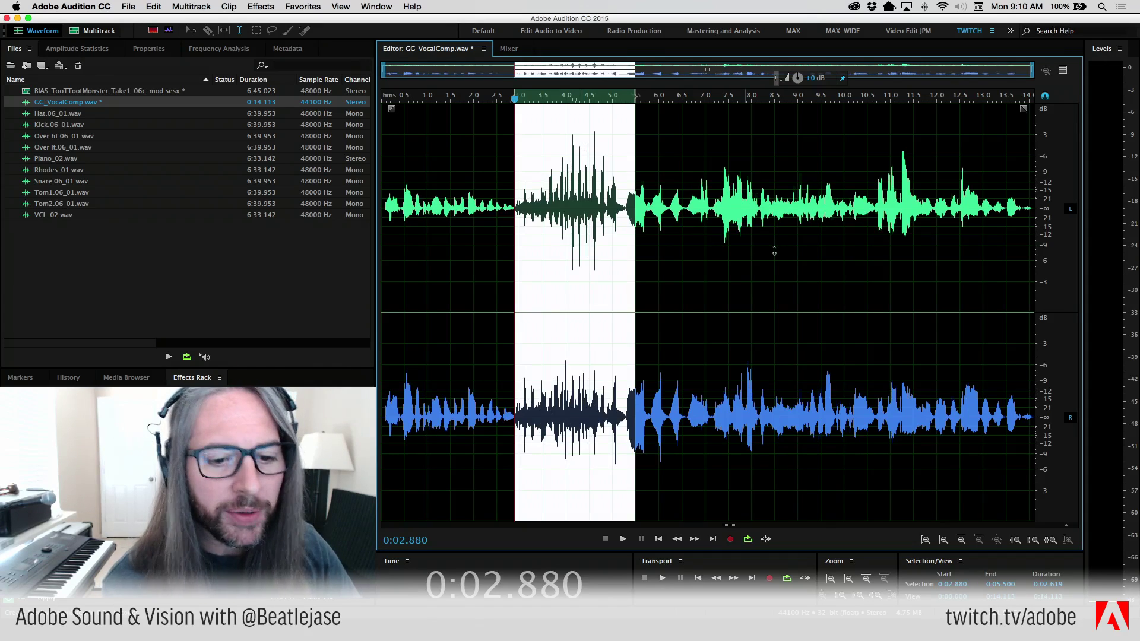
pyautogui.click(730, 267)
pyautogui.moveTo(624, 200); pyautogui.dragTo(764, 203)
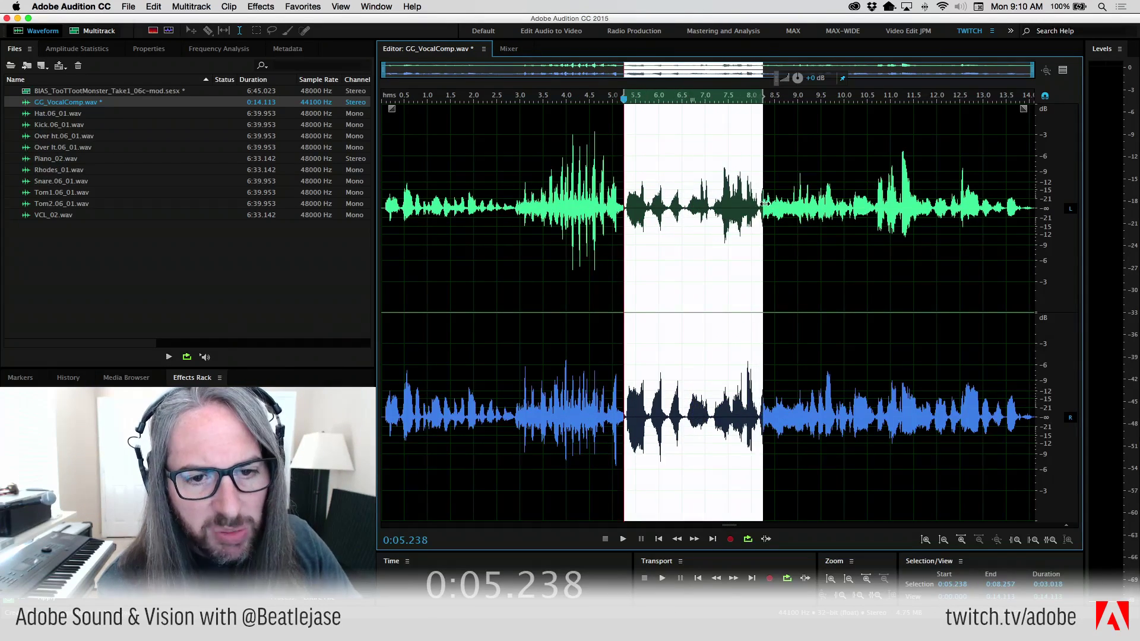
pyautogui.click(798, 181)
pyautogui.moveTo(871, 178); pyautogui.dragTo(967, 184)
pyautogui.click(1021, 237)
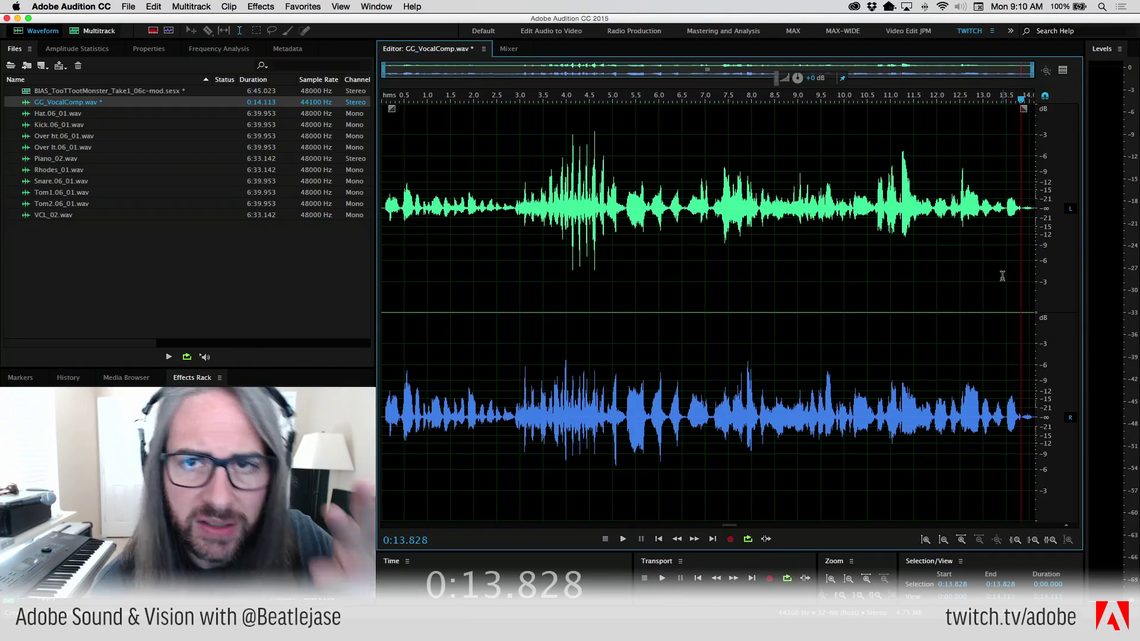
# Step: Bring up the TextEdit compression notes once more and go back to the vocal waveform in Audition
pyautogui.press('super+Tab')
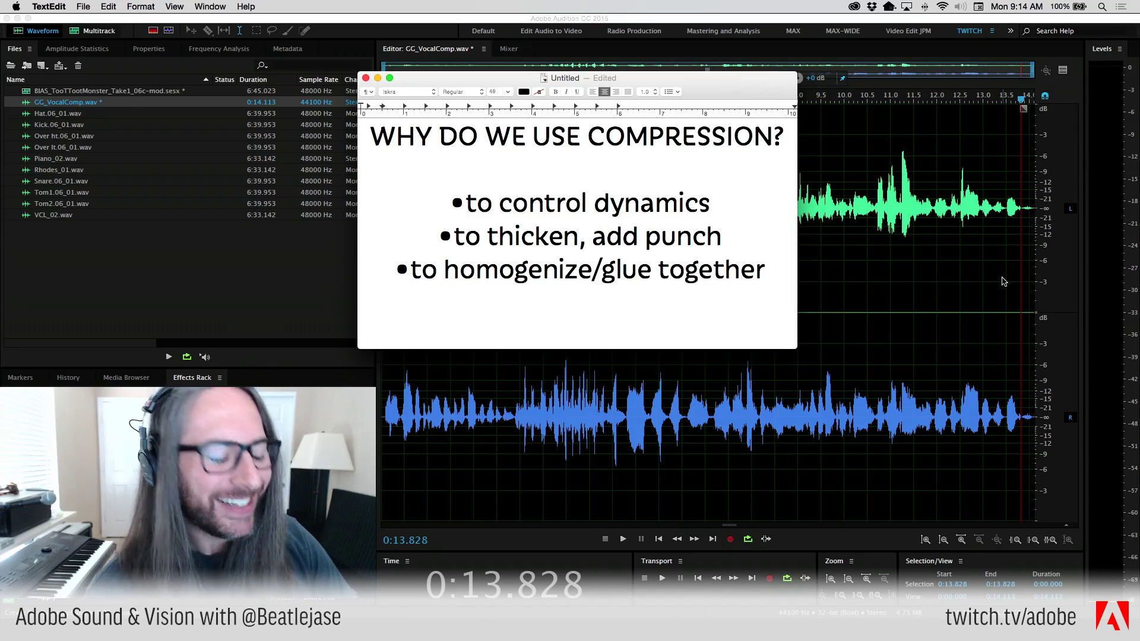
pyautogui.press('super+Tab')
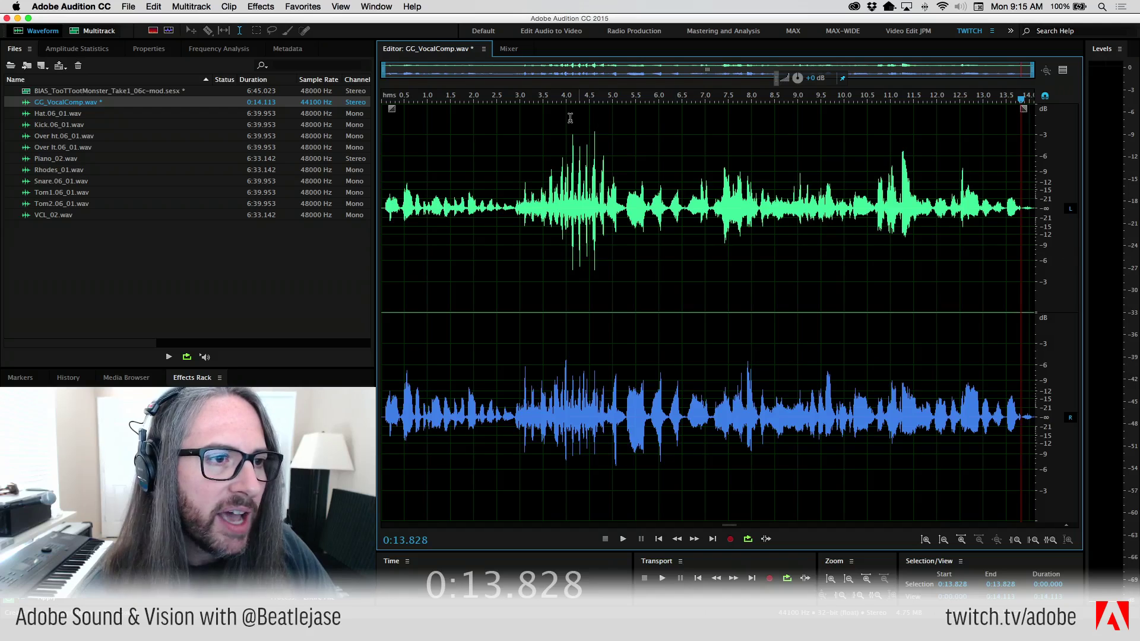
# Step: Play the vocal from its start with Frequency Analysis showing, its decibel scale zoomed in, to examine the spectrum
pyautogui.moveTo(390, 97); pyautogui.dragTo(347, 98)
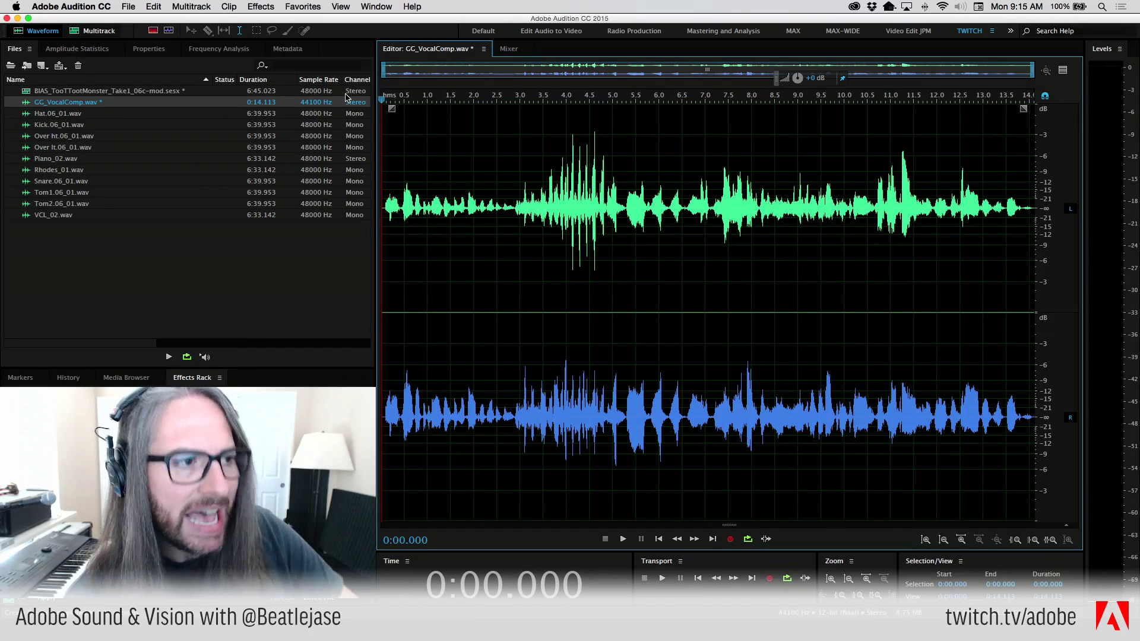
pyautogui.click(217, 48)
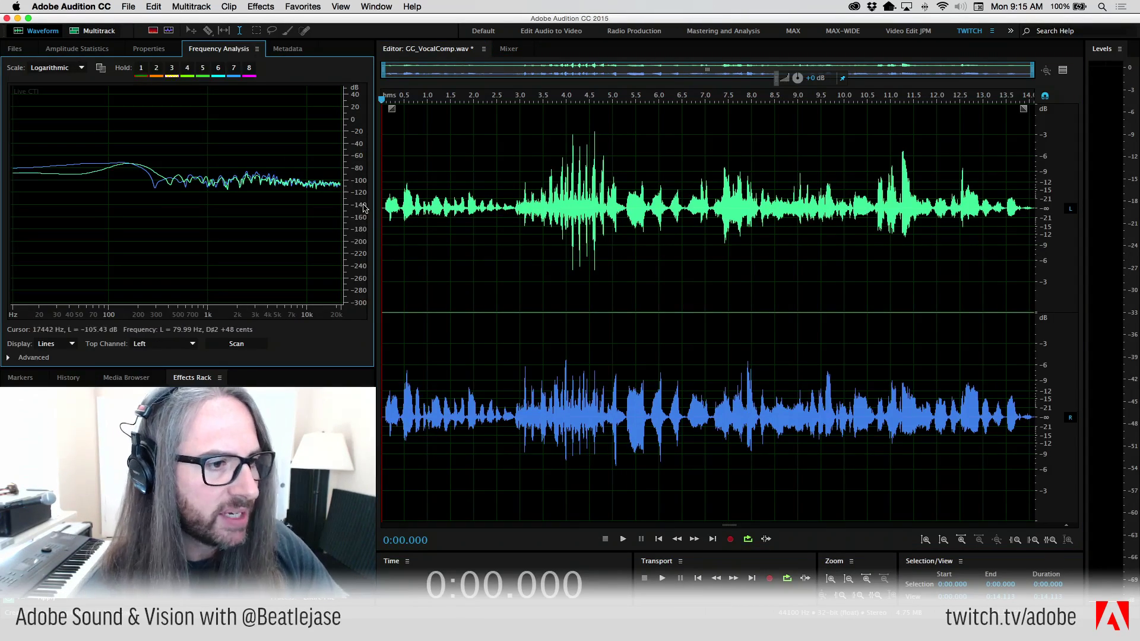
pyautogui.scroll(3, 346, 102)
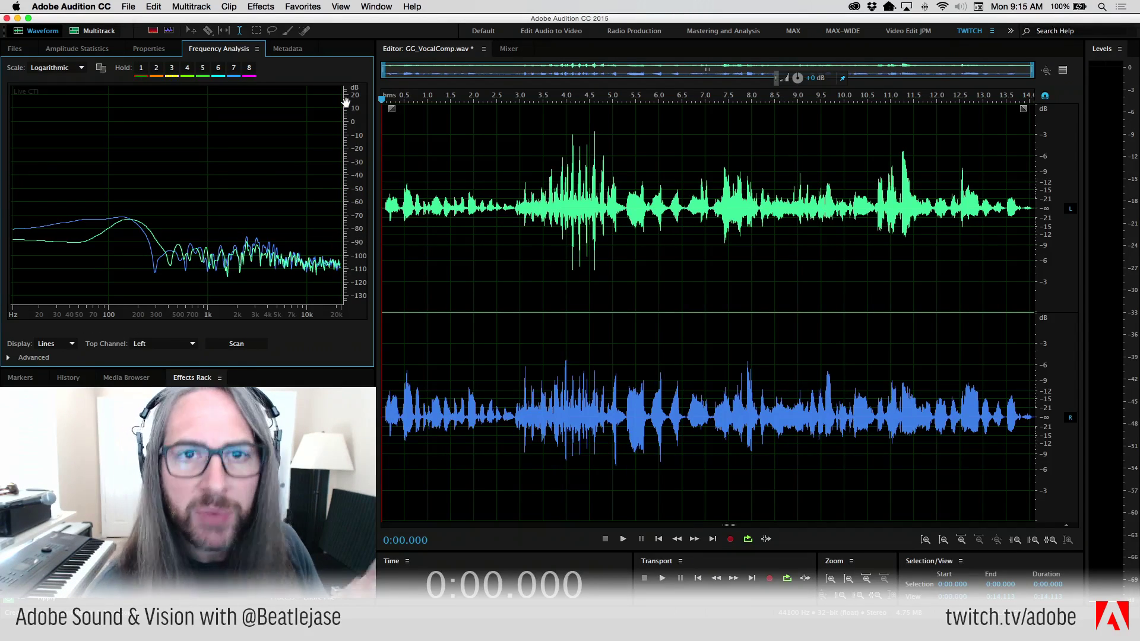
pyautogui.press('space')
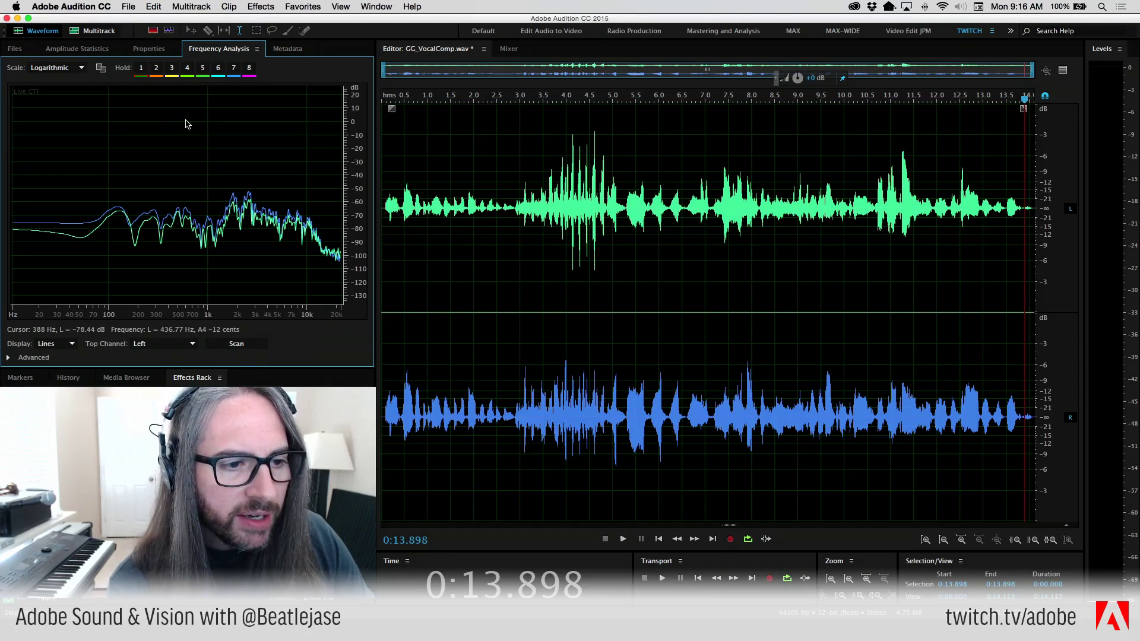
# Step: Select the vocal's first 2.759 seconds and the passage from 2.800 to 3.620 seconds to compare their frequency content
pyautogui.moveTo(509, 230); pyautogui.dragTo(354, 233)
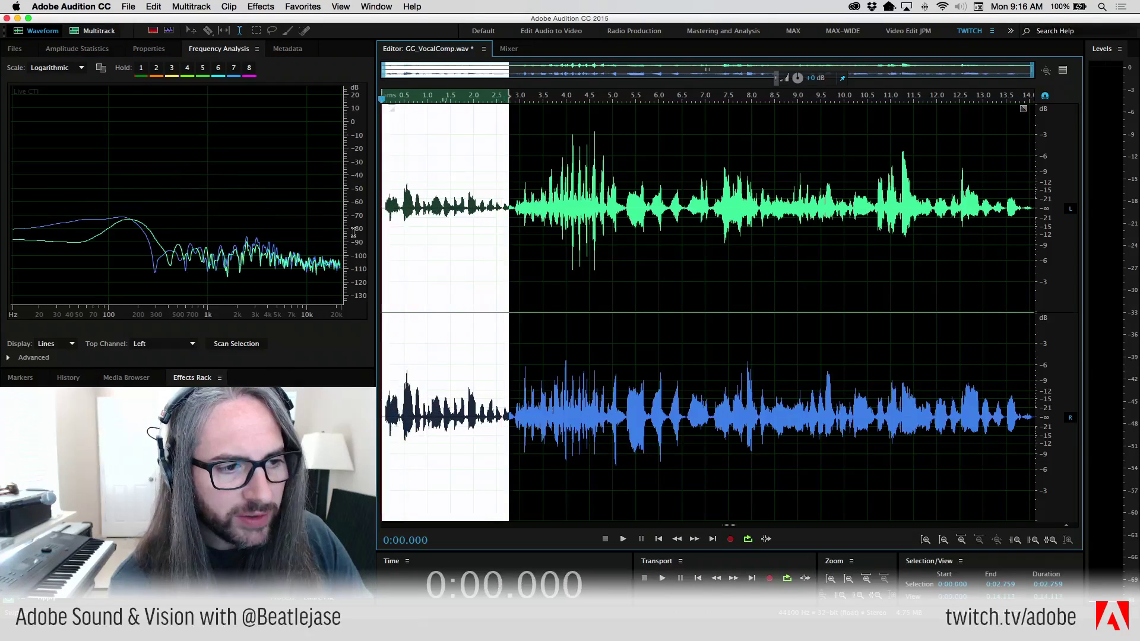
pyautogui.click(510, 207)
pyautogui.moveTo(512, 207); pyautogui.dragTo(549, 207)
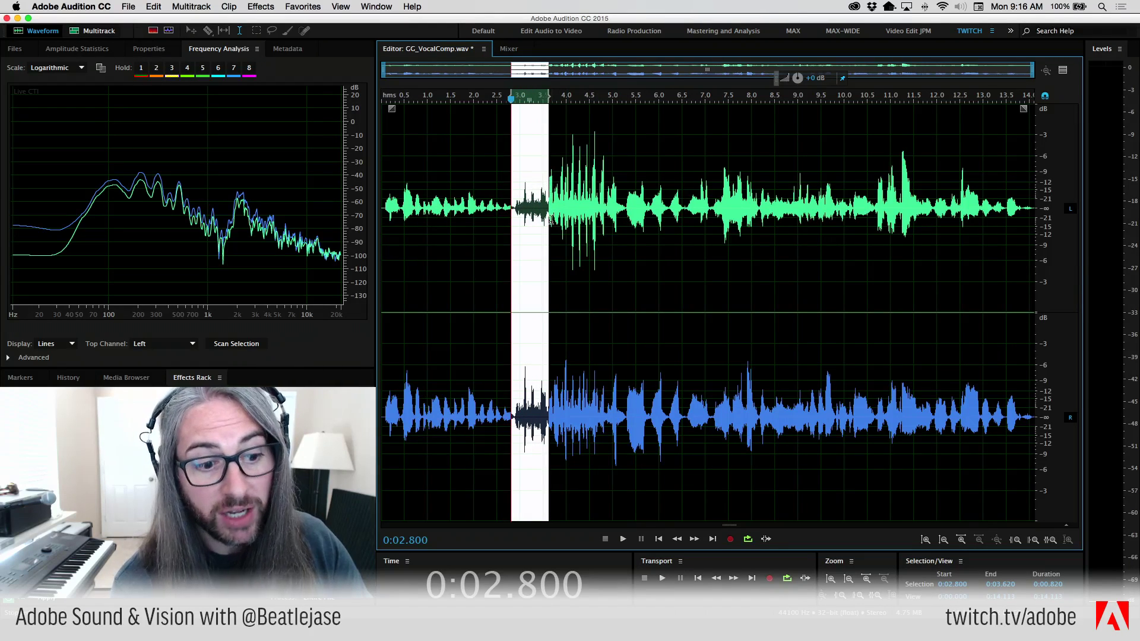
# Step: Select the vocal passage from 2.500 to 5.000 seconds to examine its frequency content, and clear the selection
pyautogui.moveTo(497, 361); pyautogui.dragTo(612, 382)
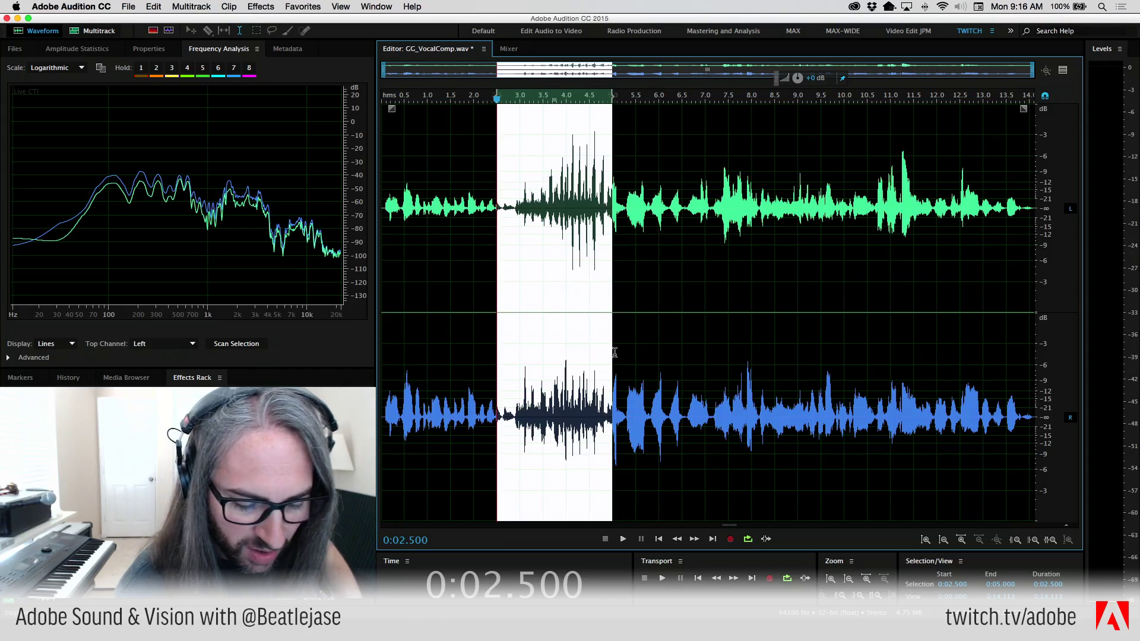
pyautogui.click(697, 338)
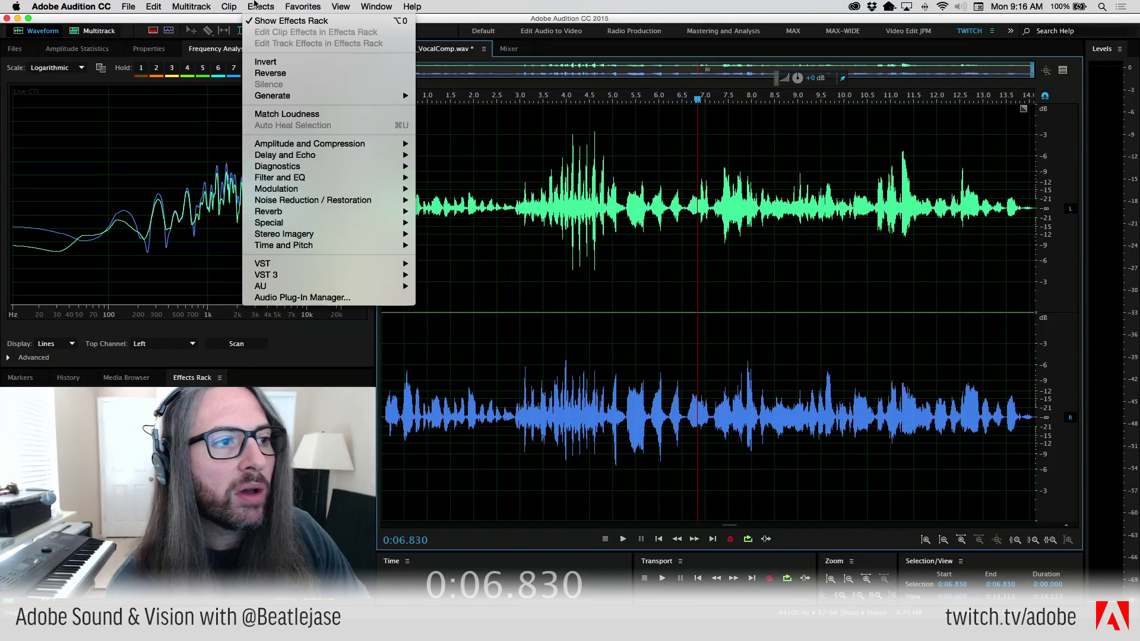
pyautogui.click(255, 6)
pyautogui.click(255, 6)
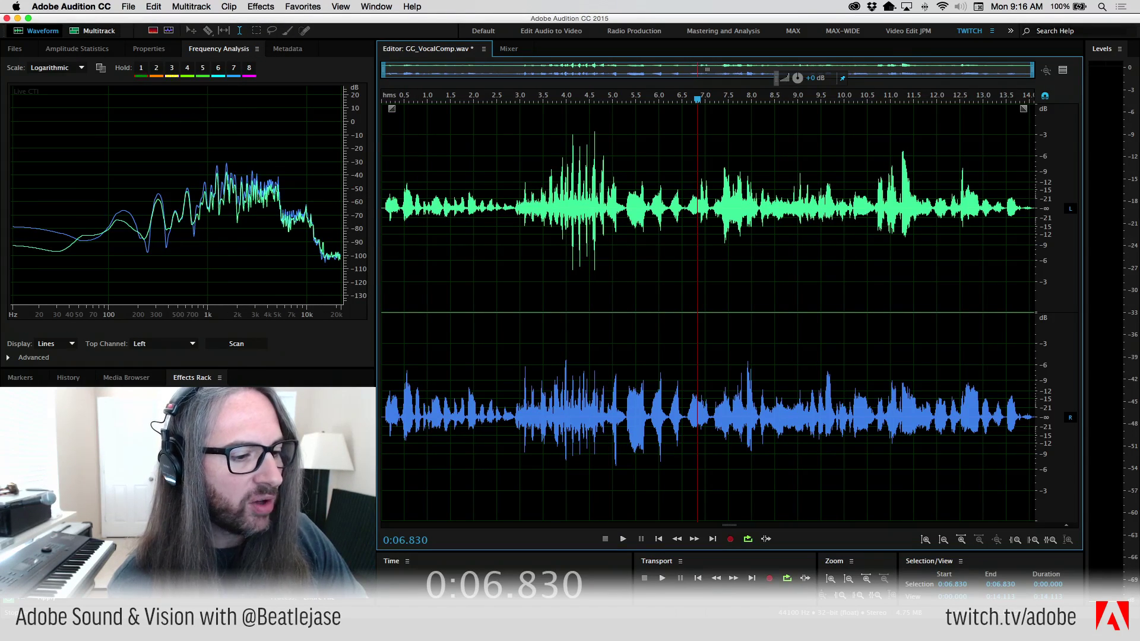
pyautogui.click(365, 419)
pyautogui.press('Escape')
pyautogui.click(368, 435)
pyautogui.press('Escape')
pyautogui.click(368, 448)
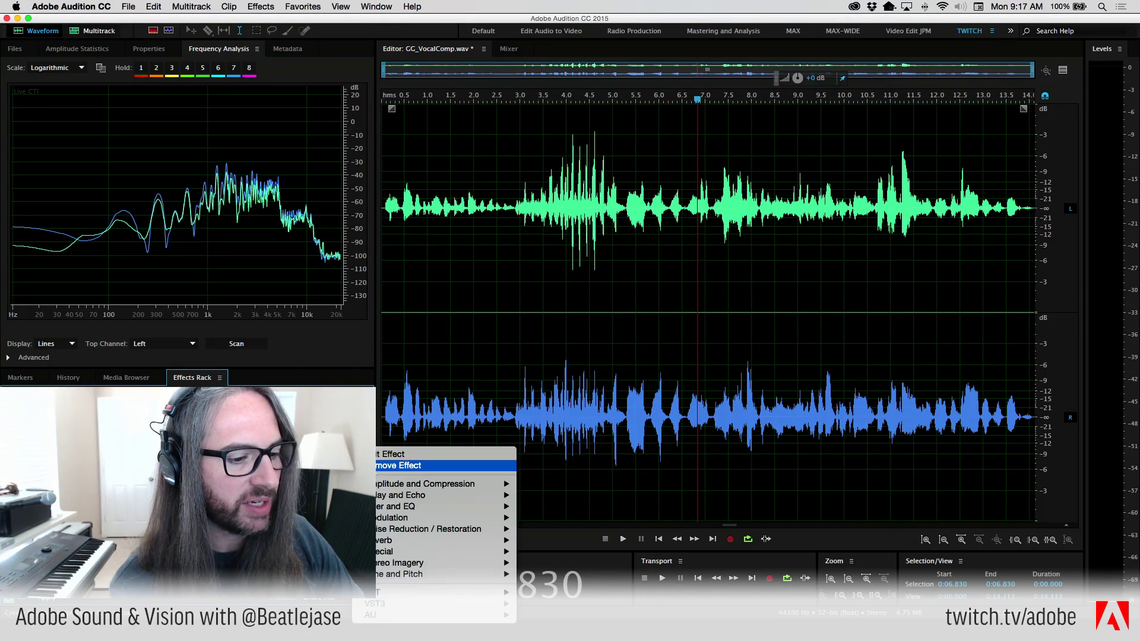
pyautogui.press('Escape')
pyautogui.click(368, 462)
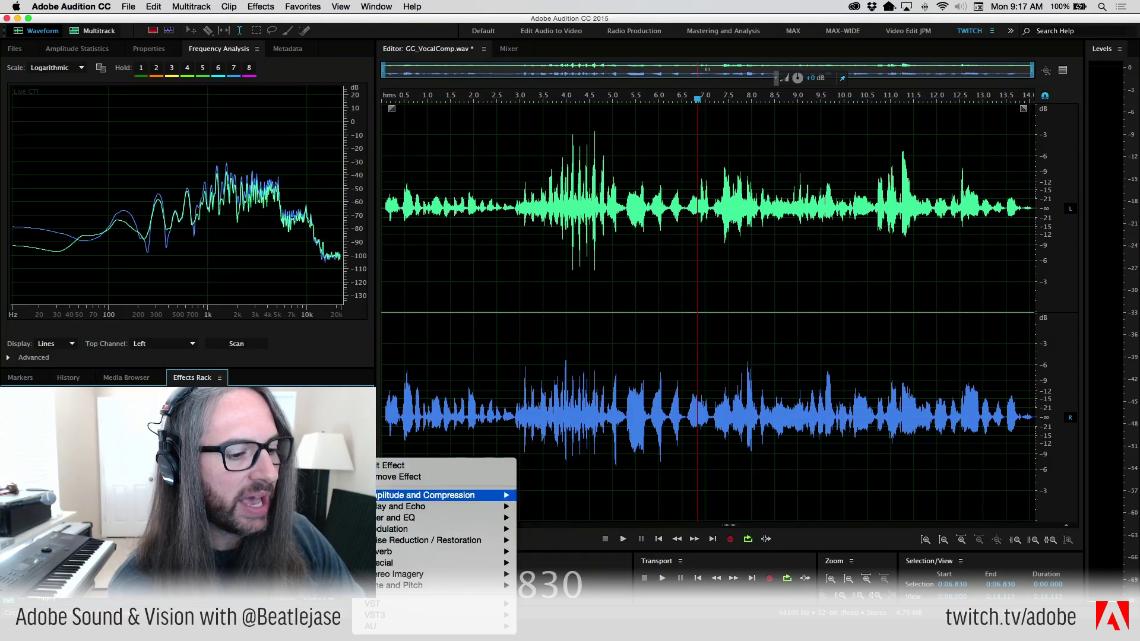
pyautogui.press('Escape')
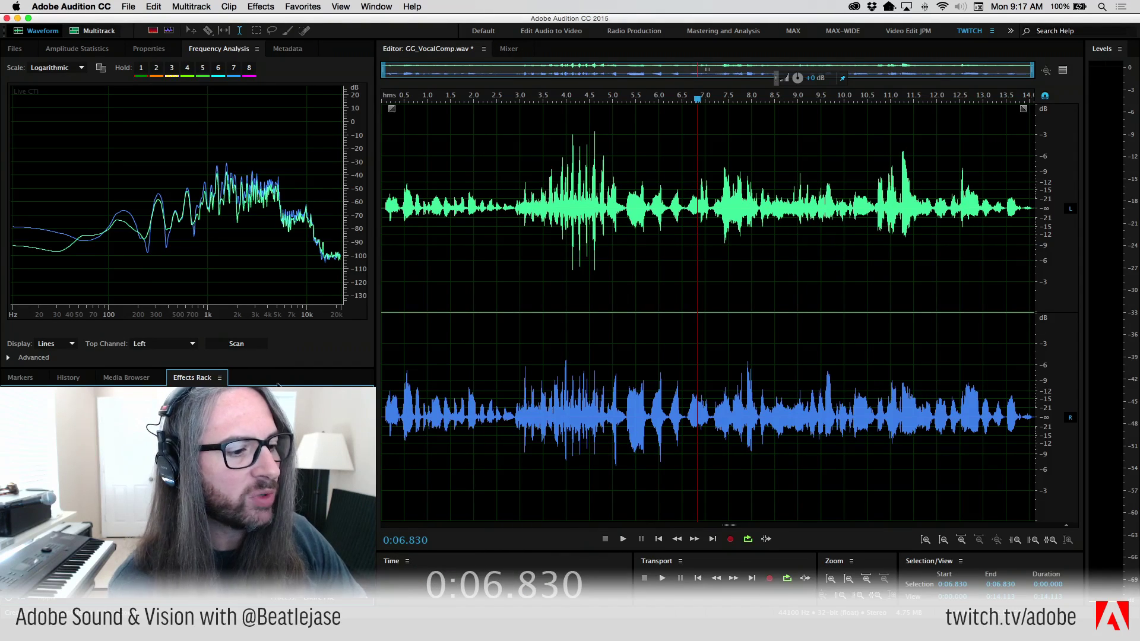
pyautogui.moveTo(184, 382); pyautogui.dragTo(190, 203)
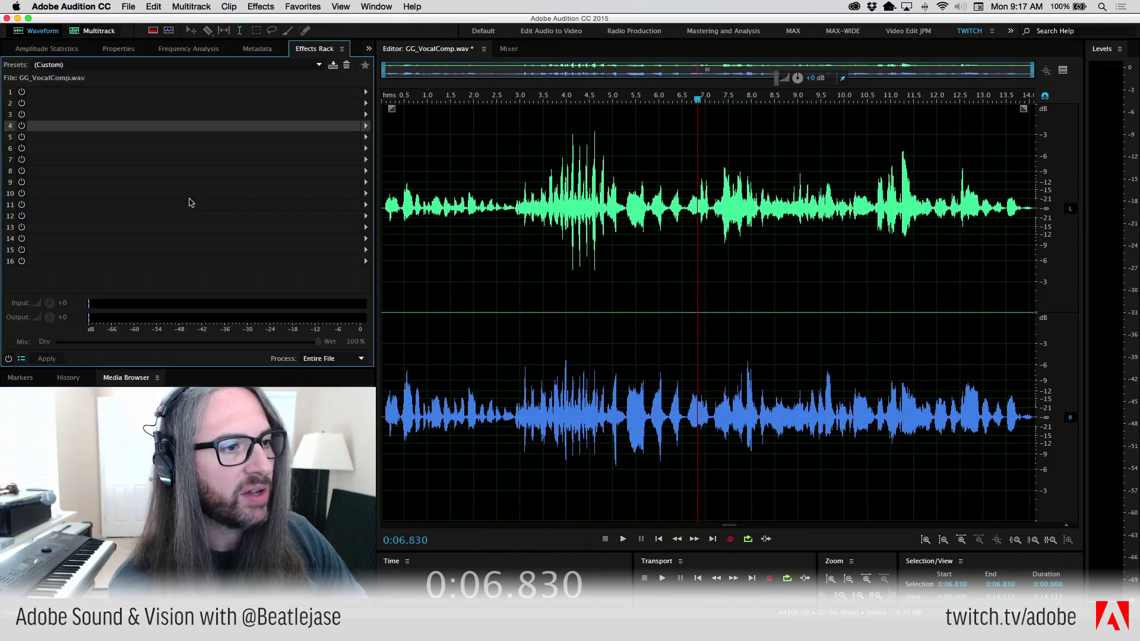
pyautogui.moveTo(314, 48); pyautogui.dragTo(191, 378)
# Step: Review the Amplitude and Compression effects available for the vocal, down to the Tube-modeled Compressor
pyautogui.click(272, 7)
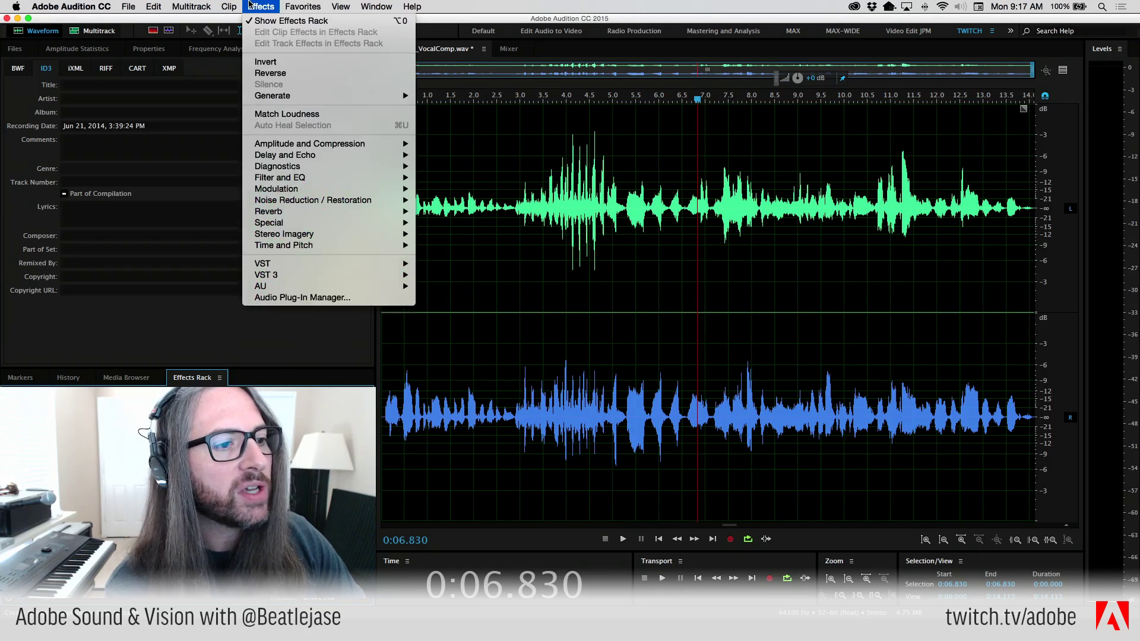
pyautogui.moveTo(293, 143)
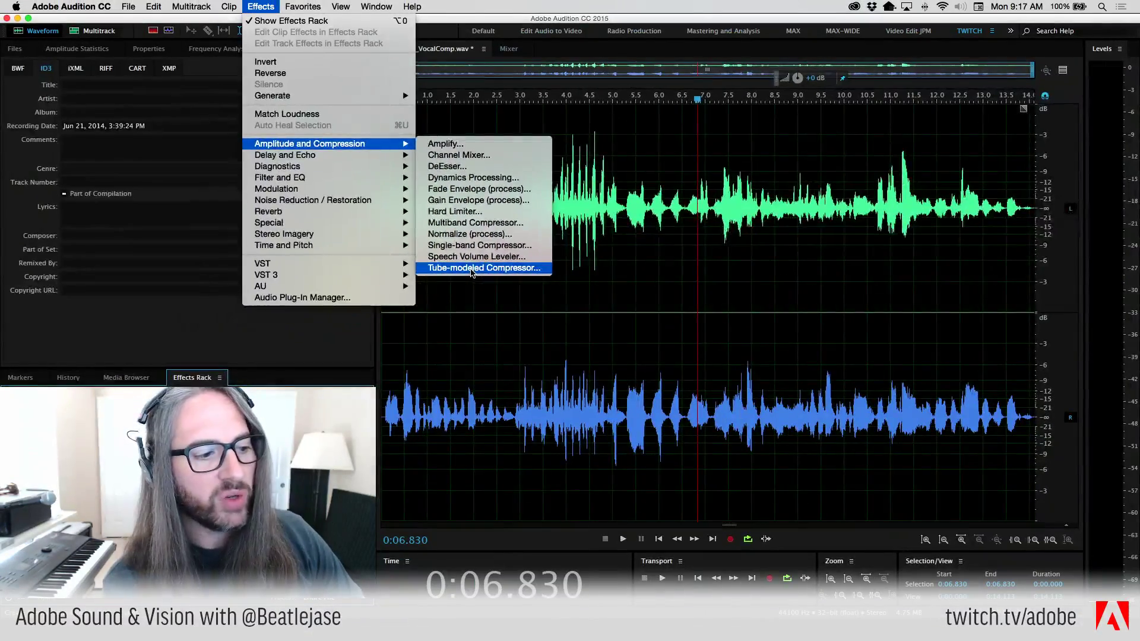
pyautogui.click(376, 6)
pyautogui.click(376, 6)
# Step: Dock the Effects Rack beside Frequency Analysis and Metadata, and insert a Tube-modeled Compressor in its first slot
pyautogui.moveTo(195, 380); pyautogui.dragTo(206, 180)
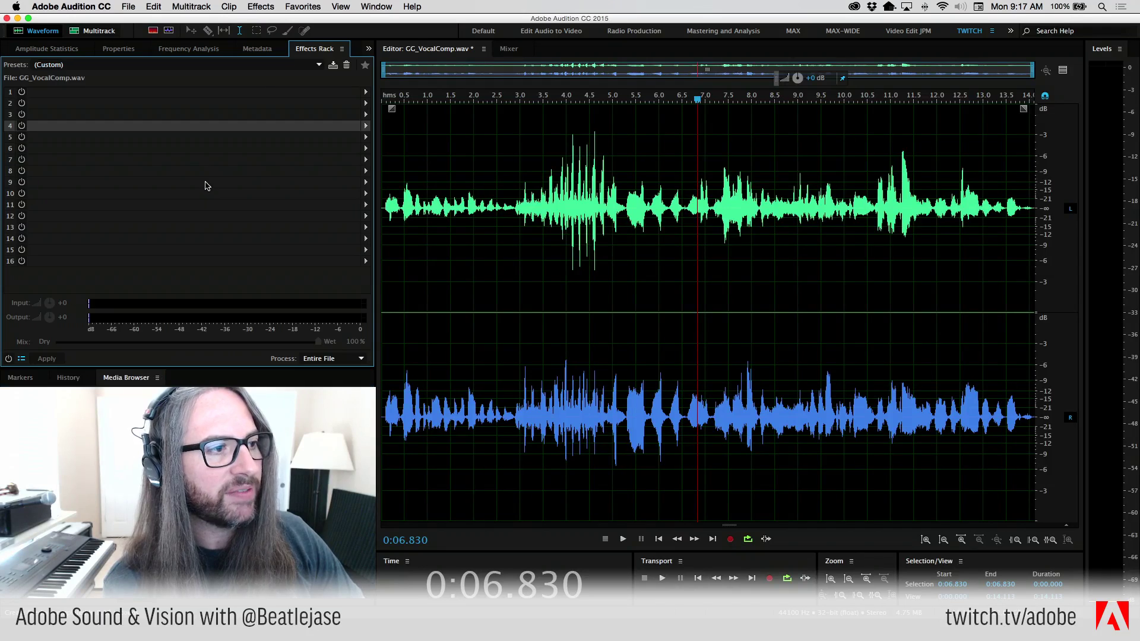
pyautogui.click(365, 93)
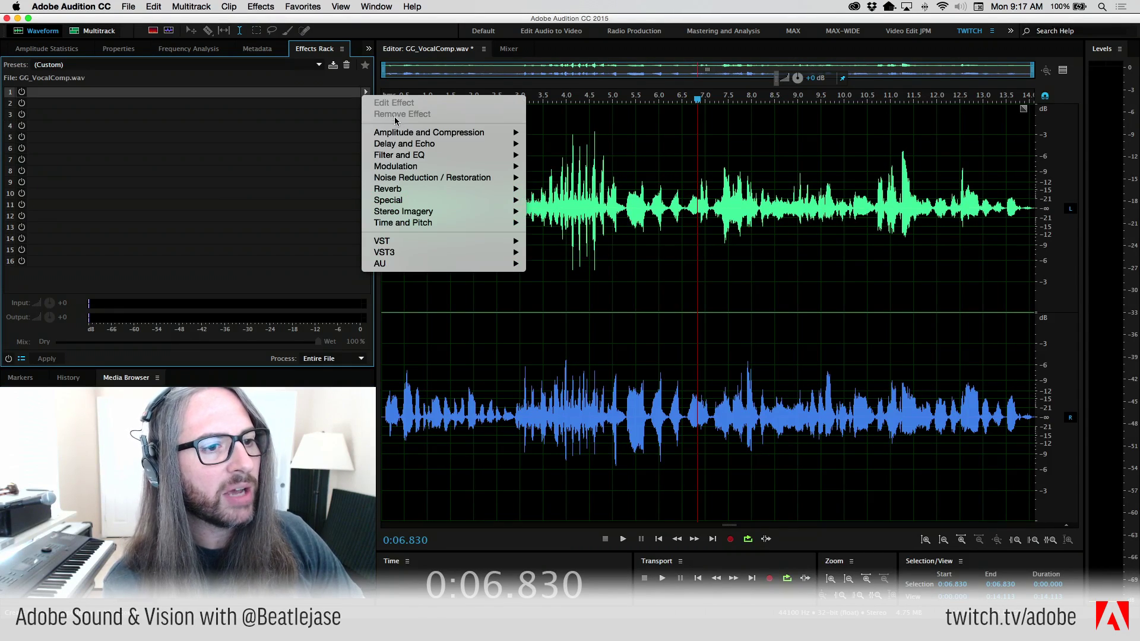
pyautogui.moveTo(405, 134)
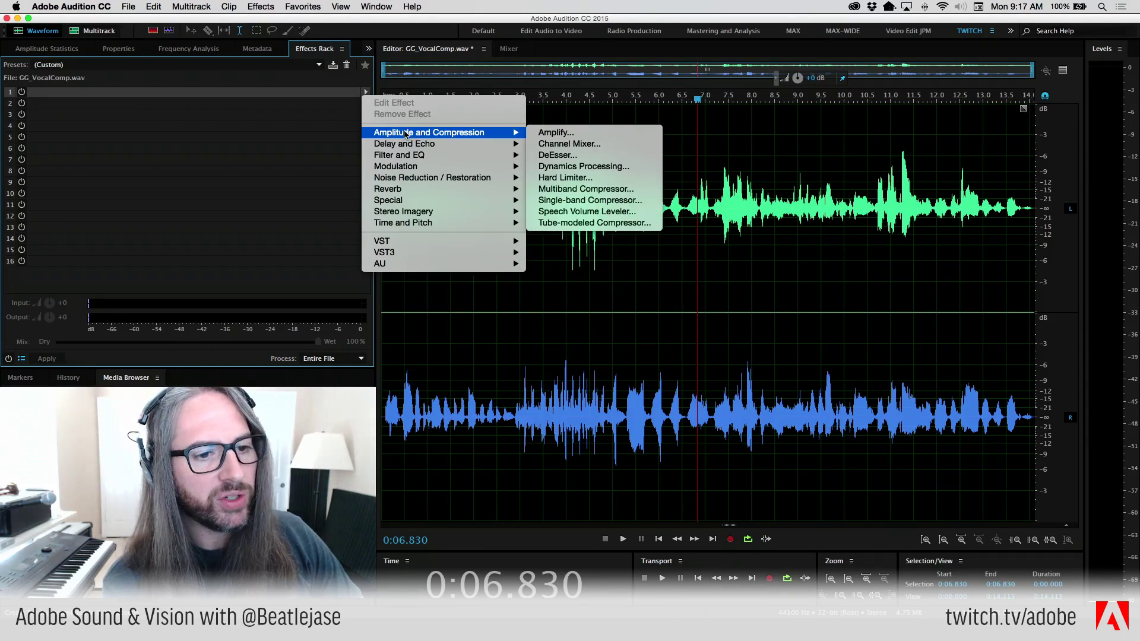
pyautogui.click(624, 228)
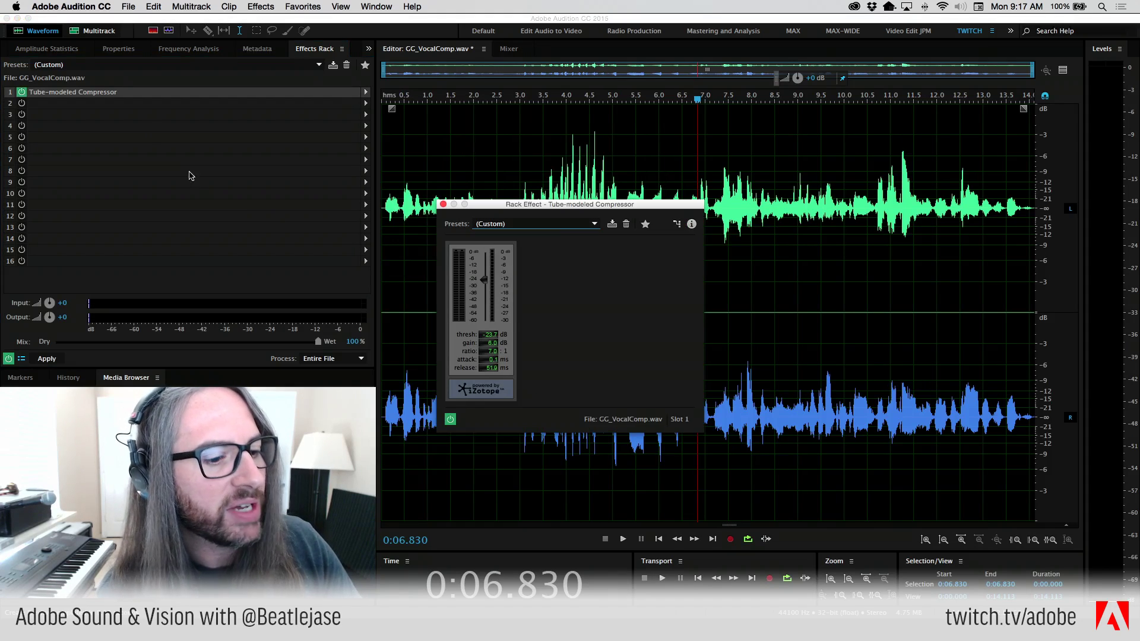
# Step: Set the compressor's threshold and gain to 0 dB and its release to 100 ms, and move its window higher
pyautogui.moveTo(541, 205); pyautogui.dragTo(630, 132)
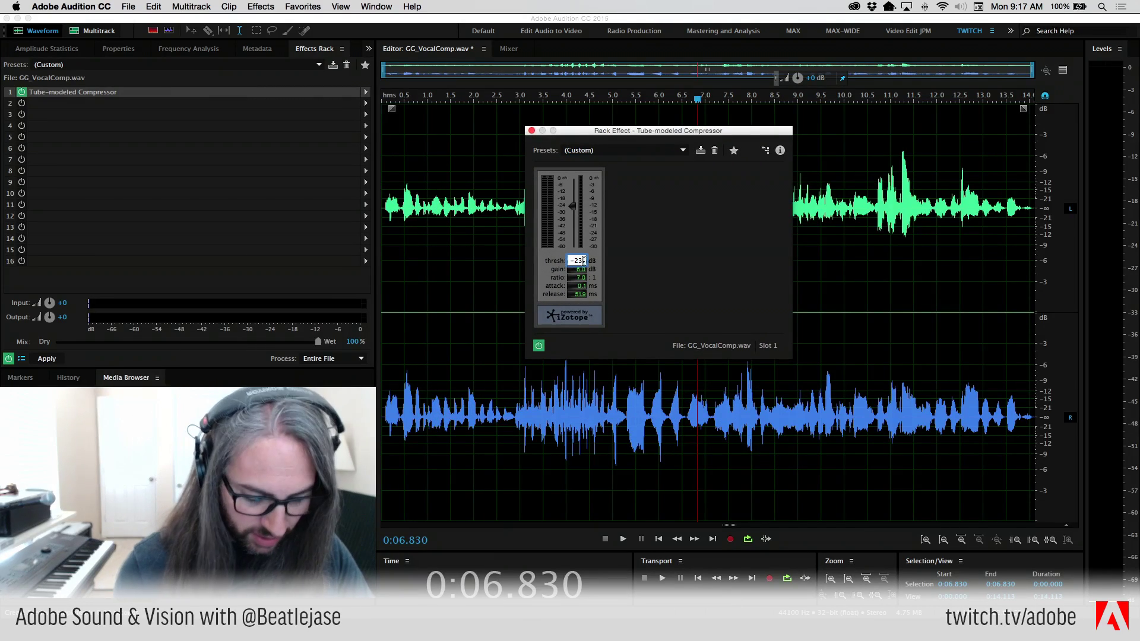
pyautogui.write('0')
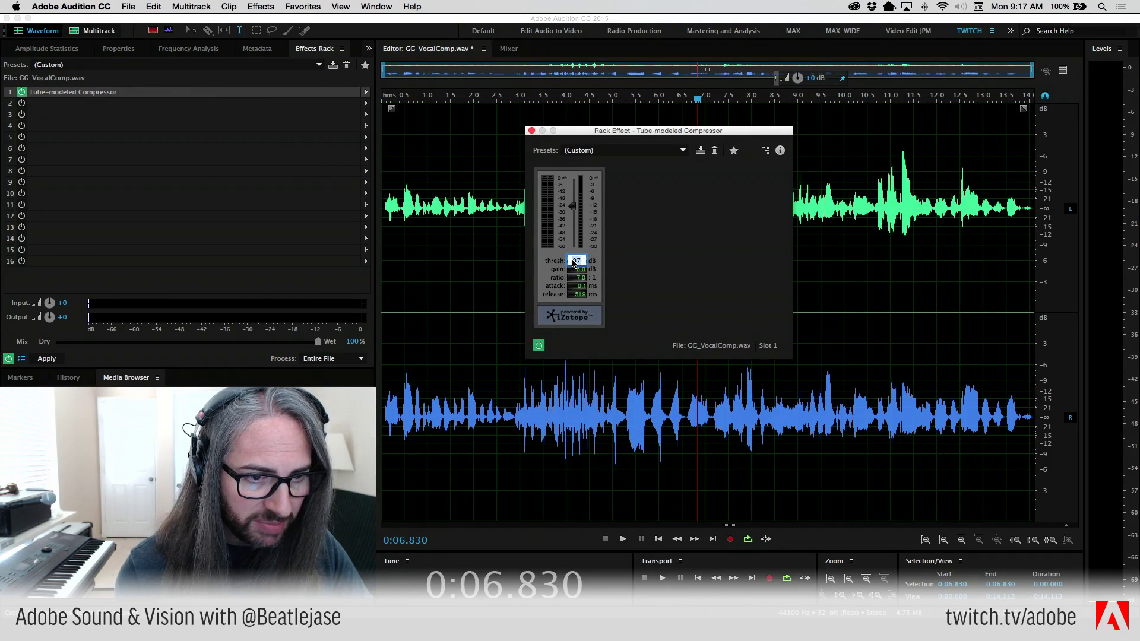
pyautogui.press('Return')
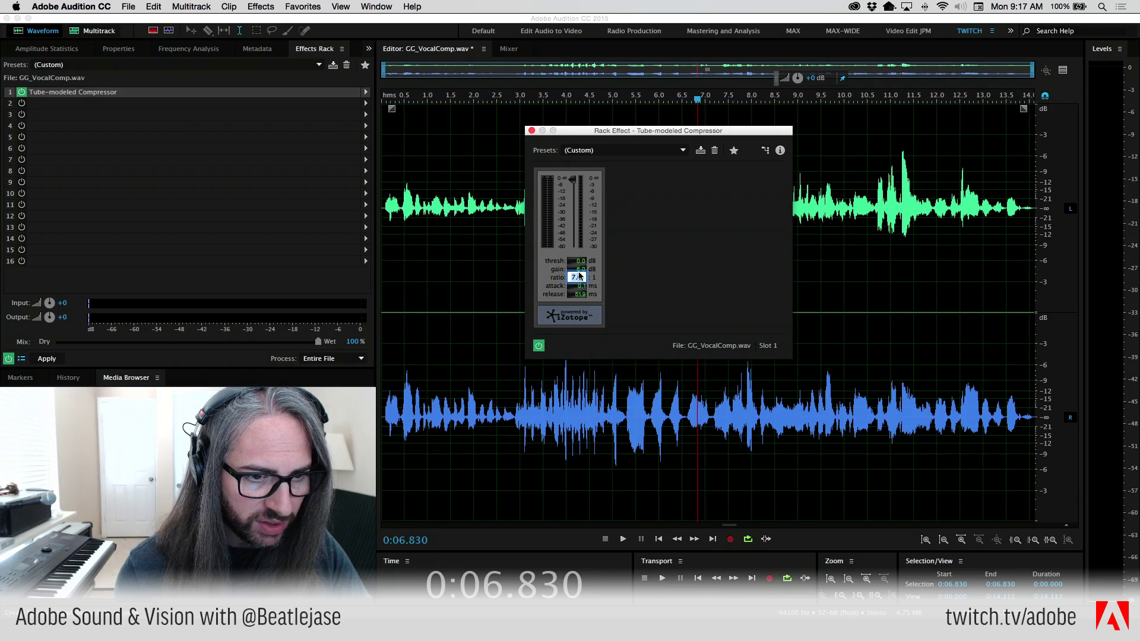
pyautogui.moveTo(577, 272)
pyautogui.mouseDown()
pyautogui.moveTo(710, 267)
pyautogui.moveTo(591, 275)
pyautogui.mouseUp()
pyautogui.click(582, 270)
pyautogui.press('Return')
pyautogui.moveTo(577, 294); pyautogui.dragTo(611, 298)
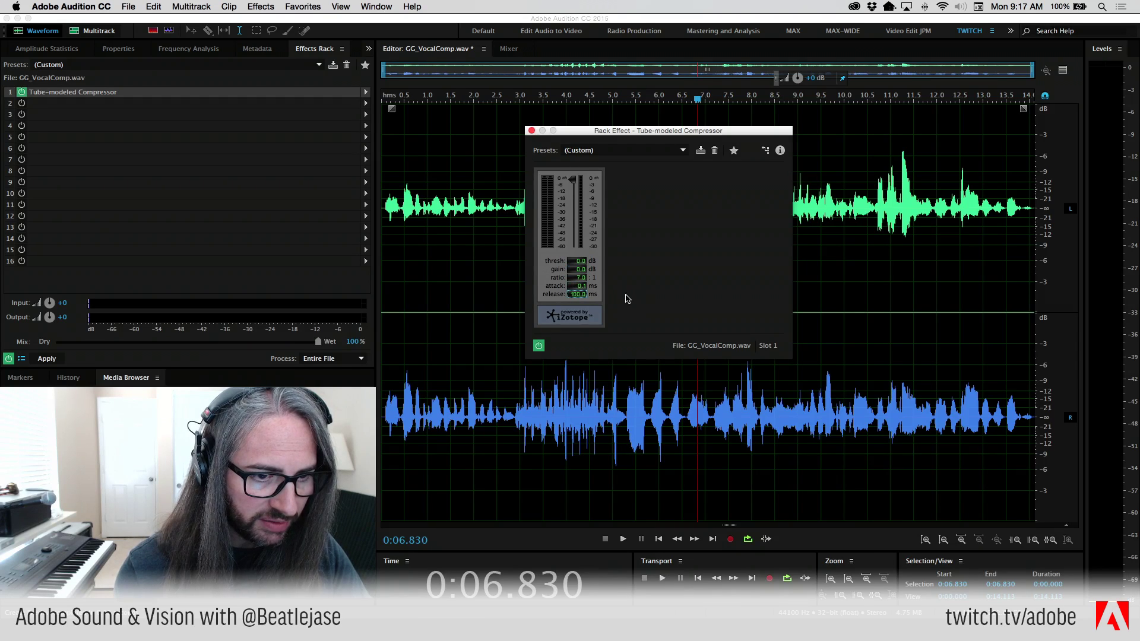
pyautogui.moveTo(638, 132); pyautogui.dragTo(674, 90)
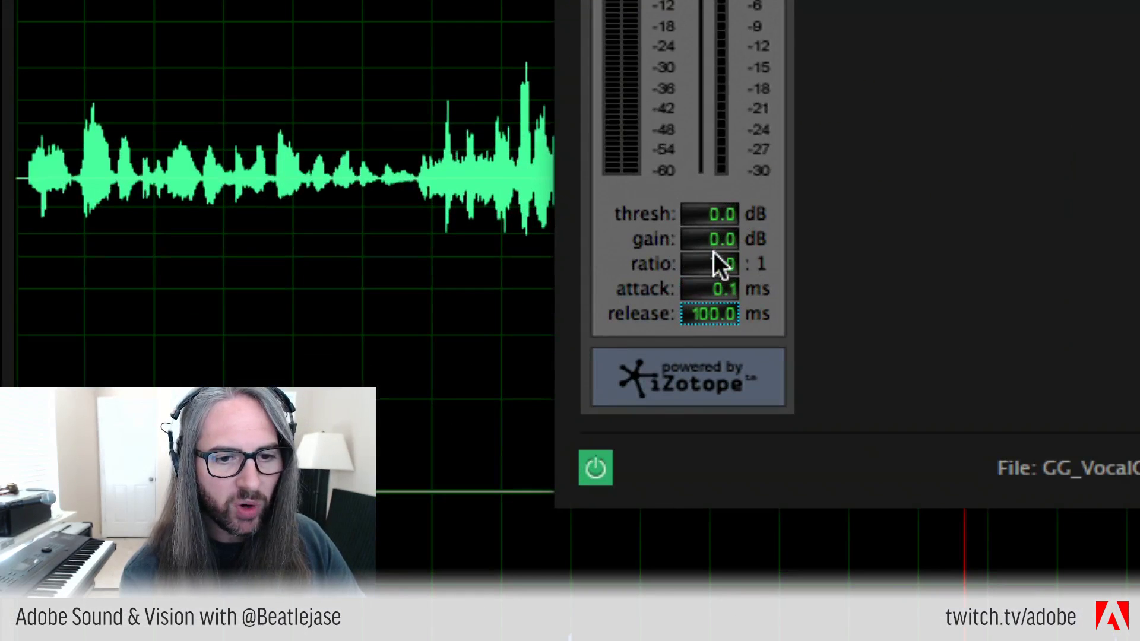
# Step: Set the compressor's ratio to 2:1
pyautogui.click(715, 251)
pyautogui.write('2')
pyautogui.press('Tab')
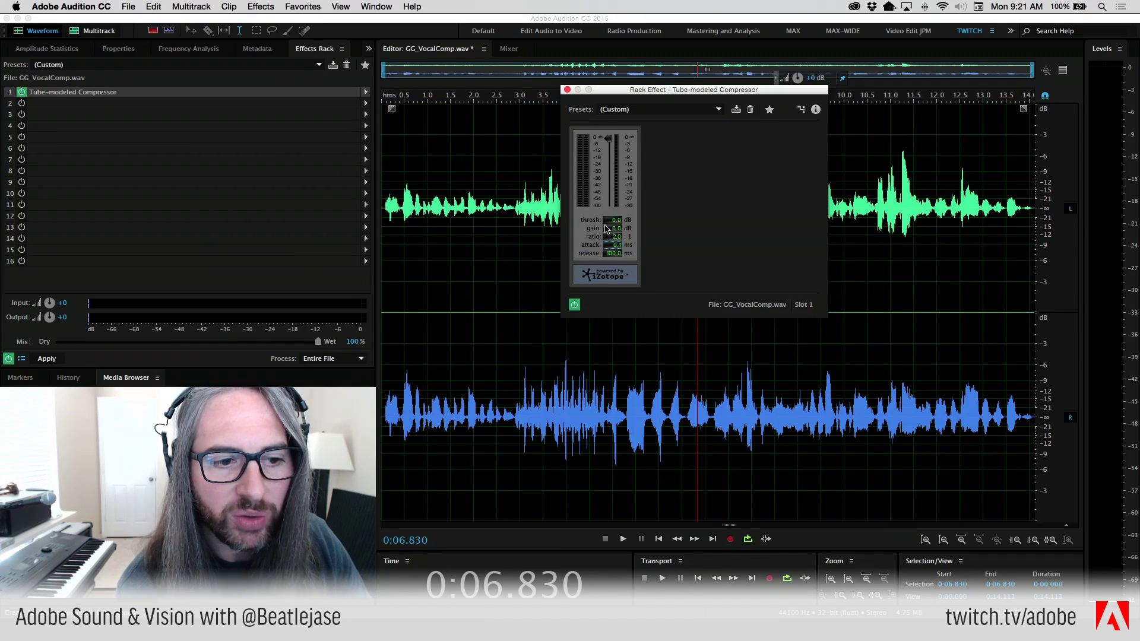
# Step: Uncover the vocal's loud peaks, select from 2.866 to 12.145 seconds, and scan the selection's amplitude statistics
pyautogui.moveTo(666, 89); pyautogui.dragTo(751, 245)
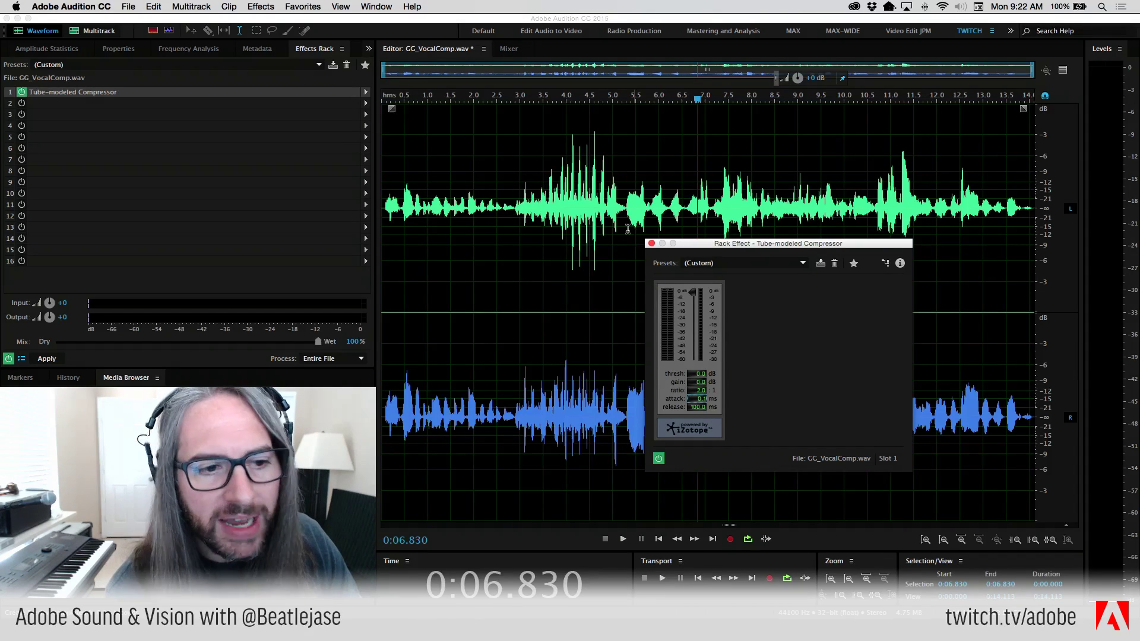
pyautogui.moveTo(552, 167); pyautogui.dragTo(514, 155)
pyautogui.moveTo(551, 196); pyautogui.dragTo(942, 202)
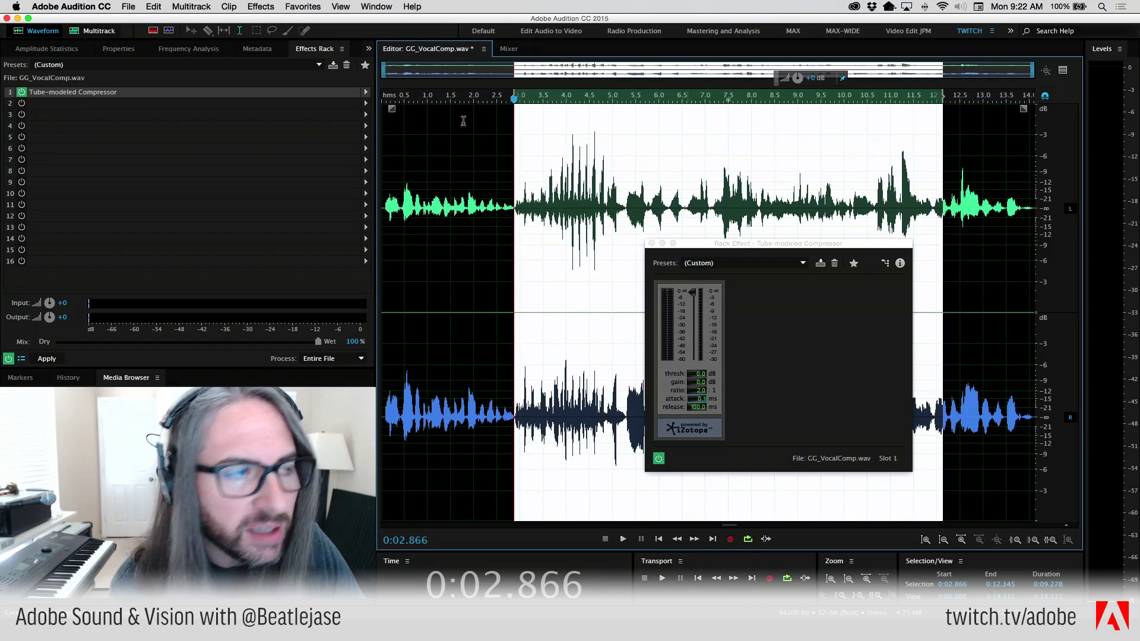
pyautogui.click(70, 49)
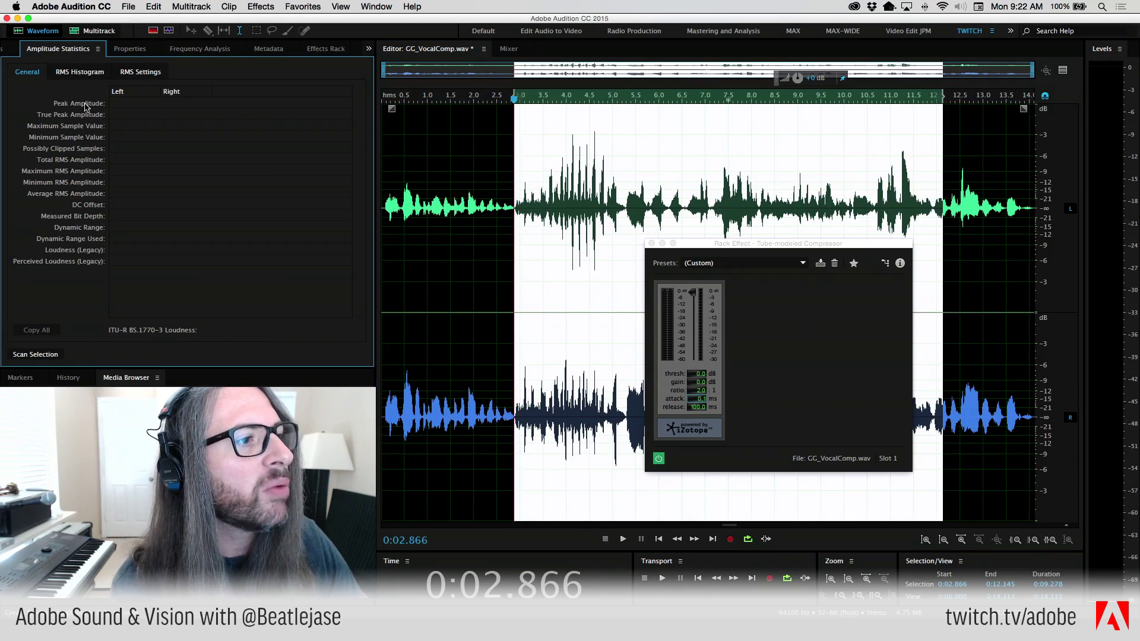
pyautogui.click(36, 355)
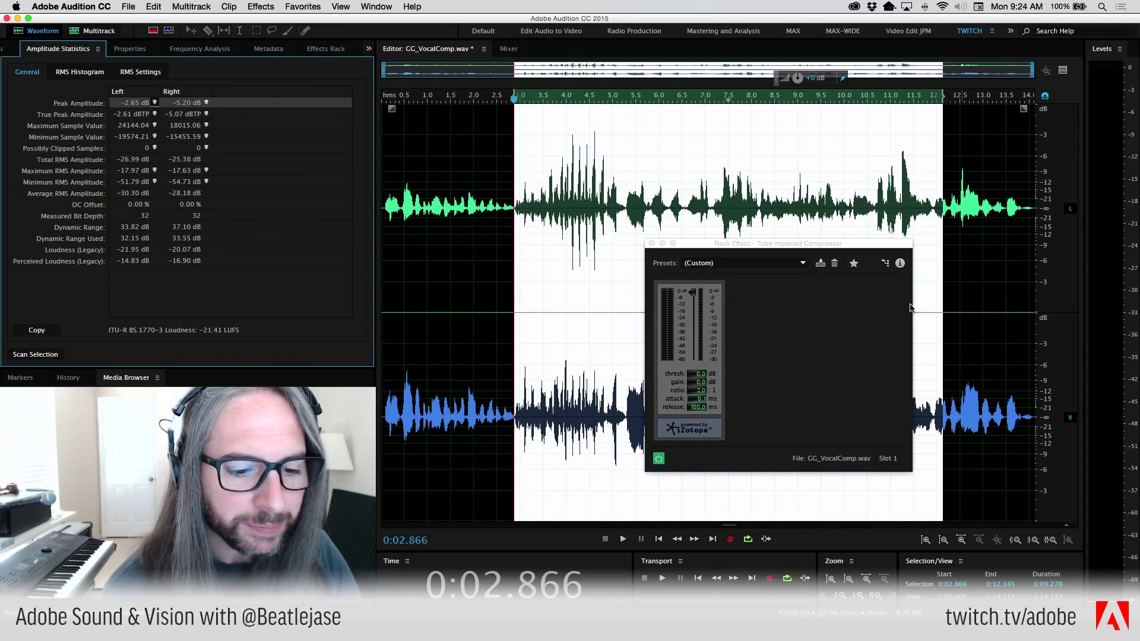
# Step: Set the compressor's ratio to 7.0:1
pyautogui.doubleClick(702, 392)
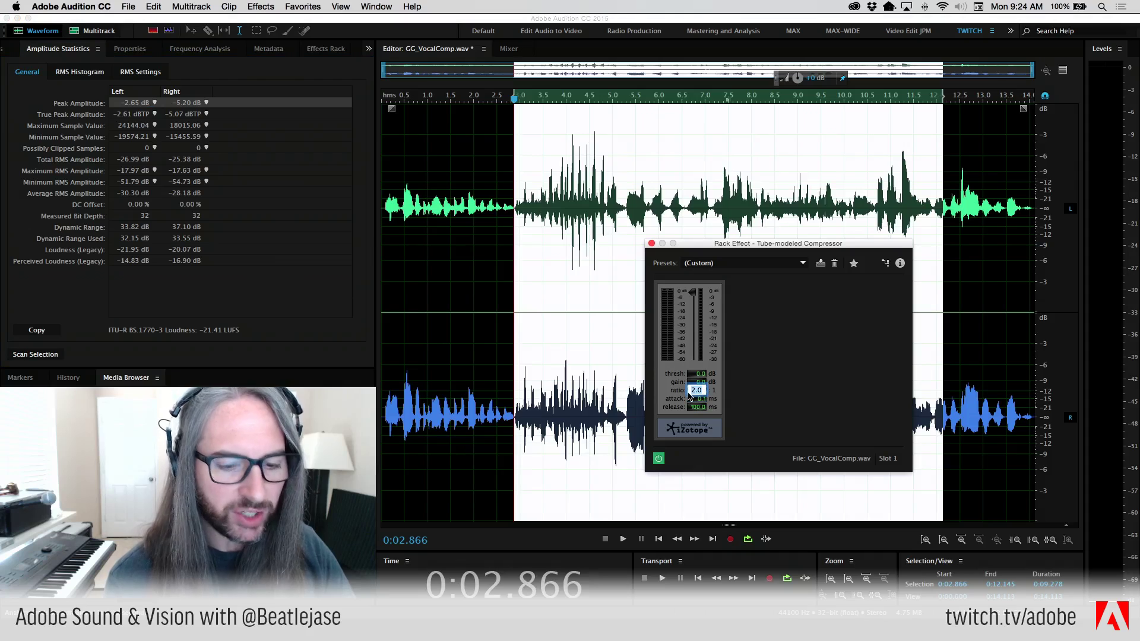
pyautogui.write('7.9')
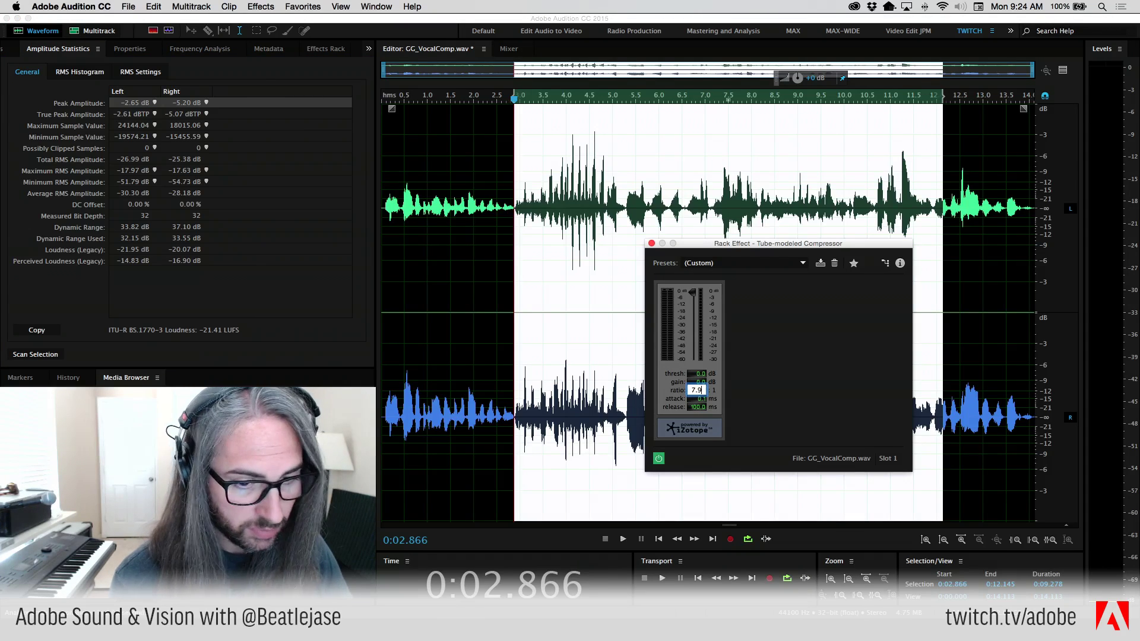
pyautogui.press('BackSpace')
pyautogui.write('0')
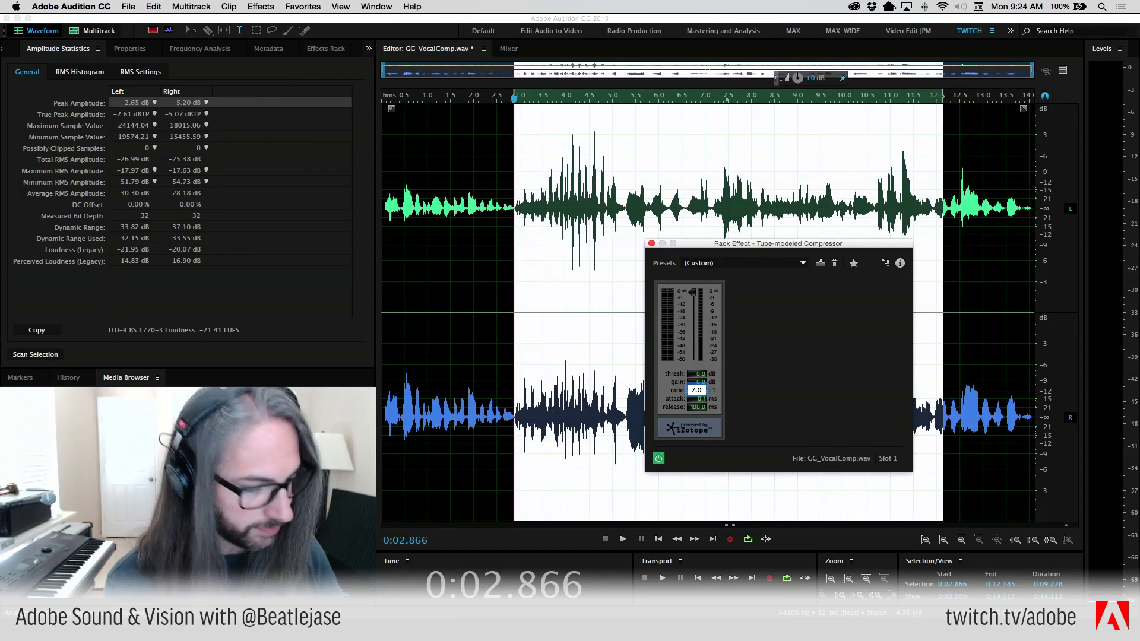
pyautogui.press('Return')
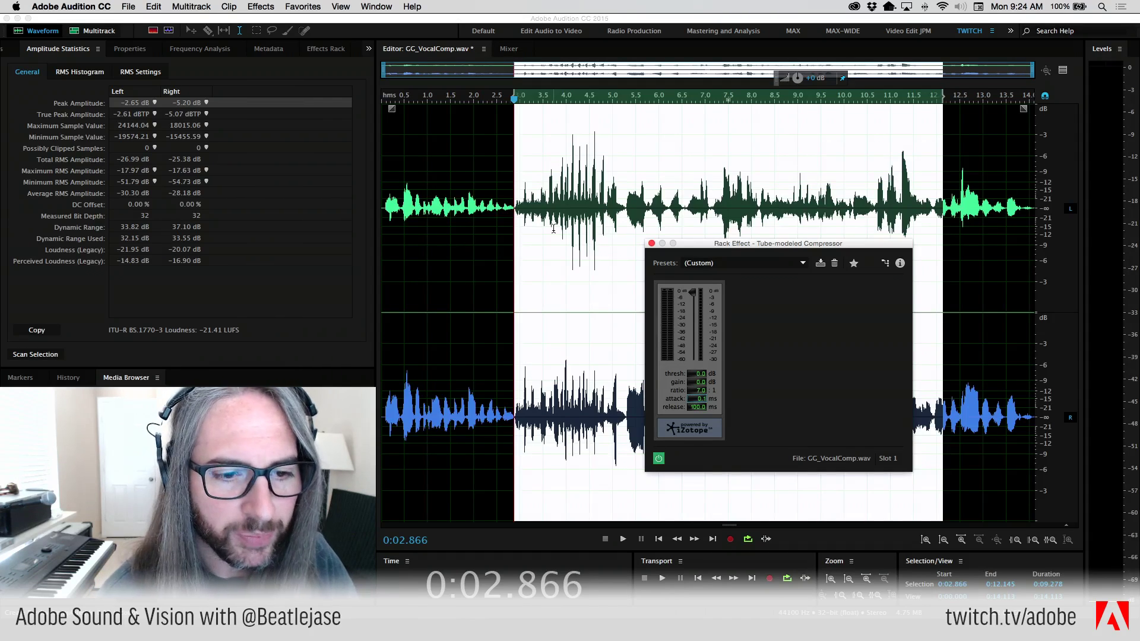
# Step: Move the compressor window clear of the vocal's first six seconds and return the playhead to the start
pyautogui.moveTo(722, 254); pyautogui.dragTo(764, 136)
pyautogui.click(403, 85)
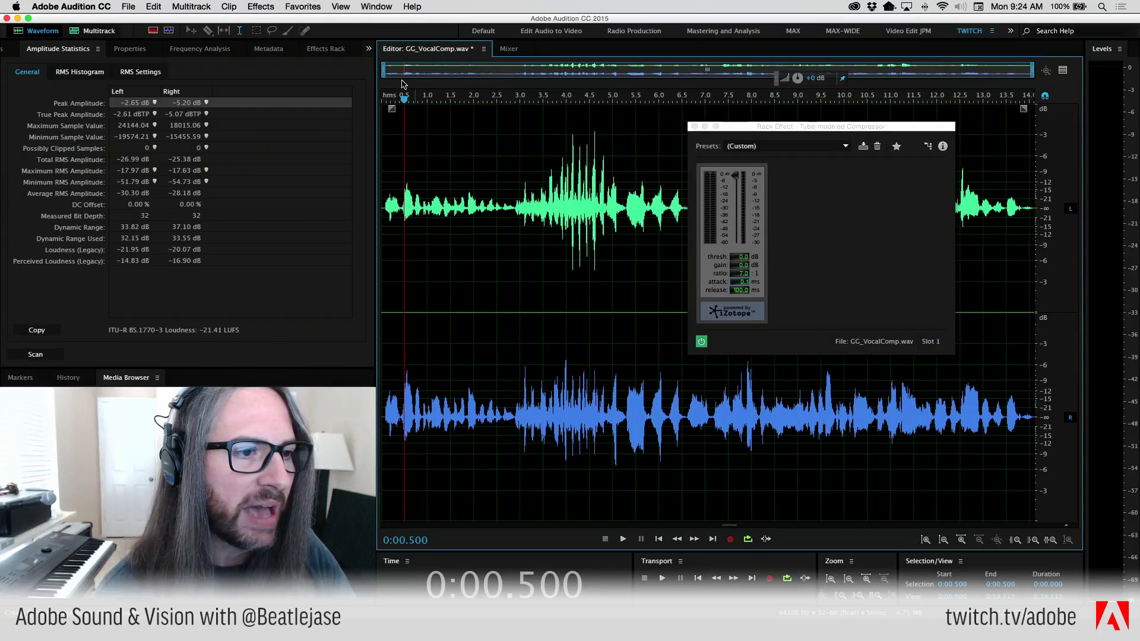
pyautogui.moveTo(735, 177)
pyautogui.mouseDown()
pyautogui.moveTo(736, 201)
pyautogui.moveTo(737, 157)
pyautogui.mouseUp()
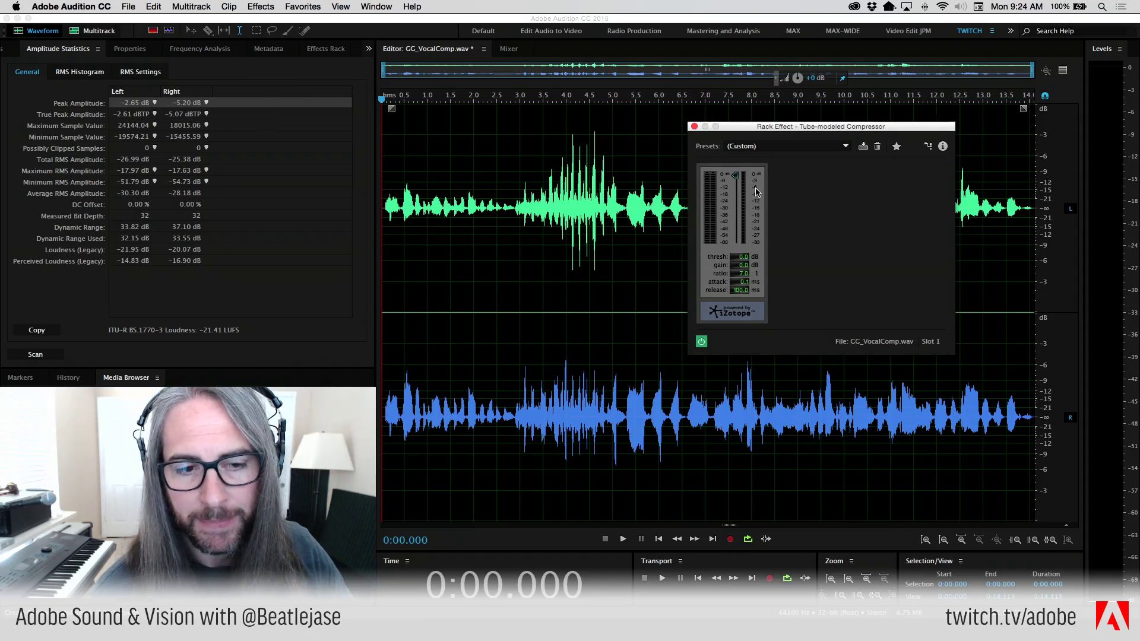
# Step: Highlight vocal passages at 3.136–5.781, 0–2.500, 3.500–5.000, 0–2.907 and 2.679–5.267 seconds to compare loud and quiet parts, and clear the selection
pyautogui.moveTo(527, 152); pyautogui.dragTo(649, 194)
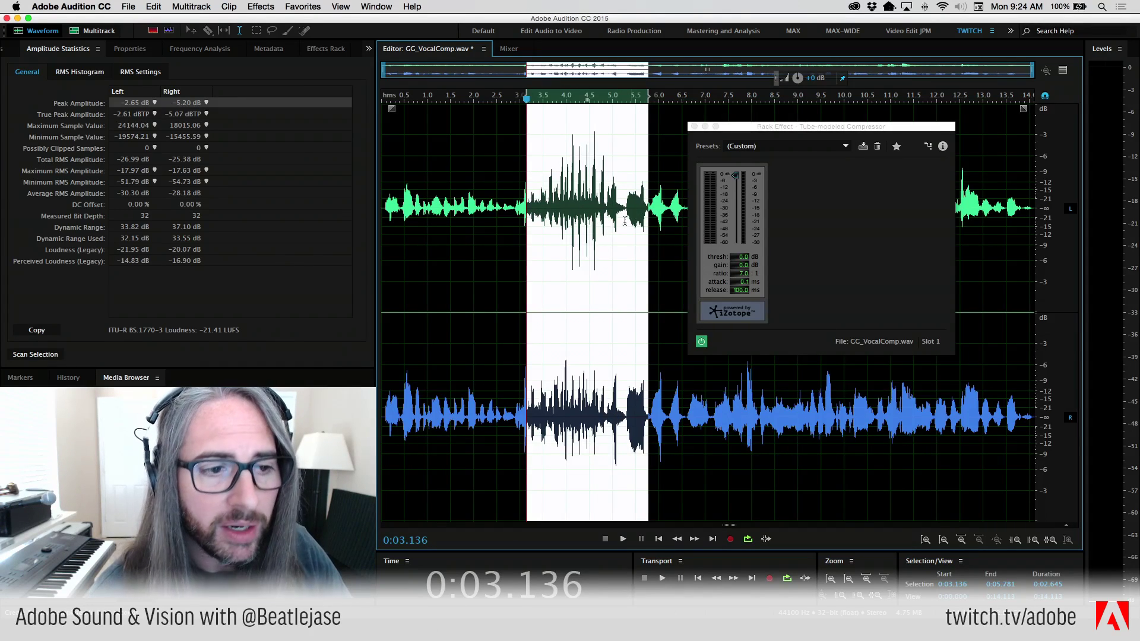
pyautogui.moveTo(496, 210); pyautogui.dragTo(375, 204)
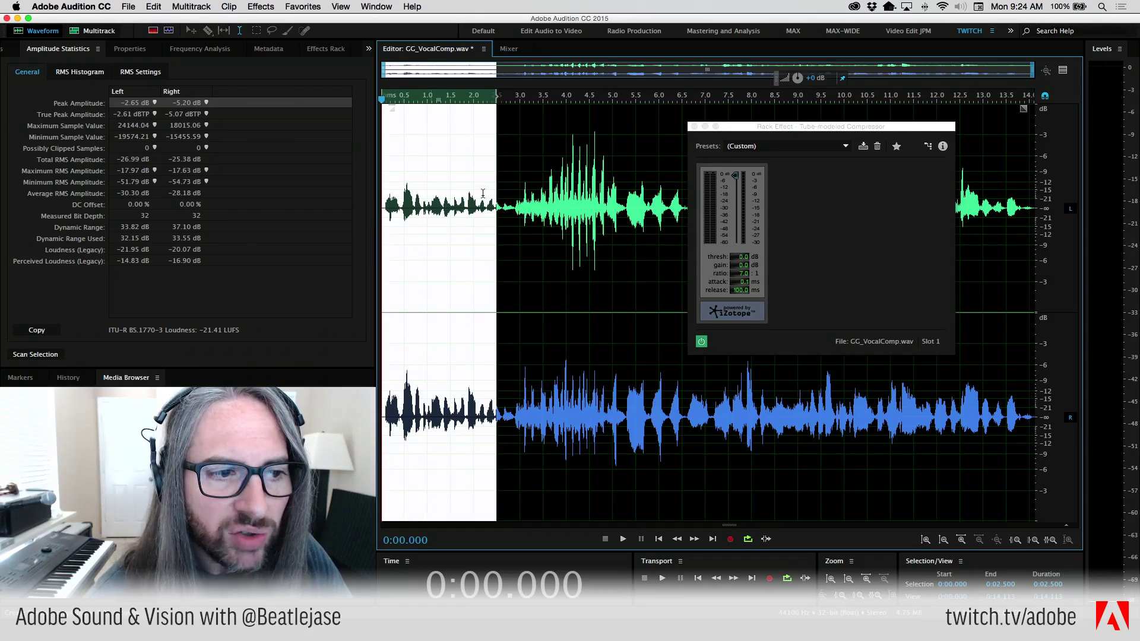
pyautogui.moveTo(543, 178); pyautogui.dragTo(612, 205)
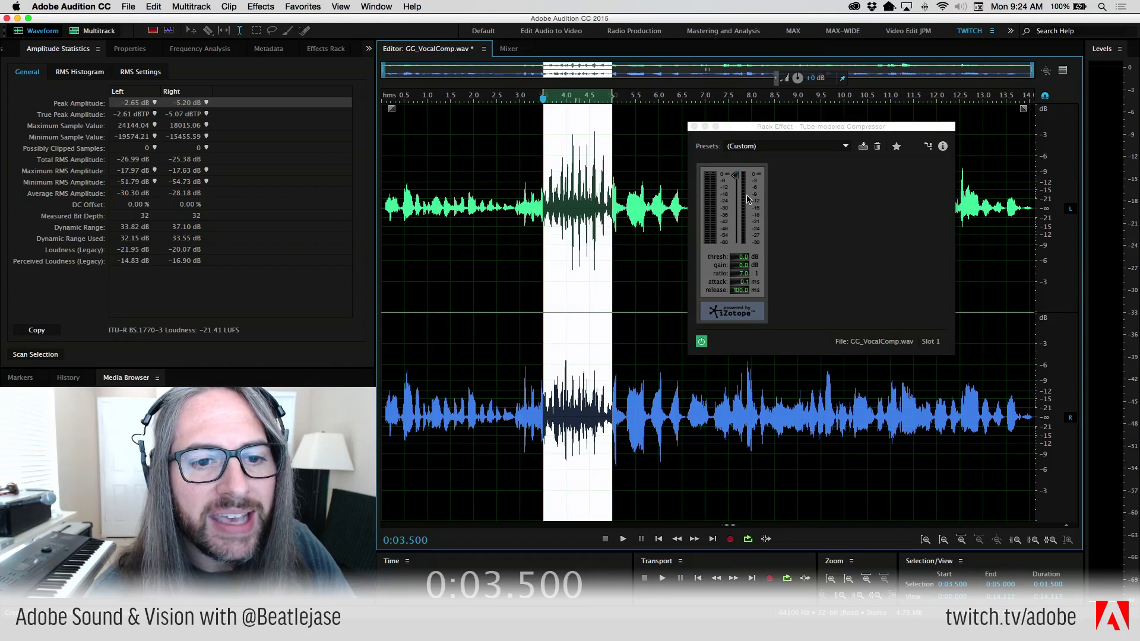
pyautogui.moveTo(516, 207); pyautogui.dragTo(381, 198)
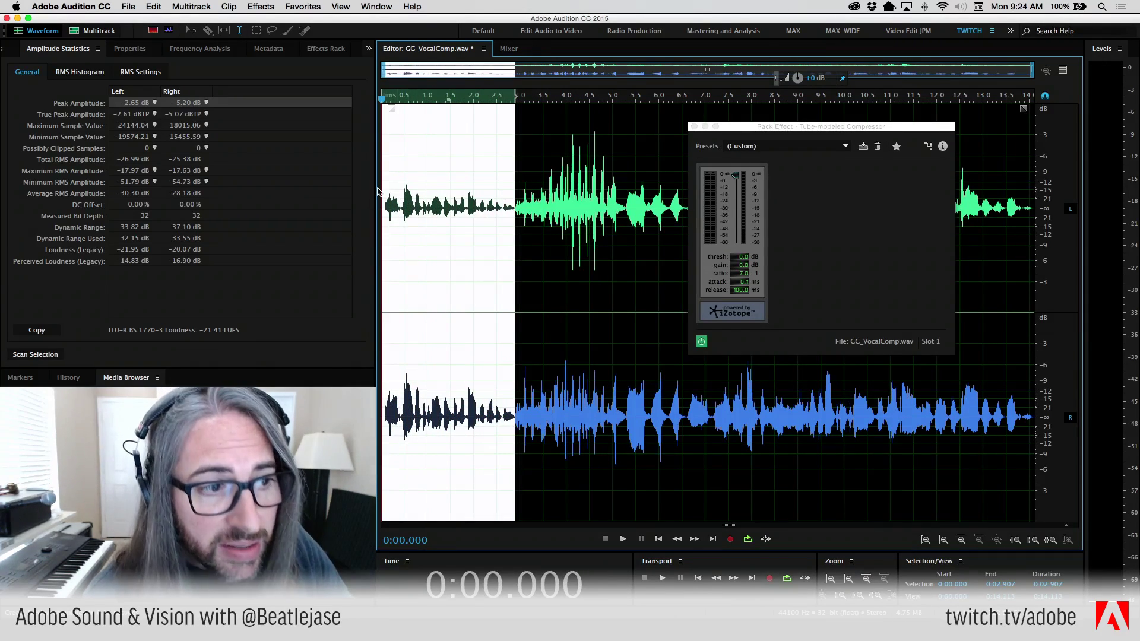
pyautogui.click(509, 180)
pyautogui.moveTo(624, 204); pyautogui.dragTo(505, 206)
pyautogui.moveTo(753, 124); pyautogui.dragTo(799, 132)
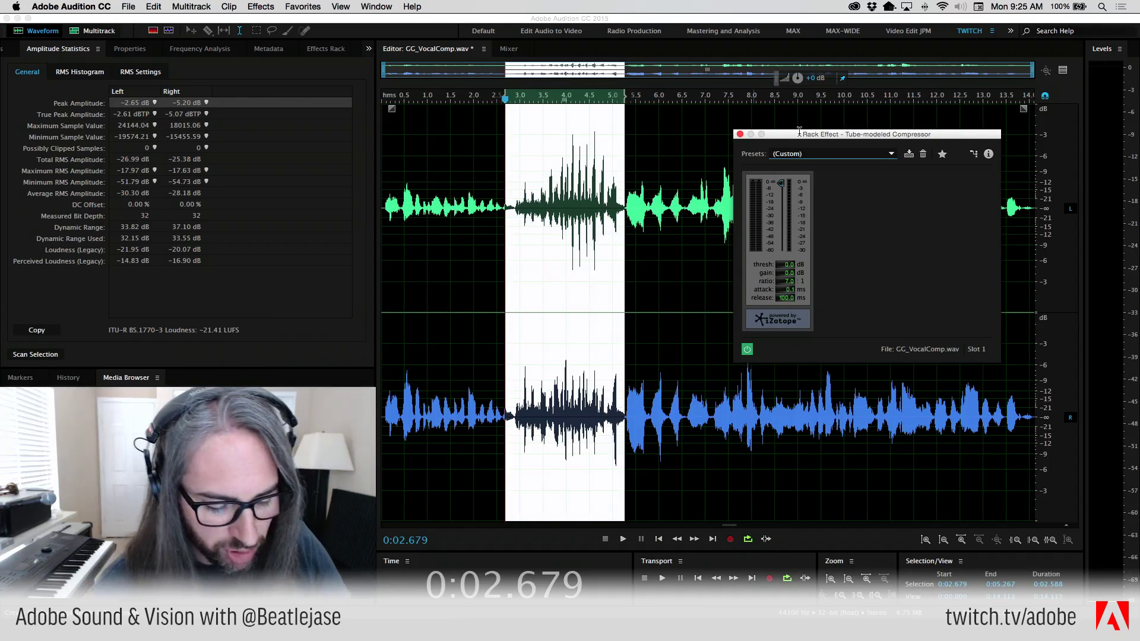
pyautogui.click(438, 135)
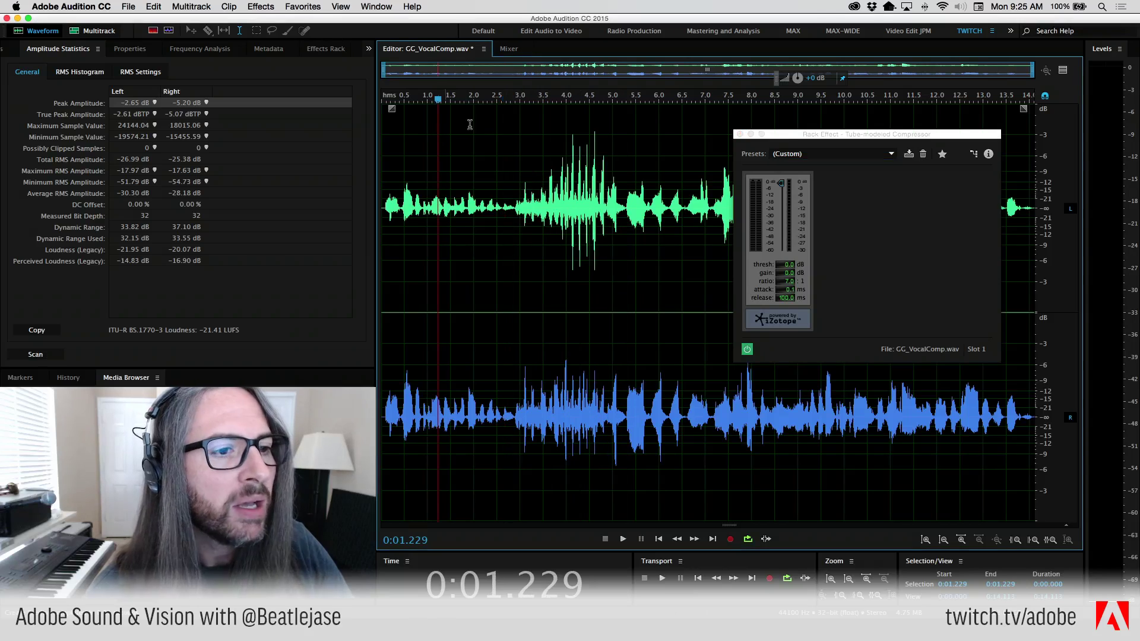
# Step: Play the vocal from 0.142 seconds and lower the compressor's threshold during playback
pyautogui.moveTo(438, 98); pyautogui.dragTo(387, 99)
pyautogui.press('space')
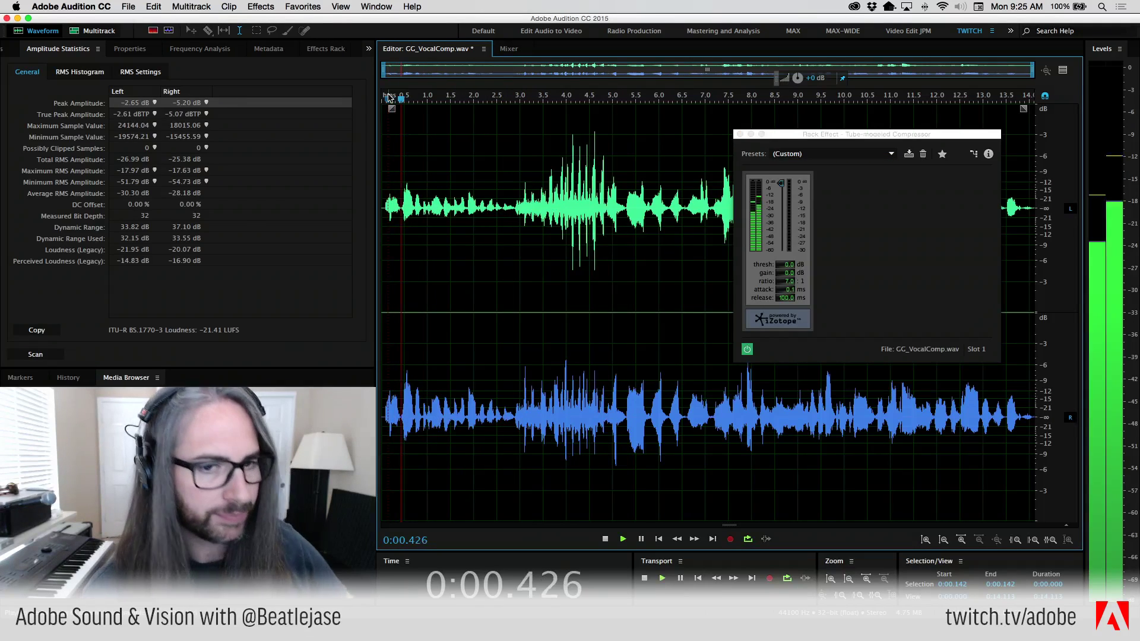
pyautogui.click(782, 185)
pyautogui.moveTo(782, 184); pyautogui.dragTo(784, 204)
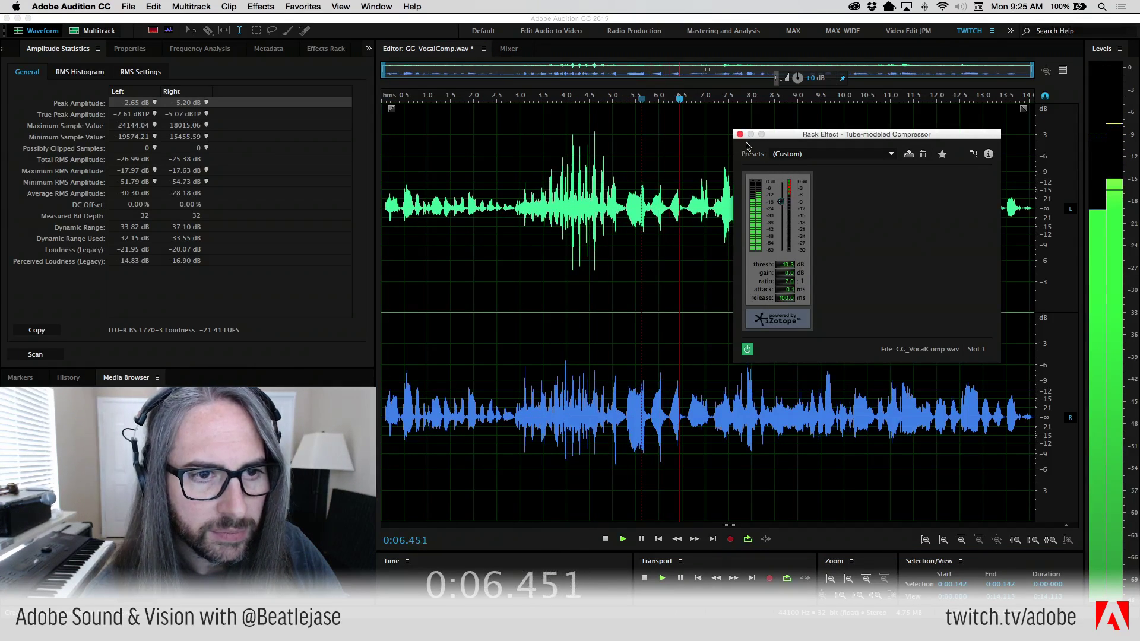
# Step: Replay the vocal, uncover the later peaks hidden by the compressor window, and fine-tune the threshold slightly lower during playback
pyautogui.click(529, 107)
pyautogui.click(530, 107)
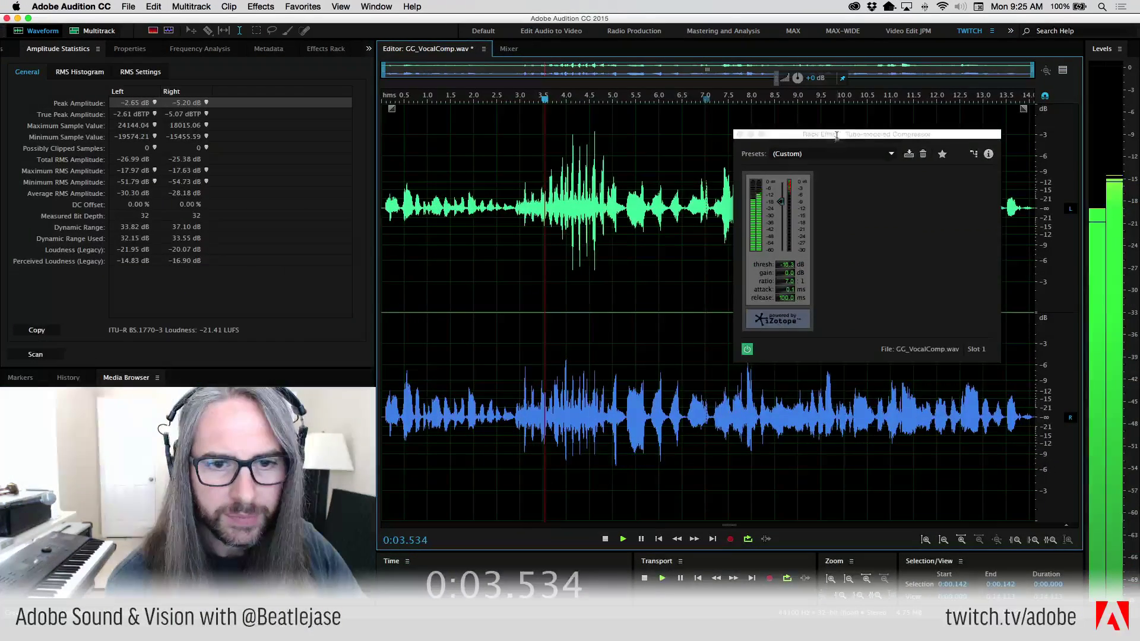
pyautogui.moveTo(837, 135); pyautogui.dragTo(777, 254)
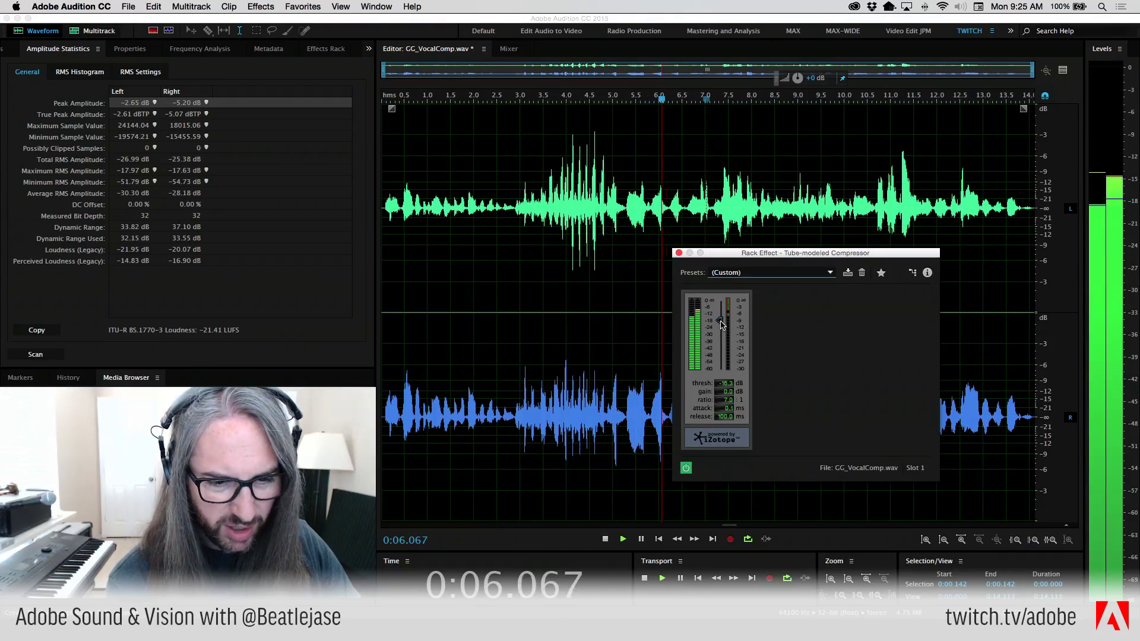
pyautogui.moveTo(722, 325); pyautogui.dragTo(723, 329)
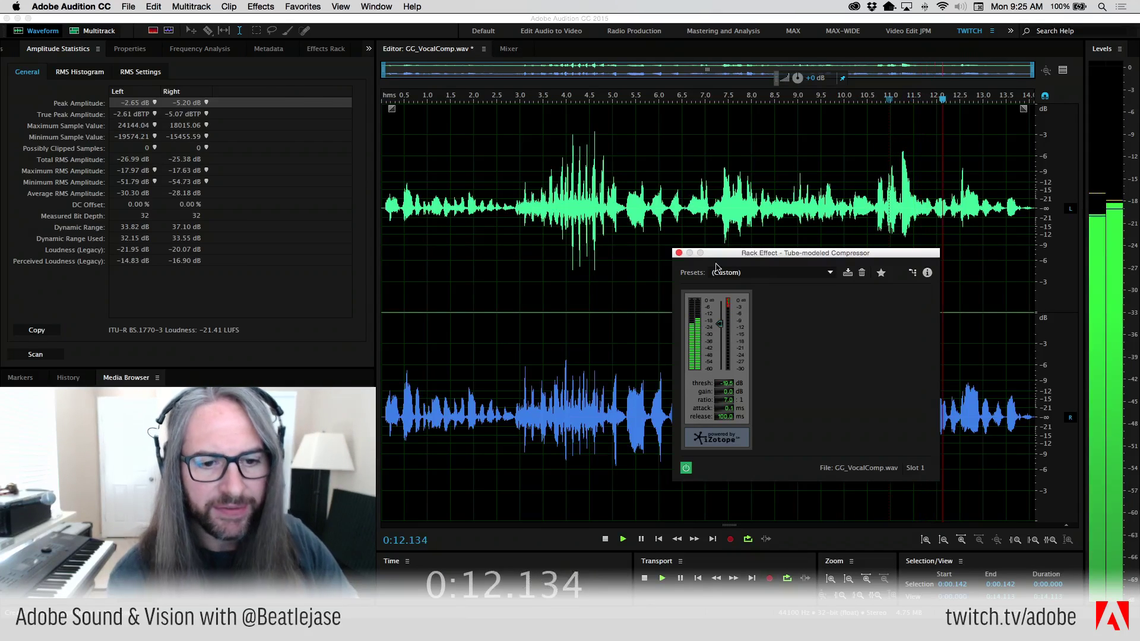
# Step: Reposition the compressor window, play the vocal from 3.500 seconds, and audition the loud passage selected from 3.000 to 5.500 seconds
pyautogui.moveTo(751, 253); pyautogui.dragTo(734, 101)
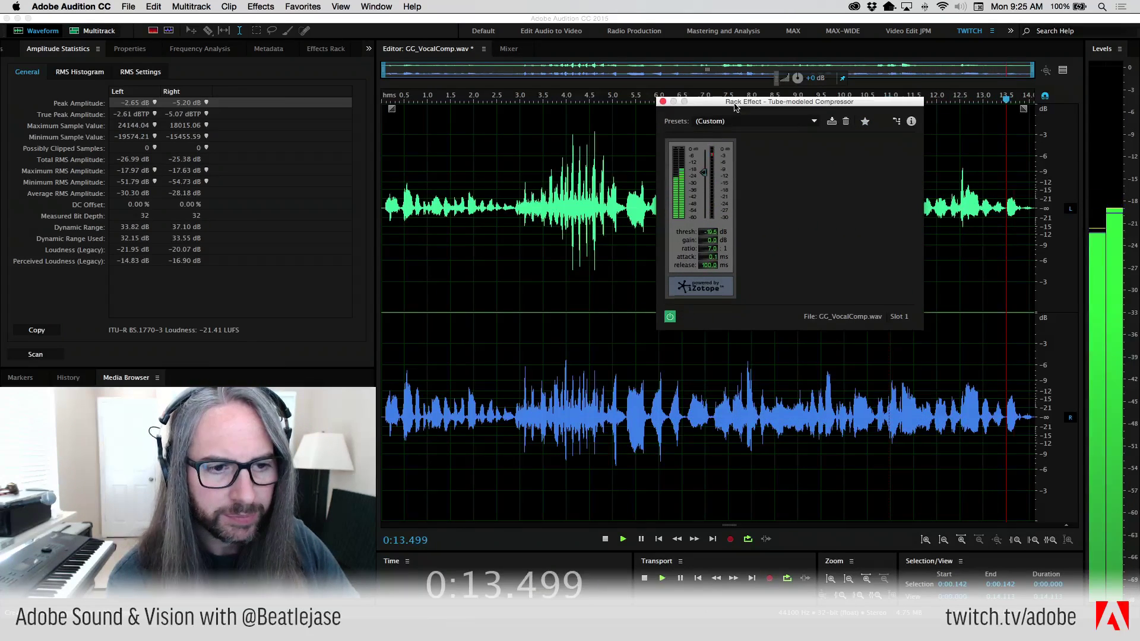
pyautogui.click(544, 152)
pyautogui.press('space')
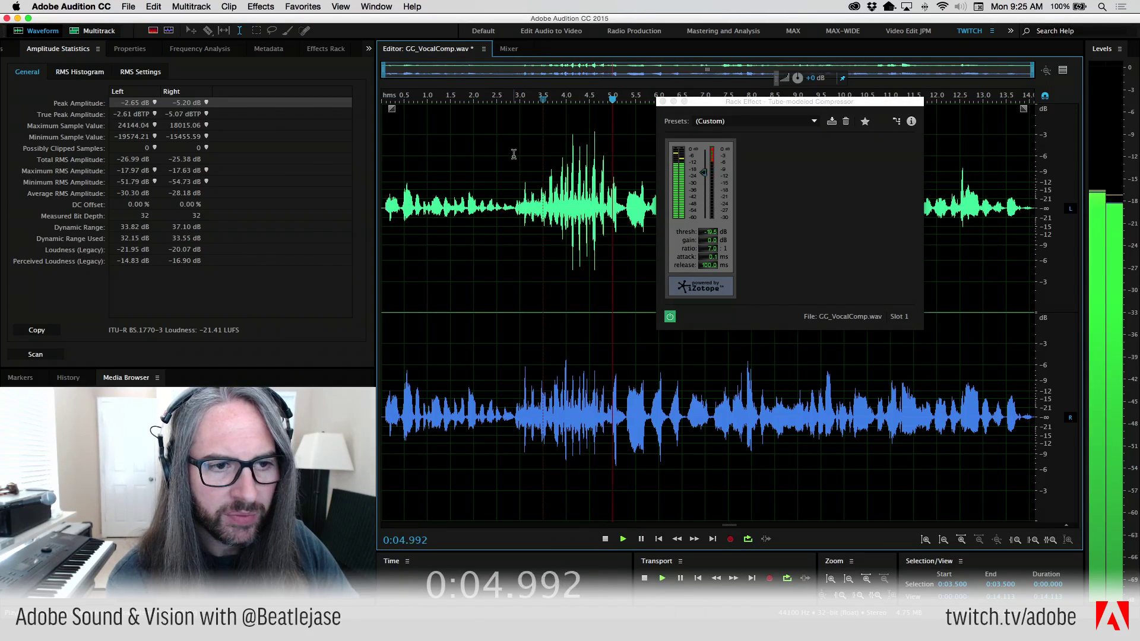
pyautogui.moveTo(520, 156); pyautogui.dragTo(589, 178)
pyautogui.keyDown('shift'); pyautogui.click(635, 196); pyautogui.keyUp('shift')
pyautogui.press('space')
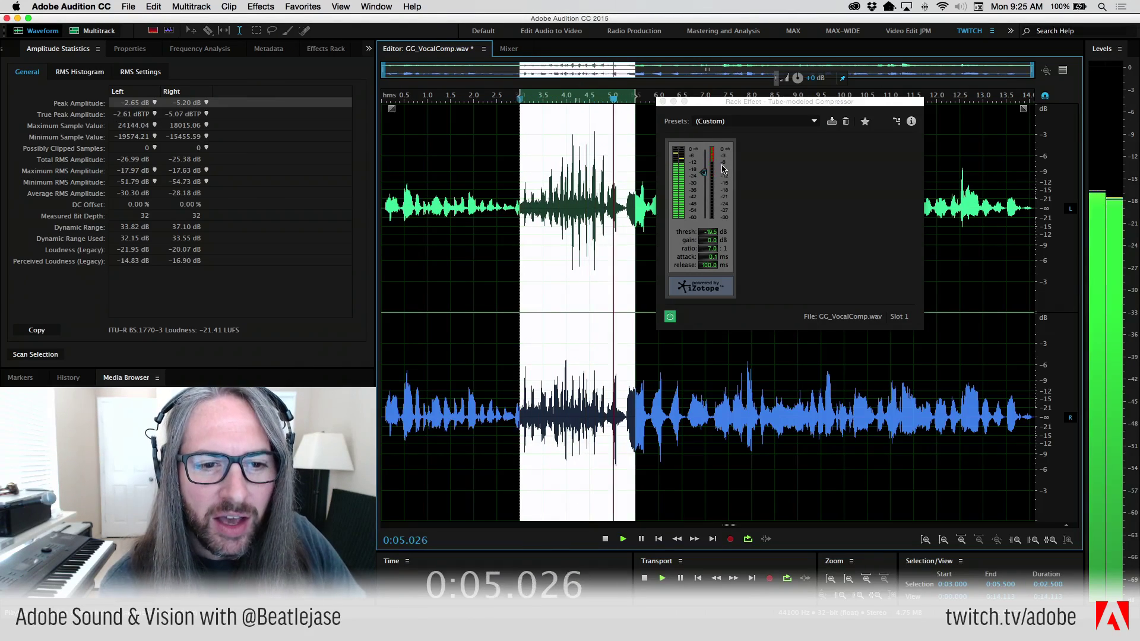
pyautogui.press('space')
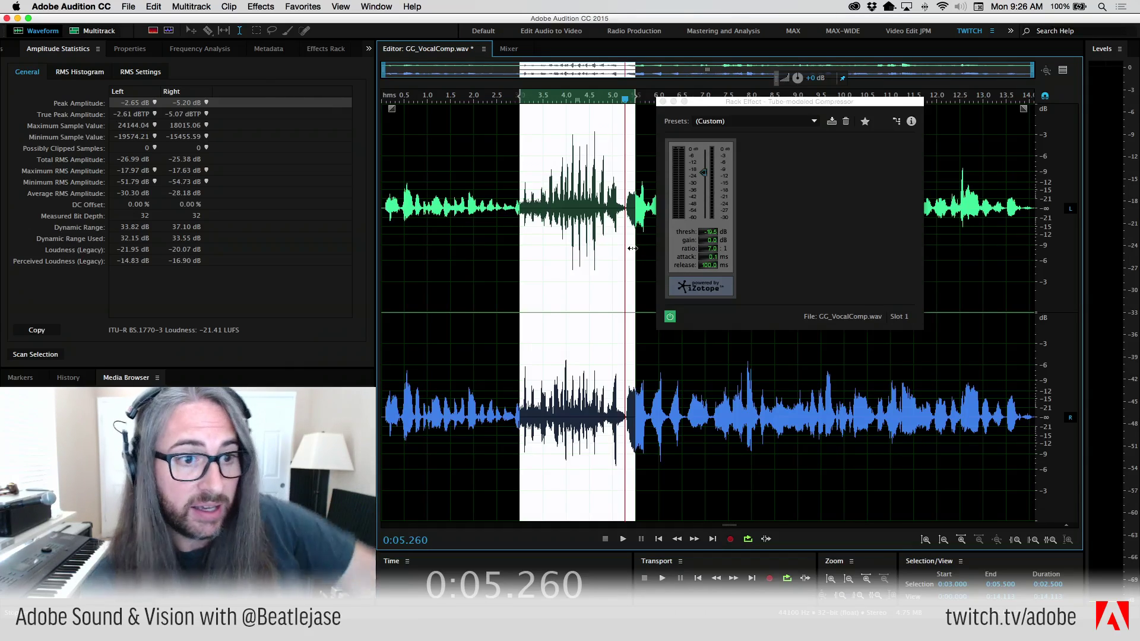
# Step: Highlight individual vocal peaks at 3.791–4.000 and 4.500–4.729 seconds, and place the playhead just before the loud passage
pyautogui.click(550, 202)
pyautogui.moveTo(557, 164); pyautogui.dragTo(563, 172)
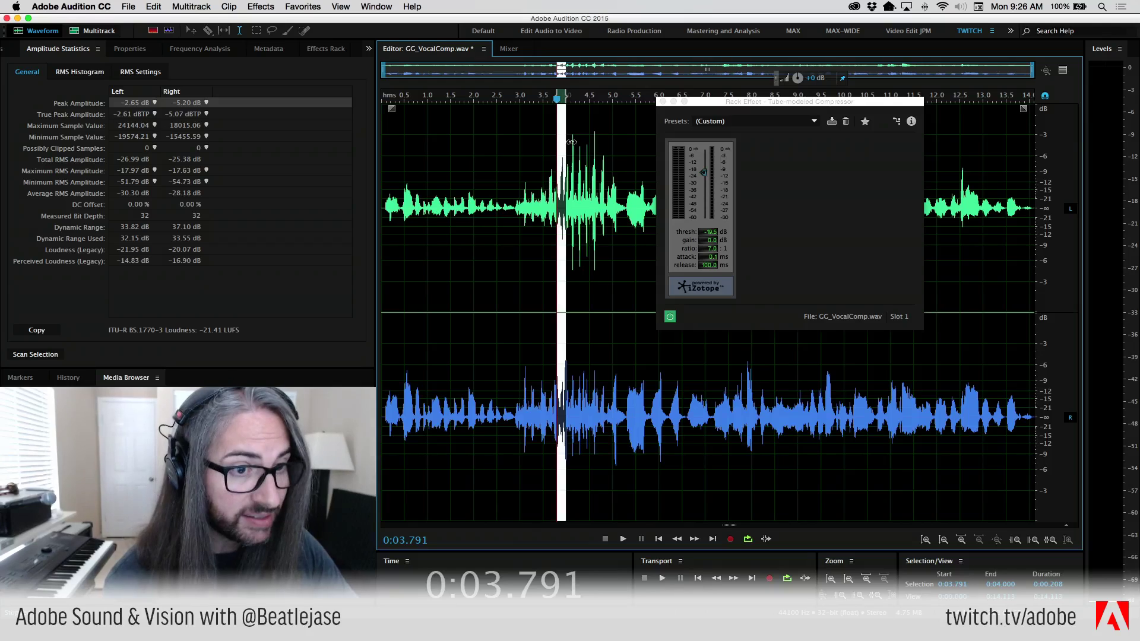
pyautogui.moveTo(567, 146); pyautogui.dragTo(600, 159)
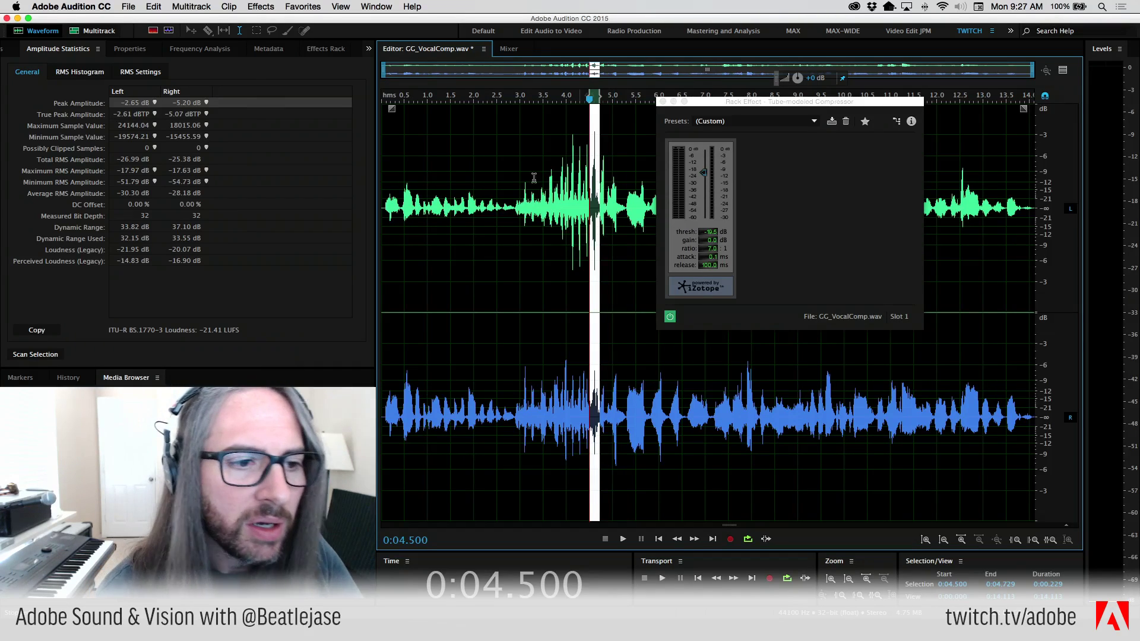
pyautogui.click(502, 187)
pyautogui.click(514, 199)
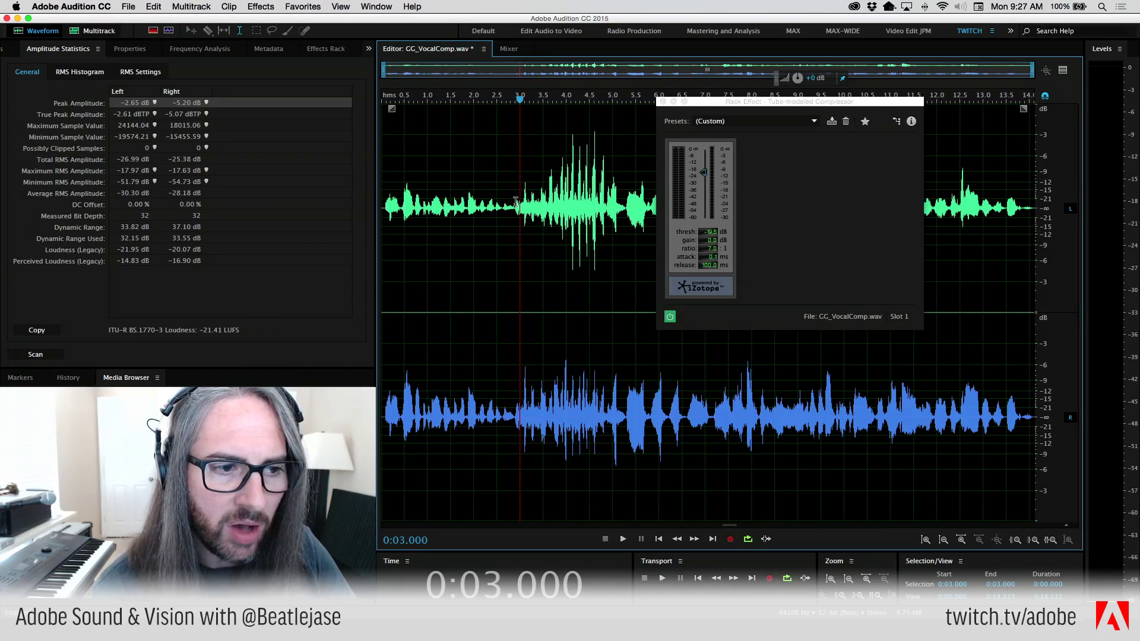
pyautogui.click(503, 191)
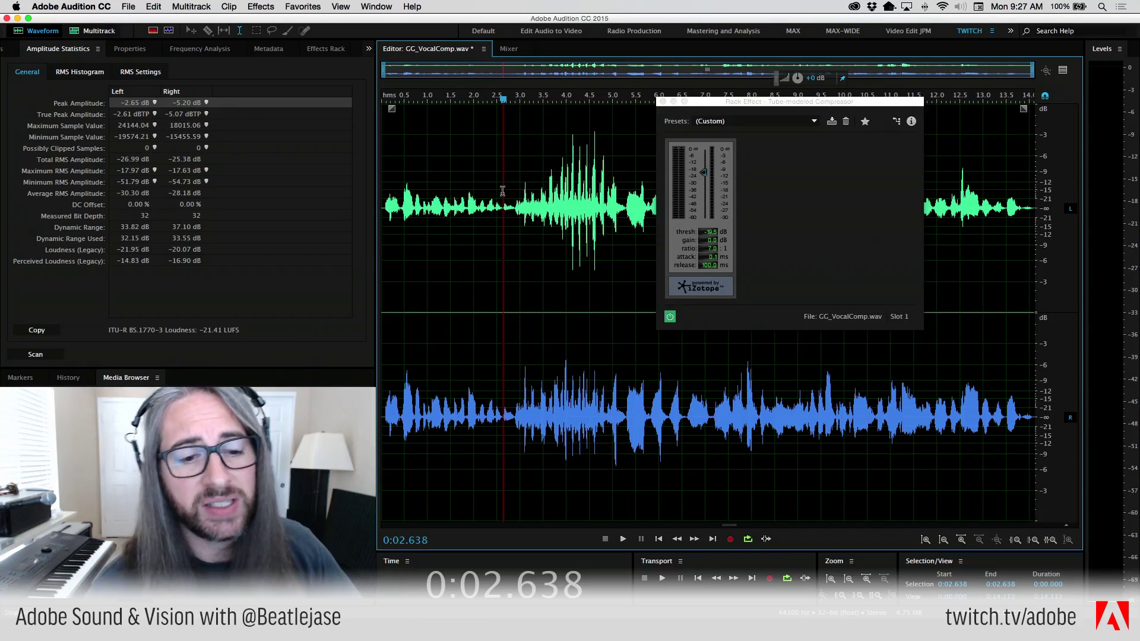
# Step: Raise the compressor's attack to 4.0 ms and audition the loud passage from 3.000 seconds
pyautogui.click(708, 259)
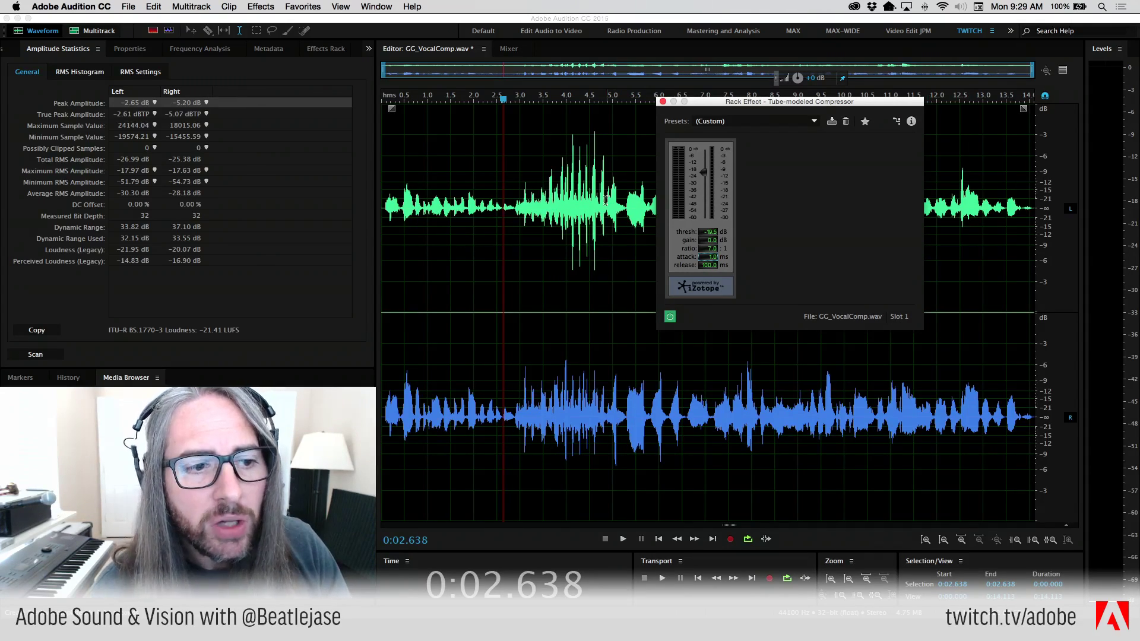
pyautogui.moveTo(571, 178); pyautogui.dragTo(578, 180)
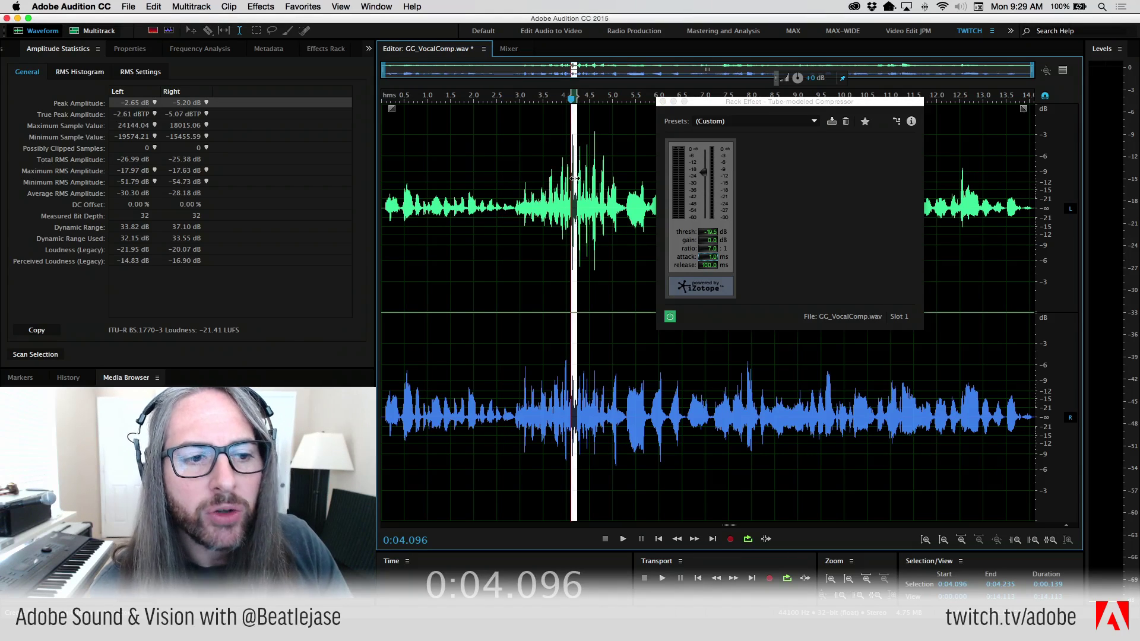
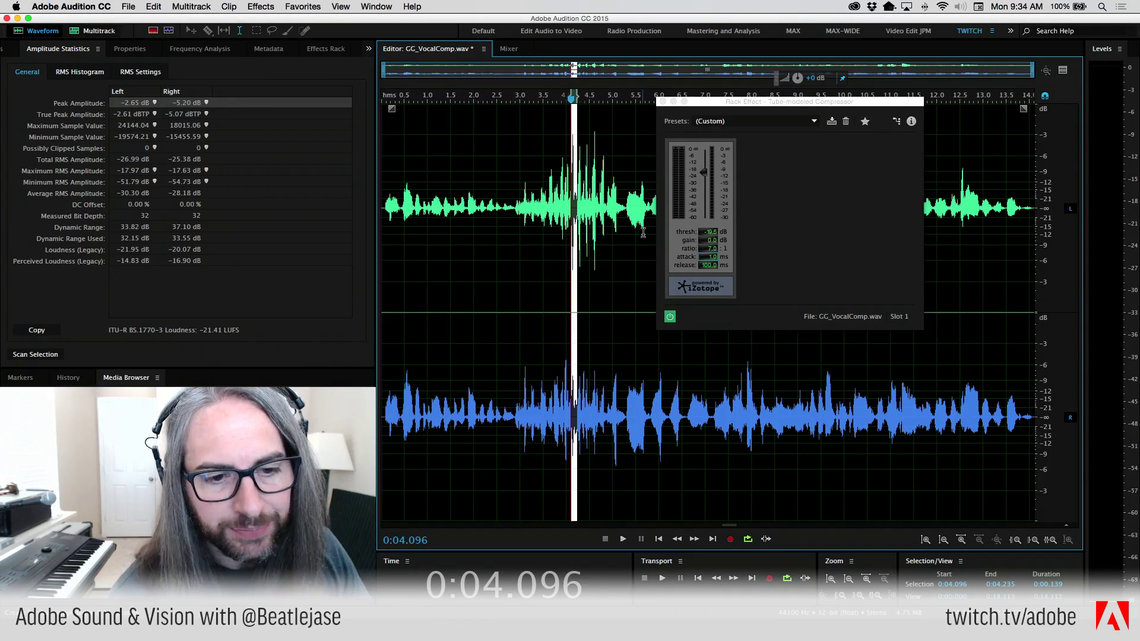
pyautogui.moveTo(706, 257); pyautogui.dragTo(751, 261)
pyautogui.click(516, 199)
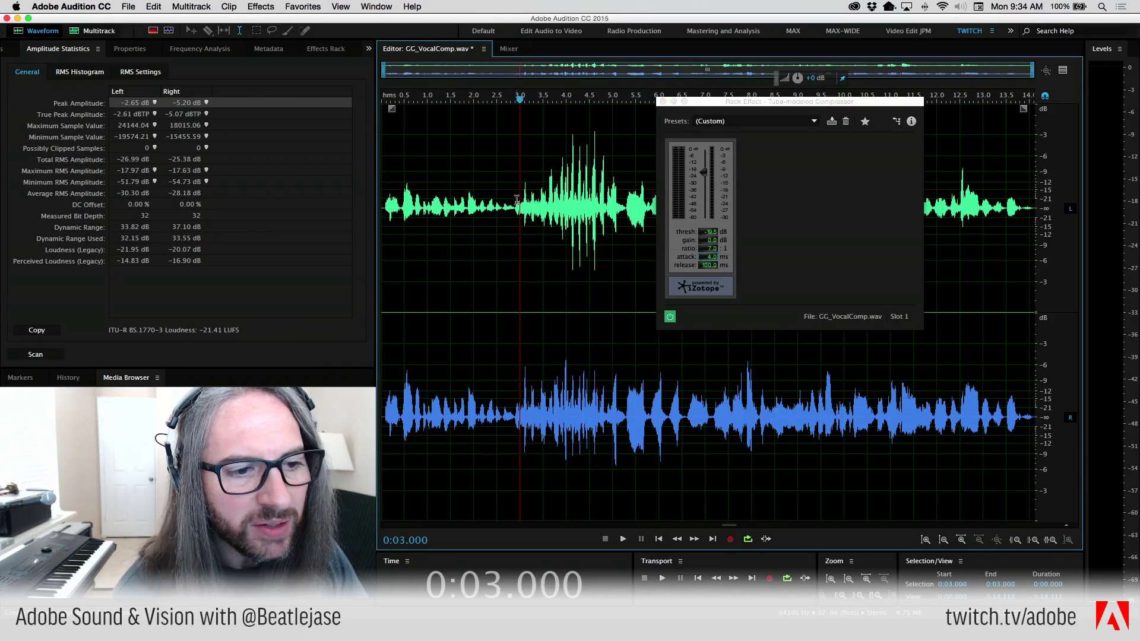
pyautogui.press('space')
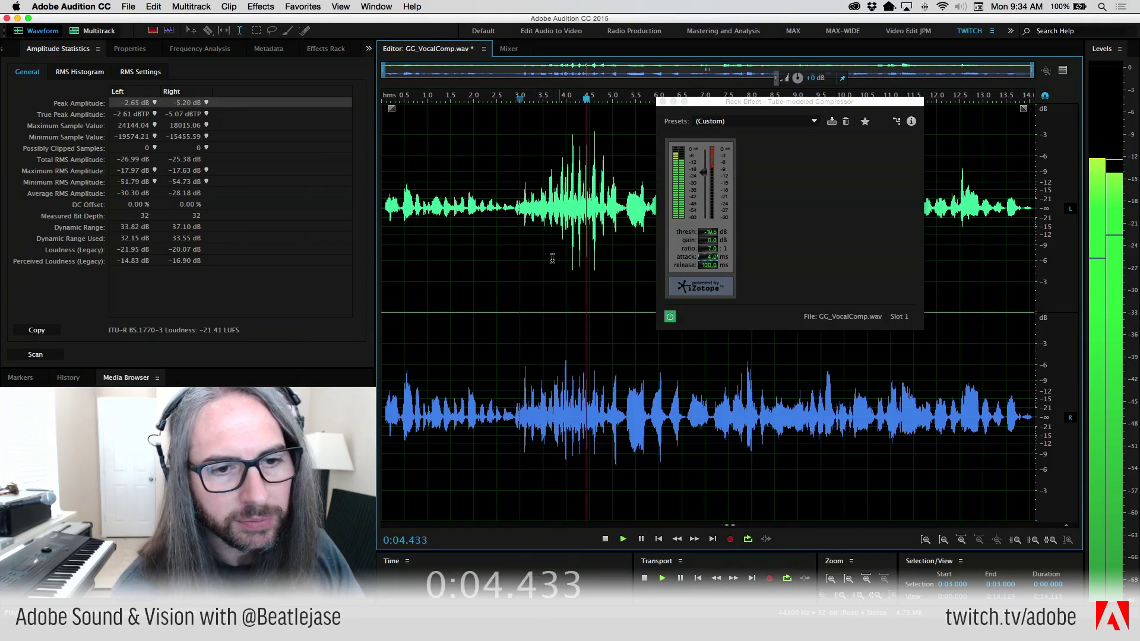
pyautogui.press('space')
# Step: Lengthen the compressor's attack further, shorten its release, and audition the vocal from 2.781 seconds
pyautogui.click(716, 261)
pyautogui.moveTo(716, 261); pyautogui.dragTo(815, 258)
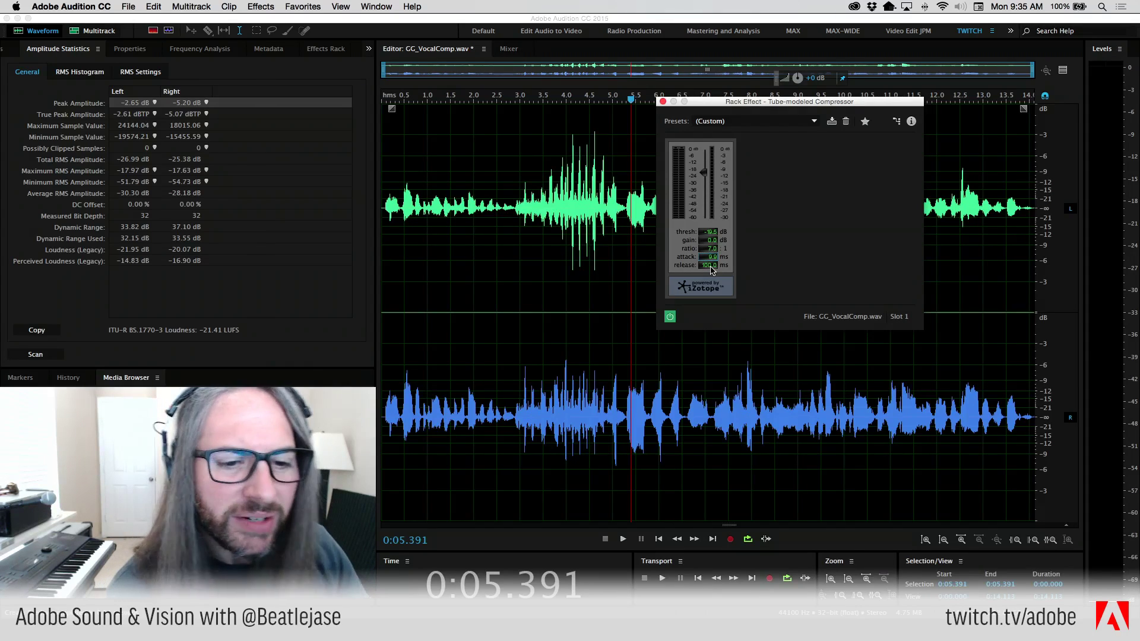
pyautogui.moveTo(712, 270); pyautogui.dragTo(686, 269)
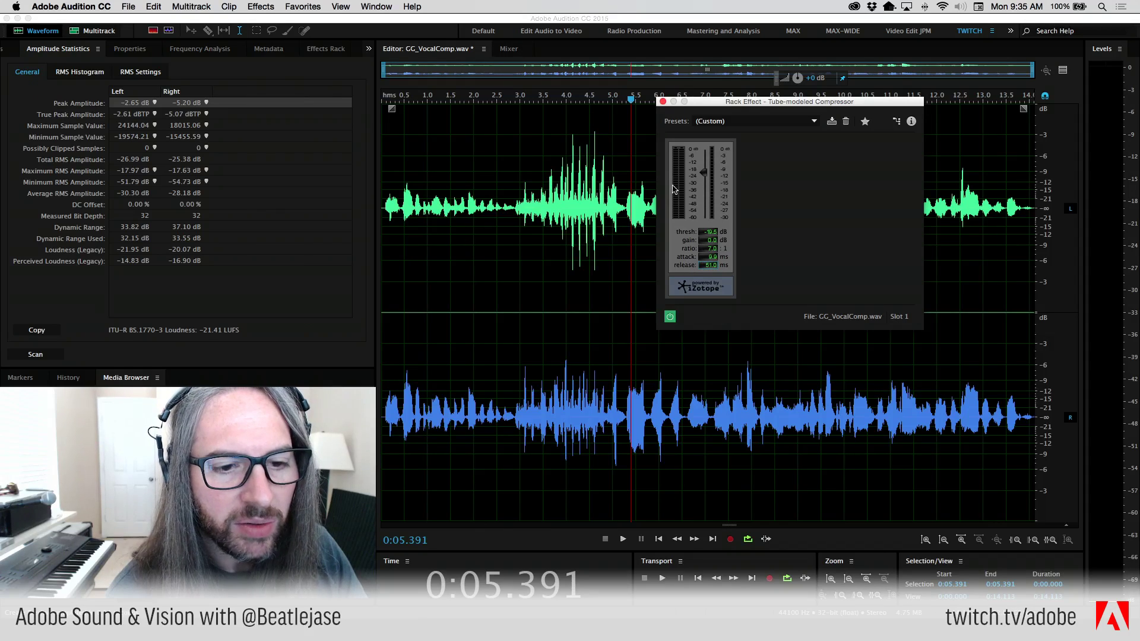
pyautogui.click(509, 202)
pyautogui.press('space')
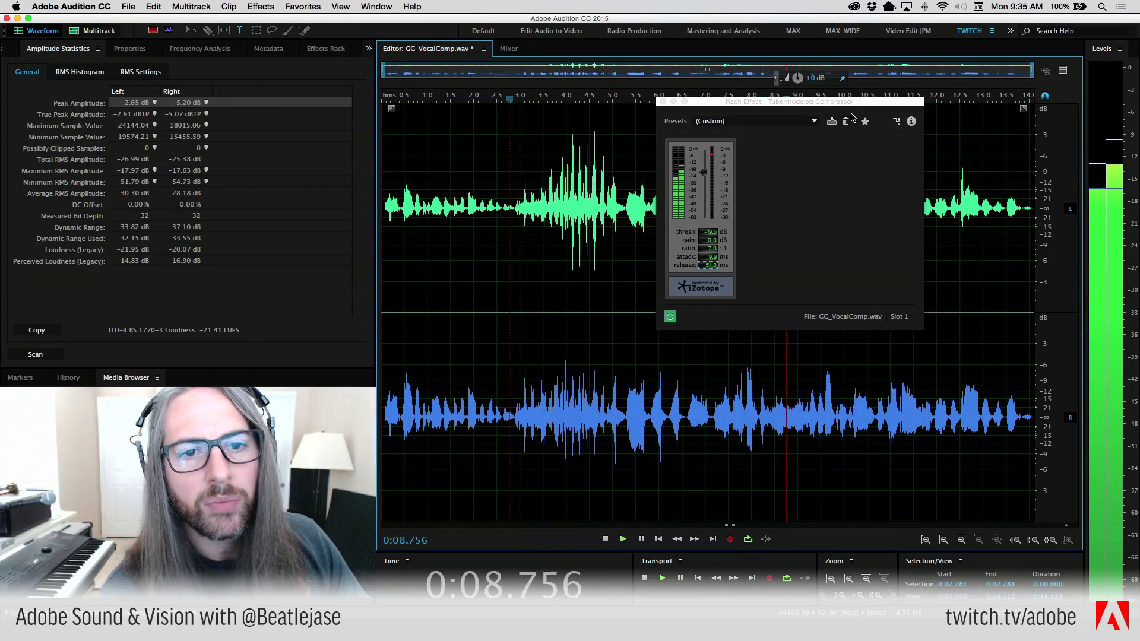
pyautogui.press('space')
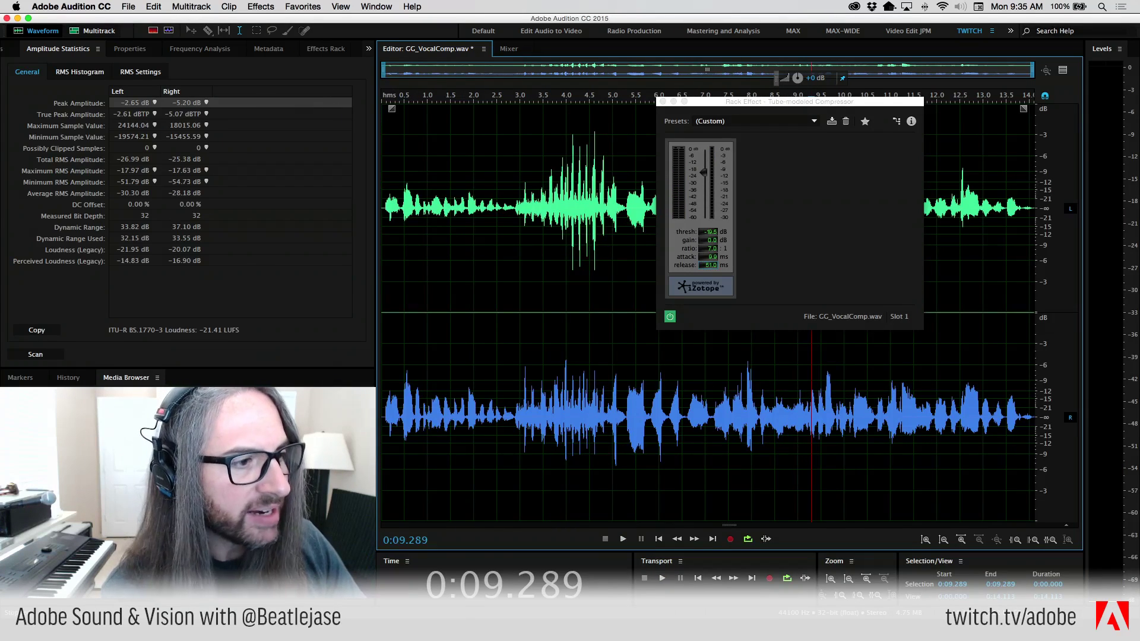
# Step: Apply the Effects Rack's Tube-modeled Compressor to the entire file and clear the selection
pyautogui.click(321, 51)
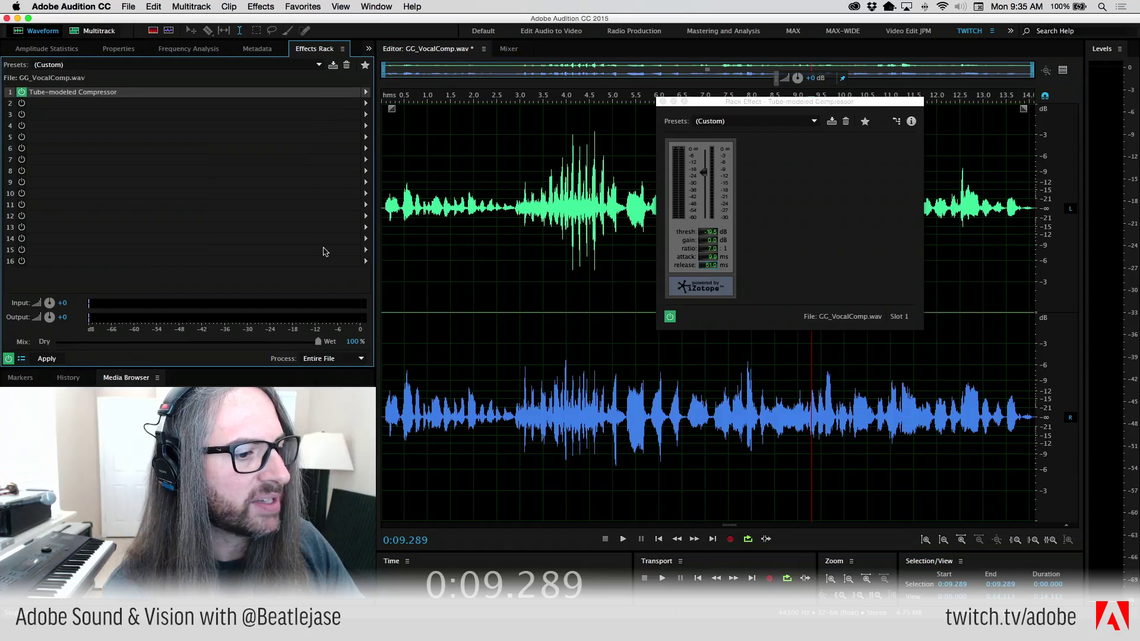
pyautogui.click(47, 359)
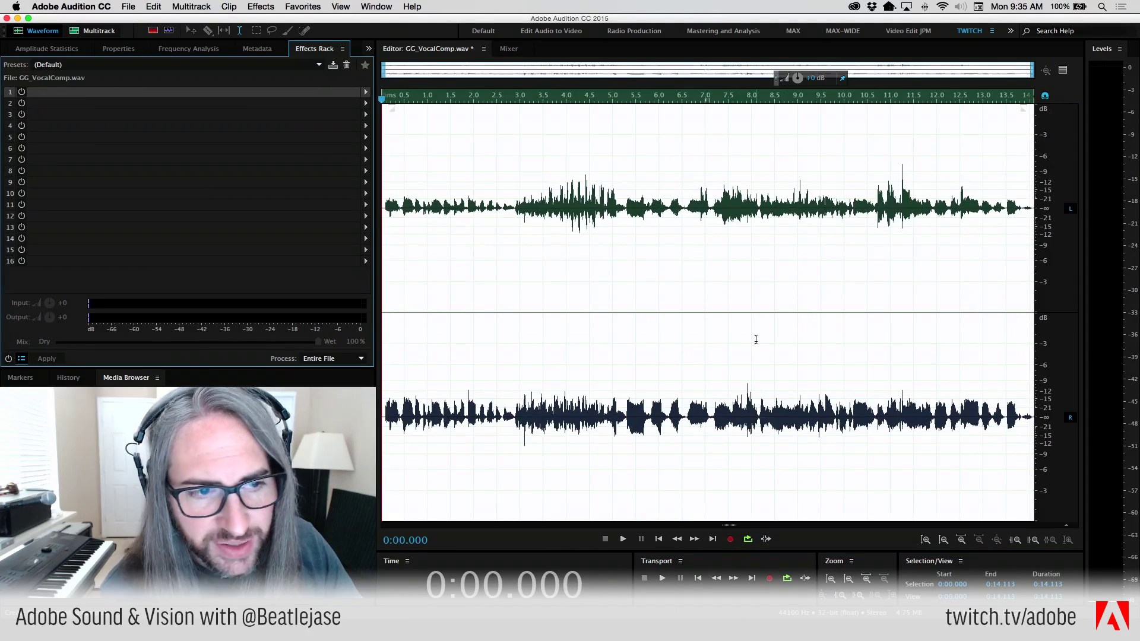
pyautogui.click(755, 339)
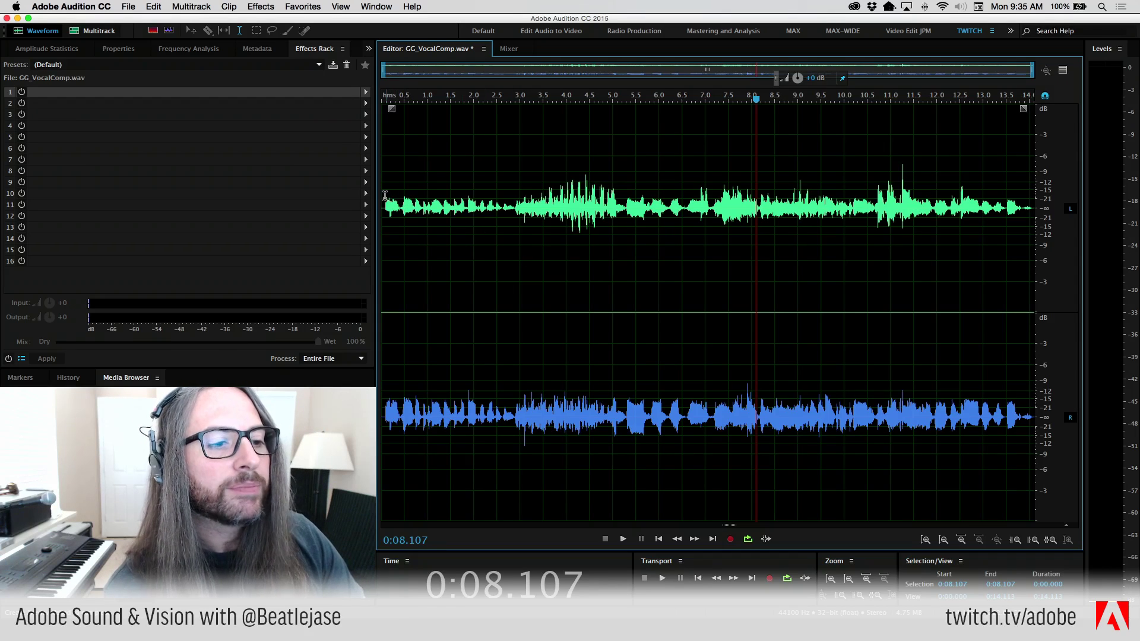
# Step: Examine the compressed waveform's evenness by highlighting the whole file, the peak at 11.225–11.346 seconds and several other passages
pyautogui.moveTo(384, 195); pyautogui.dragTo(427, 206)
pyautogui.press('super+a')
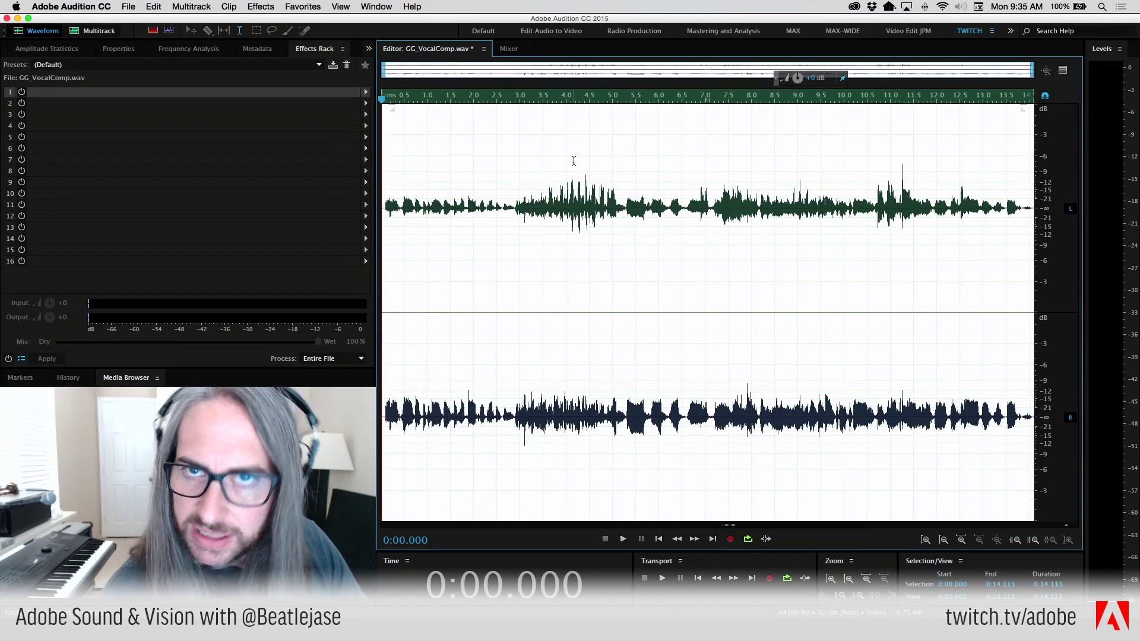
pyautogui.moveTo(901, 169); pyautogui.dragTo(906, 174)
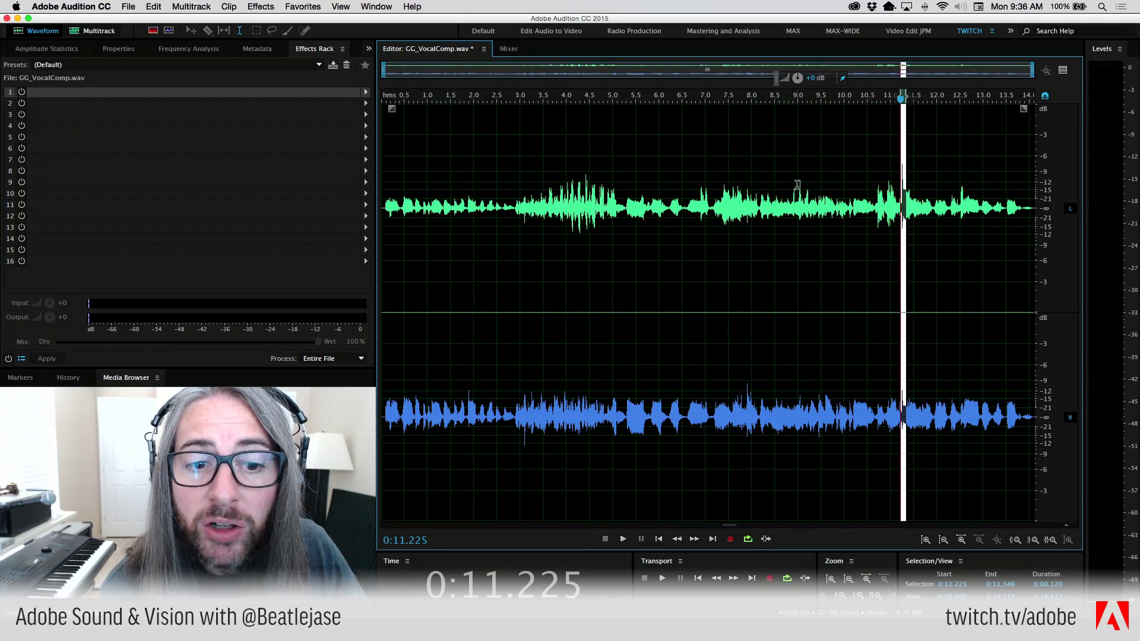
pyautogui.moveTo(799, 187); pyautogui.dragTo(802, 187)
pyautogui.click(788, 213)
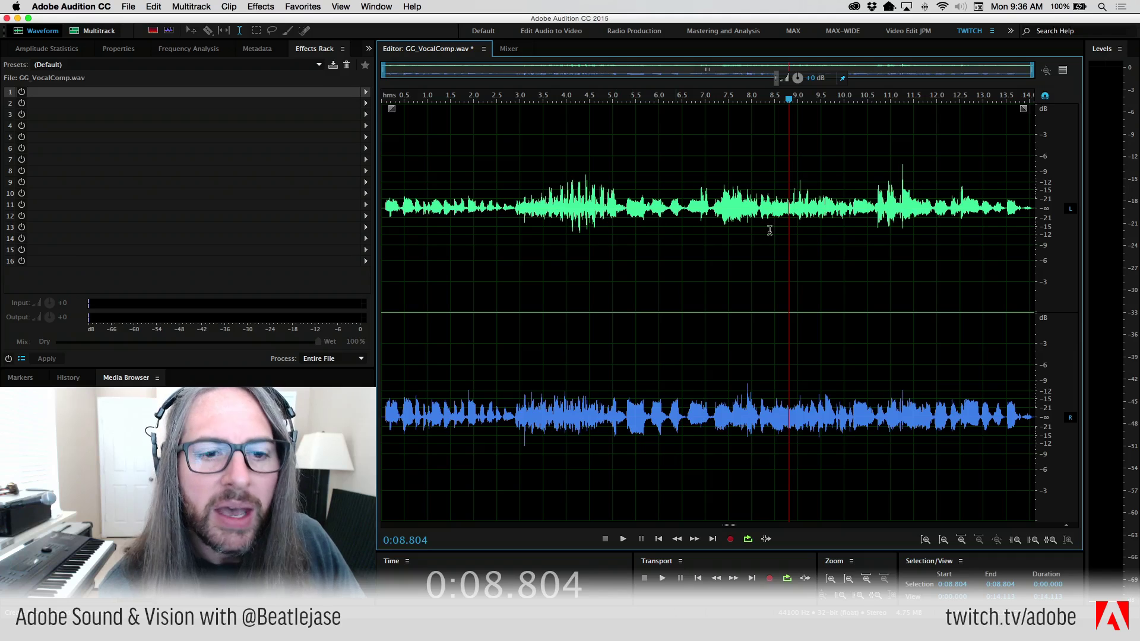
pyautogui.moveTo(867, 235); pyautogui.dragTo(792, 232)
pyautogui.moveTo(682, 227); pyautogui.dragTo(385, 225)
pyautogui.click(385, 225)
# Step: Play the compressed vocal from 3.759 seconds
pyautogui.click(556, 209)
pyautogui.press('space')
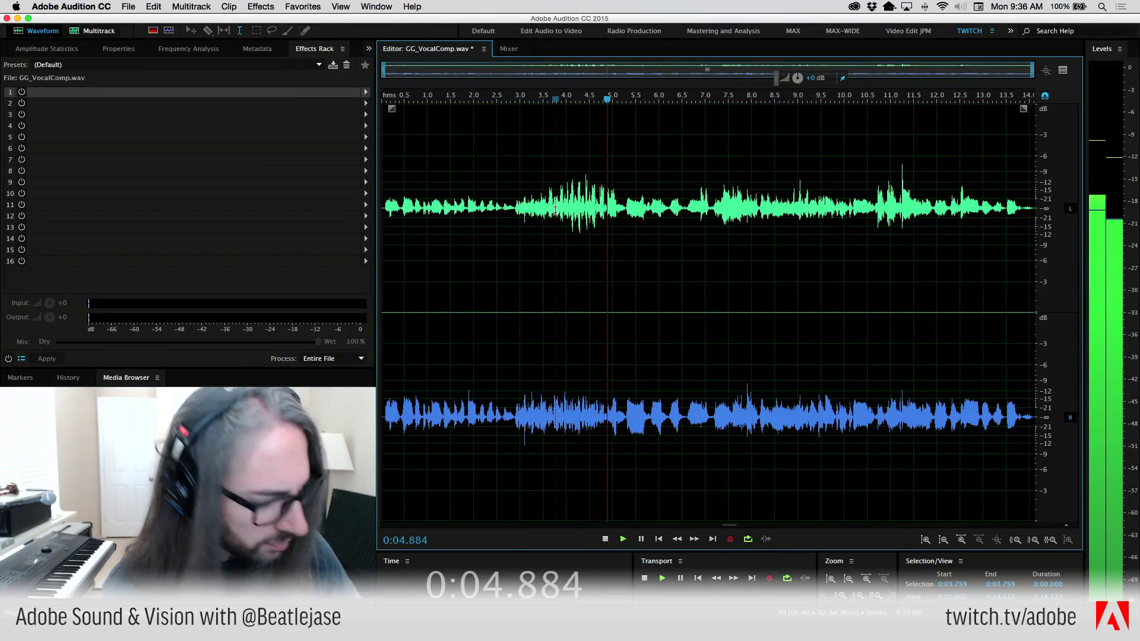
pyautogui.press('space')
# Step: Undo the applied compression and play the vocal from 3.136 seconds for comparison
pyautogui.press('super+a')
pyautogui.click(526, 209)
pyautogui.press('space')
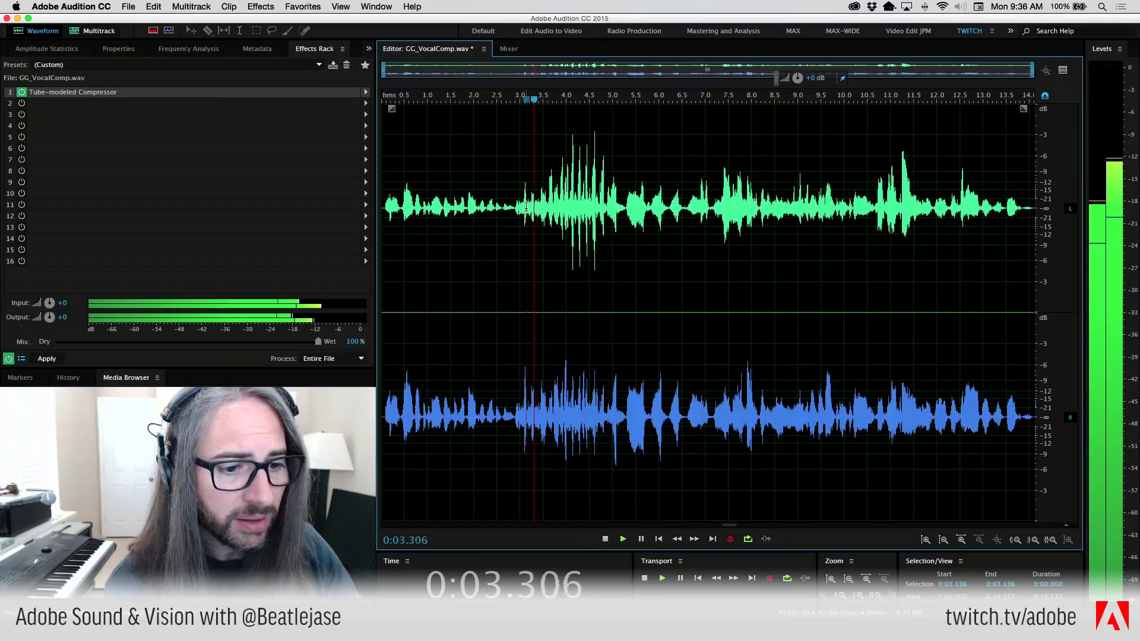
pyautogui.press('space')
# Step: Redo the Effects Rack application and play the compressed vocal from 3.618 seconds
pyautogui.click(154, 7)
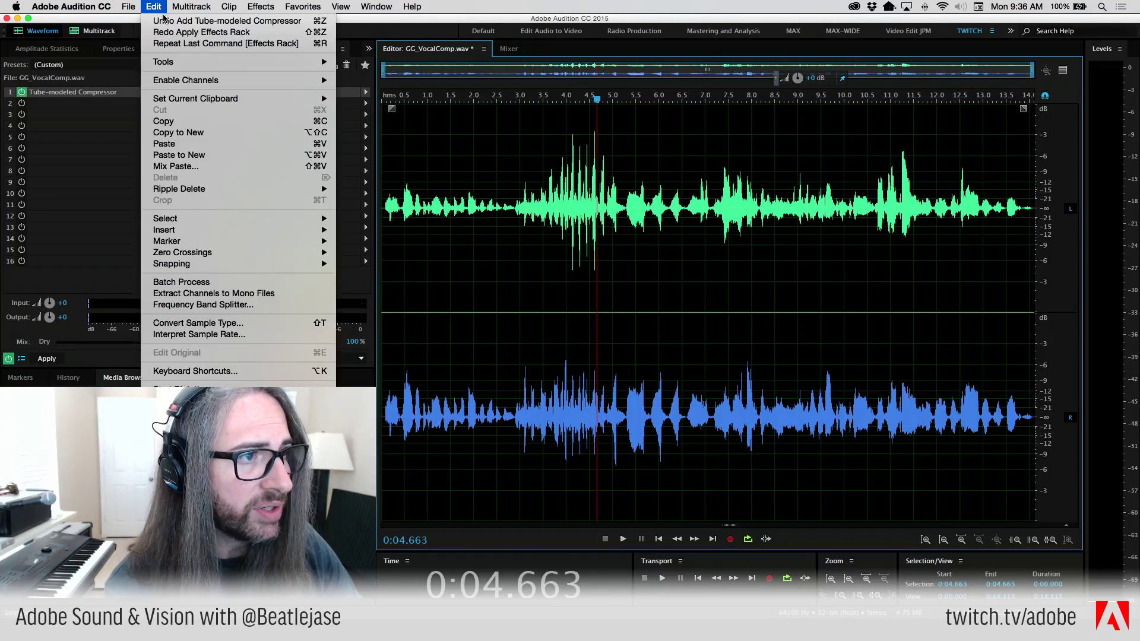
pyautogui.click(164, 24)
pyautogui.click(547, 195)
pyautogui.press('space')
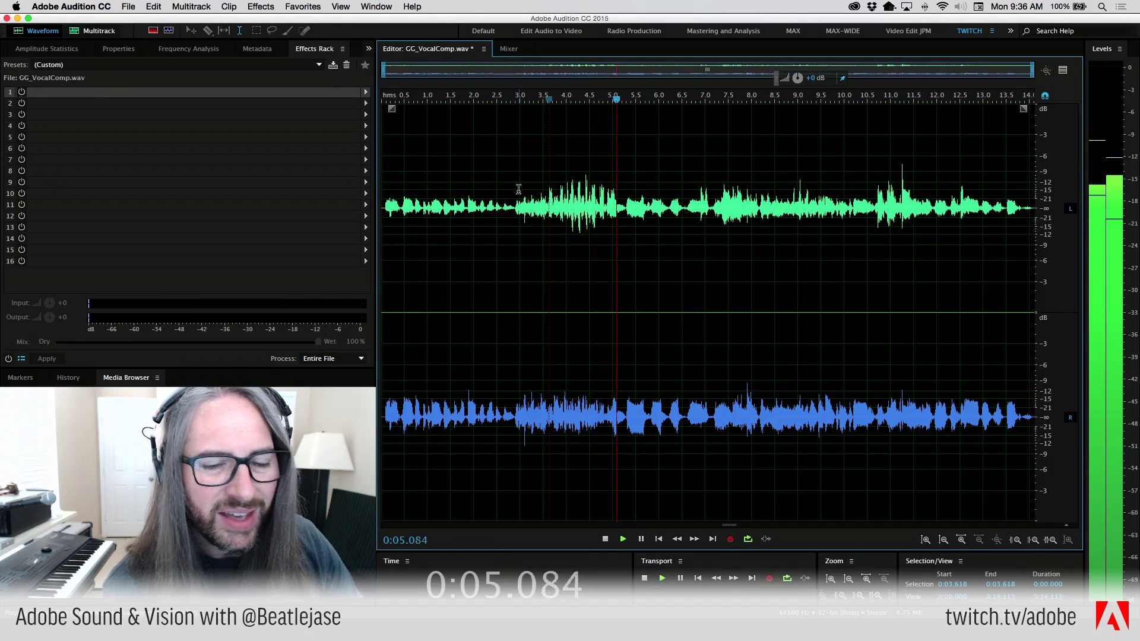
pyautogui.press('space')
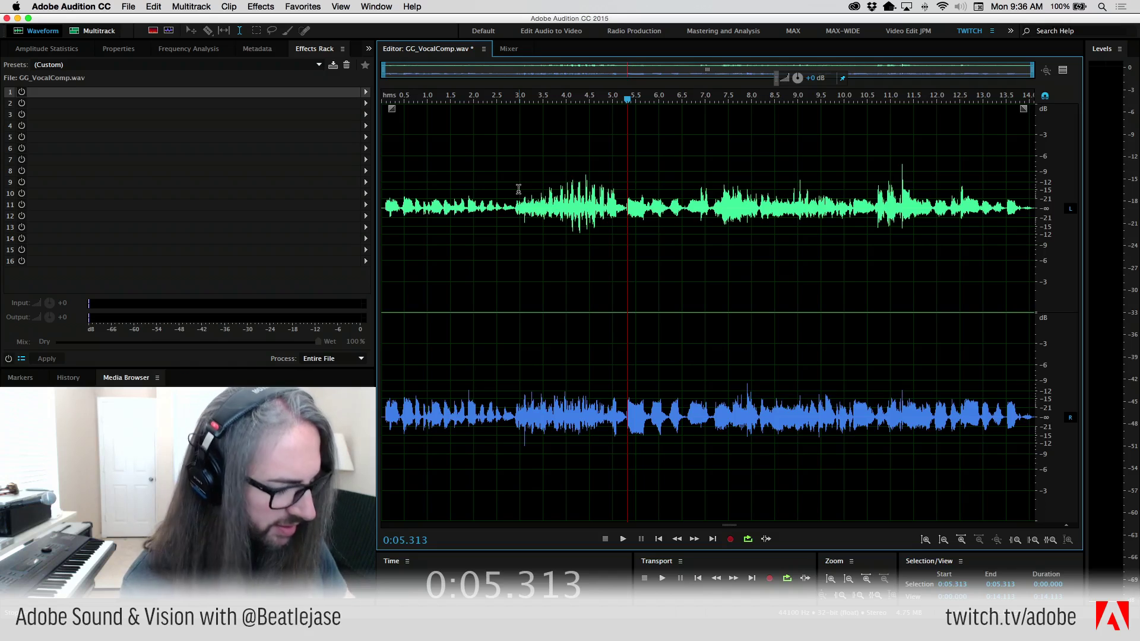
# Step: Undo the Effects Rack application once more and place the playhead at 4.830 seconds
pyautogui.press('super+a')
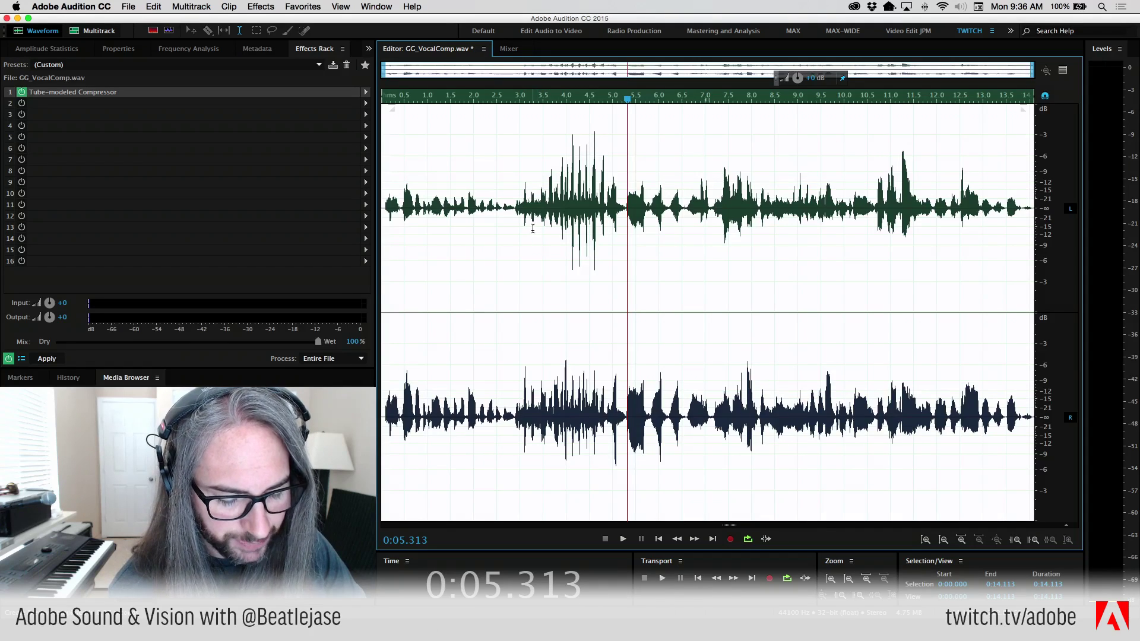
pyautogui.click(604, 220)
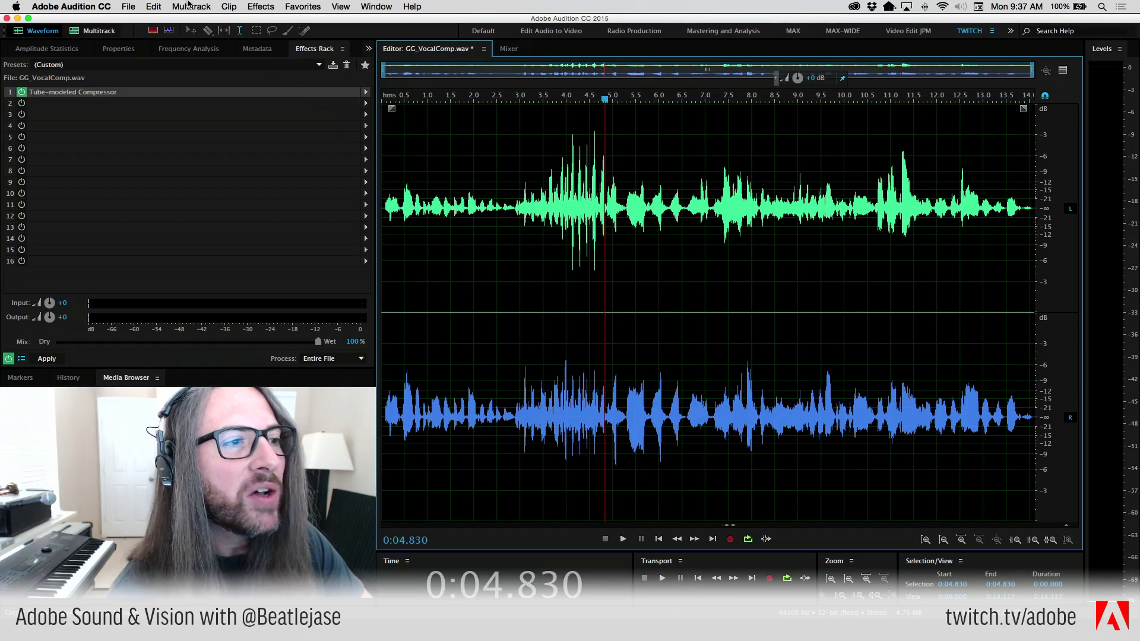
# Step: Try repeating the last Effects Rack command on the vocal, and undo that application
pyautogui.click(152, 6)
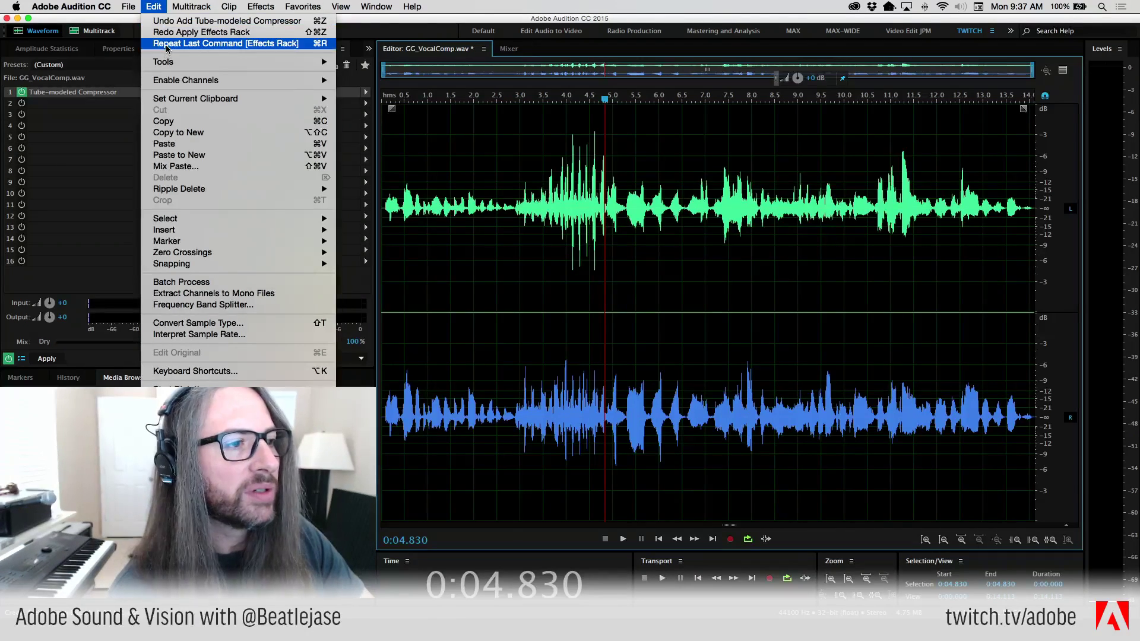
pyautogui.click(166, 44)
pyautogui.click(152, 6)
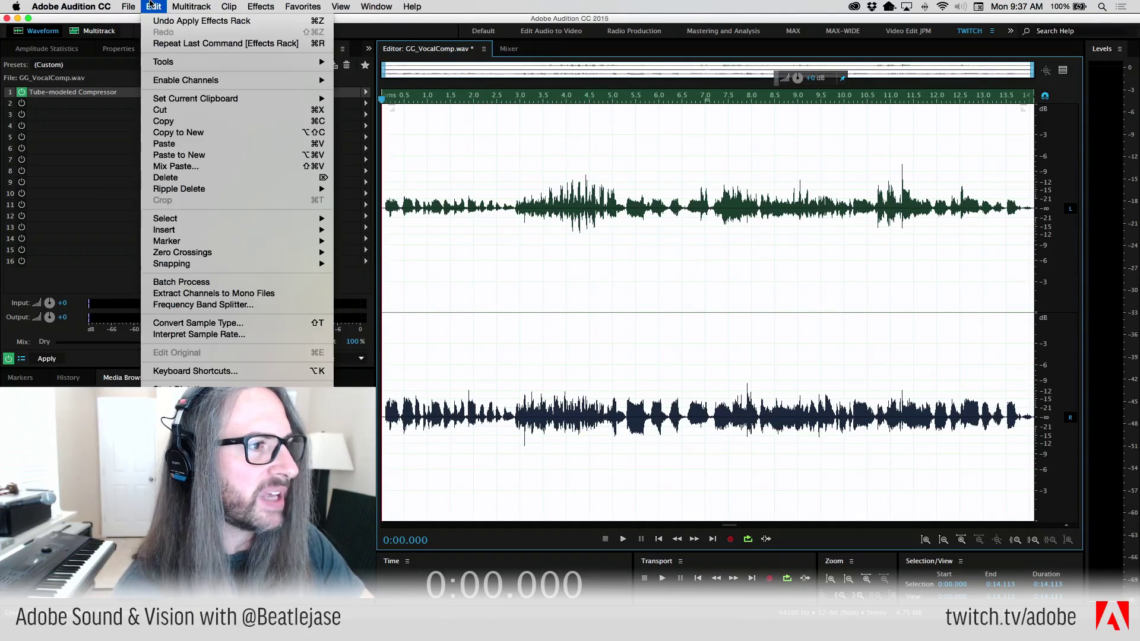
pyautogui.click(178, 21)
pyautogui.click(260, 7)
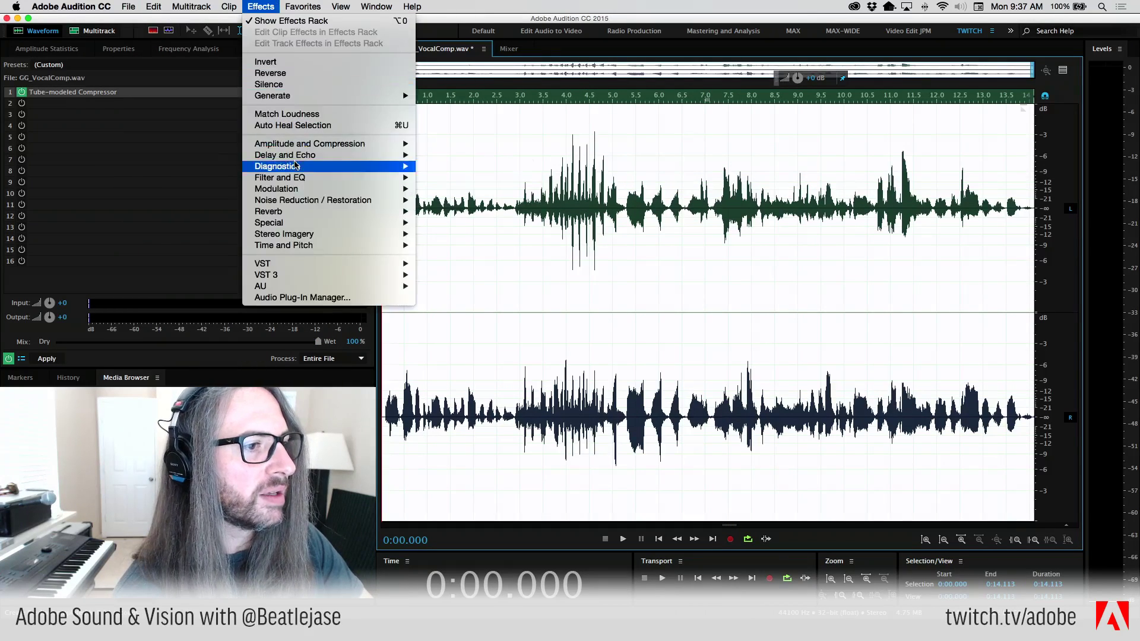
pyautogui.click(481, 268)
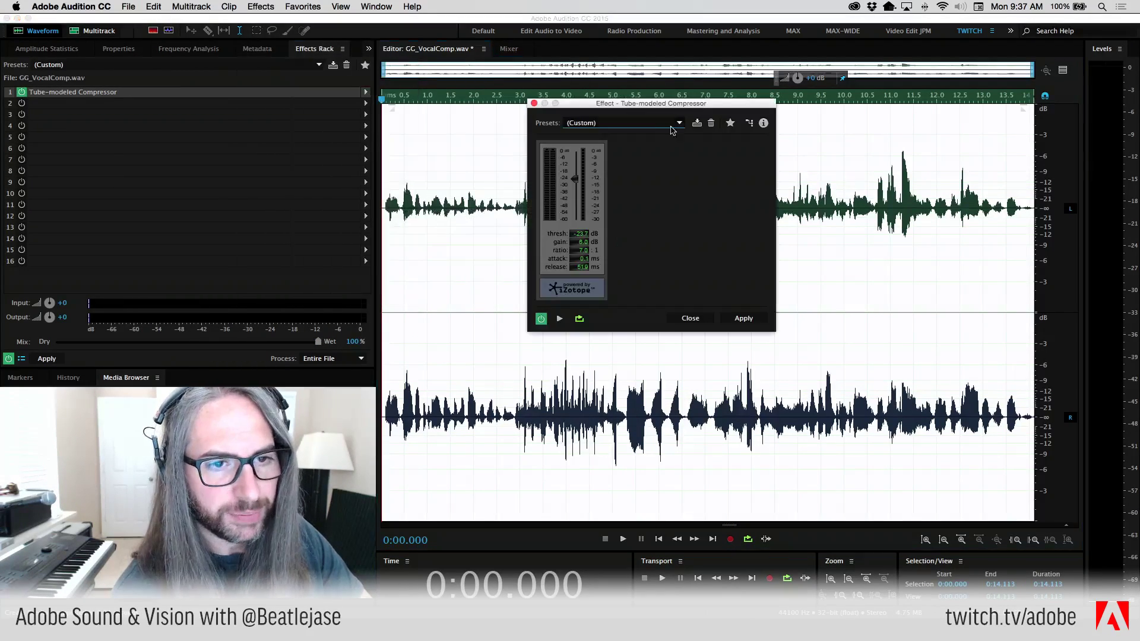
pyautogui.moveTo(653, 105); pyautogui.dragTo(728, 101)
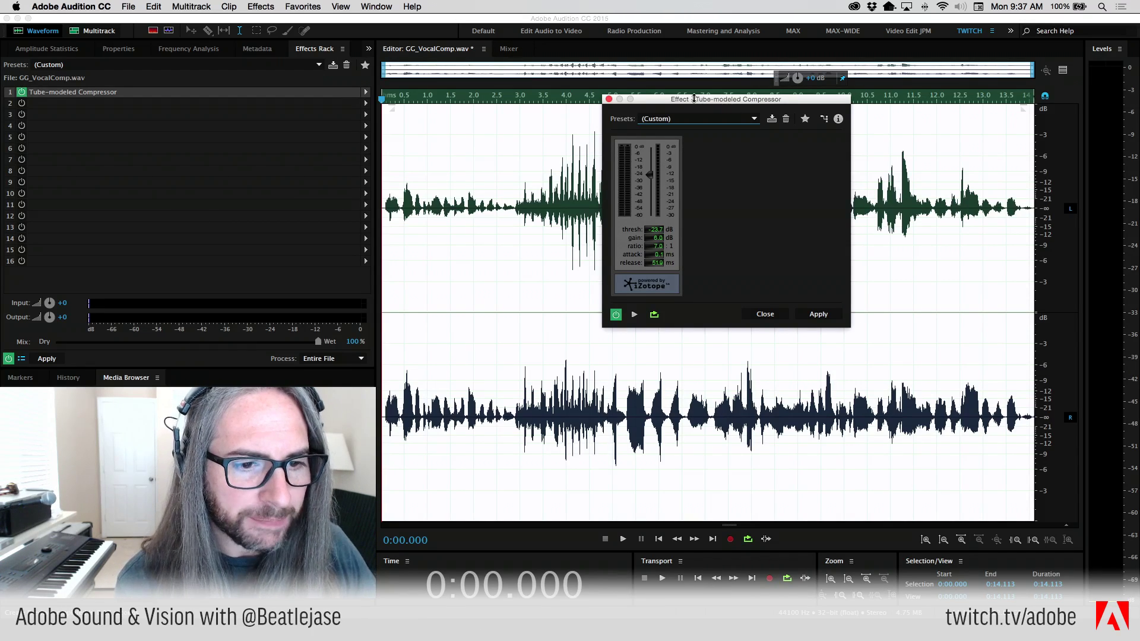
pyautogui.moveTo(682, 99); pyautogui.dragTo(756, 101)
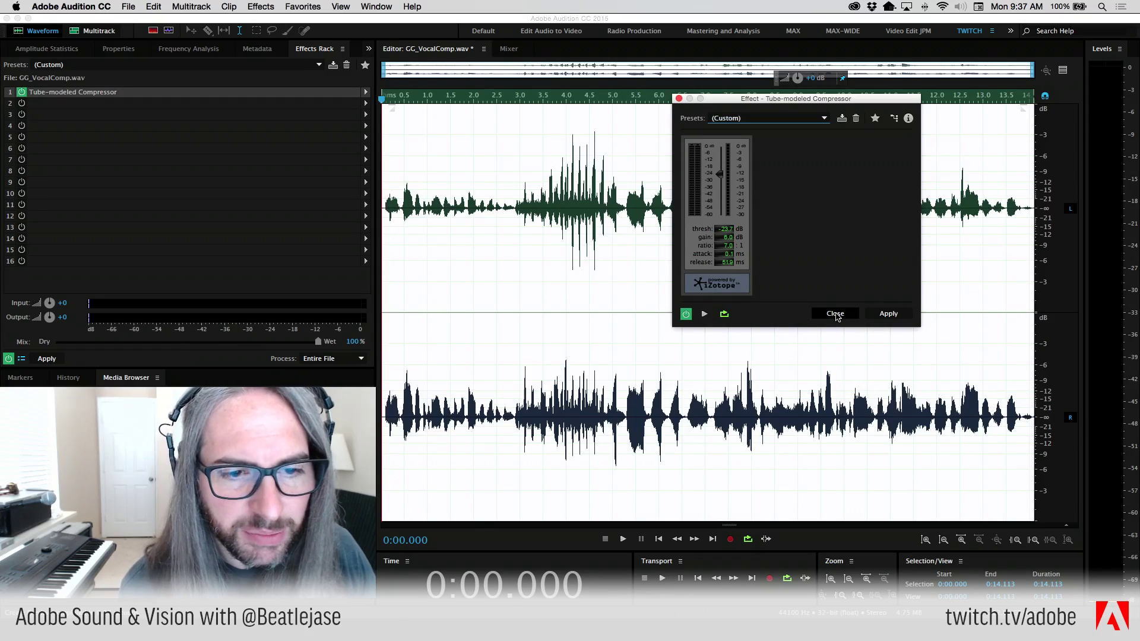
pyautogui.click(727, 237)
pyautogui.write('0')
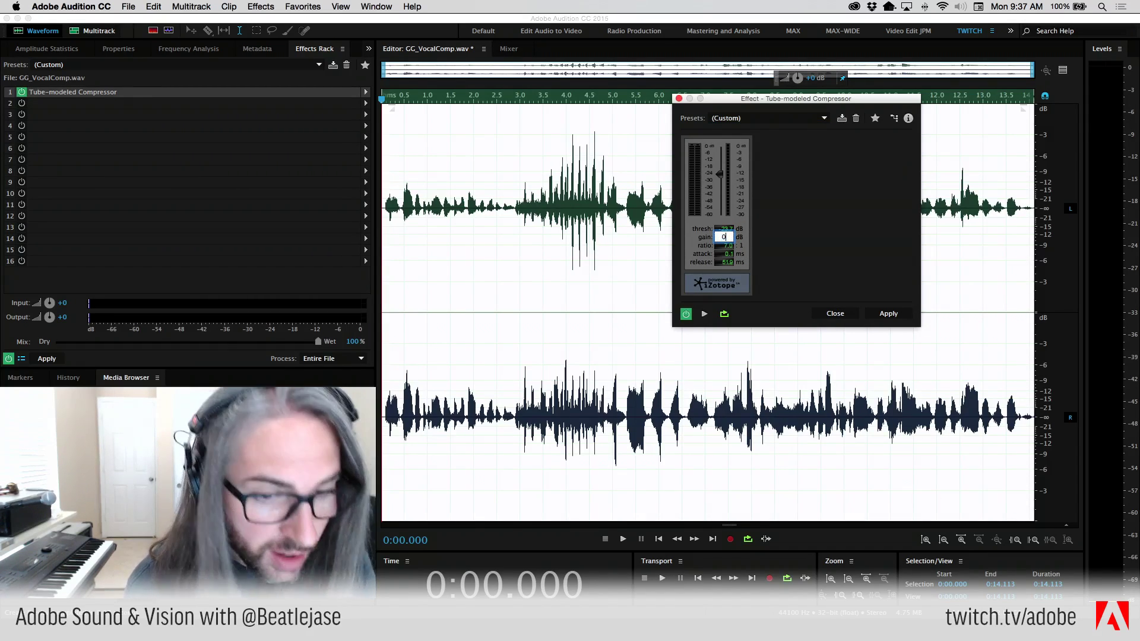
pyautogui.click(828, 314)
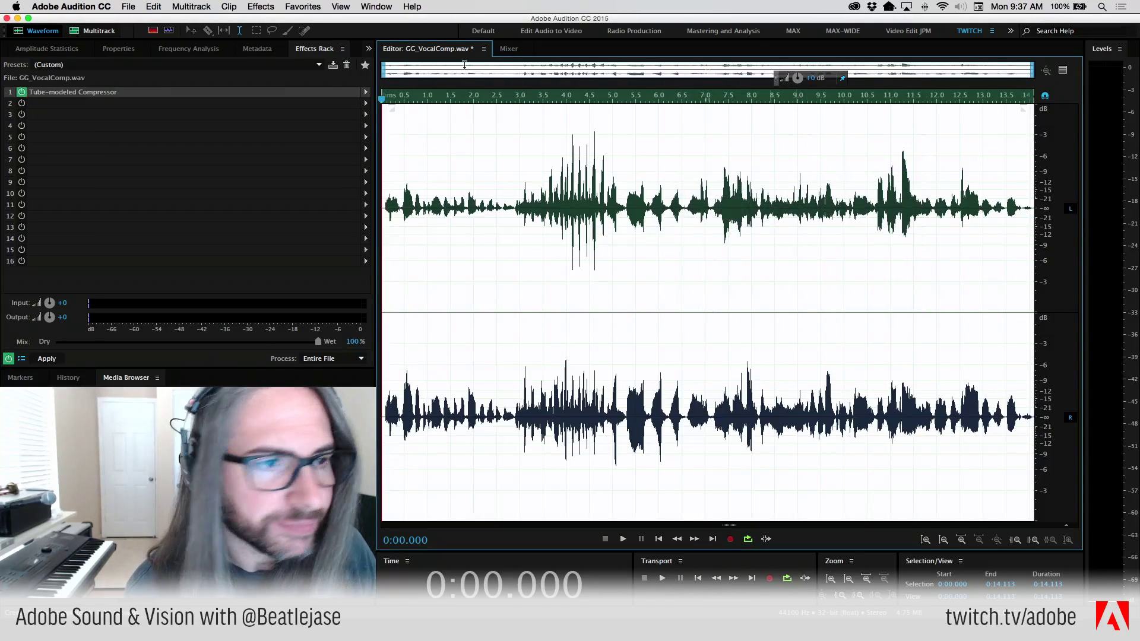
# Step: Open the Tube-modeled Compressor's settings from the Effects Rack and move its window clear of the vocal's opening section
pyautogui.click(125, 93)
pyautogui.doubleClick(126, 94)
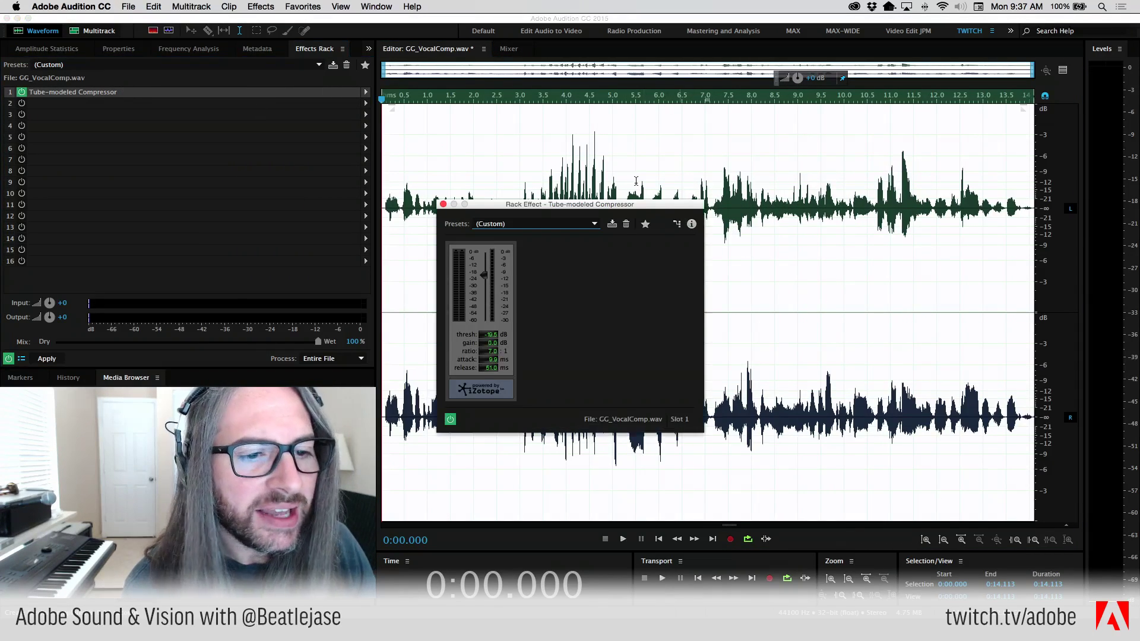
pyautogui.moveTo(546, 205); pyautogui.dragTo(756, 70)
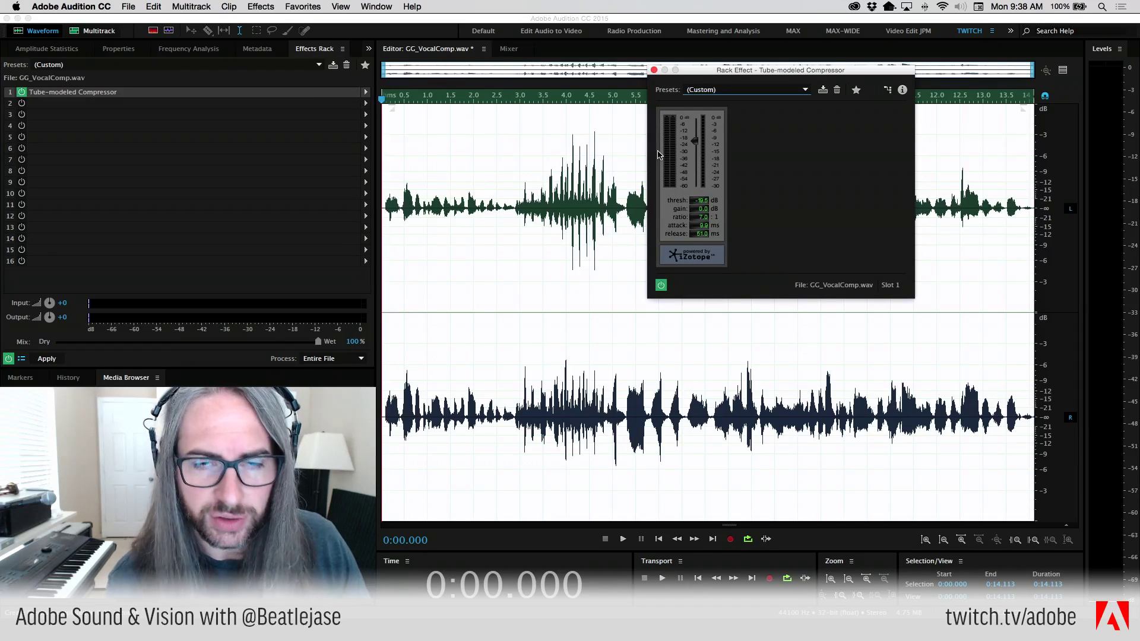
# Step: Select the quiet opening and the loud phrase after it, from about 0.193 to 5.386 seconds
pyautogui.click(525, 138)
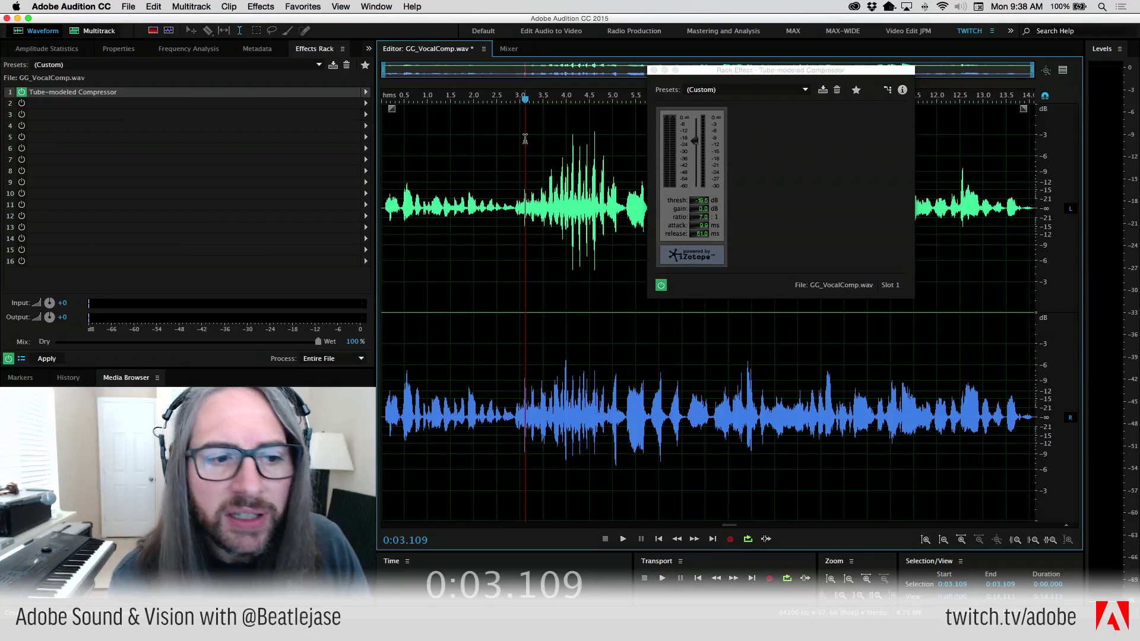
pyautogui.moveTo(514, 138); pyautogui.dragTo(571, 141)
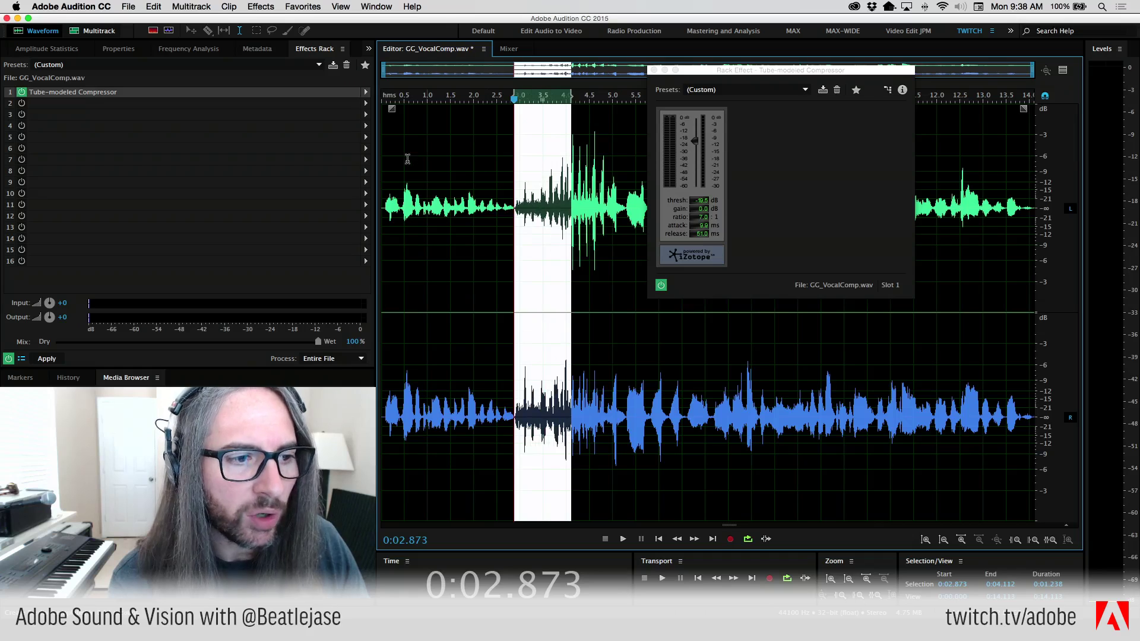
pyautogui.moveTo(390, 172); pyautogui.dragTo(513, 183)
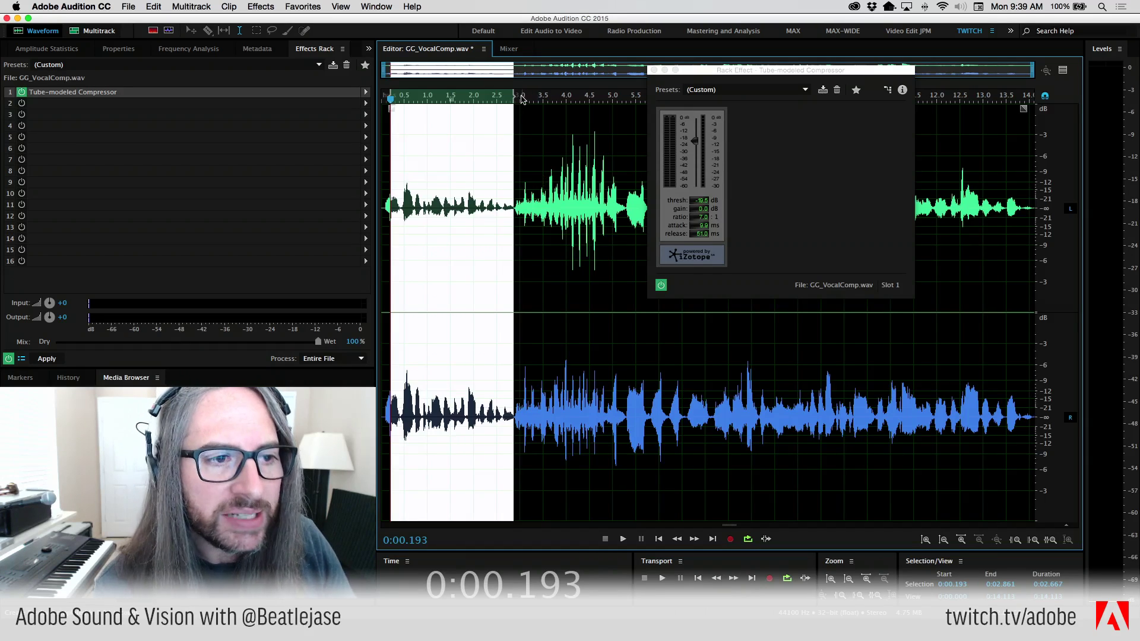
pyautogui.moveTo(514, 101); pyautogui.dragTo(628, 120)
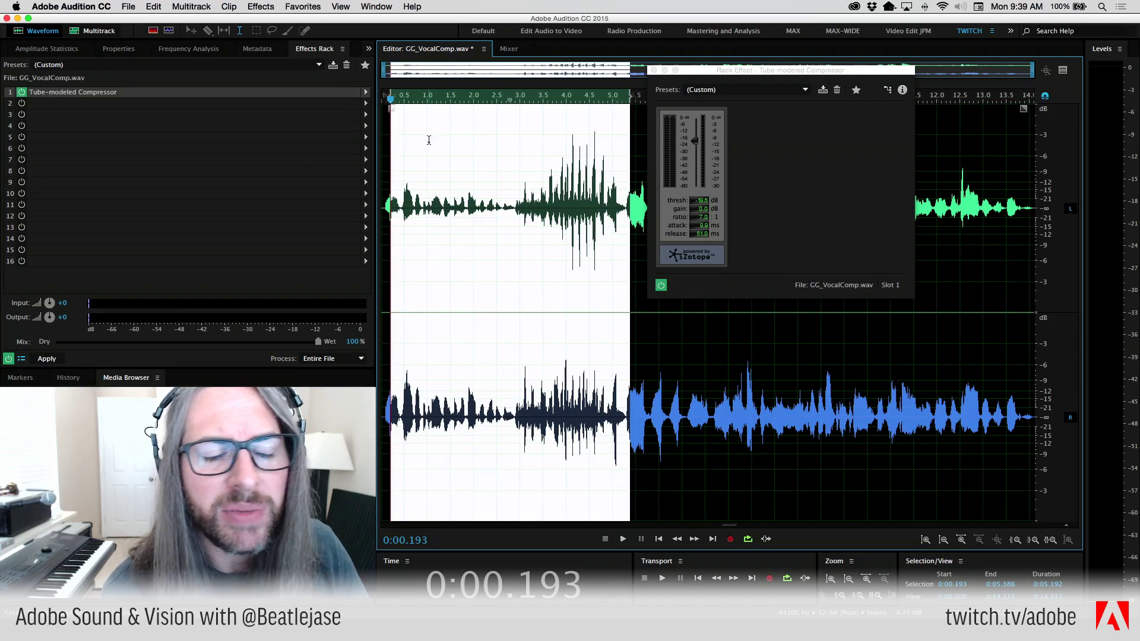
# Step: Play the selected passage while raising the compressor's gain, comparing it with the effect bypassed
pyautogui.press('space')
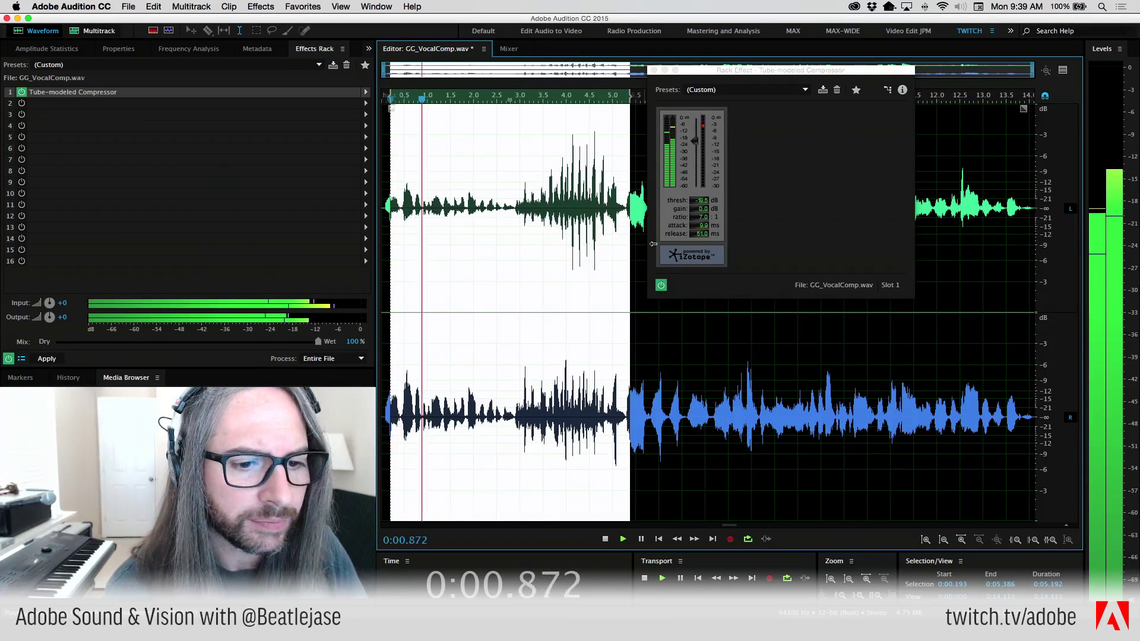
pyautogui.click(661, 286)
pyautogui.click(661, 286)
pyautogui.moveTo(698, 214); pyautogui.dragTo(729, 210)
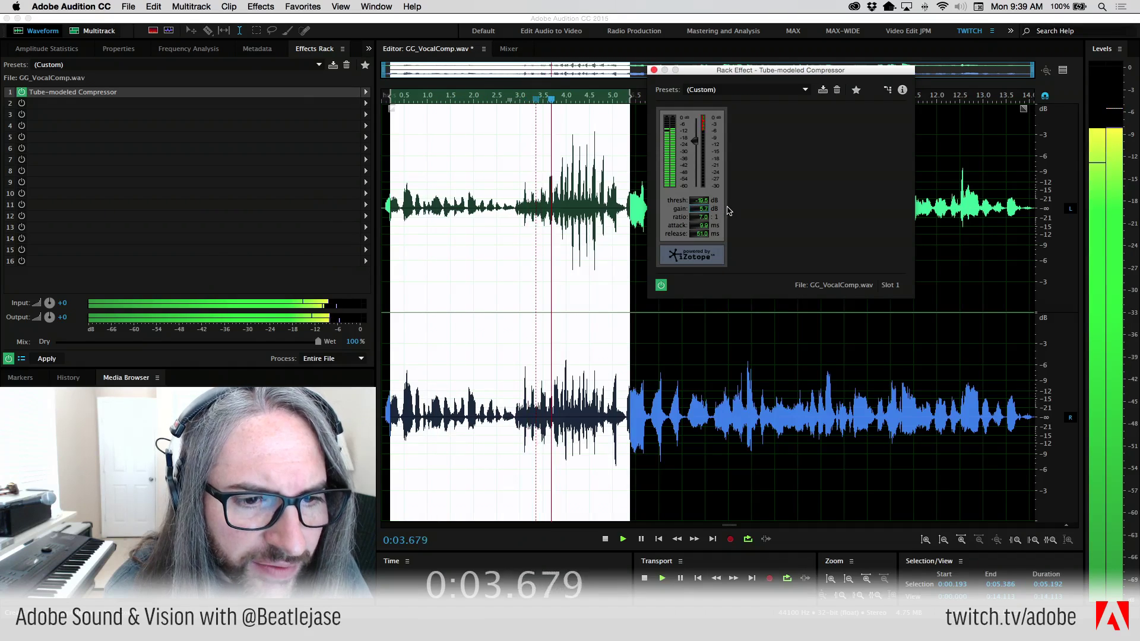
pyautogui.click(661, 286)
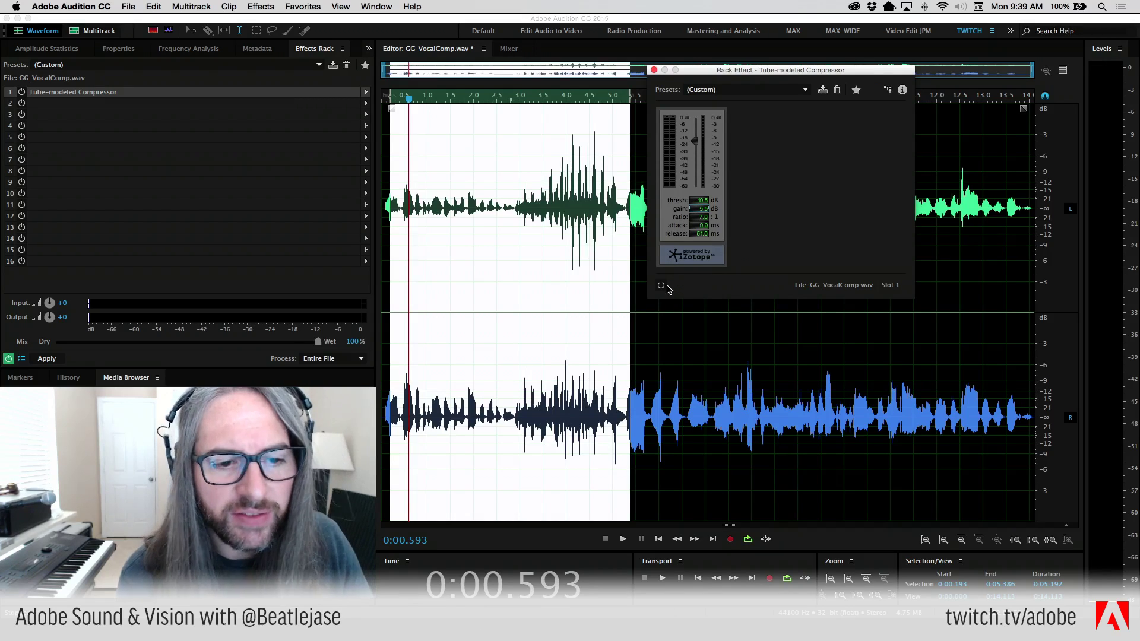
# Step: Readjust the compressor's gain and replay the passage with the effect switched back on
pyautogui.moveTo(704, 212); pyautogui.dragTo(697, 215)
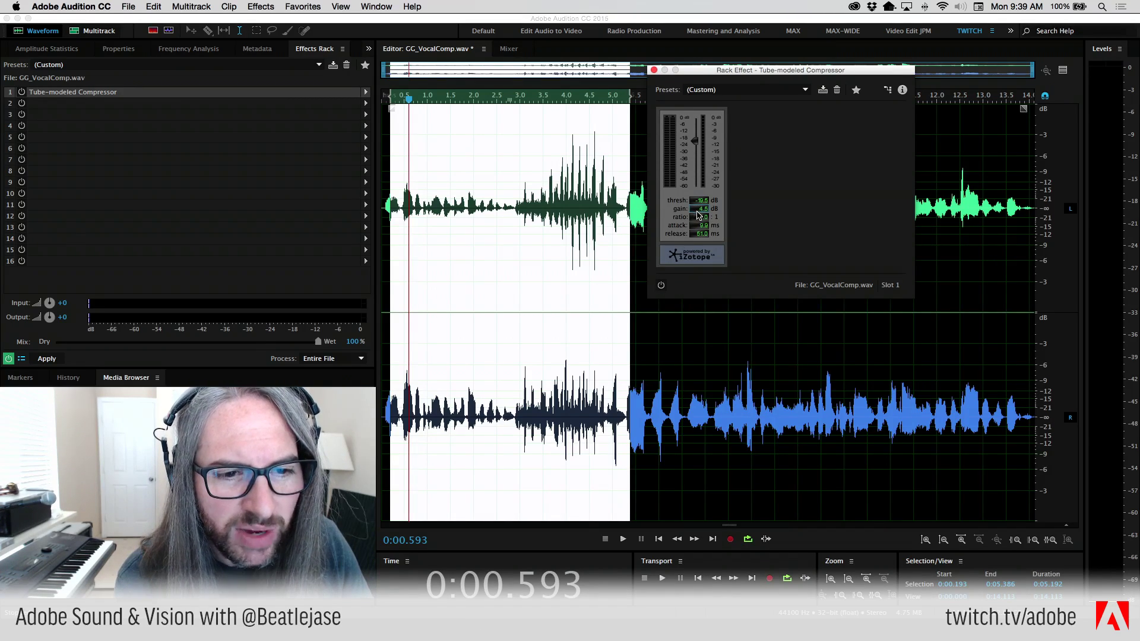
pyautogui.click(660, 286)
pyautogui.press('space')
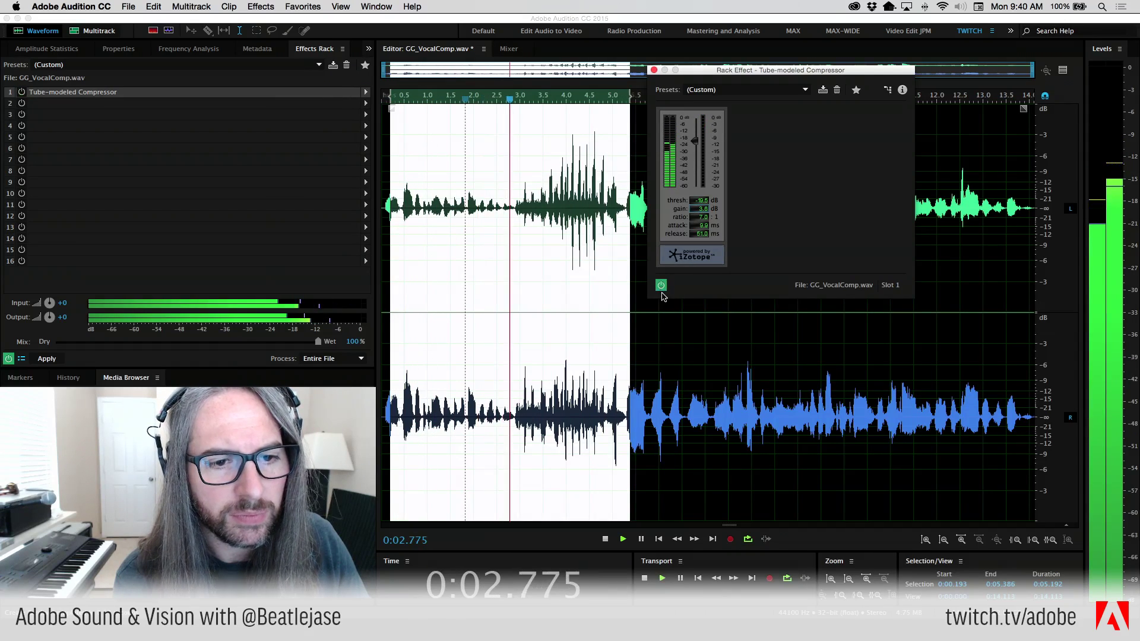
pyautogui.press('space')
# Step: Lower the compressor's gain and play the passage with the effect off and on to compare loudness
pyautogui.moveTo(701, 210); pyautogui.dragTo(710, 214)
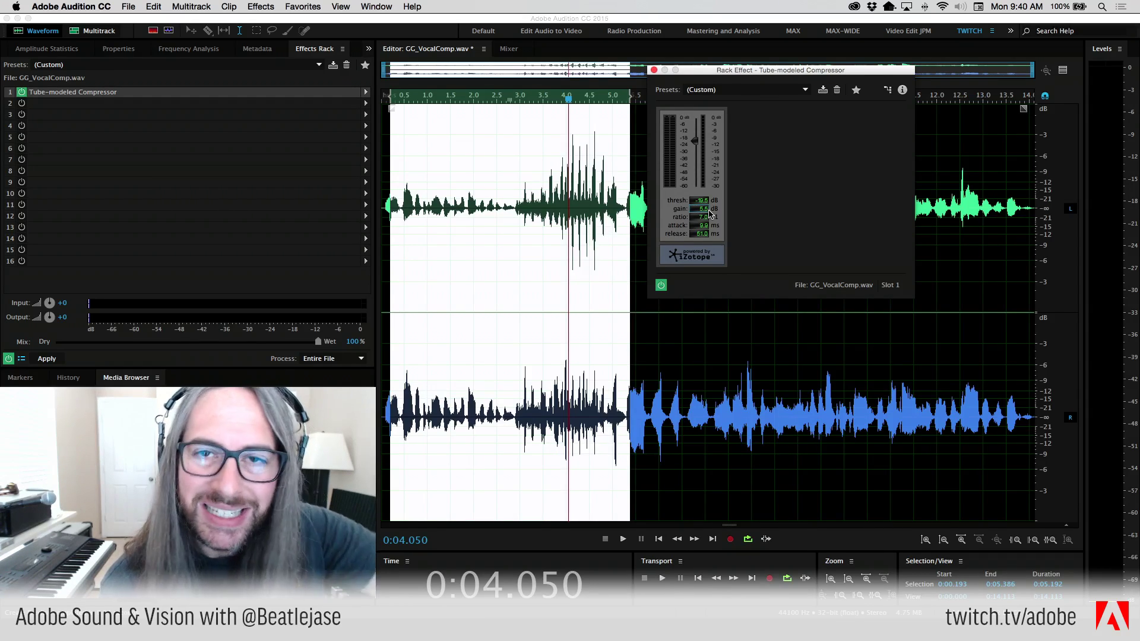
pyautogui.moveTo(710, 214); pyautogui.dragTo(710, 262)
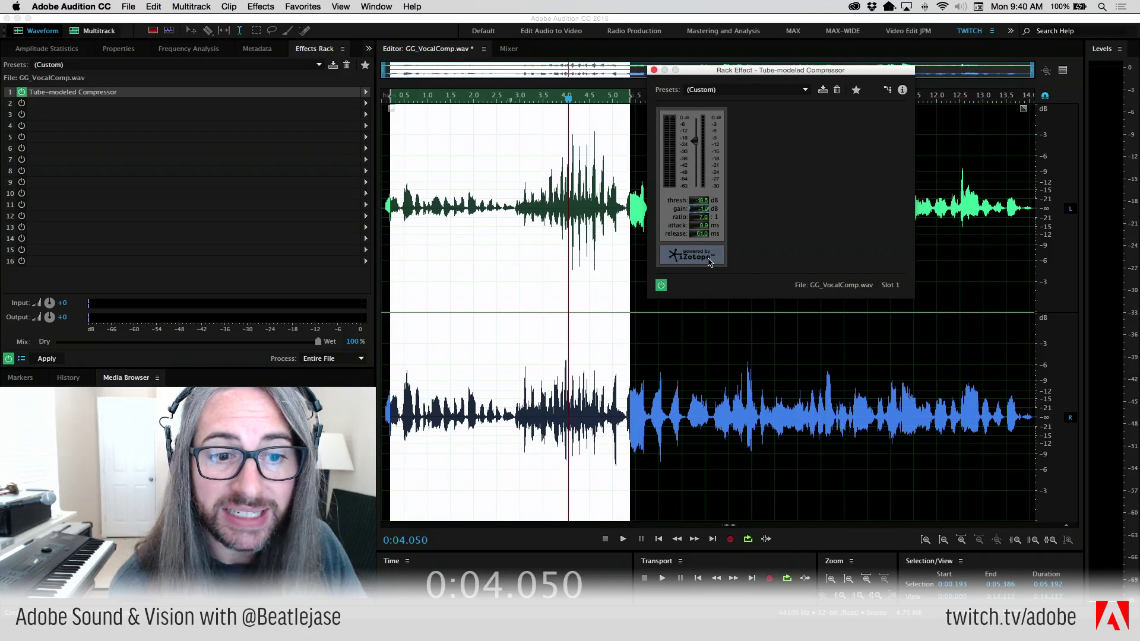
pyautogui.press('space')
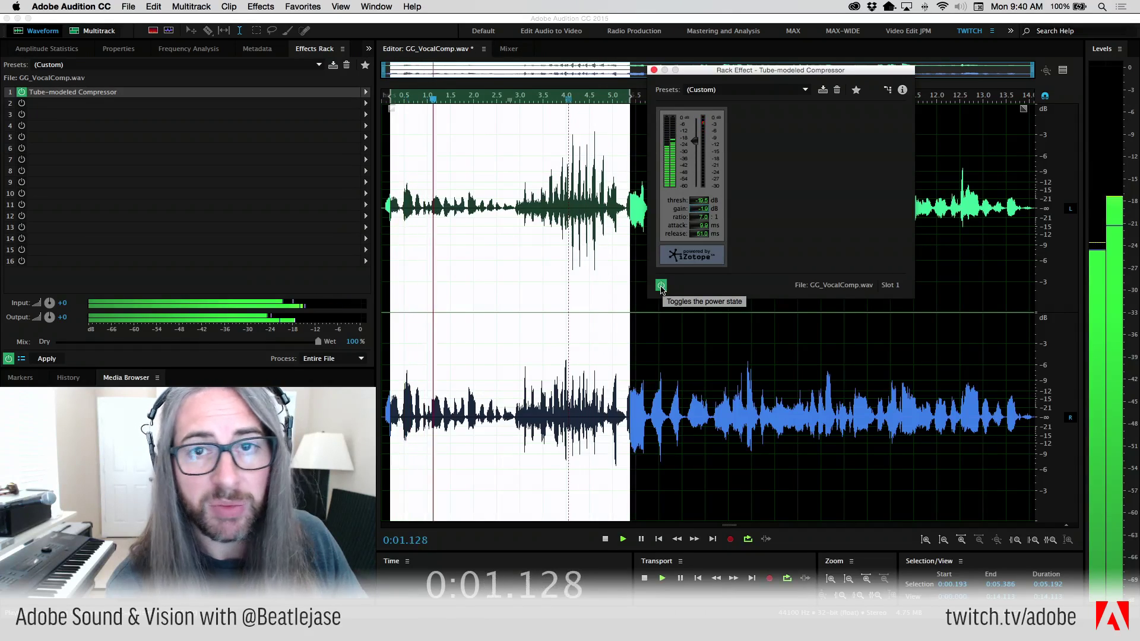
pyautogui.click(661, 286)
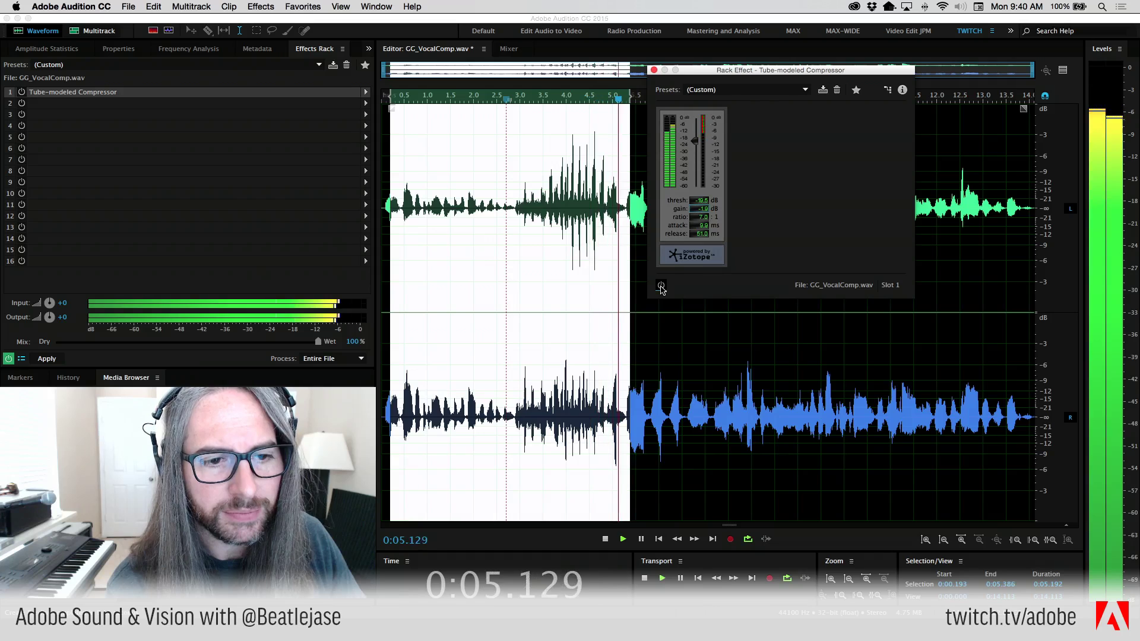
pyautogui.click(661, 286)
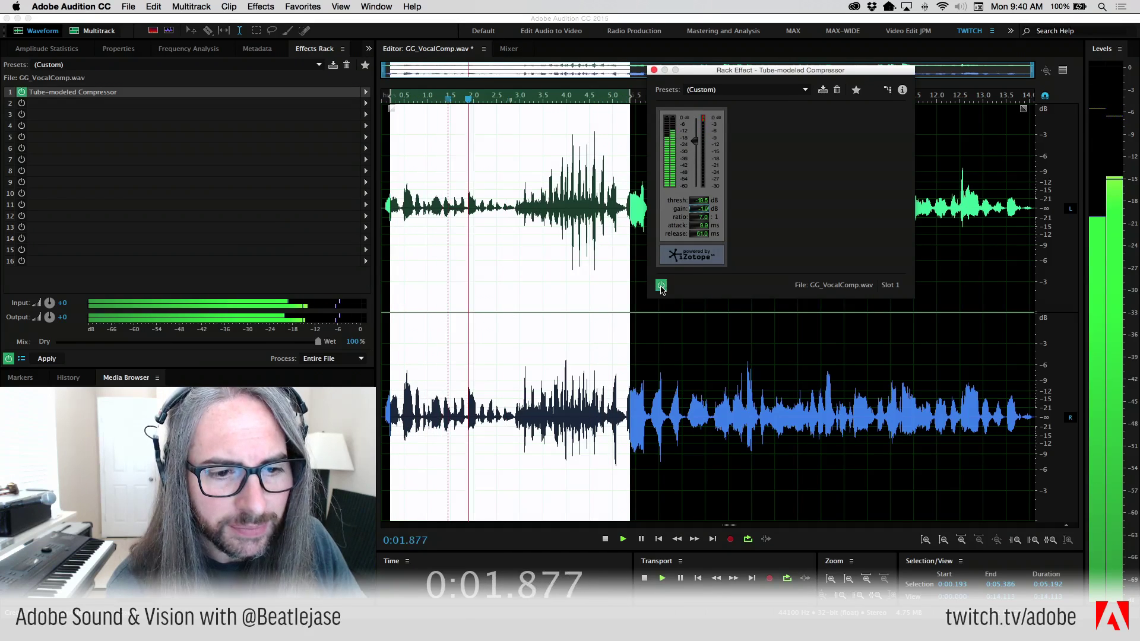
pyautogui.press('space')
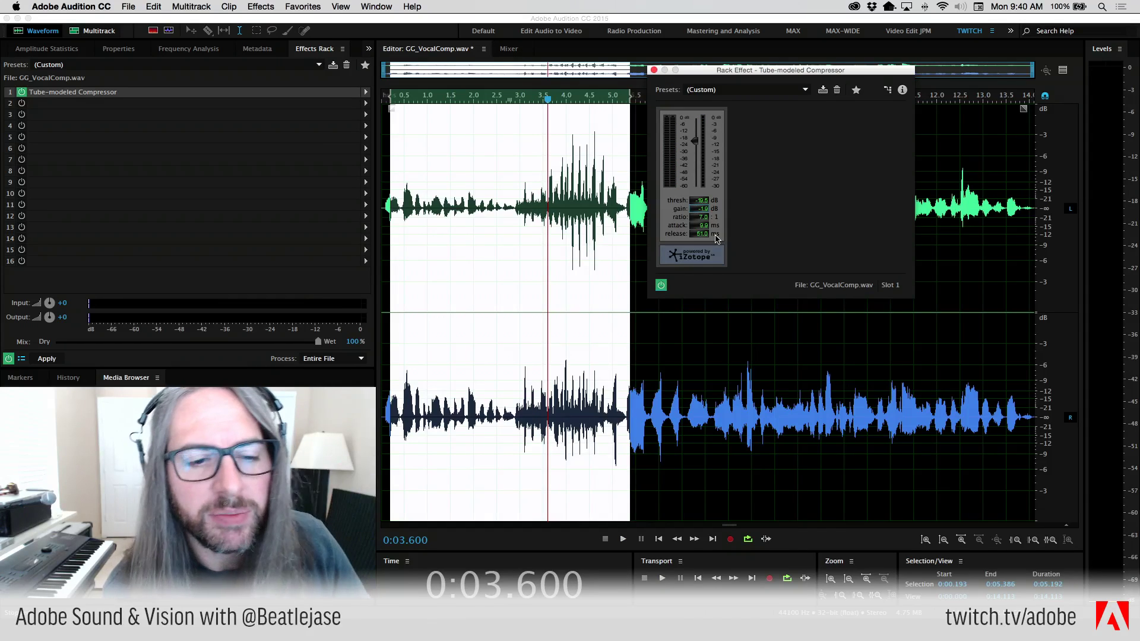
# Step: Tune the compressor with a higher gain, a shorter attack and a slightly lower threshold
pyautogui.moveTo(701, 212); pyautogui.dragTo(740, 207)
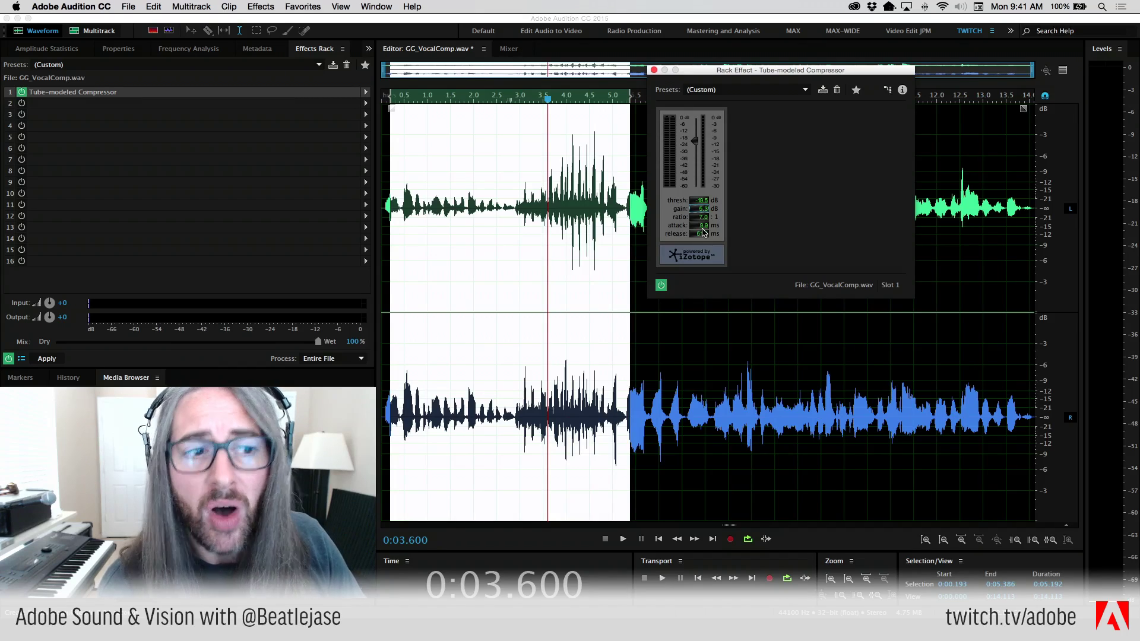
pyautogui.moveTo(703, 229); pyautogui.dragTo(598, 231)
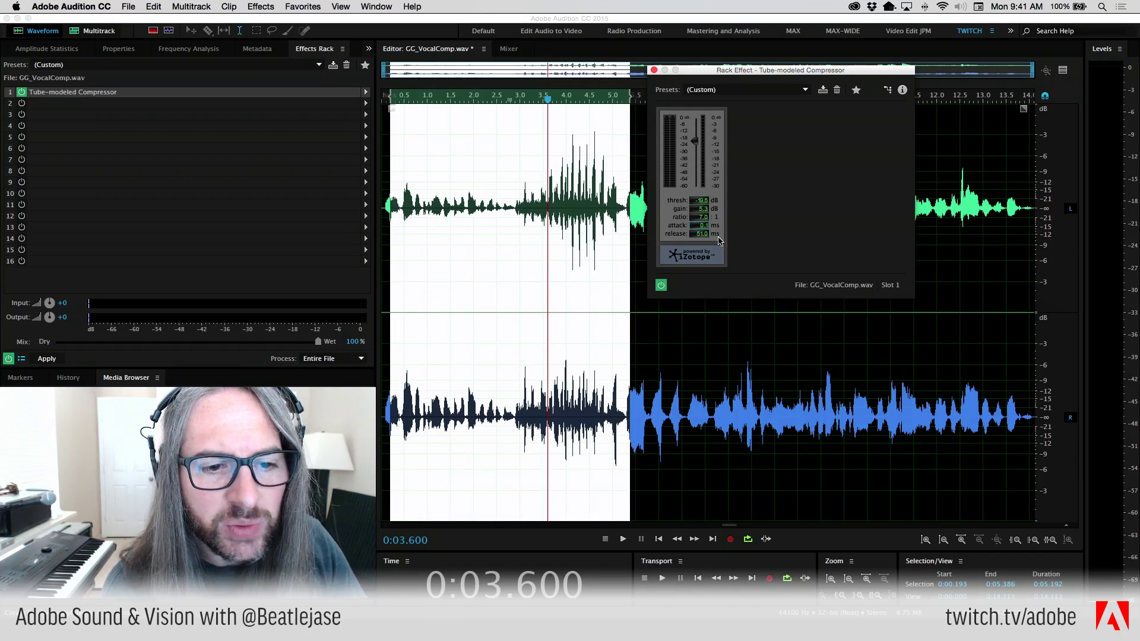
pyautogui.moveTo(695, 143); pyautogui.dragTo(696, 151)
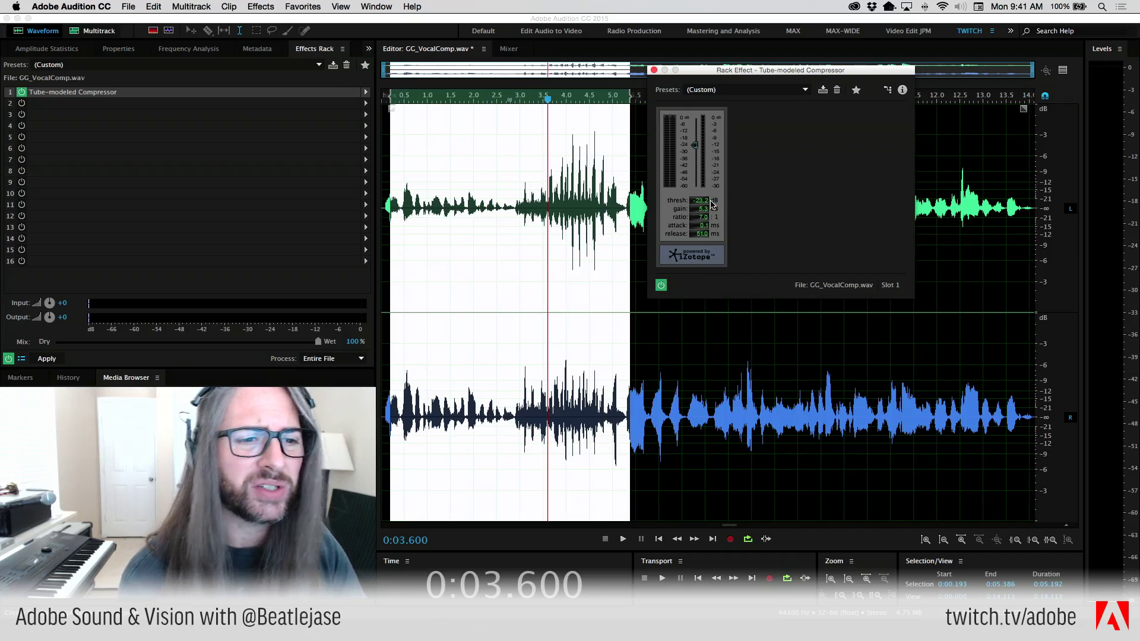
# Step: Play the selected passage with the retuned compressor, bypassing and re-enabling it to compare the sound
pyautogui.press('space')
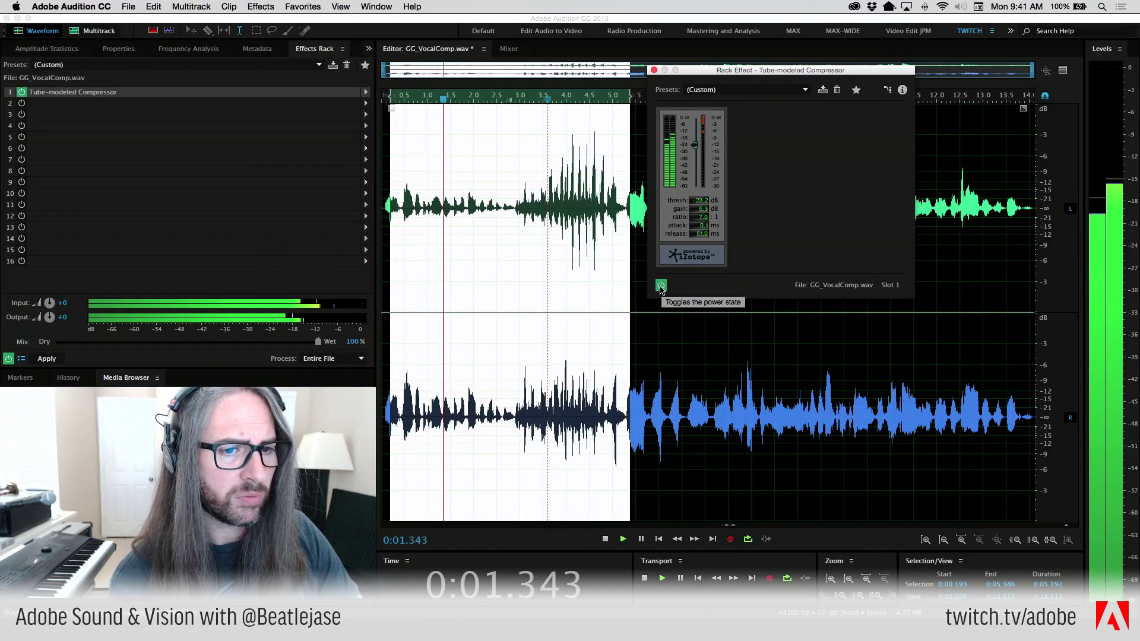
pyautogui.click(661, 286)
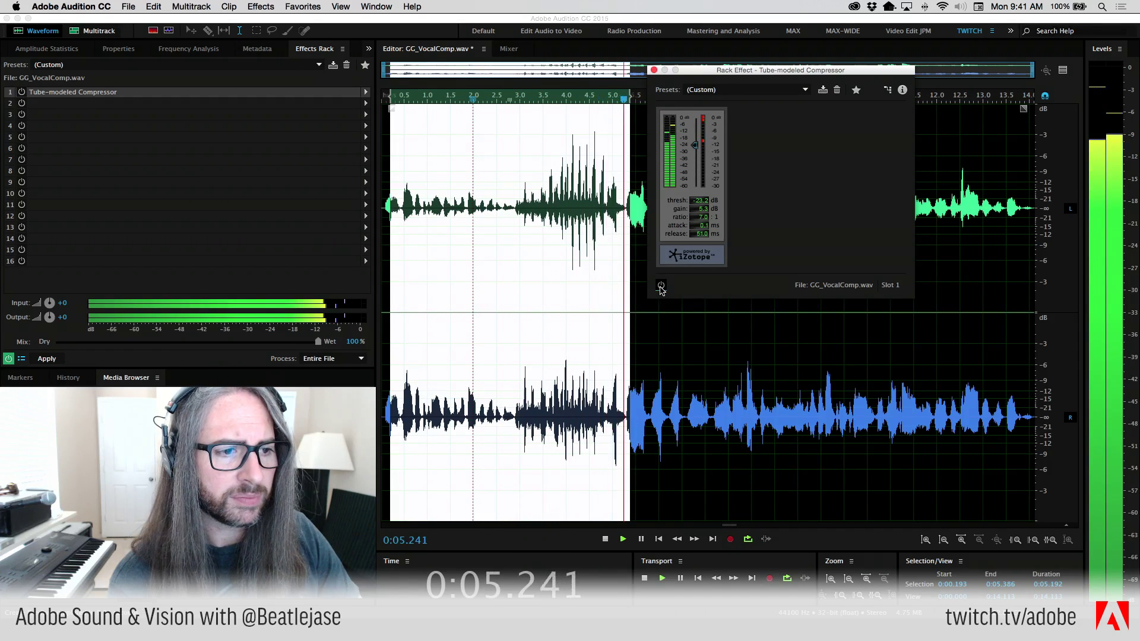
pyautogui.click(661, 287)
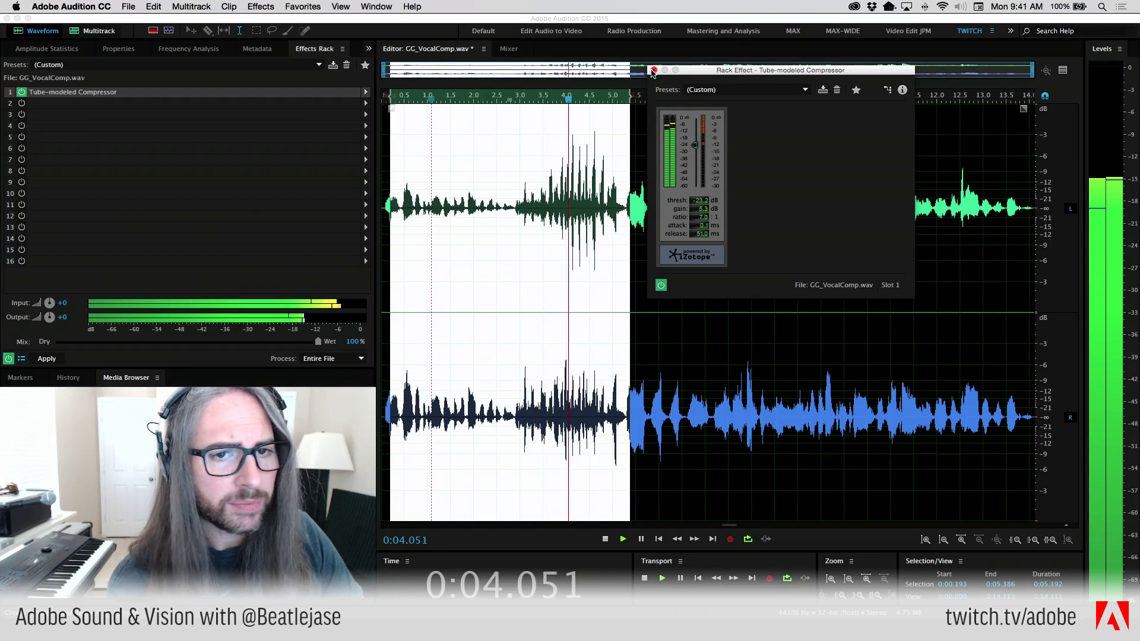
pyautogui.press('space')
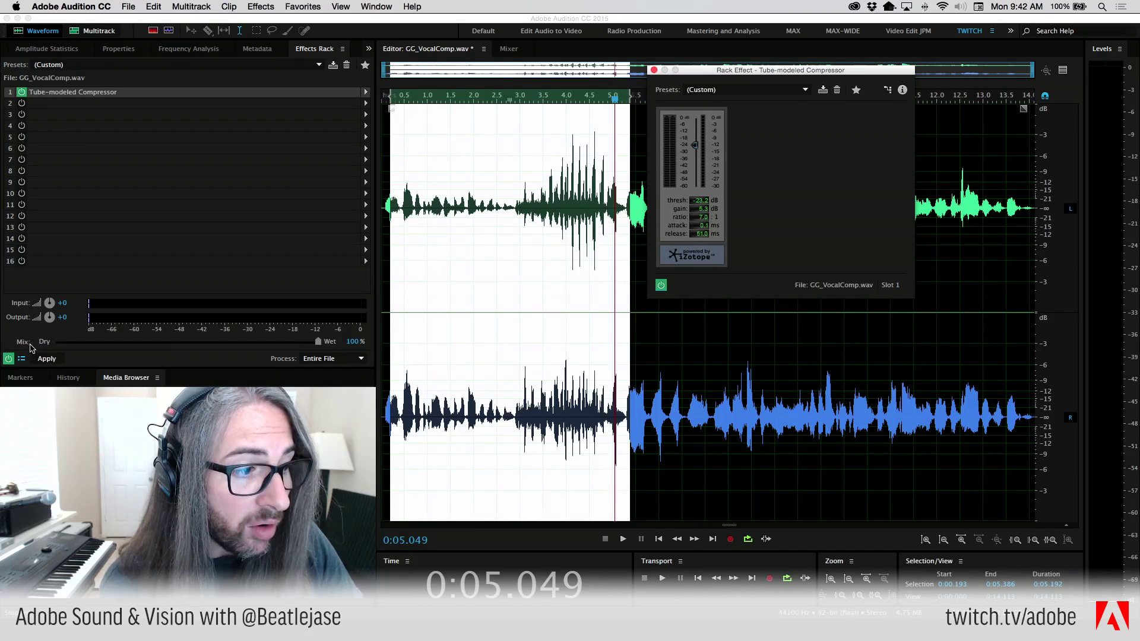
# Step: Clear the time selection and apply the Effects Rack compression to the entire file
pyautogui.click(457, 254)
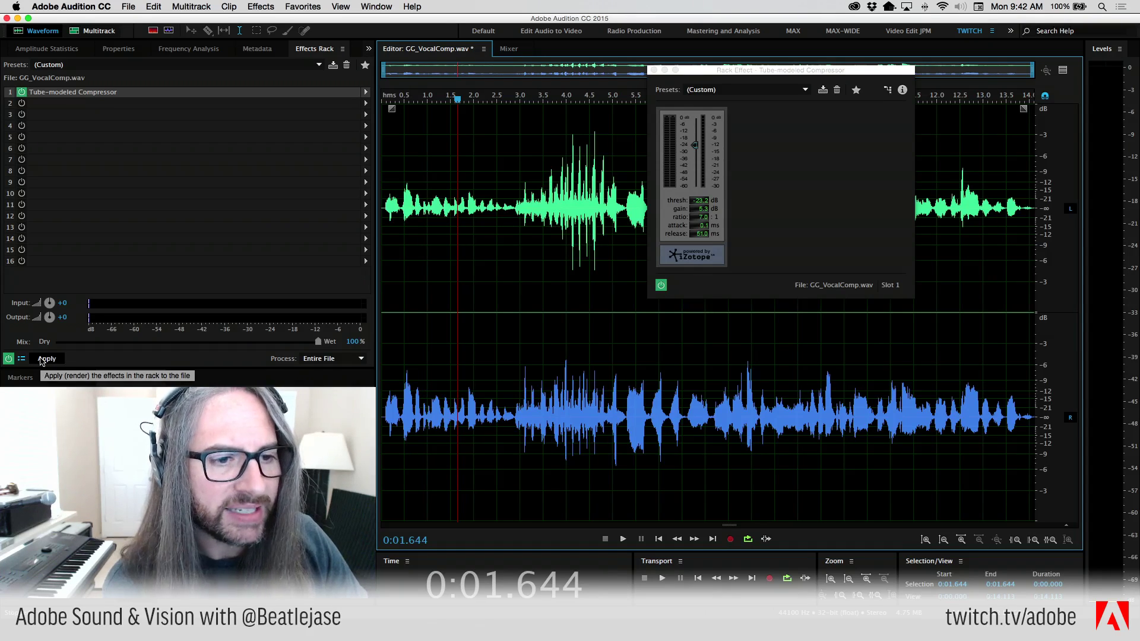
pyautogui.click(41, 358)
# Step: Play the newly compressed vocal from the start of the file
pyautogui.click(758, 273)
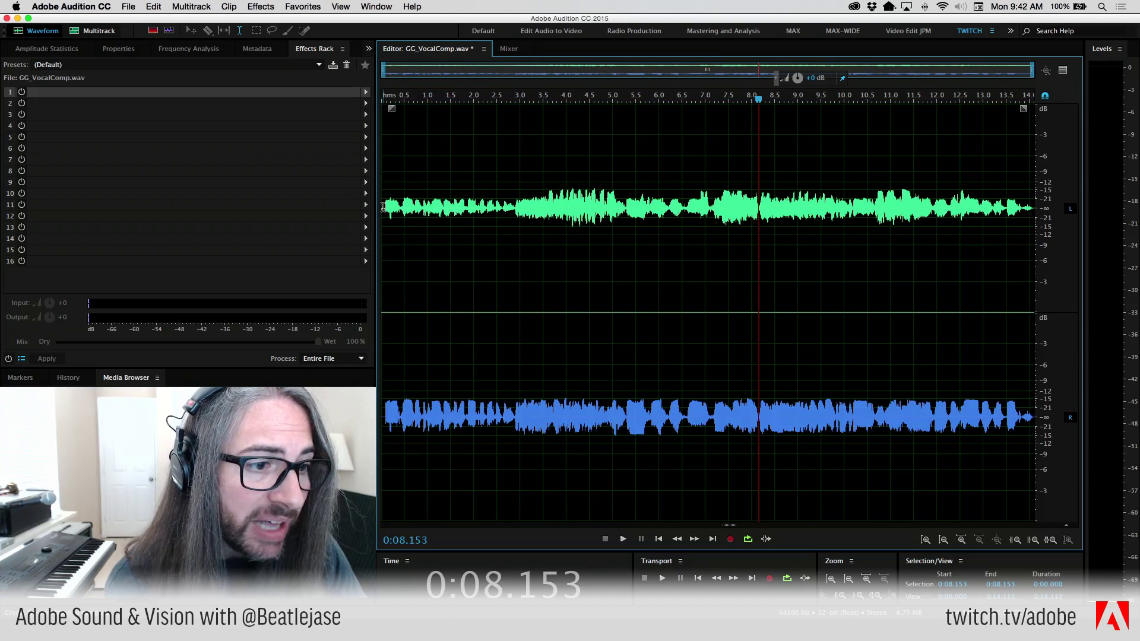
pyautogui.click(382, 207)
pyautogui.press('space')
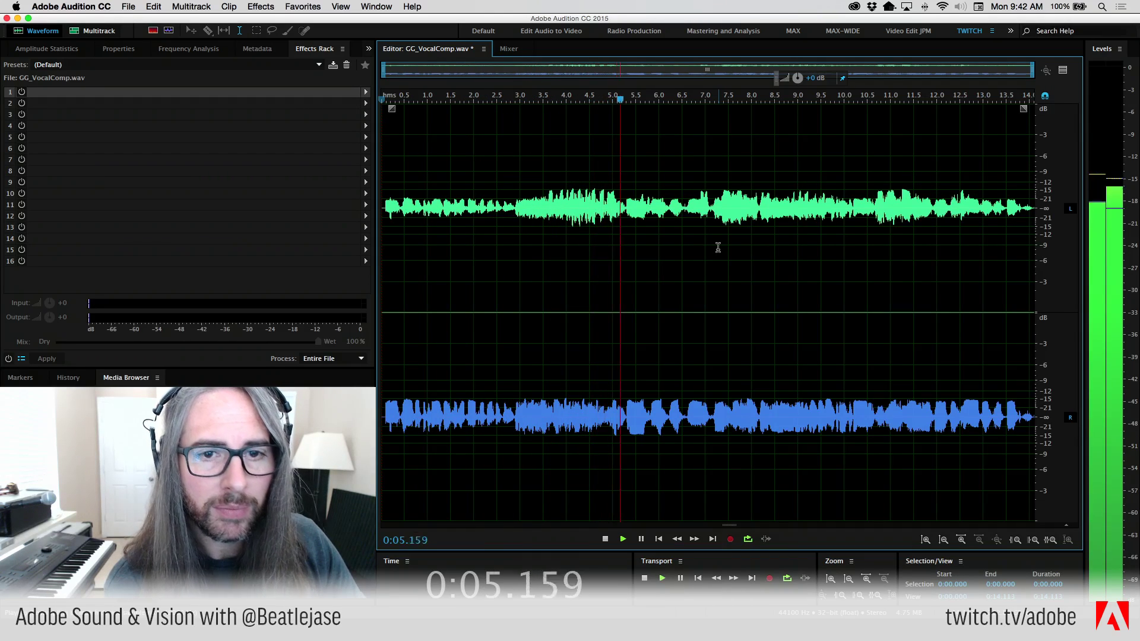
# Step: Amplify the entire compressed vocal and play it back at the louder level
pyautogui.press('space')
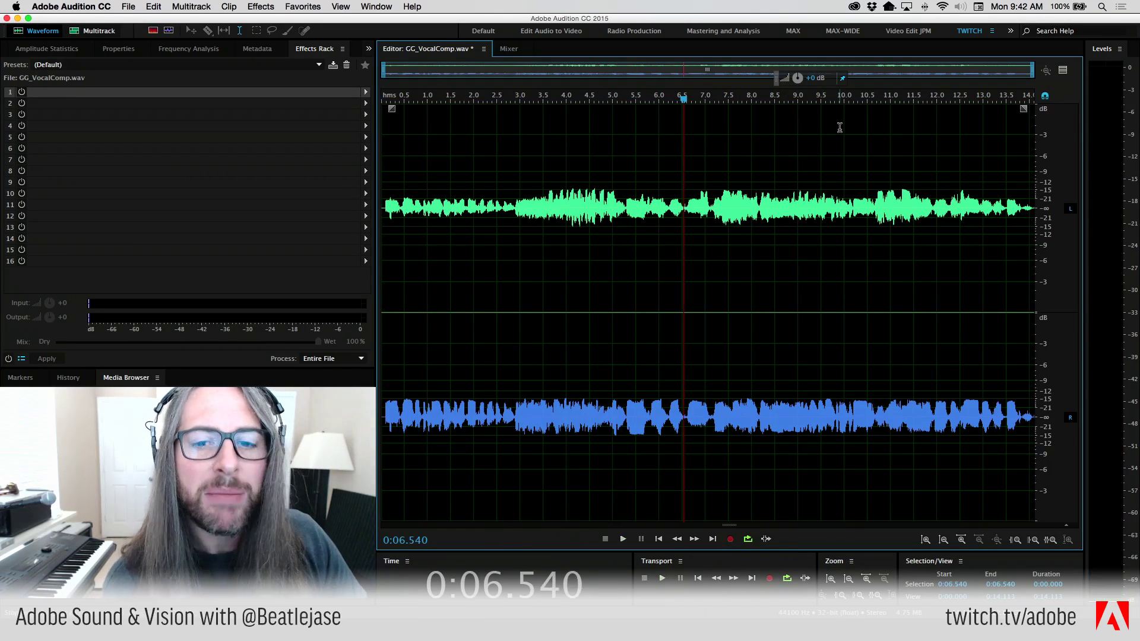
pyautogui.moveTo(797, 78); pyautogui.dragTo(819, 81)
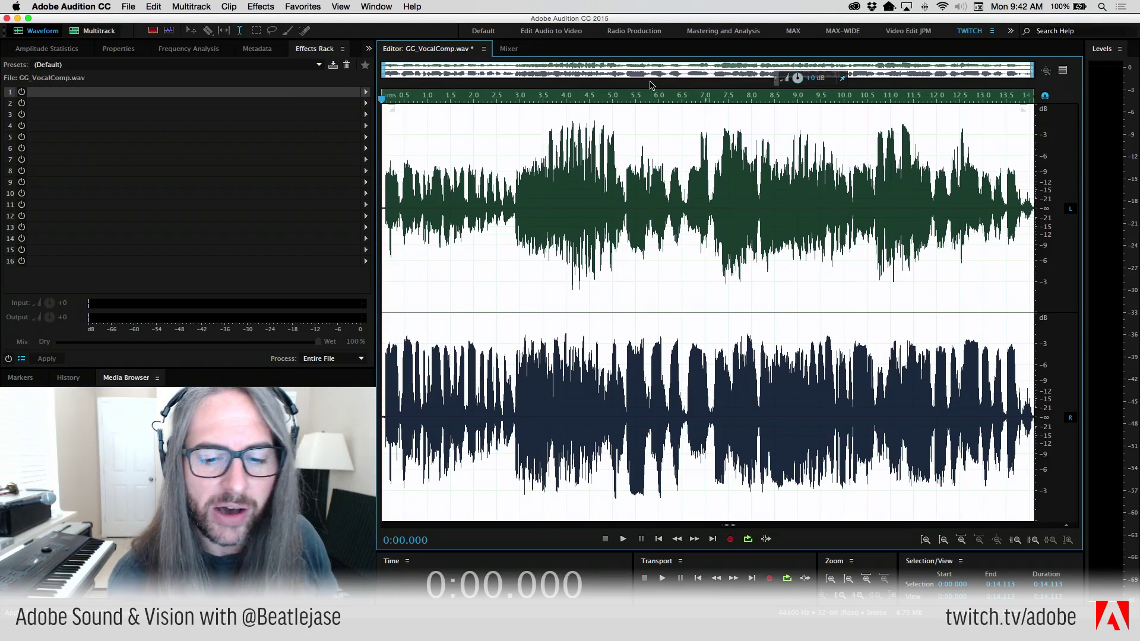
pyautogui.press('space')
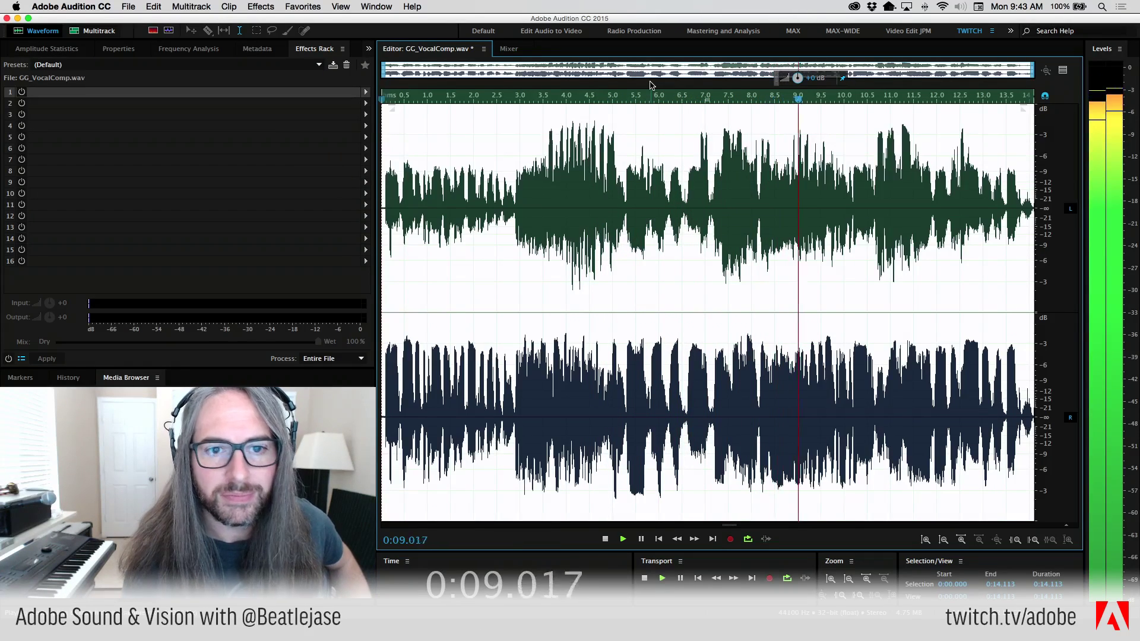
pyautogui.press('space')
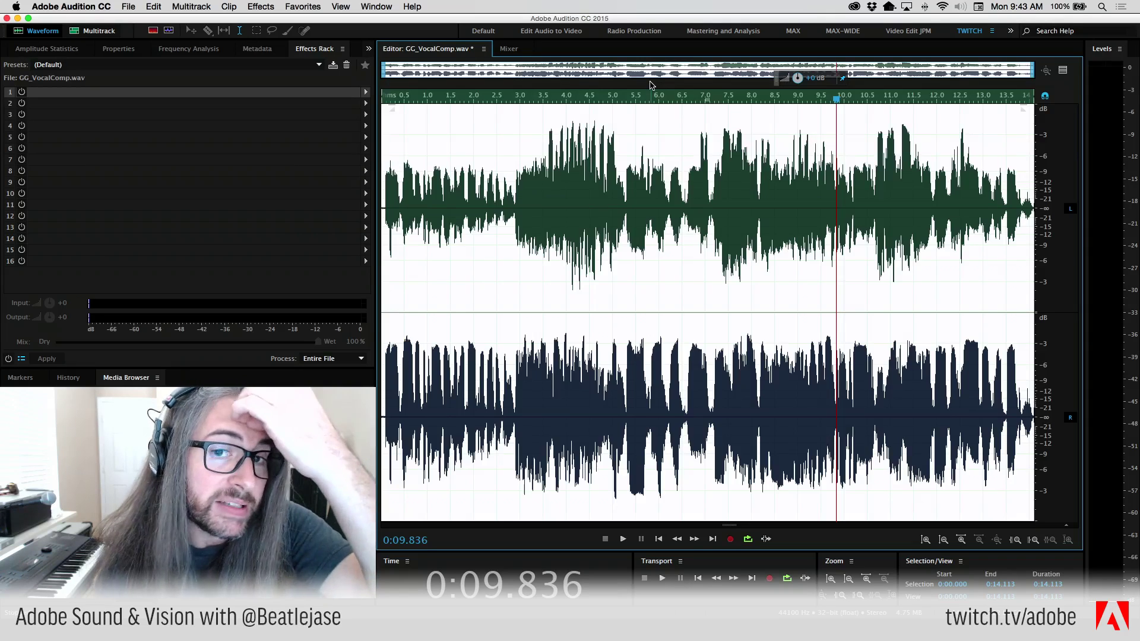
# Step: Scan the amplitude statistics of the amplified vocal and play it from about 2.9 s
pyautogui.click(47, 49)
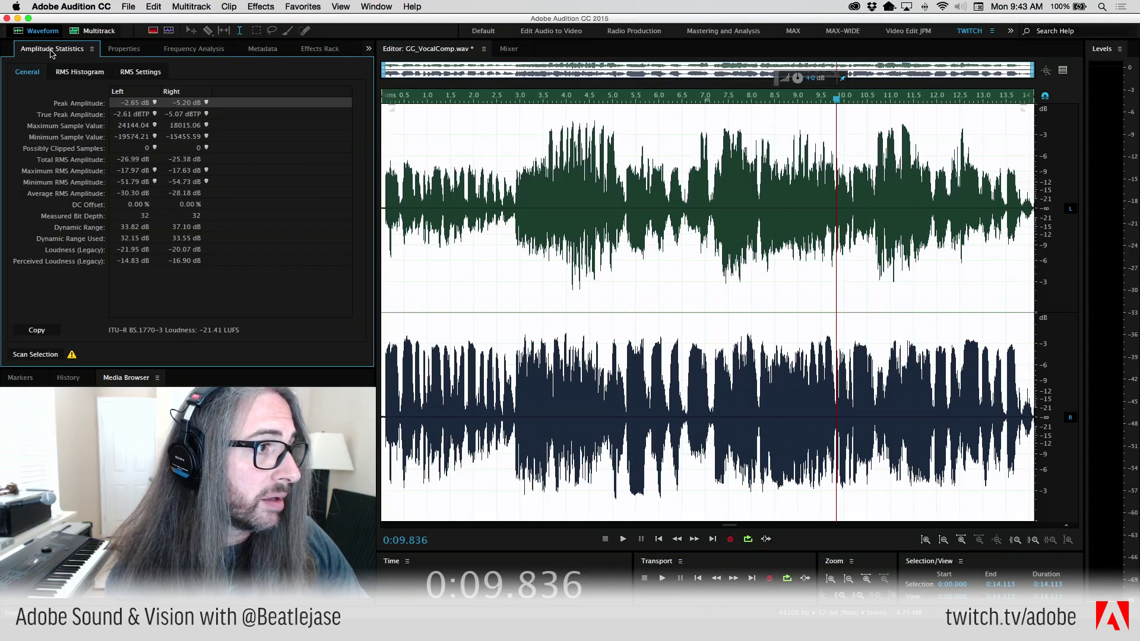
pyautogui.click(32, 356)
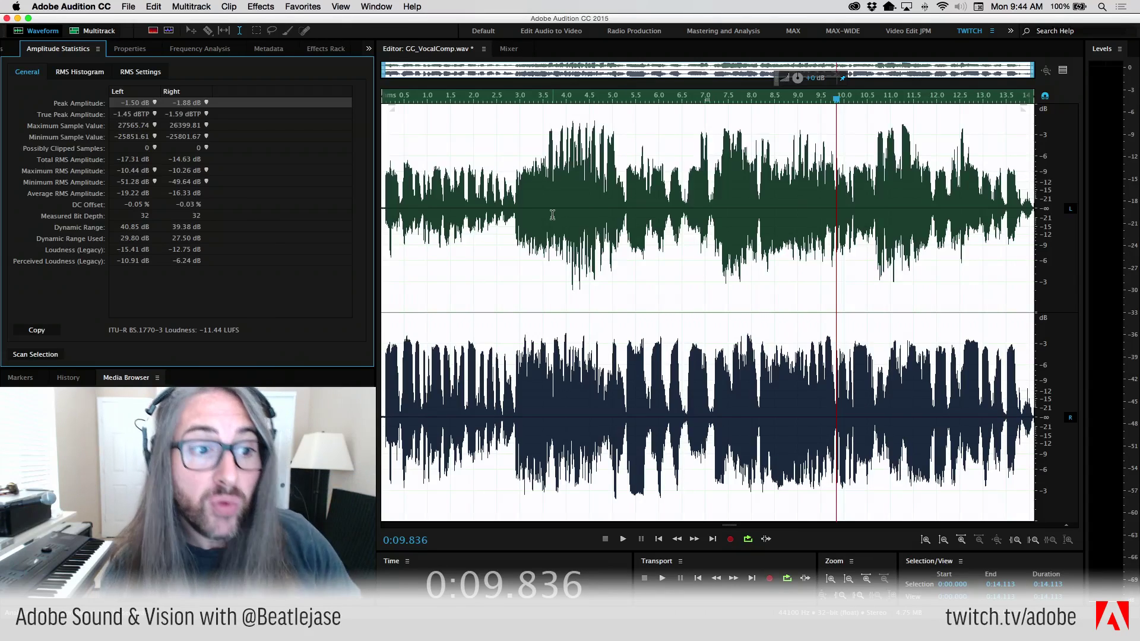
pyautogui.click(513, 178)
pyautogui.press('space')
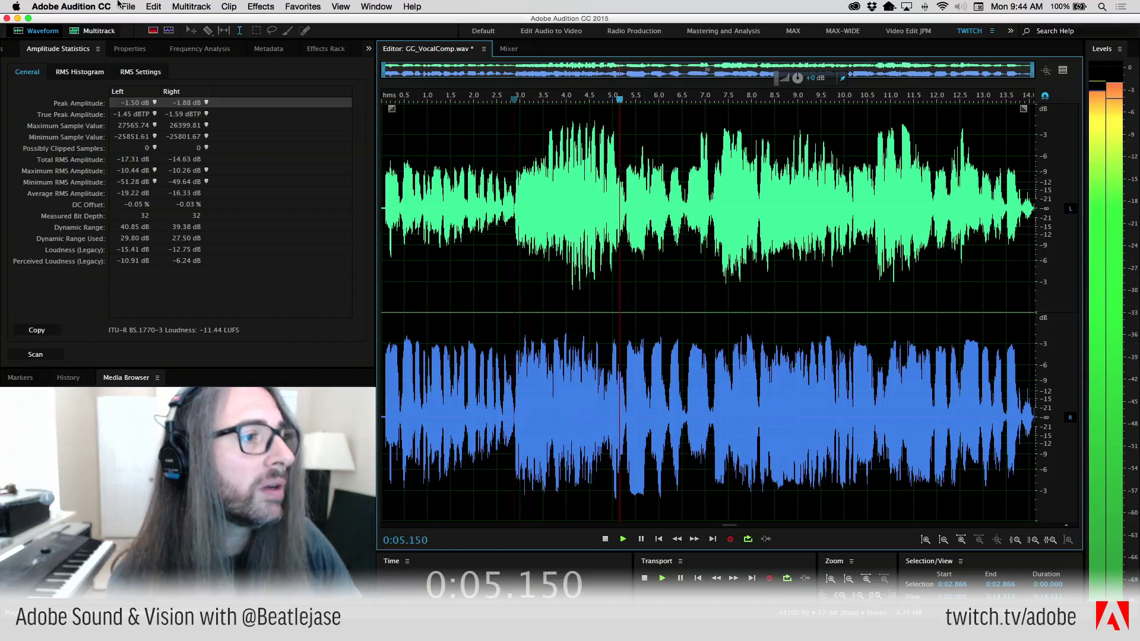
pyautogui.press('space')
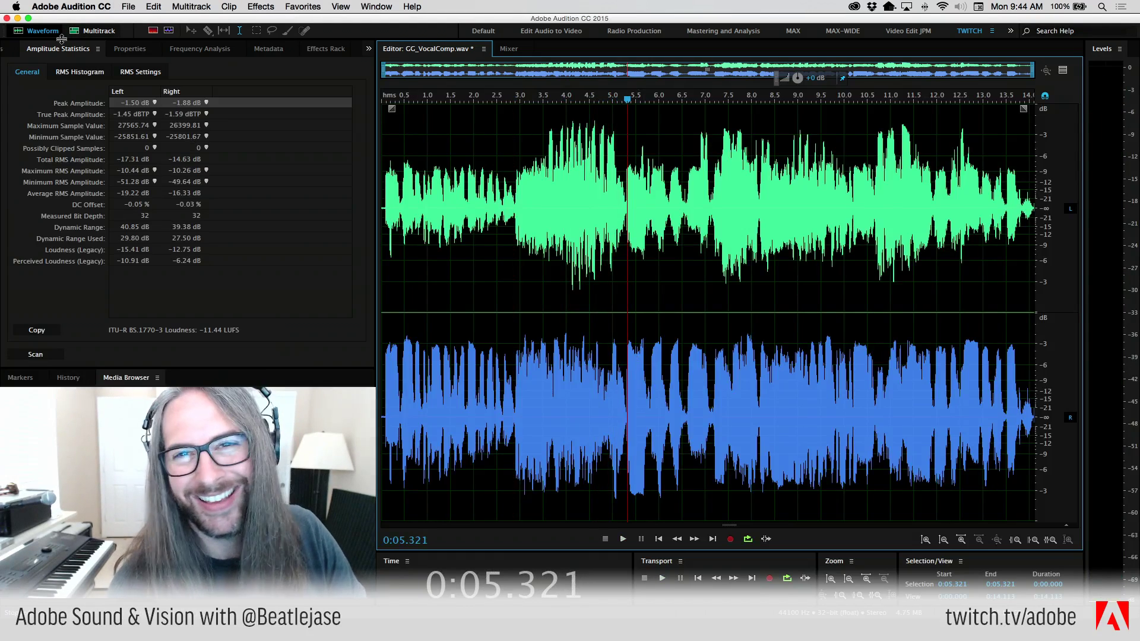
# Step: Undo the amplification and the applied Effects Rack compression on GG_VocalComp.wav
pyautogui.click(3, 49)
pyautogui.click(131, 7)
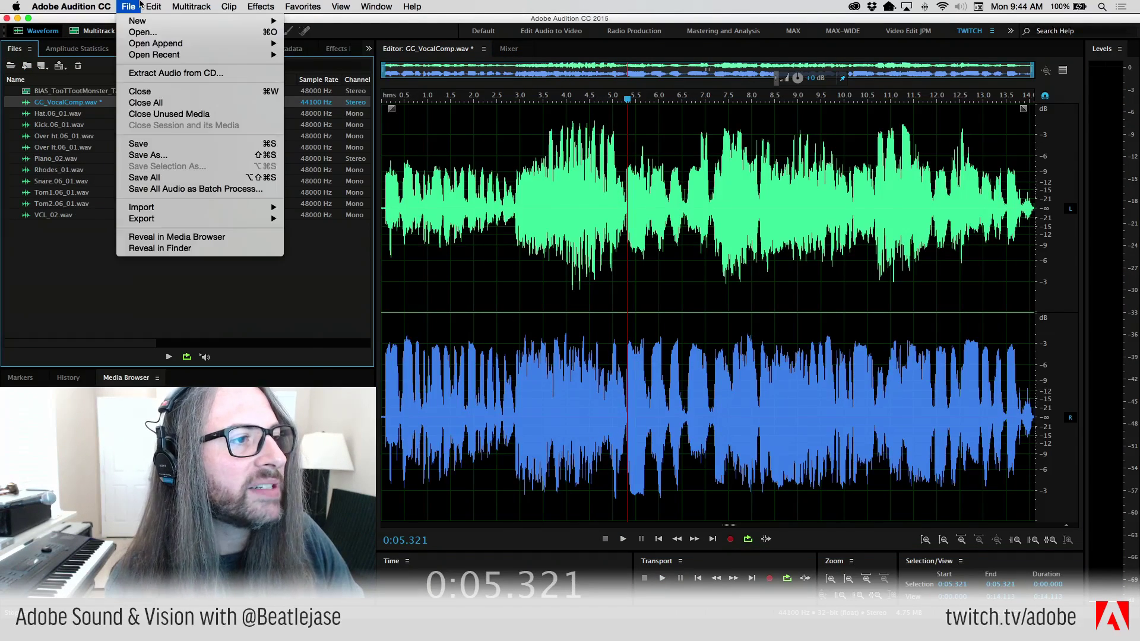
pyautogui.moveTo(154, 6)
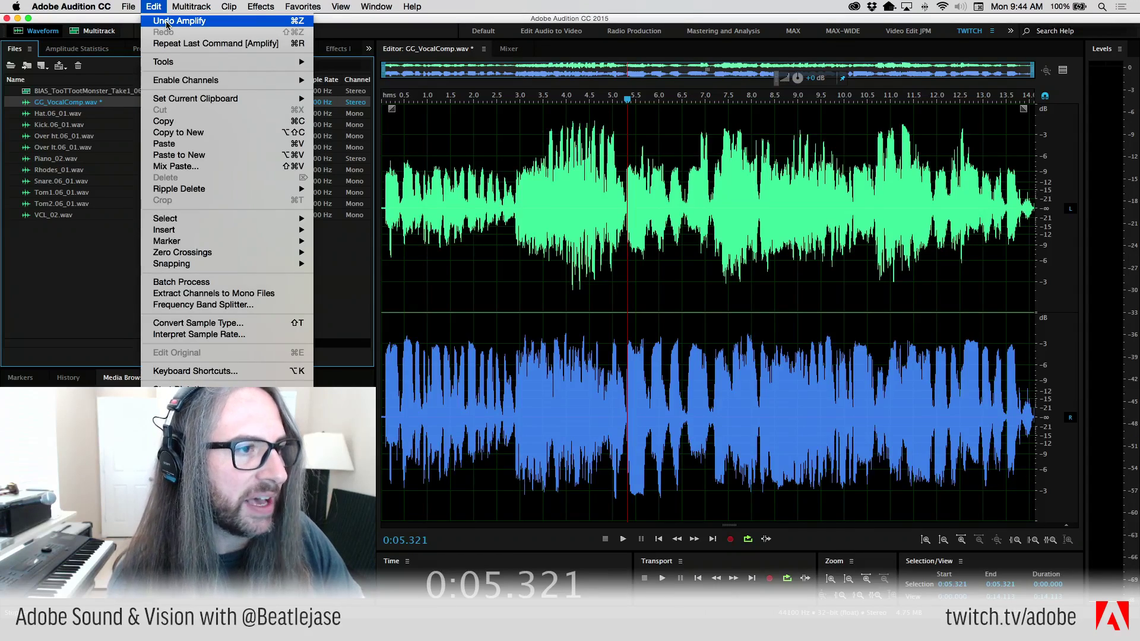
pyautogui.click(167, 22)
pyautogui.click(154, 6)
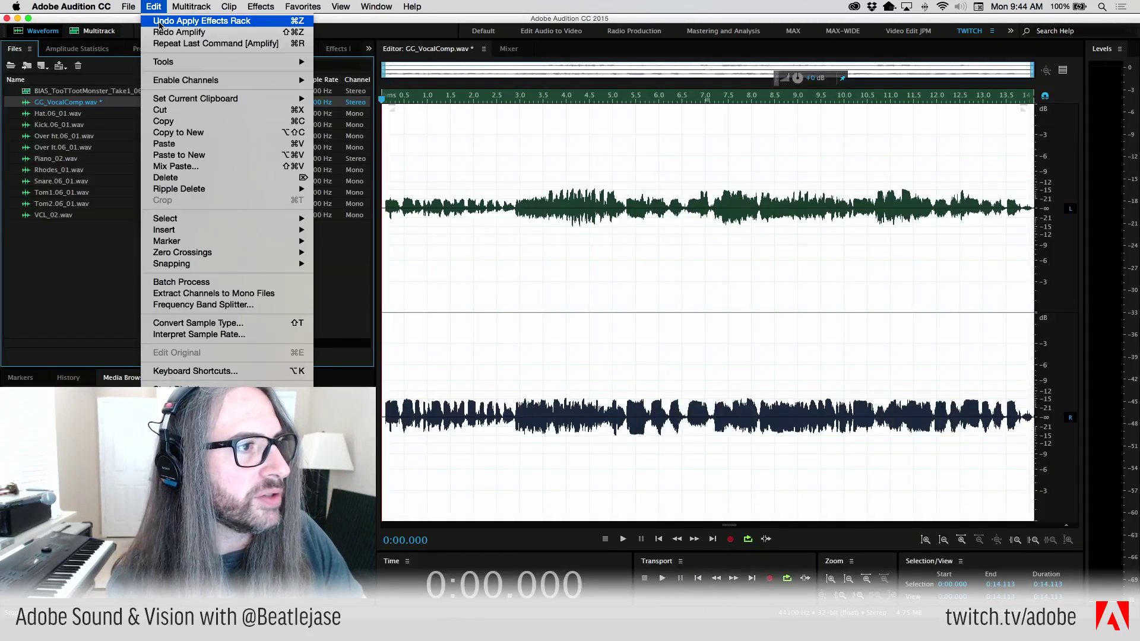
pyautogui.click(161, 22)
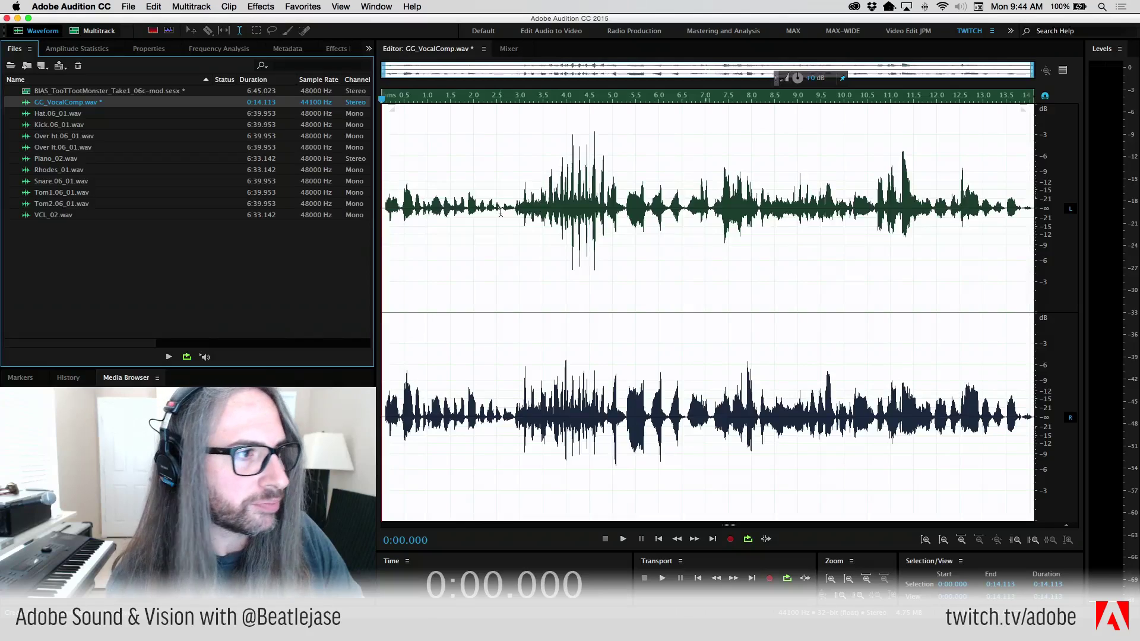
# Step: Scan the uncompressed vocal's amplitude statistics and normalize the whole file to -1.5 dB
pyautogui.click(77, 49)
pyautogui.click(22, 356)
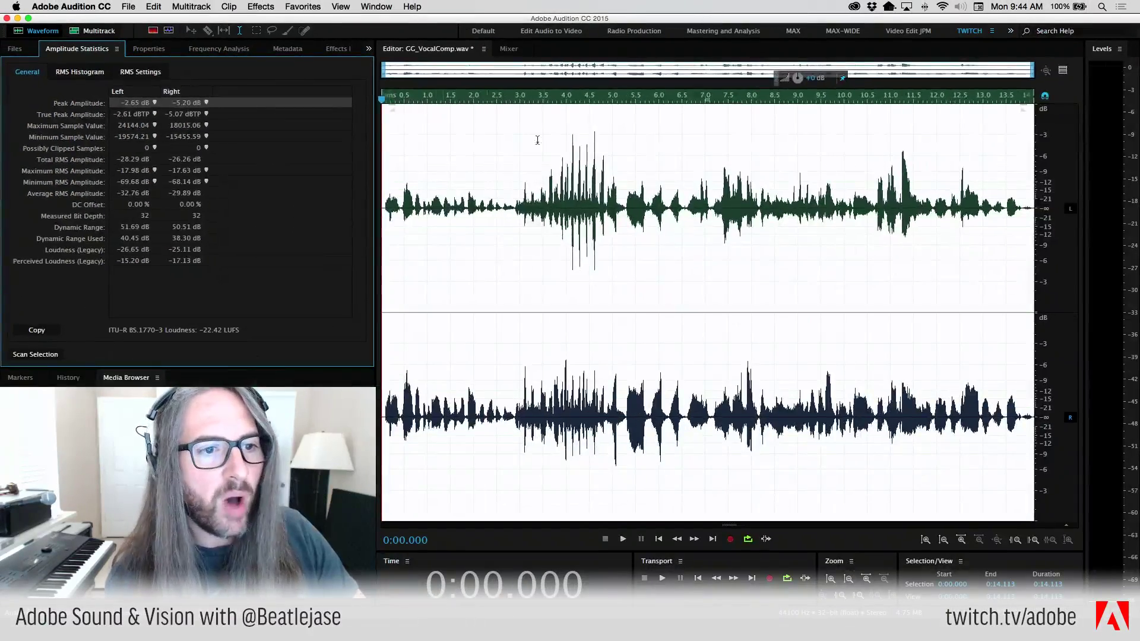
pyautogui.click(261, 6)
pyautogui.moveTo(356, 144)
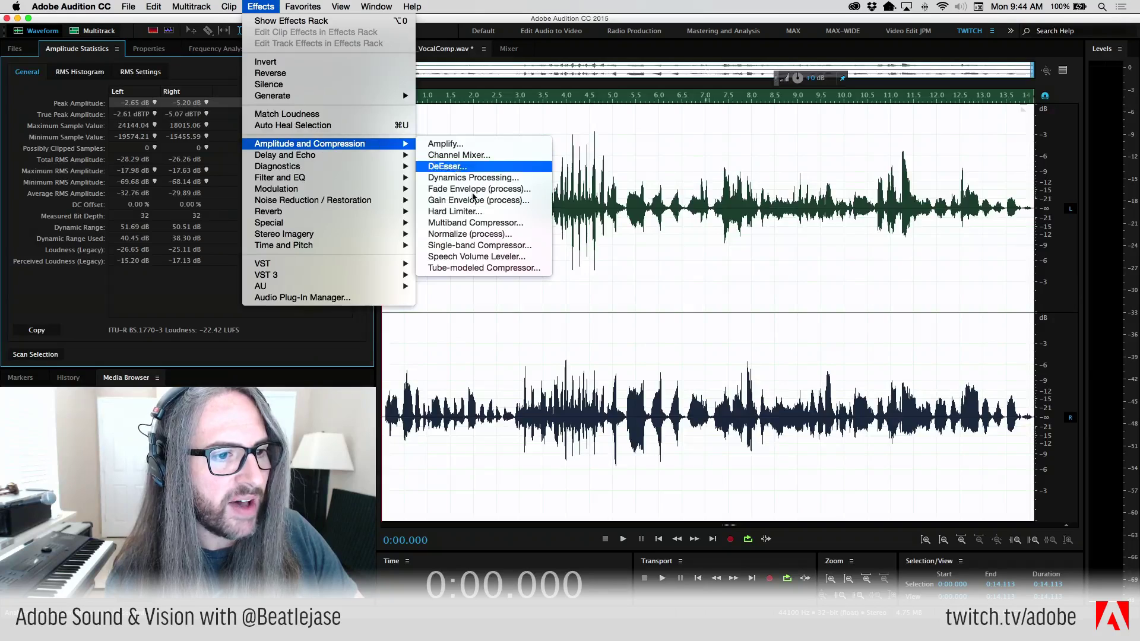
pyautogui.click(469, 234)
pyautogui.doubleClick(550, 292)
pyautogui.write('-1.5')
pyautogui.press('Tab')
pyautogui.click(620, 353)
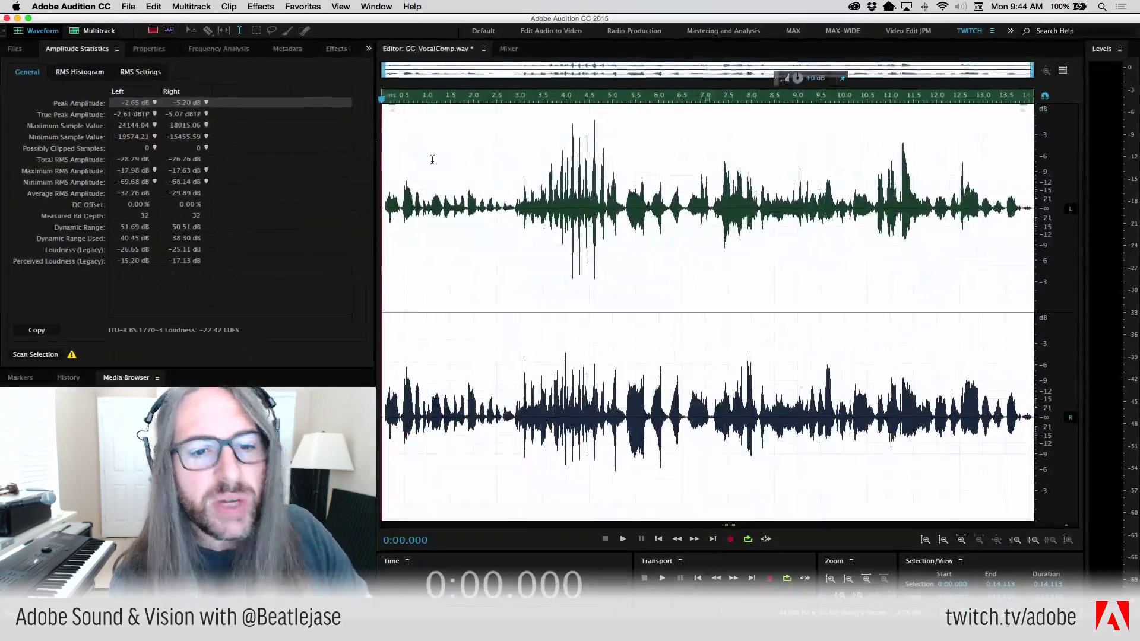
# Step: Play the normalized, uncompressed vocal from near the start of the file
pyautogui.click(489, 190)
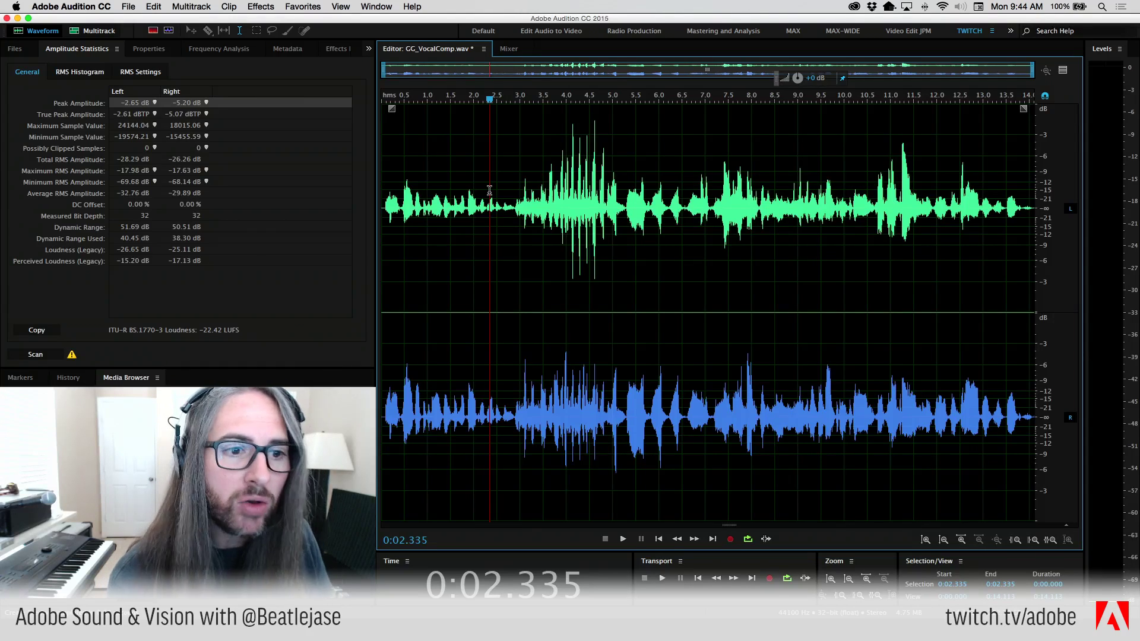
pyautogui.click(396, 156)
pyautogui.press('space')
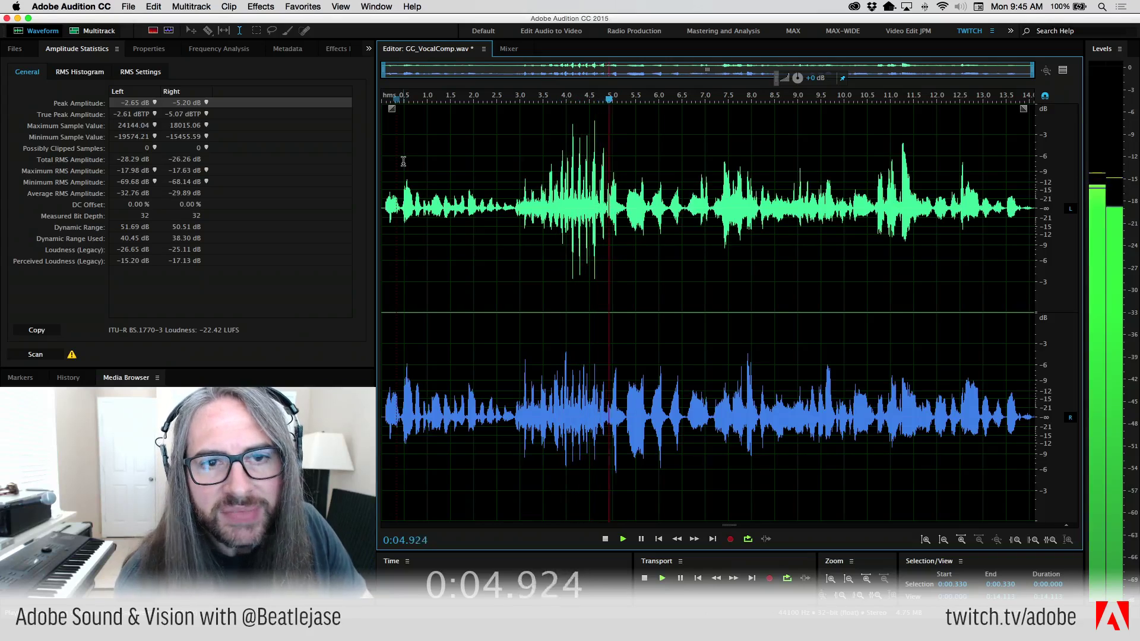
pyautogui.press('space')
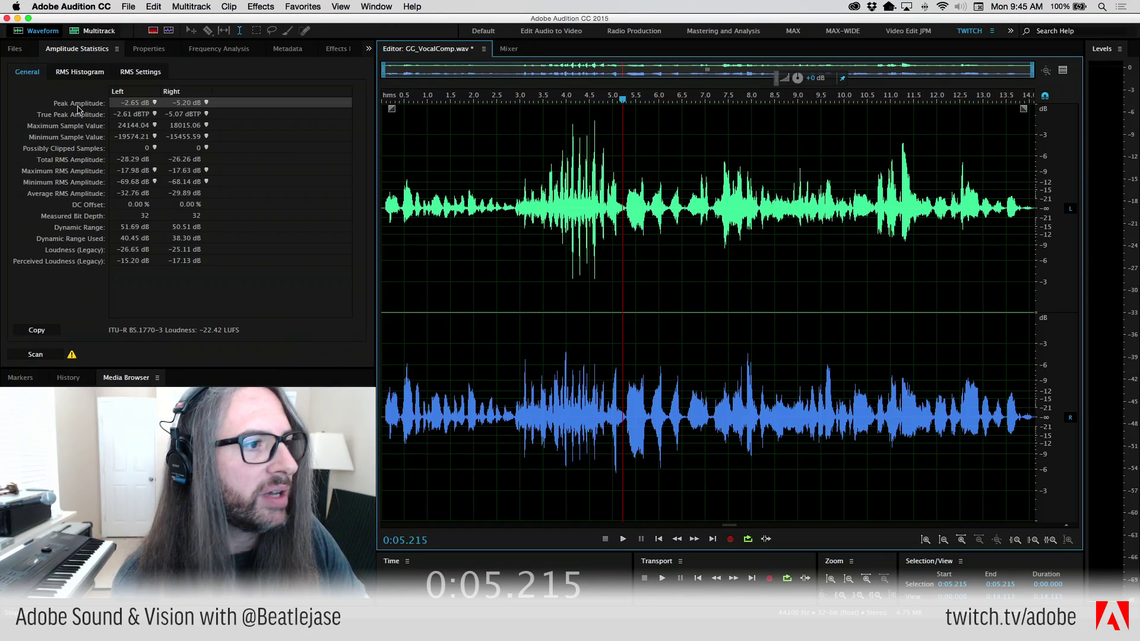
# Step: Undo the normalization of the uncompressed vocal and show the edit history
pyautogui.click(152, 7)
pyautogui.click(154, 22)
pyautogui.click(69, 378)
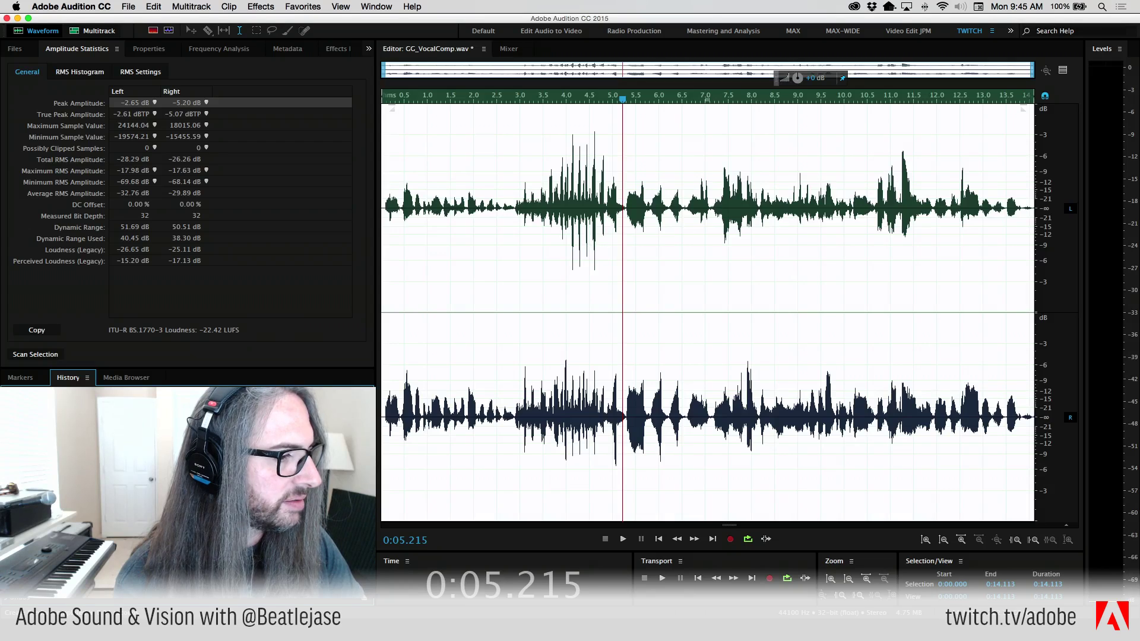
pyautogui.click(153, 7)
pyautogui.click(192, 6)
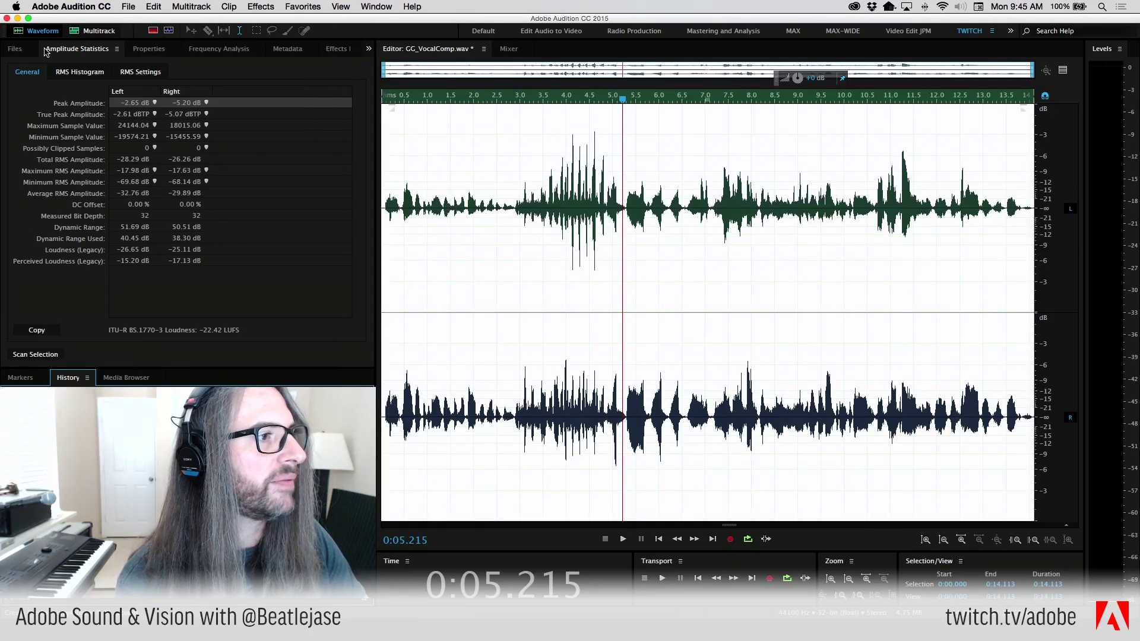
# Step: Check the Tube-modeled Compressor settings and apply the Effects Rack to the entire file
pyautogui.click(327, 50)
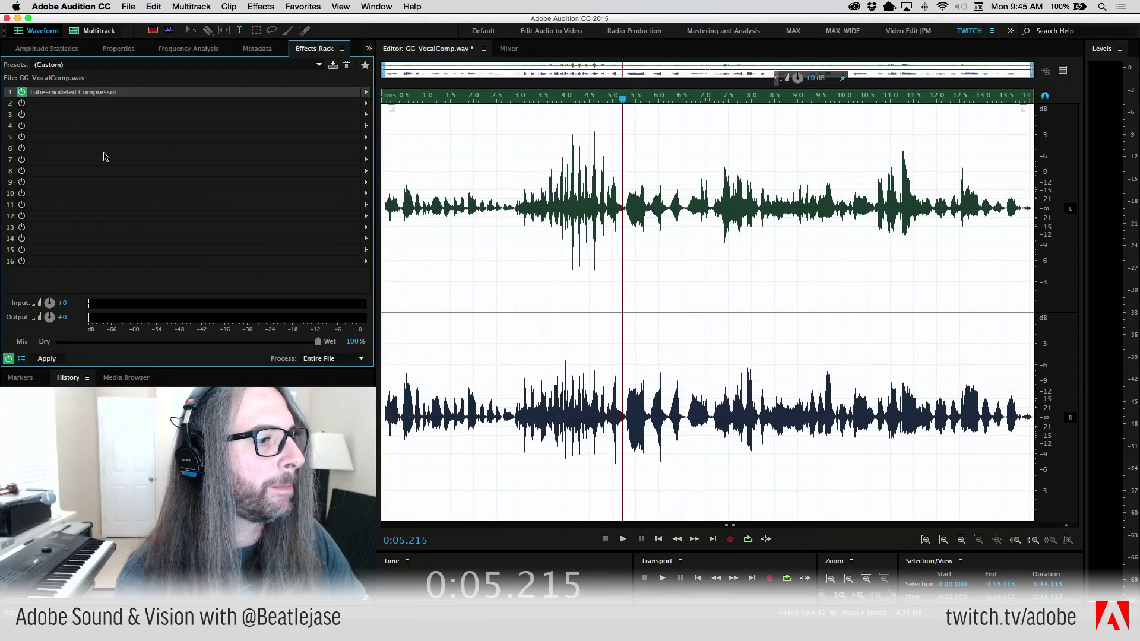
pyautogui.doubleClick(134, 93)
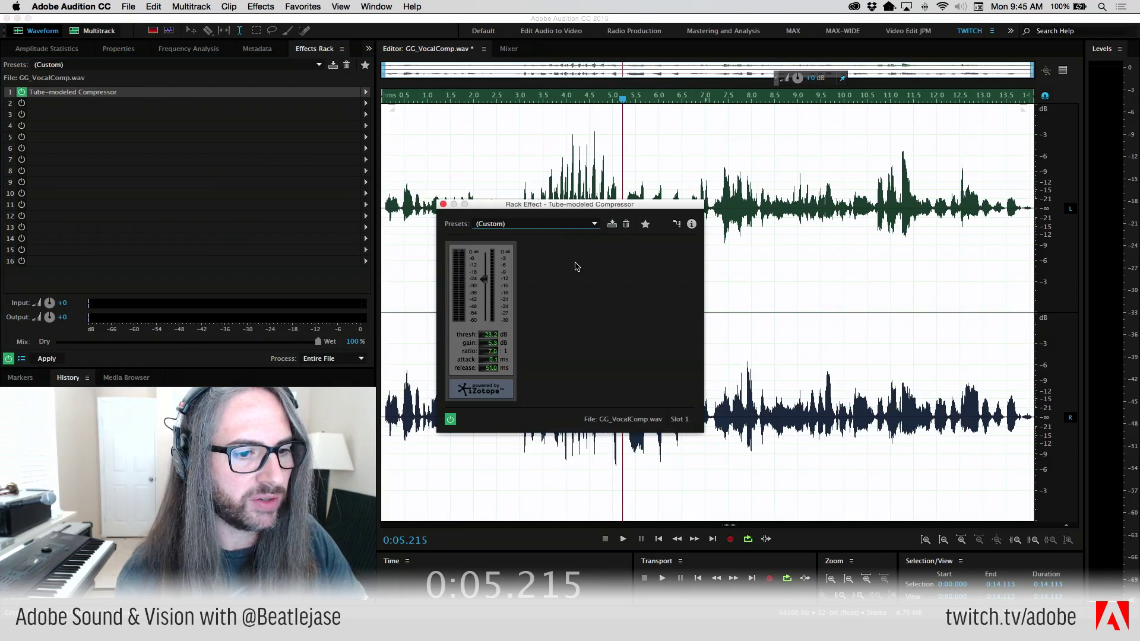
pyautogui.click(443, 204)
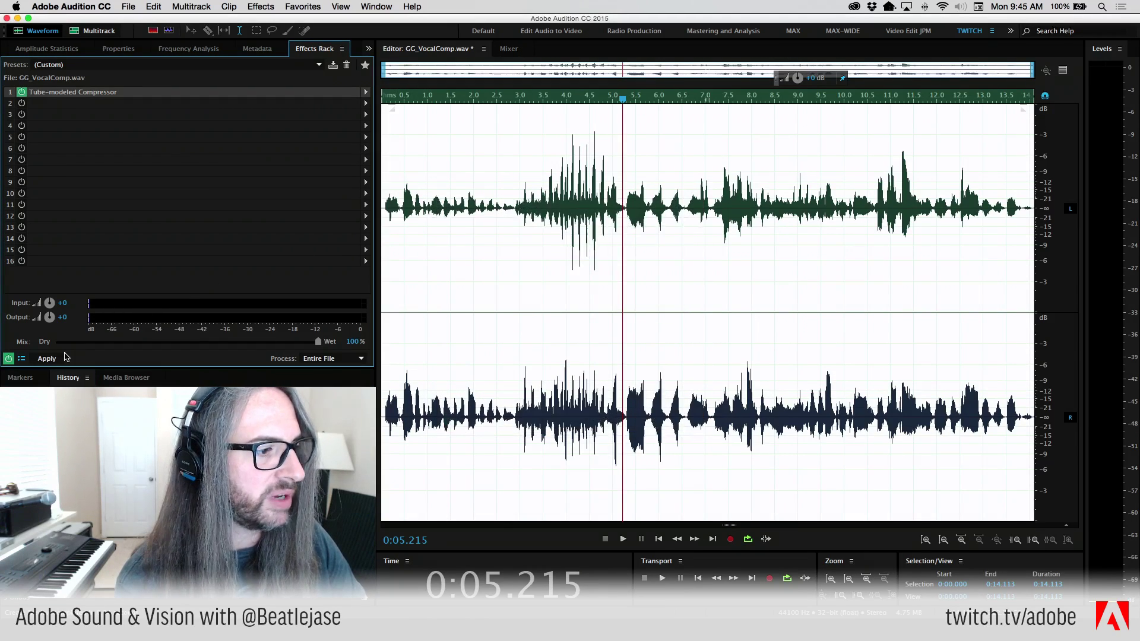
pyautogui.click(46, 359)
# Step: Normalize the compressed vocal to -1.5 dB with all channels treated equally
pyautogui.click(189, 6)
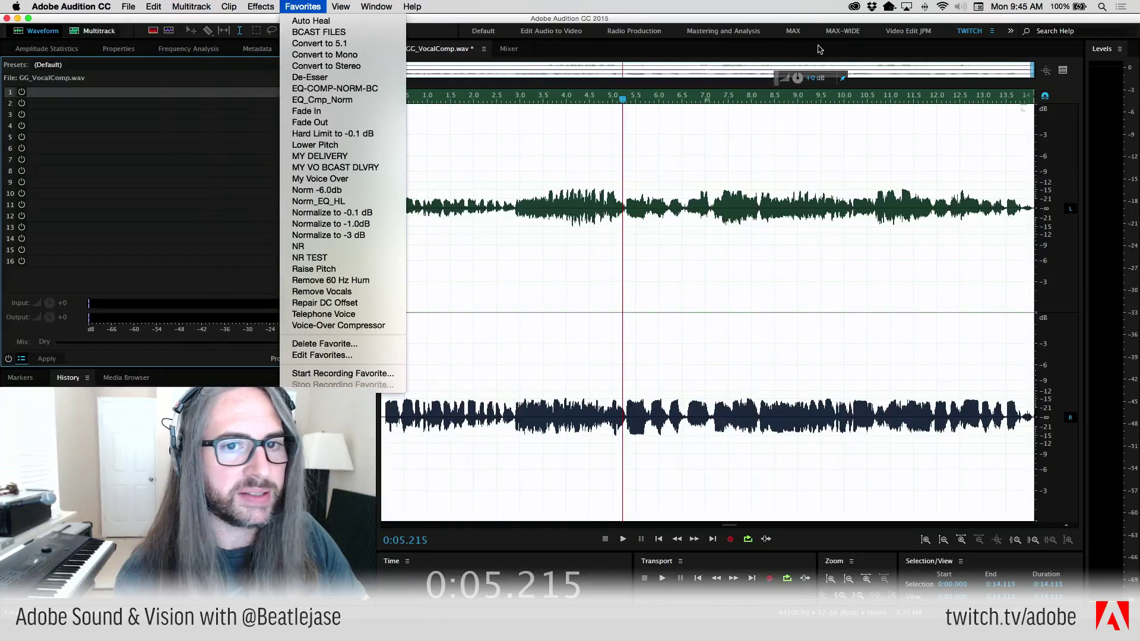
pyautogui.moveTo(287, 144)
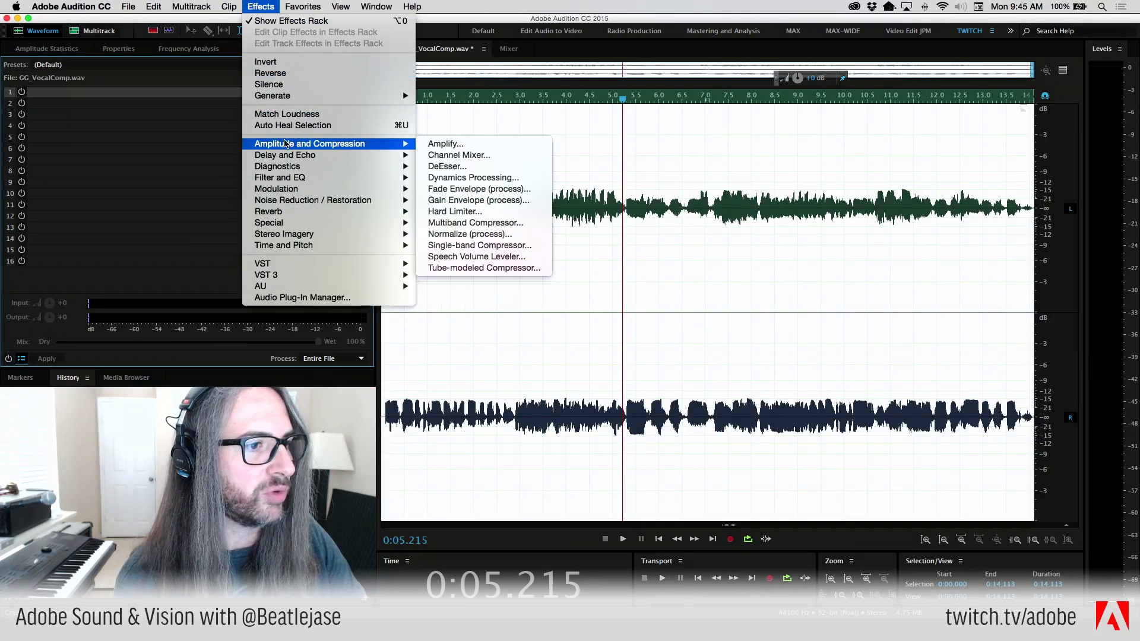
pyautogui.click(449, 234)
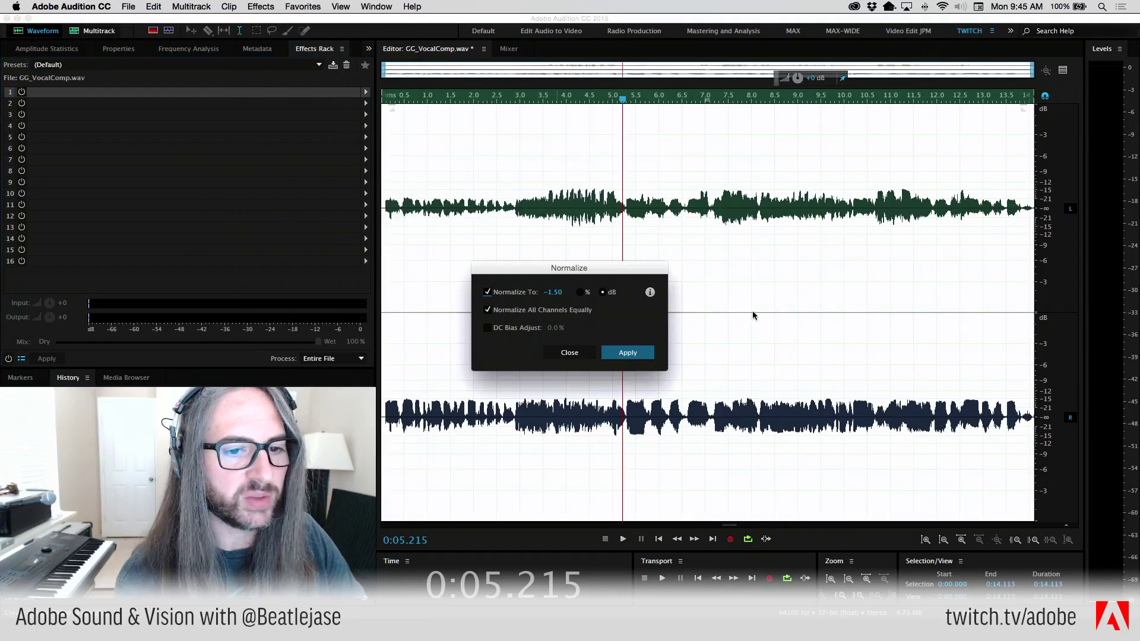
pyautogui.click(621, 352)
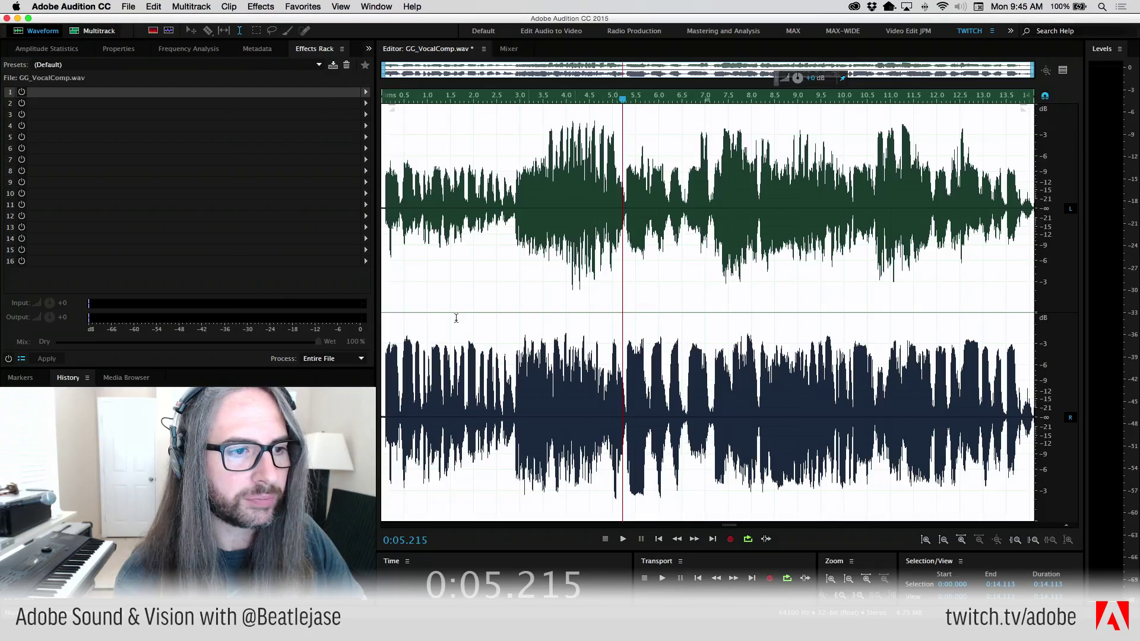
# Step: Play the compressed and normalized vocal from the start of the file
pyautogui.click(414, 178)
pyautogui.click(383, 189)
pyautogui.press('space')
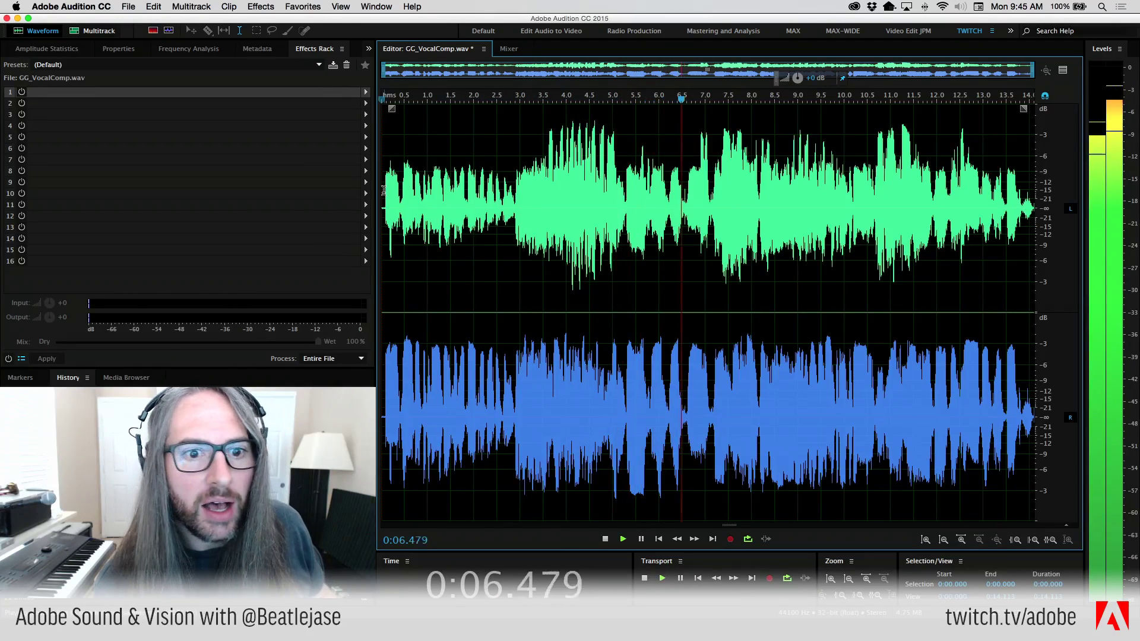
pyautogui.press('space')
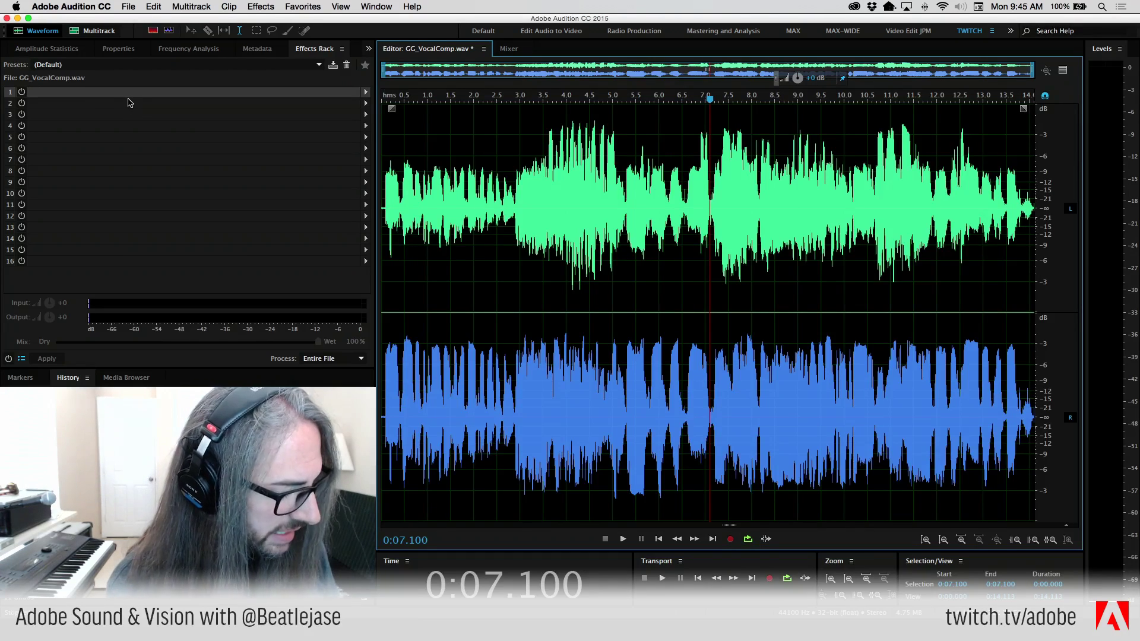
# Step: Undo the normalization and compression, and view the Tube-modeled Compressor's settings again
pyautogui.press('super+z')
pyautogui.press('super+z')
pyautogui.doubleClick(110, 92)
pyautogui.moveTo(580, 202); pyautogui.dragTo(740, 3)
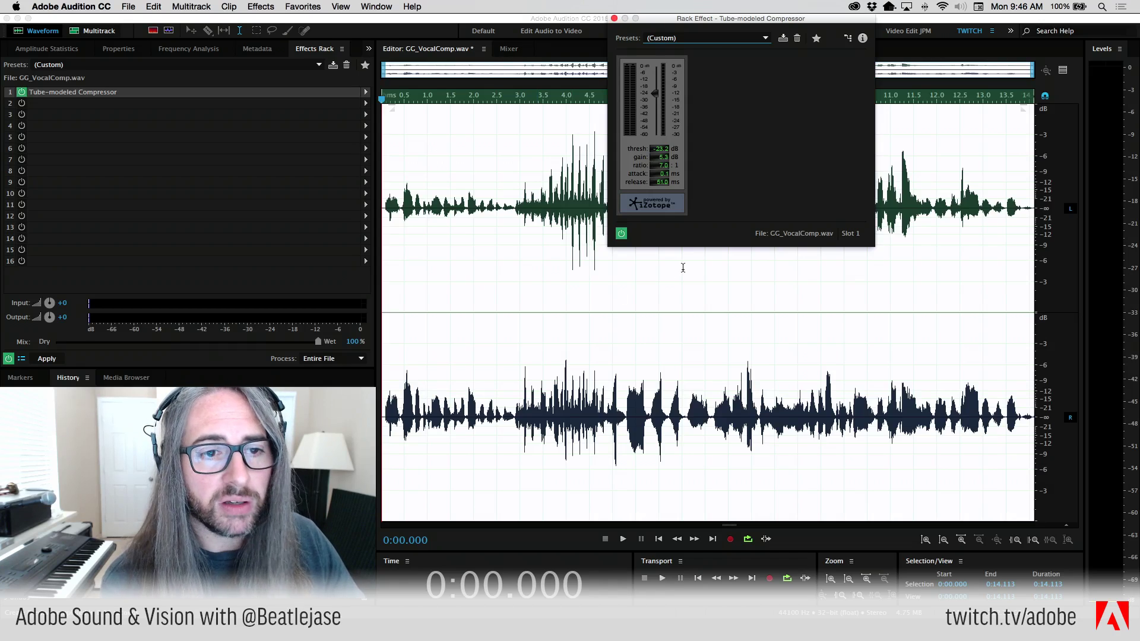
pyautogui.click(614, 20)
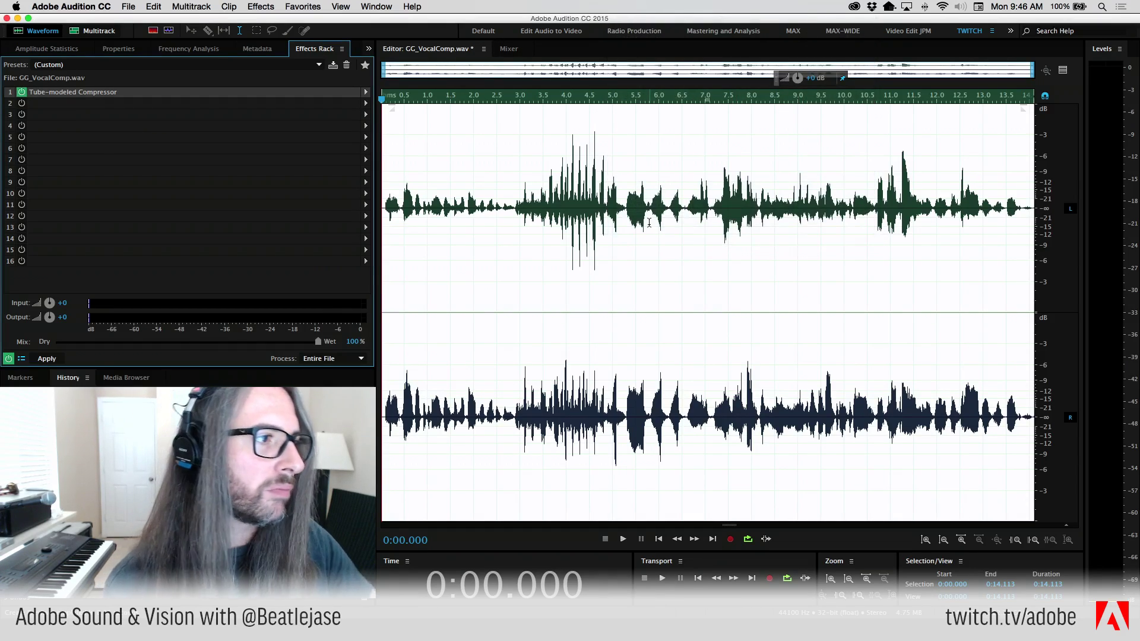
# Step: Open the multitrack session BIAS_TooTTootMonster_Take1_06c-mod.sesx and reduce the height of the KICK track
pyautogui.click(369, 49)
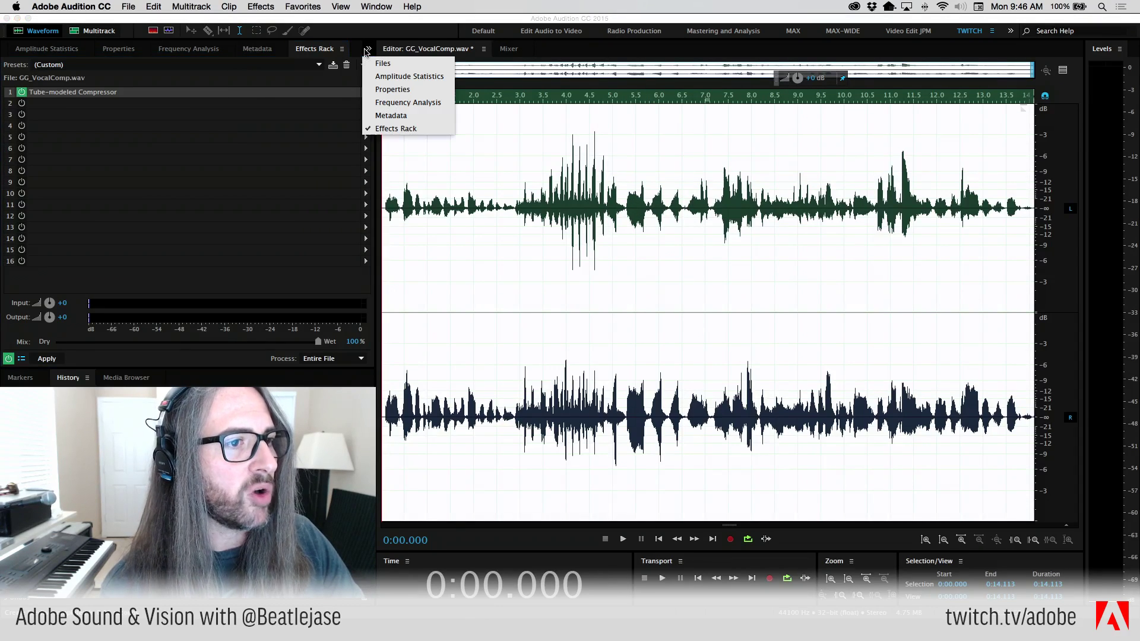
pyautogui.click(380, 63)
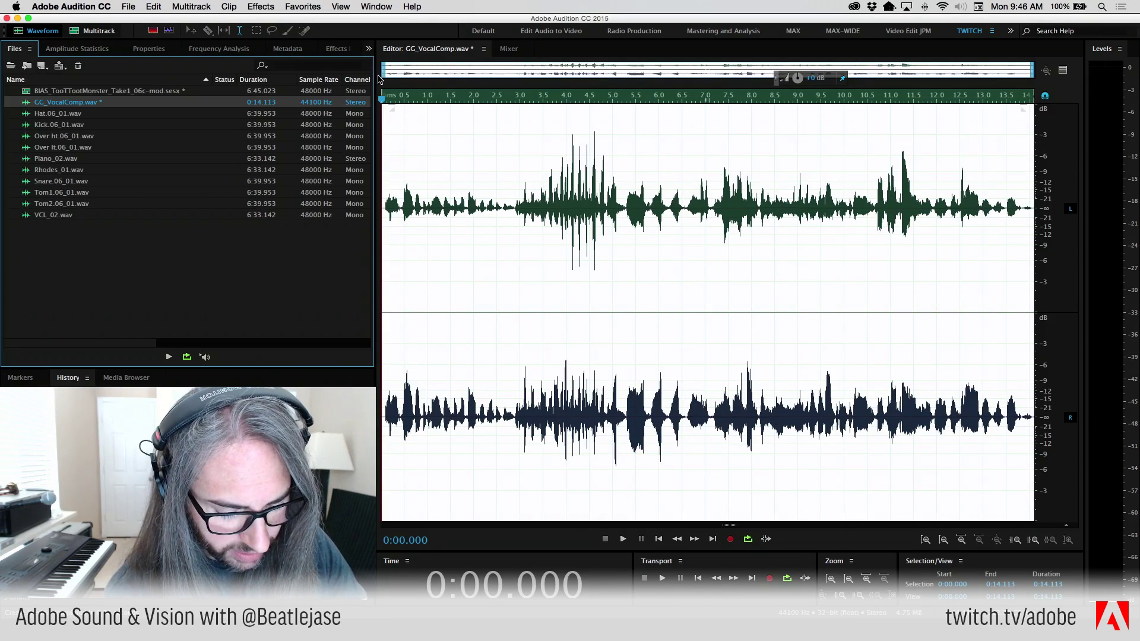
pyautogui.click(70, 92)
pyautogui.doubleClick(69, 92)
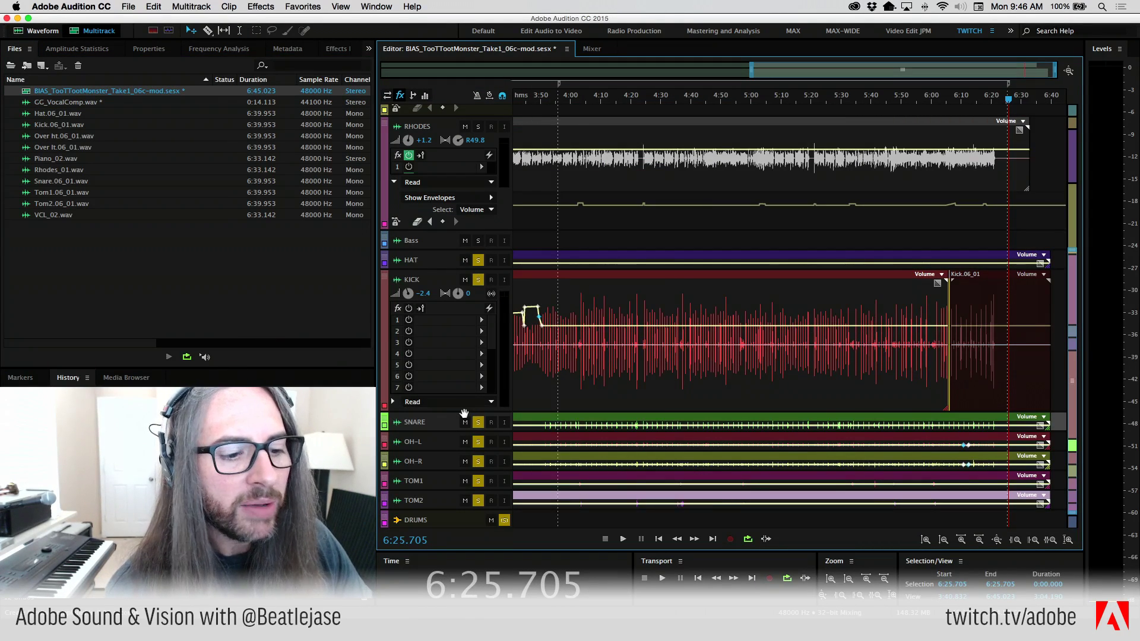
pyautogui.moveTo(464, 414); pyautogui.dragTo(467, 315)
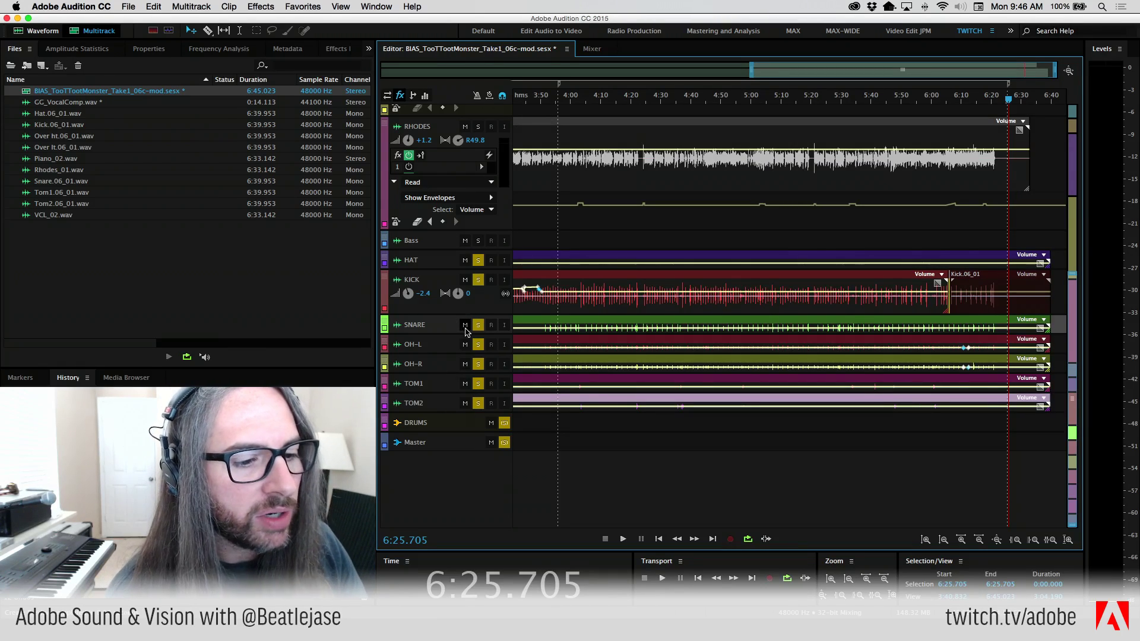
# Step: Increase the SNARE track's height and check the drum channels in the Mixer before returning to the track view
pyautogui.moveTo(465, 334); pyautogui.dragTo(465, 371)
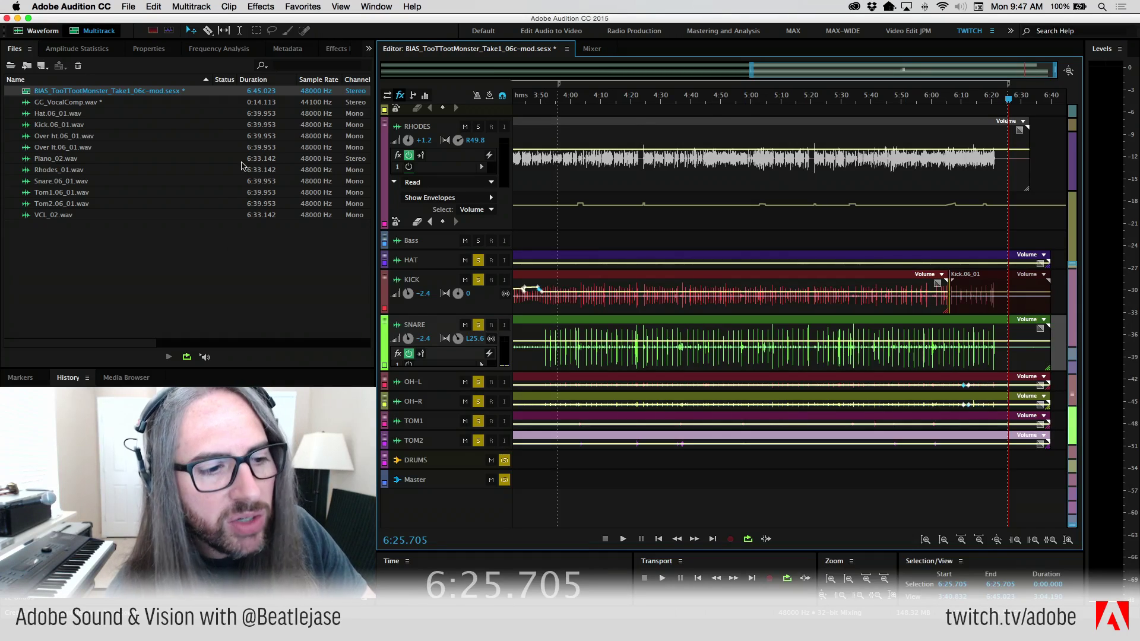
pyautogui.click(592, 49)
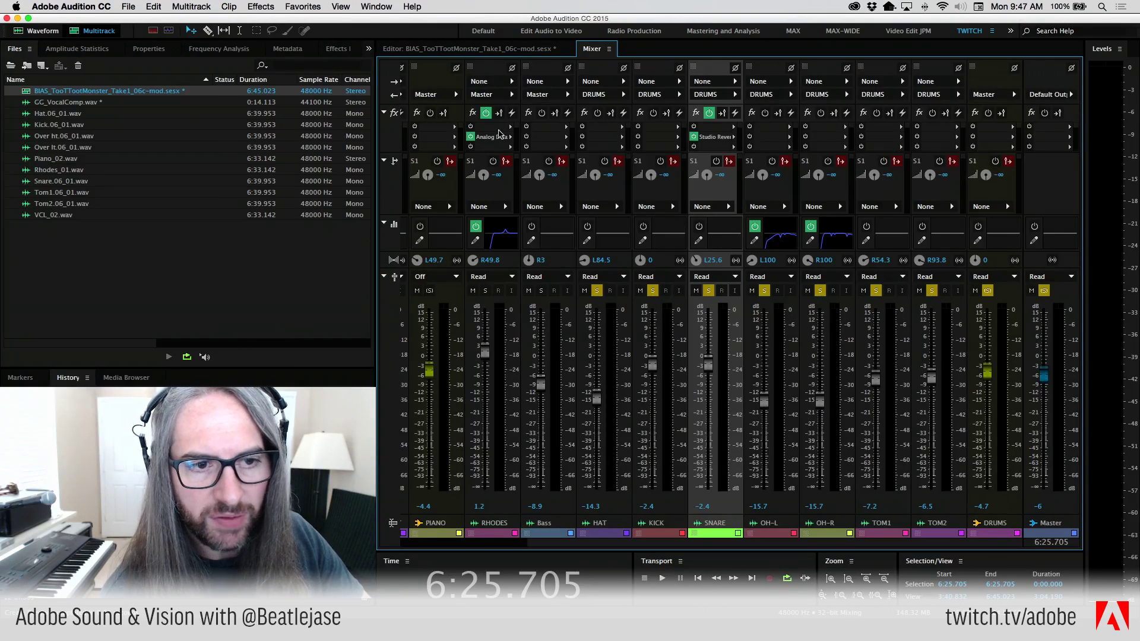
pyautogui.click(432, 51)
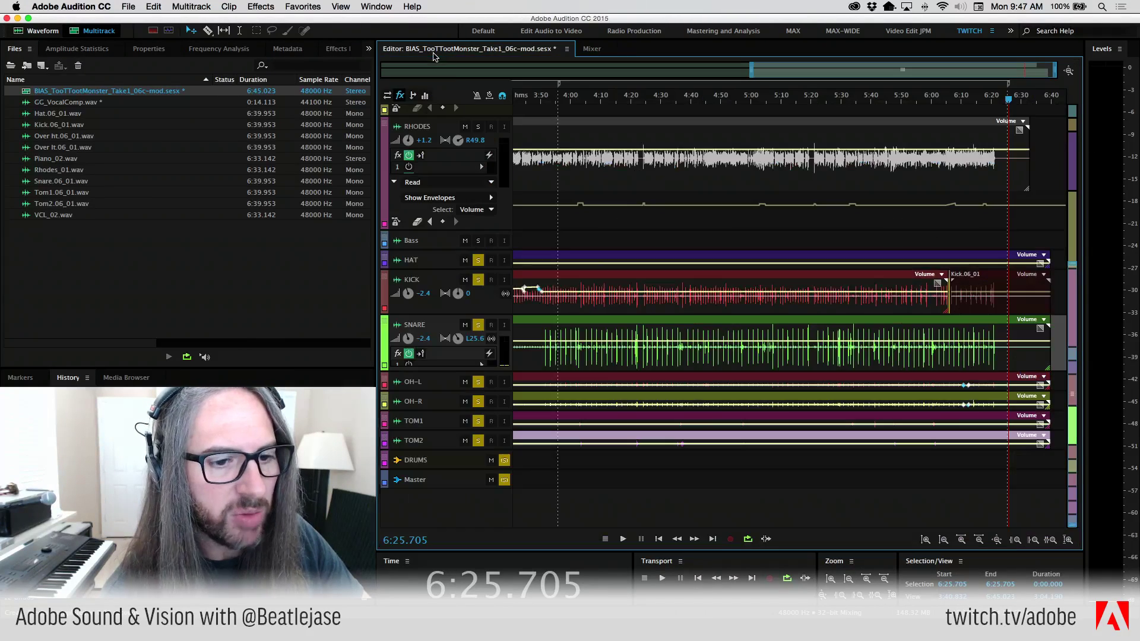
# Step: Play the soloed drum tracks from about 3:56, then continue listening from about 4:14
pyautogui.click(560, 100)
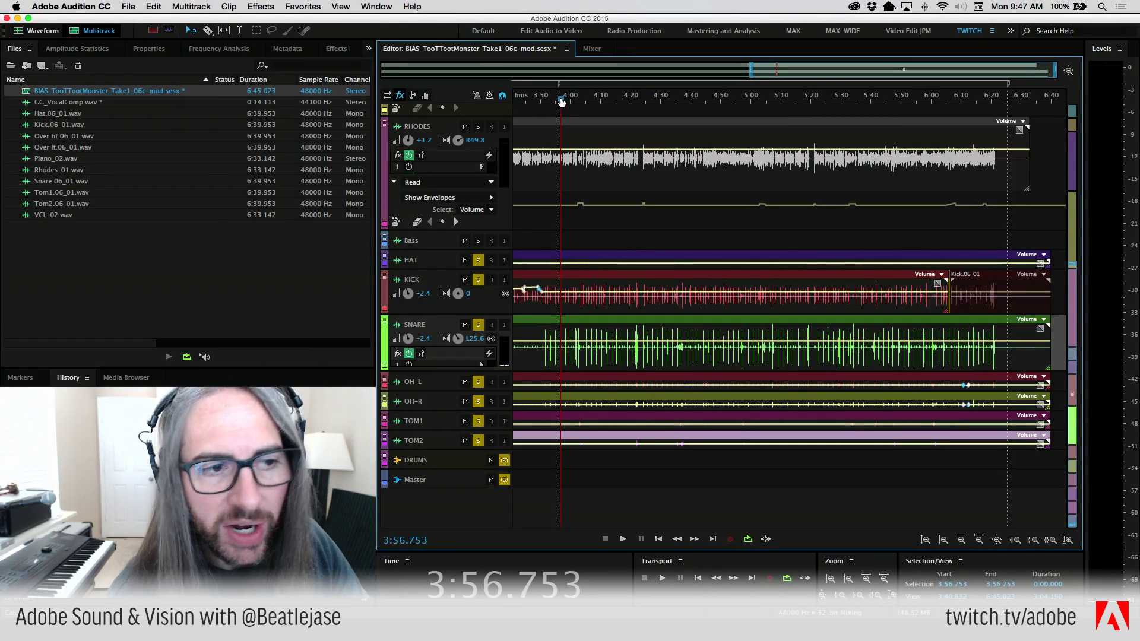
pyautogui.press('space')
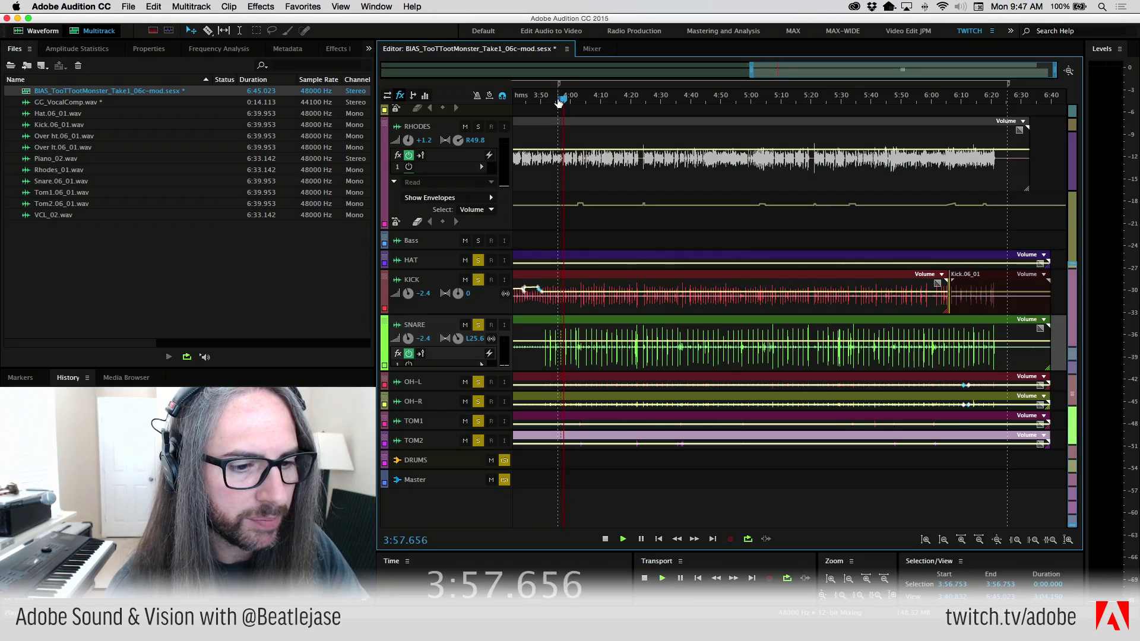
pyautogui.press('space')
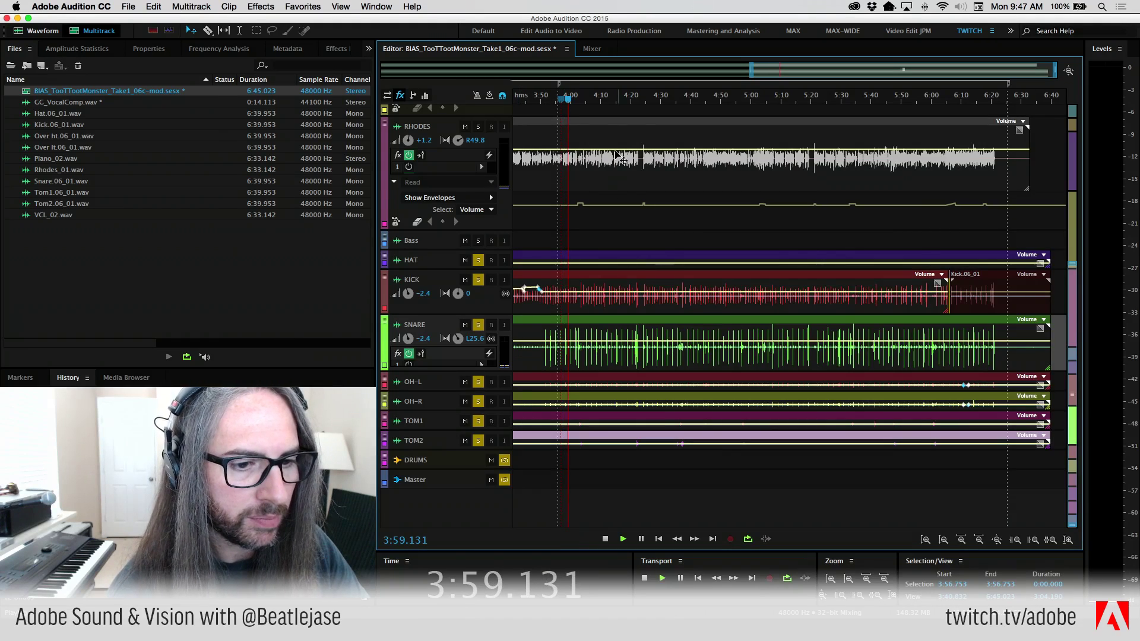
pyautogui.click(612, 100)
pyautogui.press('space')
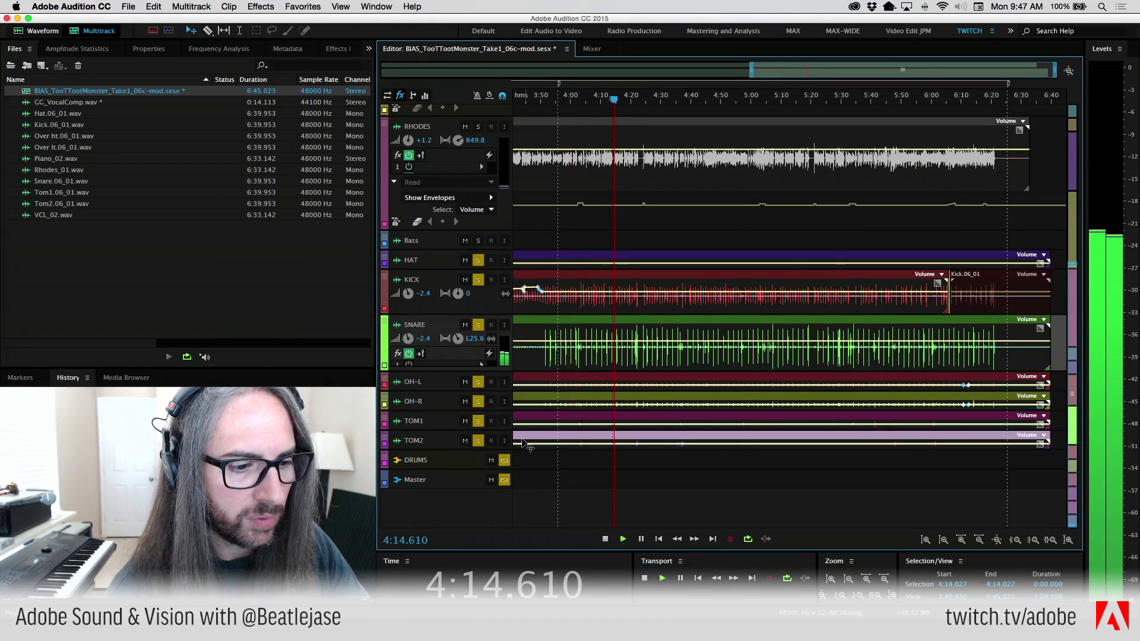
# Step: Raise the Master fader to 0.3 dB in the Mixer while the drums play, and stop playback
pyautogui.click(586, 52)
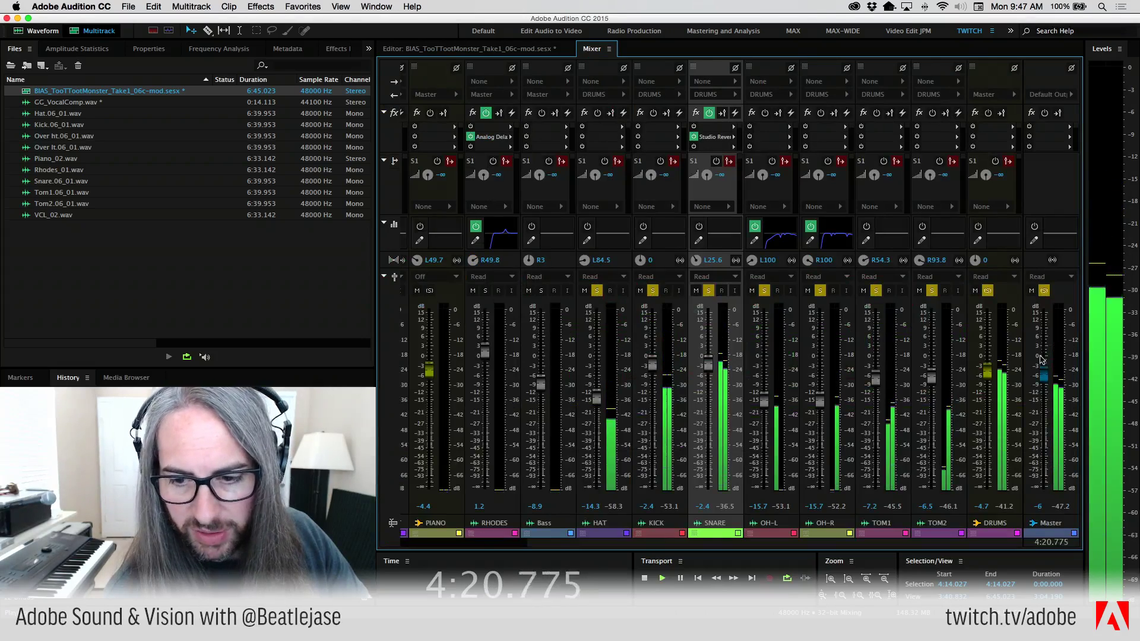
pyautogui.moveTo(1041, 374); pyautogui.dragTo(1040, 359)
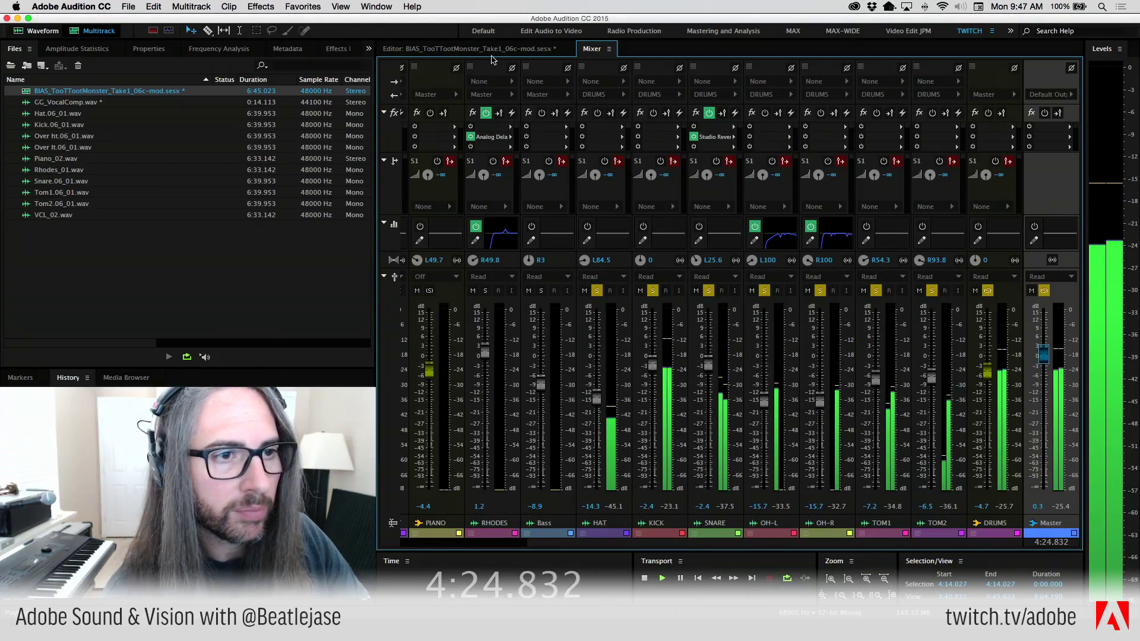
pyautogui.click(469, 48)
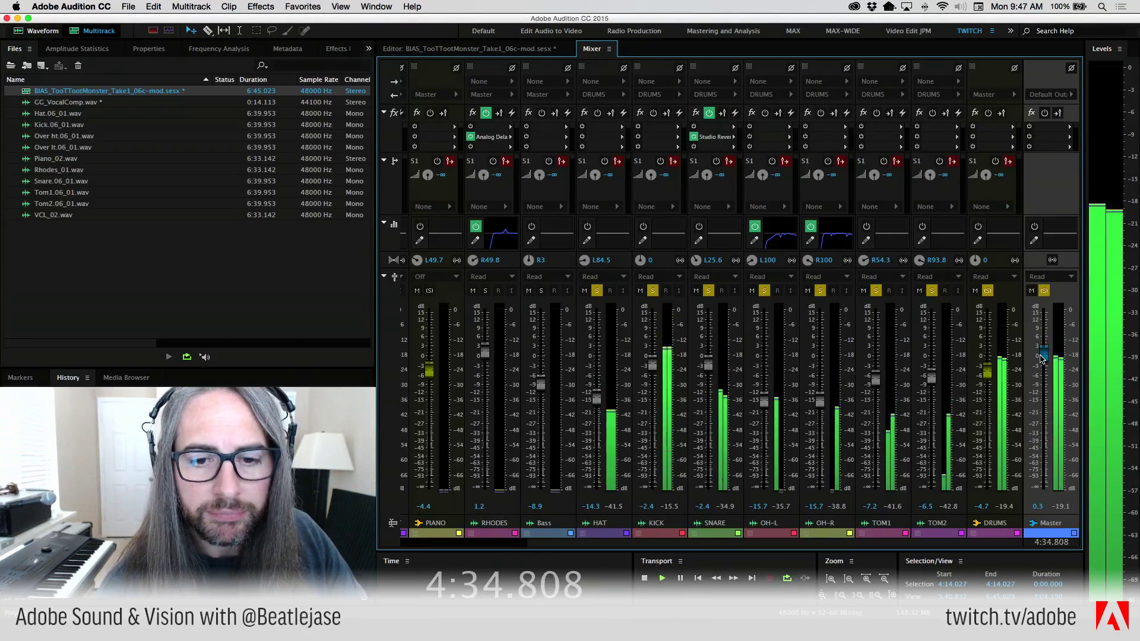
pyautogui.press('space')
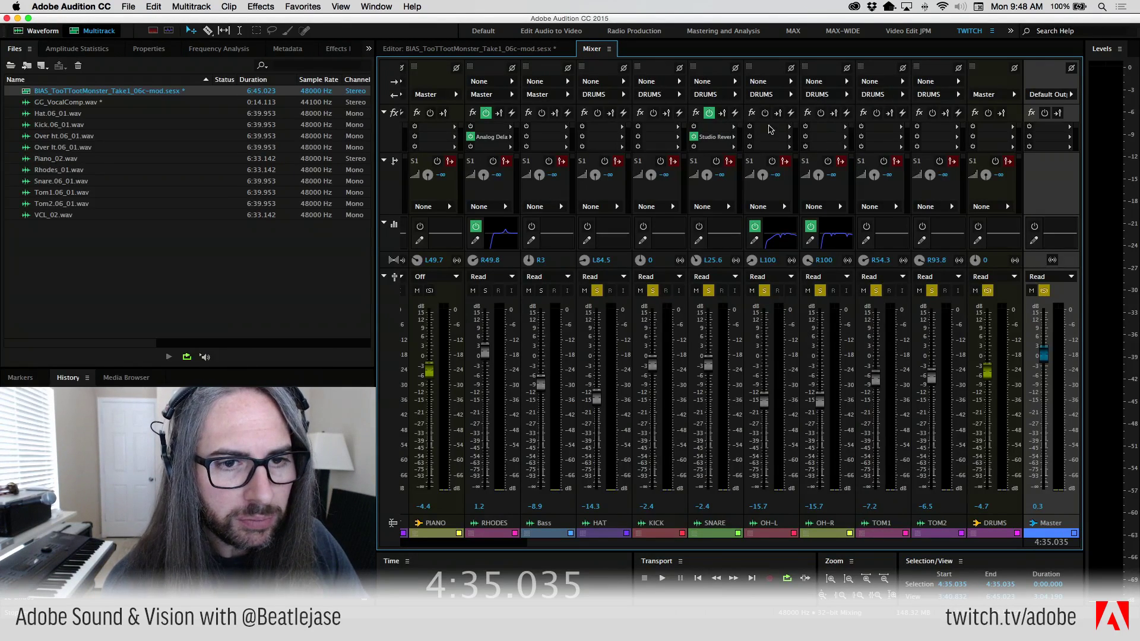
# Step: Add a Tube-modeled Compressor to the SNARE channel's first effect slot and move its window off the channel
pyautogui.click(733, 127)
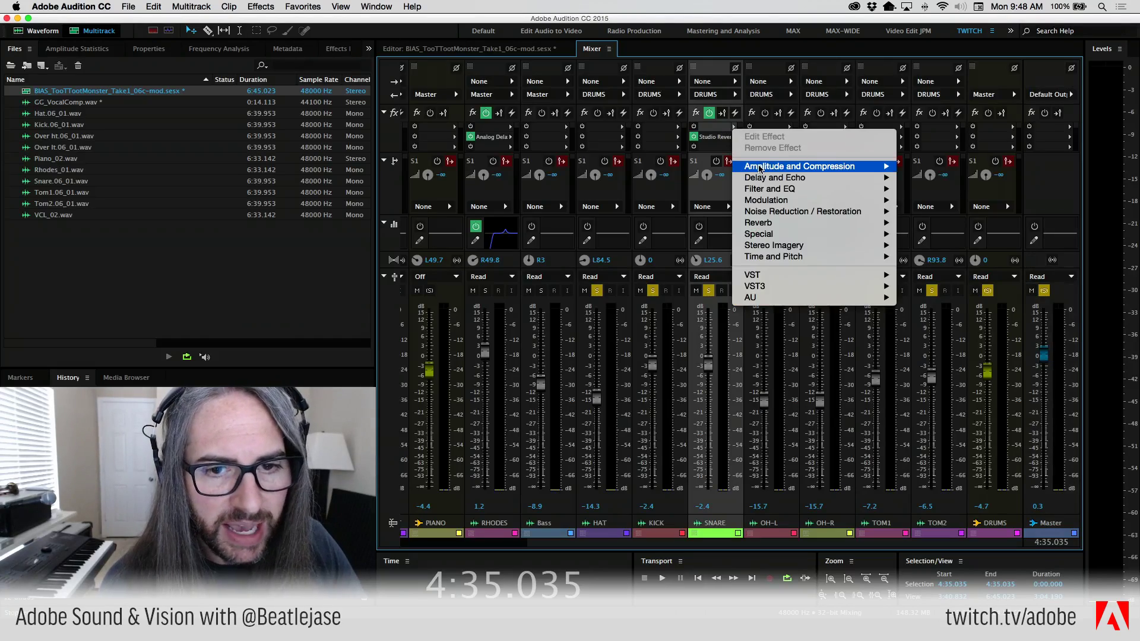
pyautogui.moveTo(819, 166)
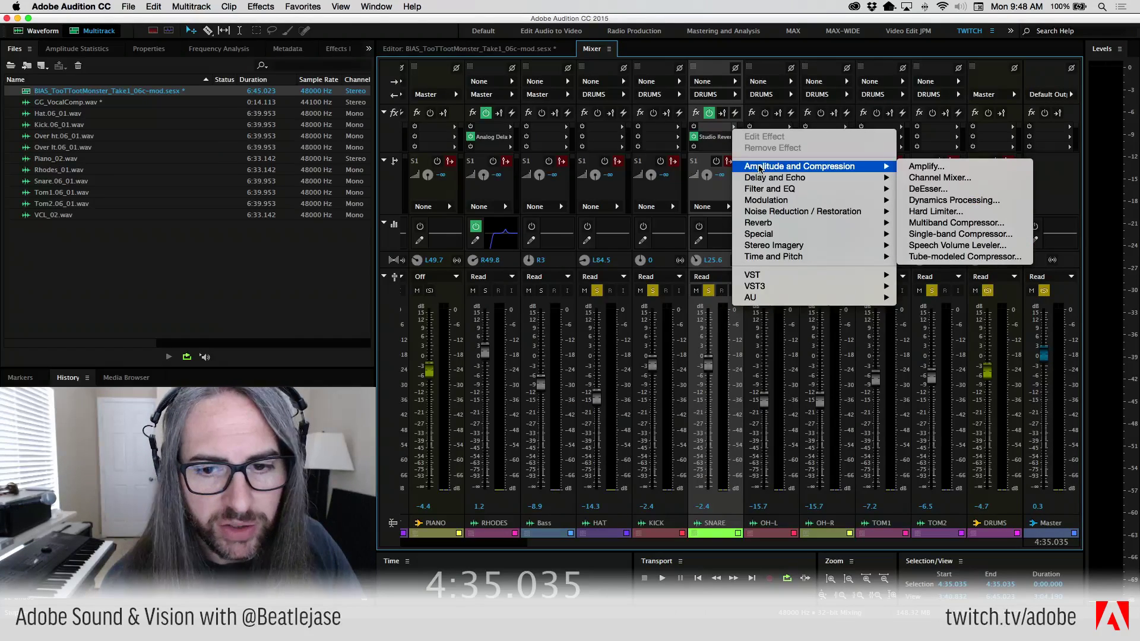
pyautogui.click(950, 257)
pyautogui.moveTo(594, 204); pyautogui.dragTo(932, 104)
# Step: Dock the Mixer beside the Editor and solo only the SNARE track
pyautogui.click(586, 51)
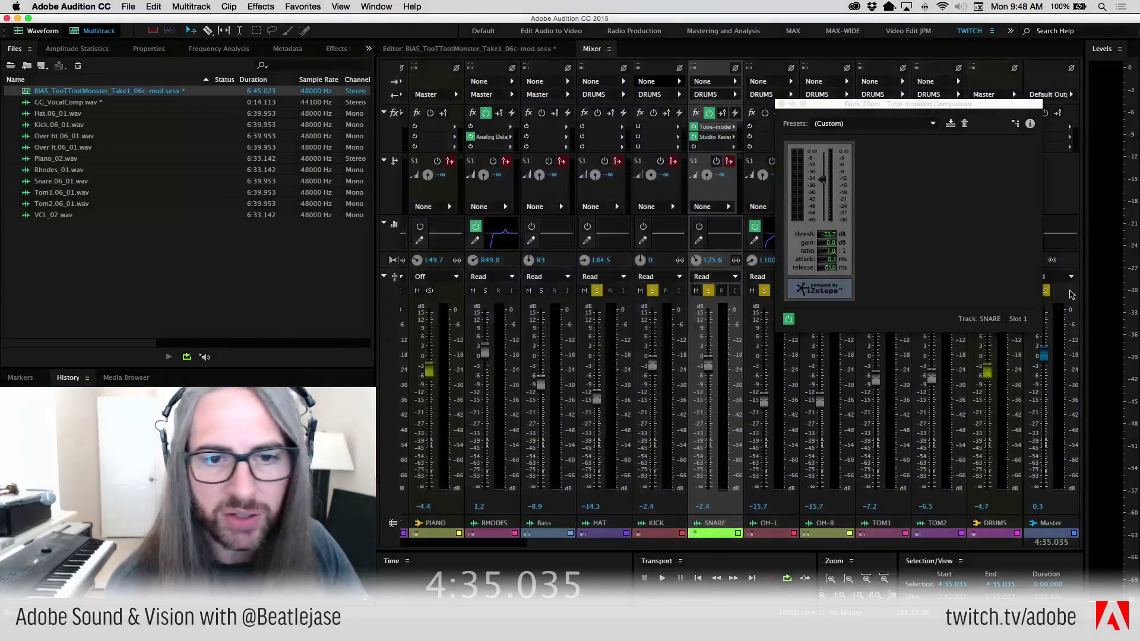
pyautogui.moveTo(1071, 295); pyautogui.dragTo(1074, 295)
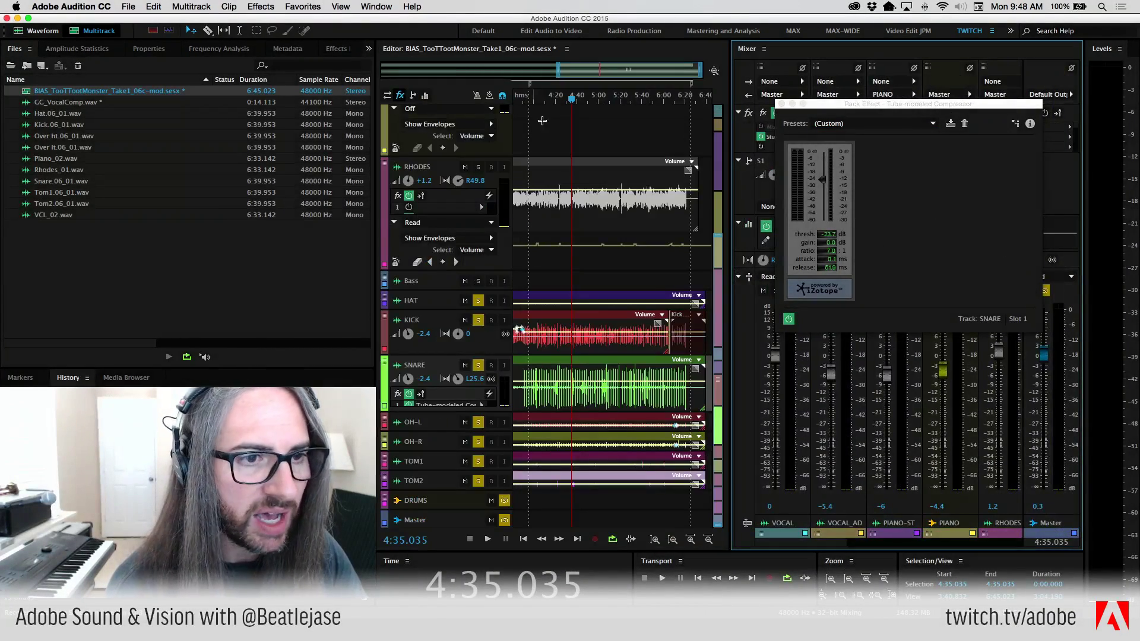
pyautogui.keyDown('super'); pyautogui.click(478, 365); pyautogui.keyUp('super')
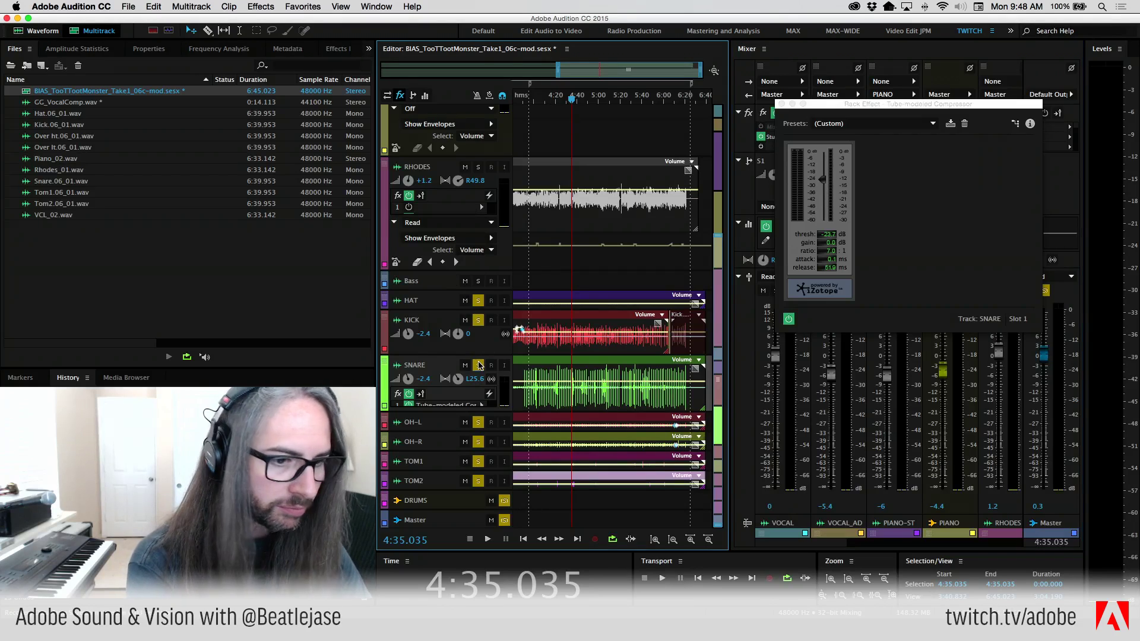
# Step: Play the soloed snare from about 4:05 with the Tube-modeled Compressor's meters in view
pyautogui.moveTo(572, 98); pyautogui.dragTo(541, 101)
pyautogui.moveTo(823, 107); pyautogui.dragTo(462, 77)
pyautogui.press('space')
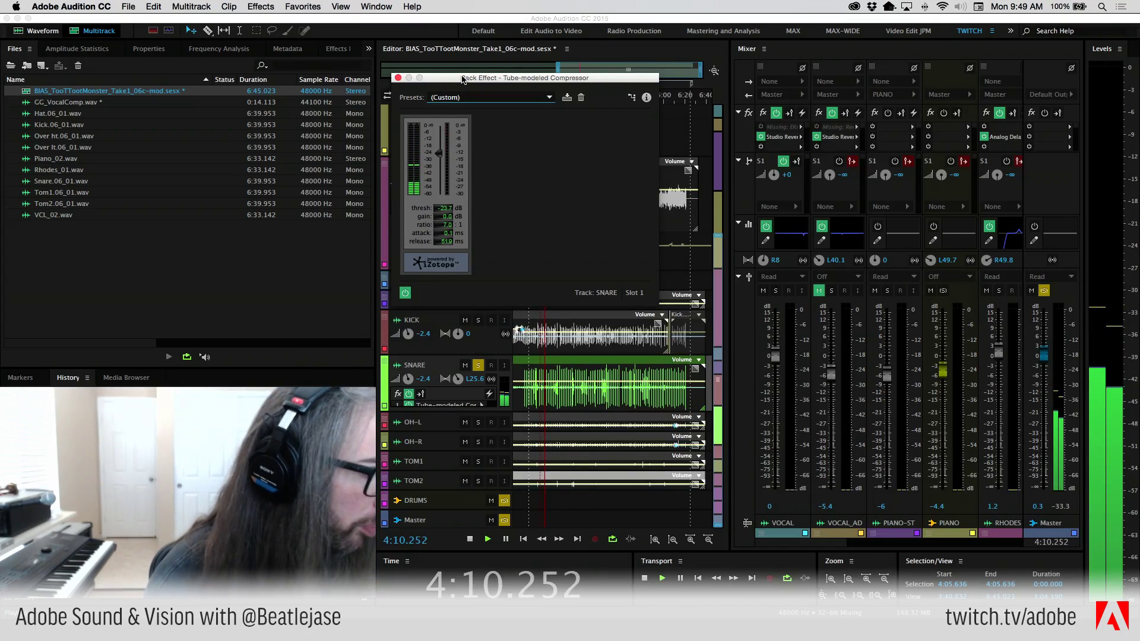
pyautogui.press('space')
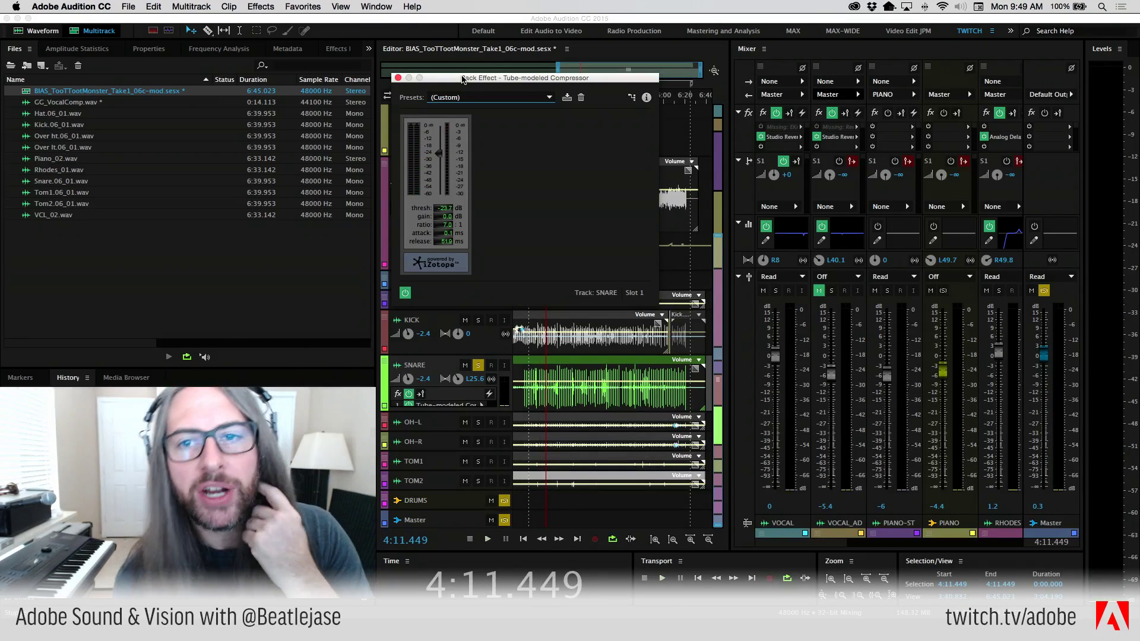
# Step: Apply the More Punch preset to the snare's Tube-modeled Compressor and move its window clear of the SNARE track
pyautogui.click(502, 98)
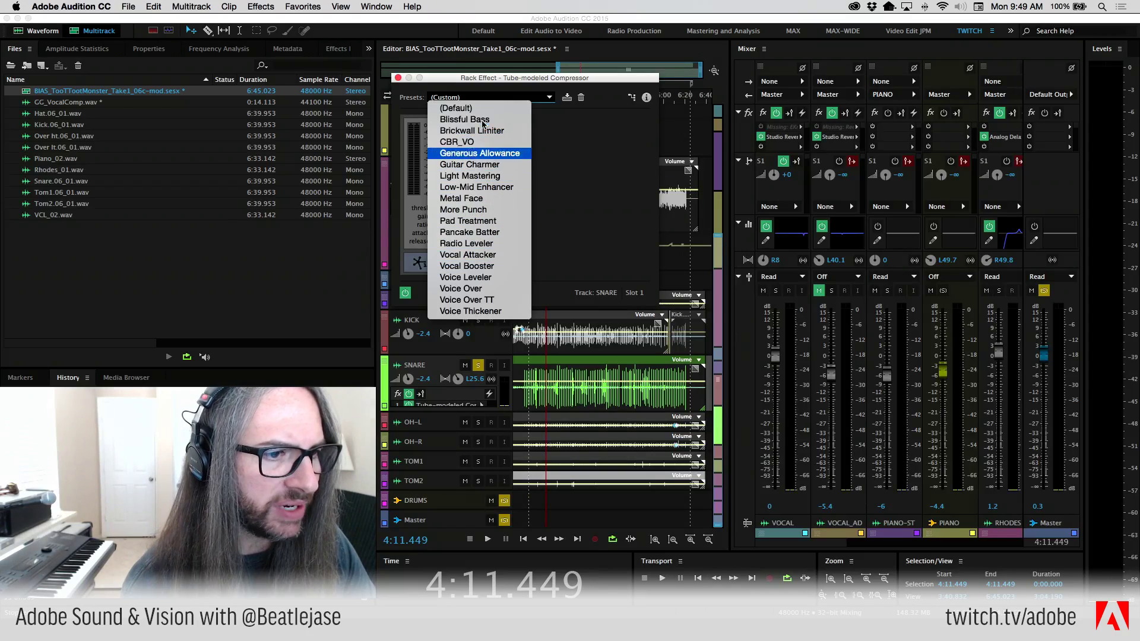
pyautogui.click(497, 210)
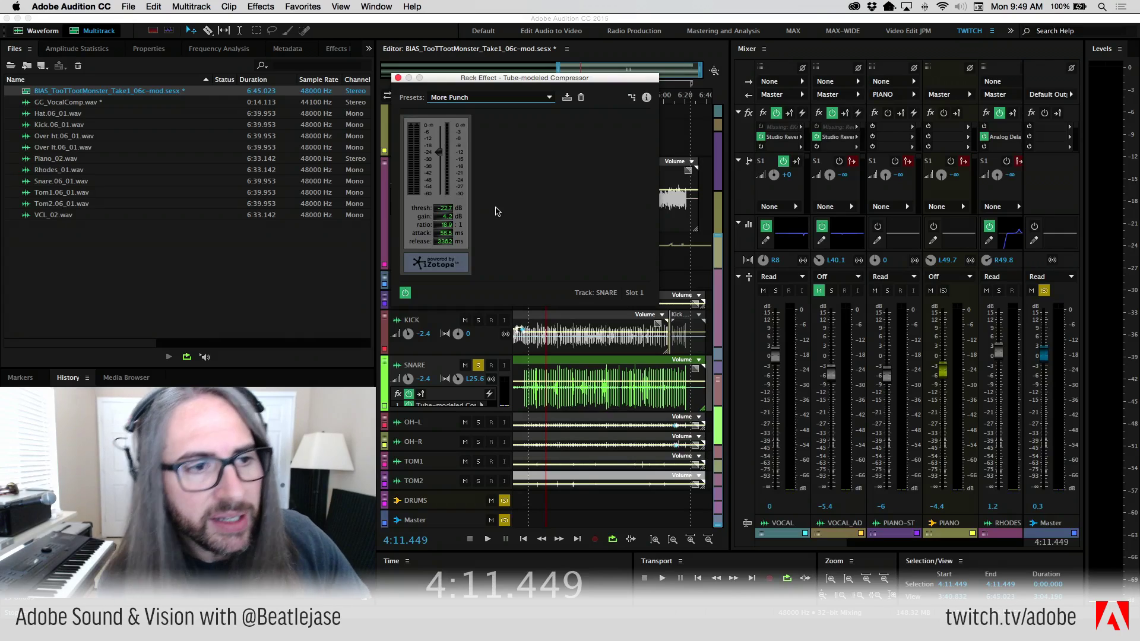
pyautogui.moveTo(525, 79); pyautogui.dragTo(689, 38)
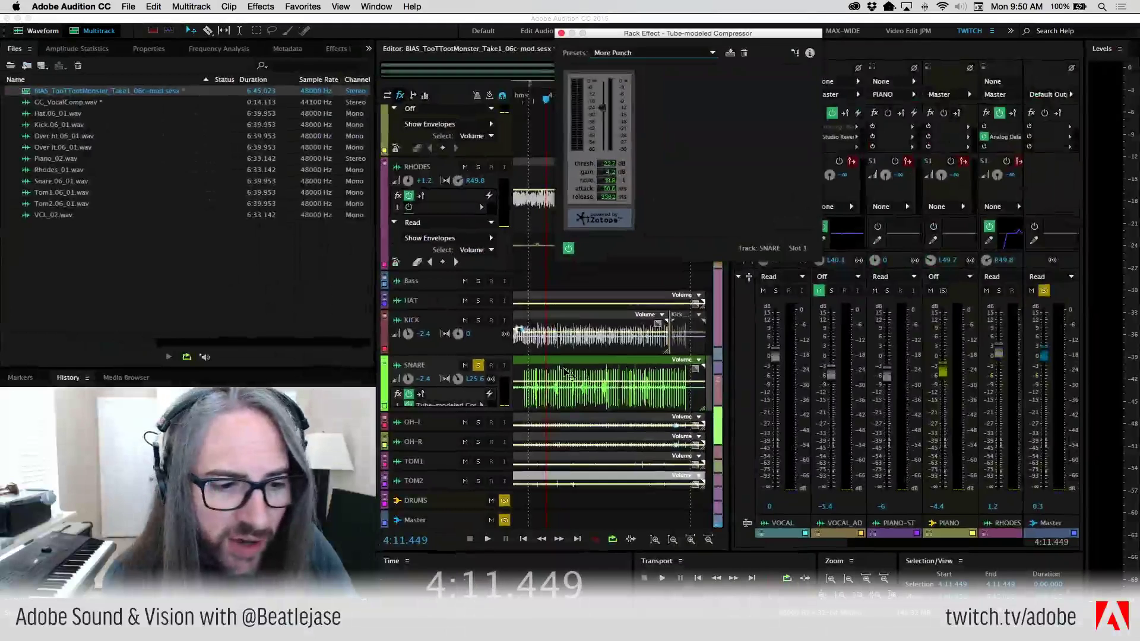
# Step: Open the SNARE clip in the Waveform editor and scan the whole file's amplitude statistics
pyautogui.doubleClick(569, 374)
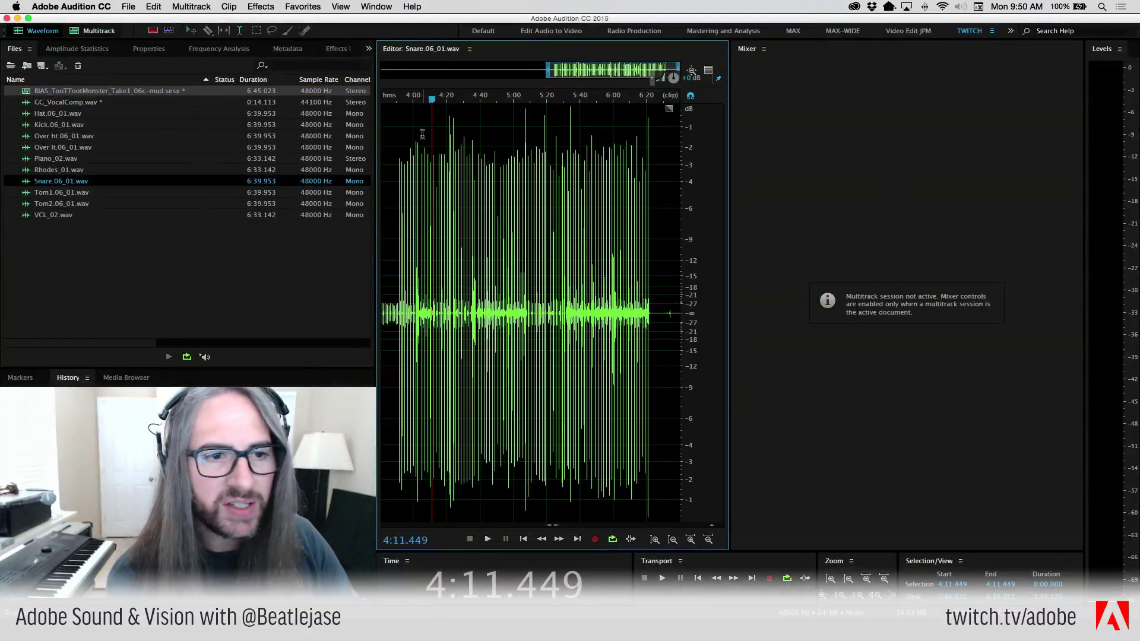
pyautogui.click(495, 229)
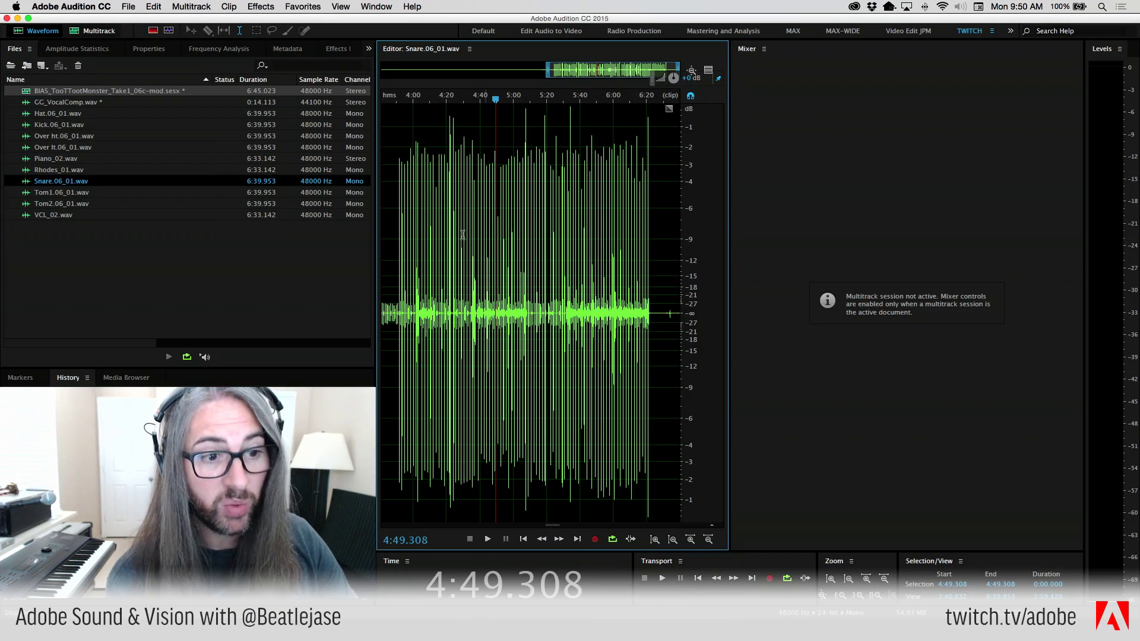
pyautogui.click(98, 51)
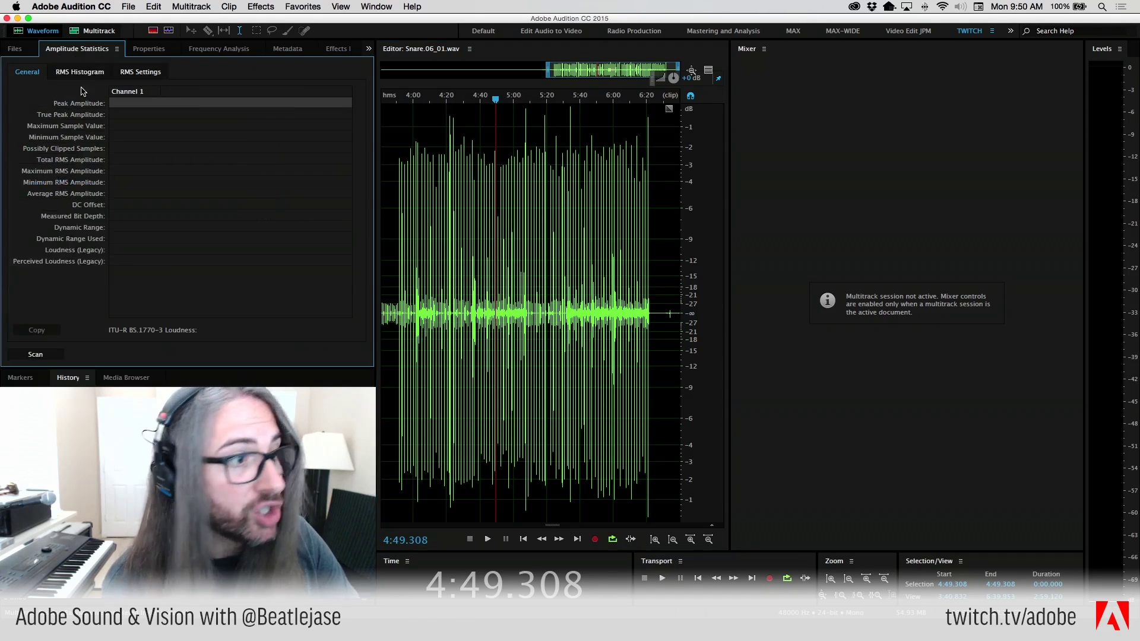
pyautogui.click(36, 355)
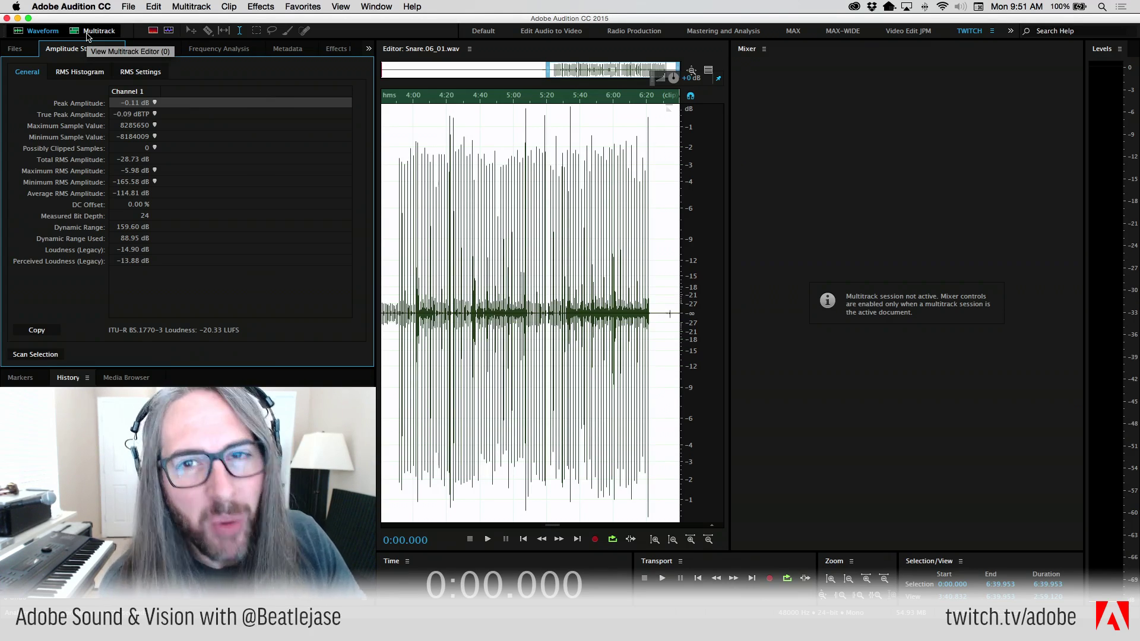
# Step: Reopen the SNARE clip from the multitrack session, select from about 3:48 to the end, and examine the snare hits' peaks
pyautogui.click(87, 32)
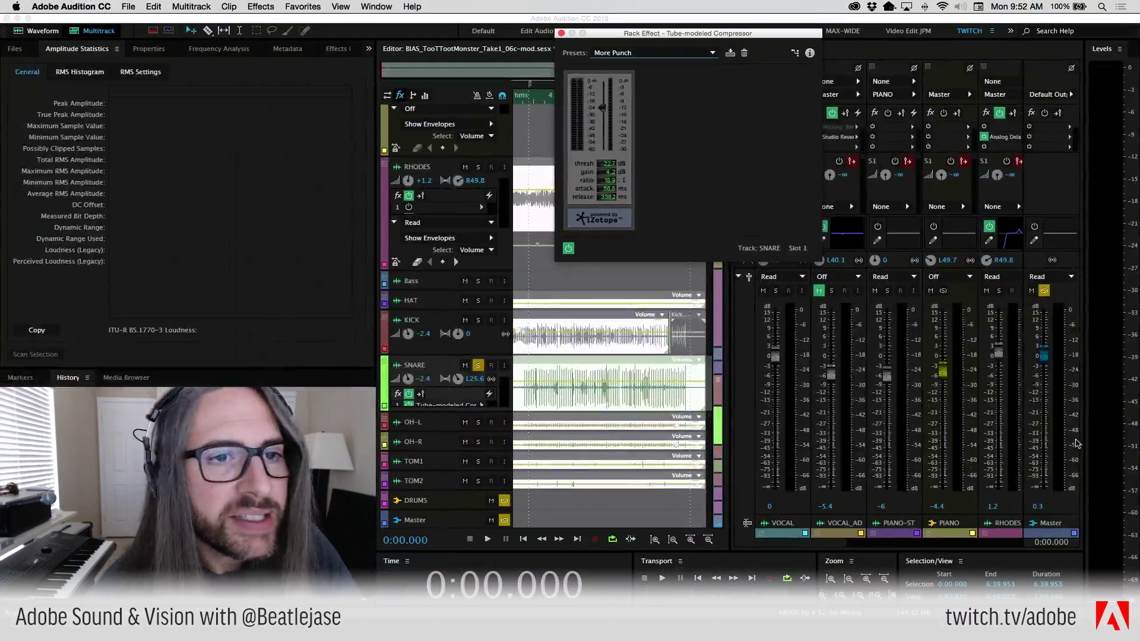
pyautogui.click(561, 33)
pyautogui.doubleClick(543, 371)
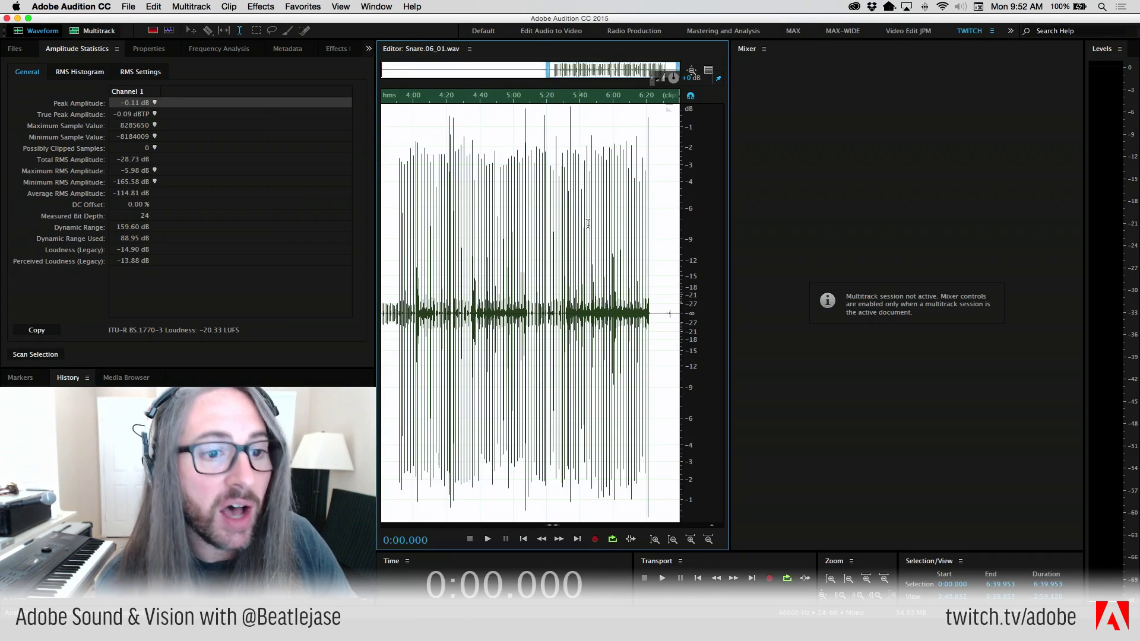
pyautogui.moveTo(394, 249); pyautogui.dragTo(750, 274)
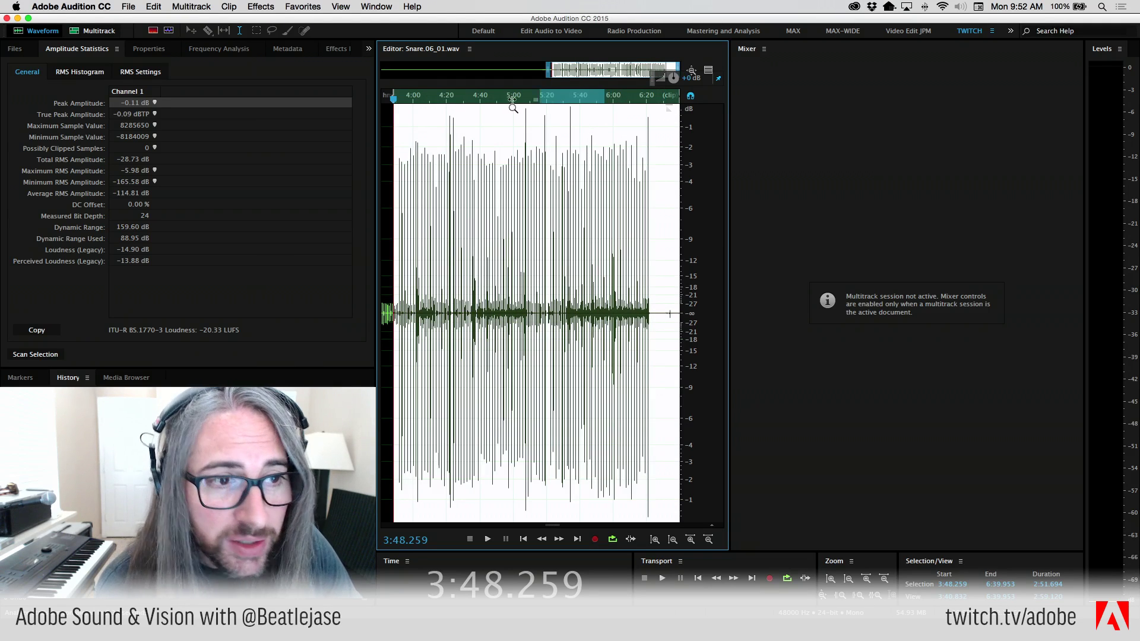
pyautogui.moveTo(520, 106); pyautogui.dragTo(483, 106)
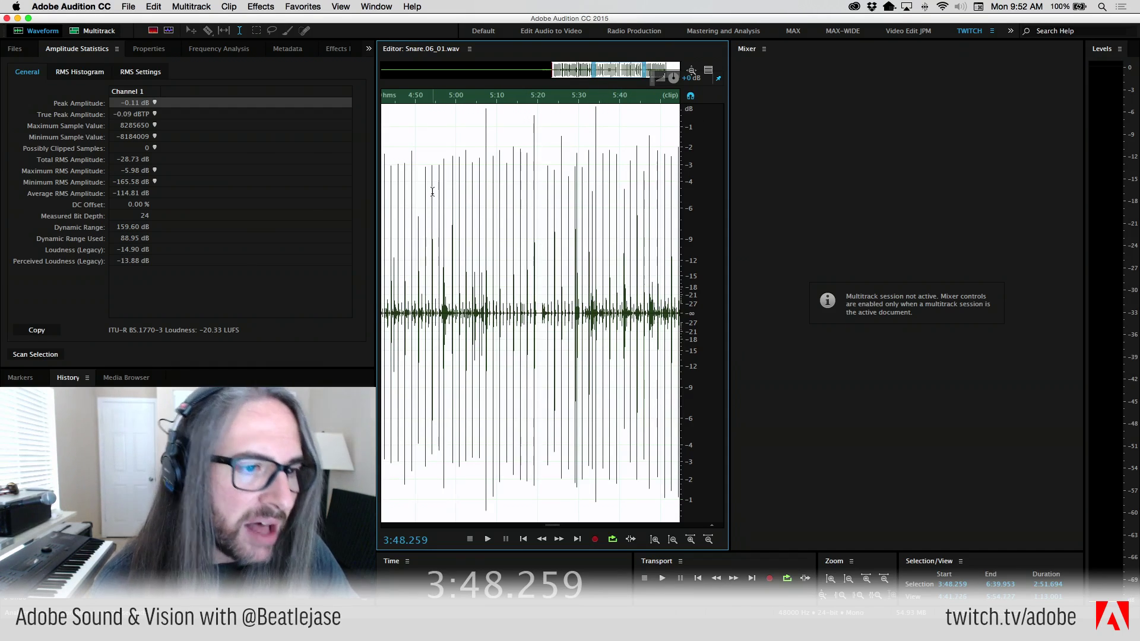
pyautogui.hscroll(-15, 432, 192)
pyautogui.hscroll(-2, 658, 295)
pyautogui.hscroll(10, 658, 295)
pyautogui.press('\\')
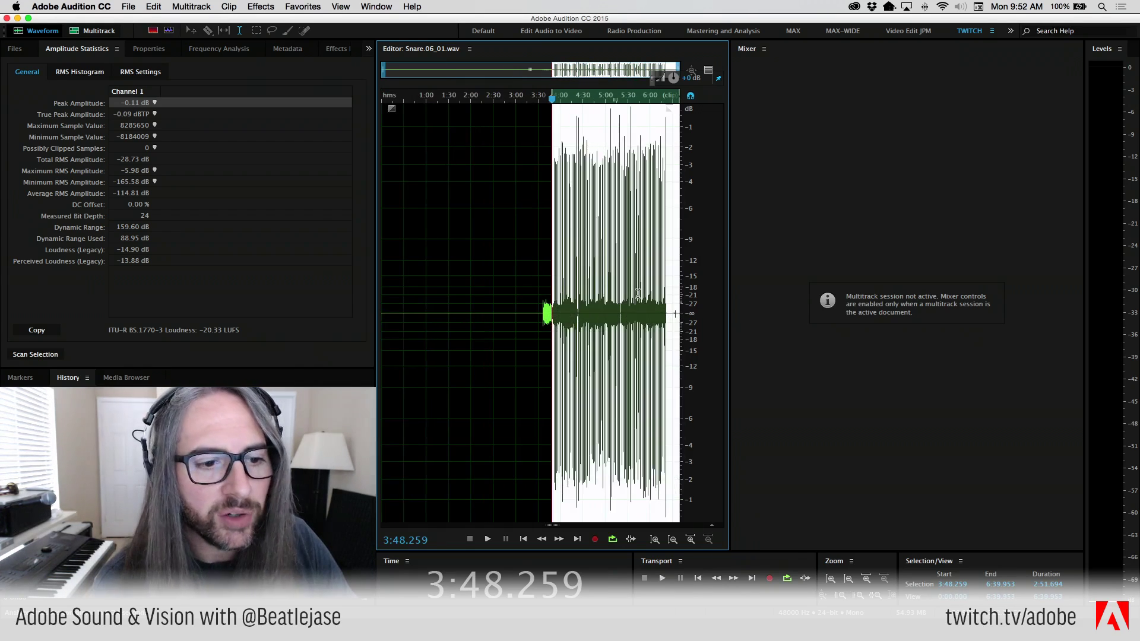
# Step: Clear the selection and play the raw snare file from about 3:50
pyautogui.click(506, 244)
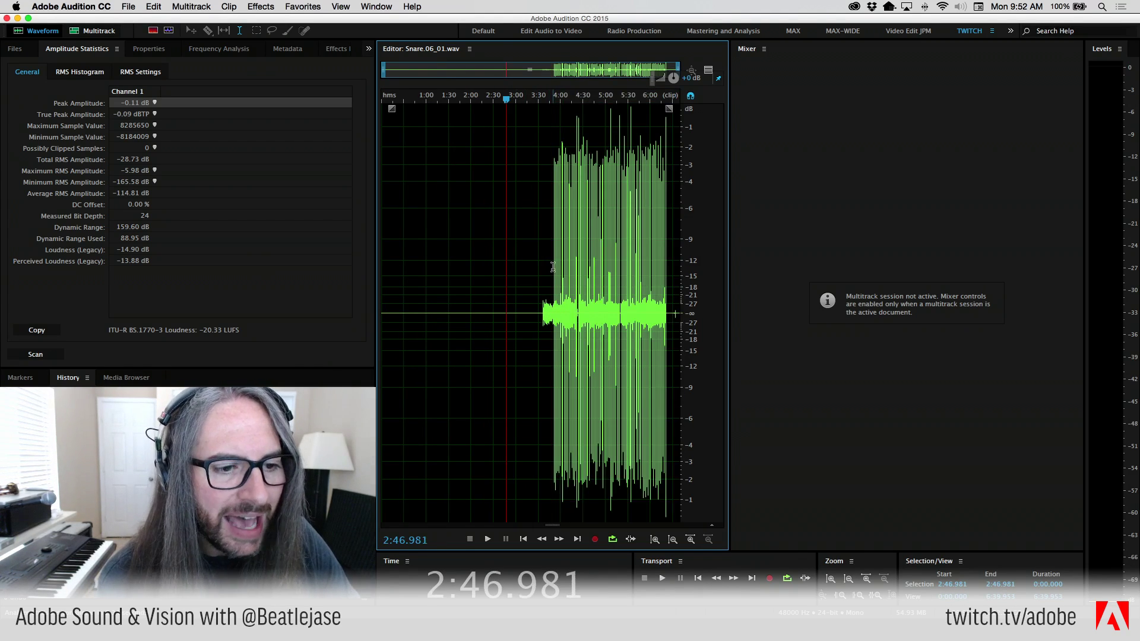
pyautogui.click(552, 267)
pyautogui.press('space')
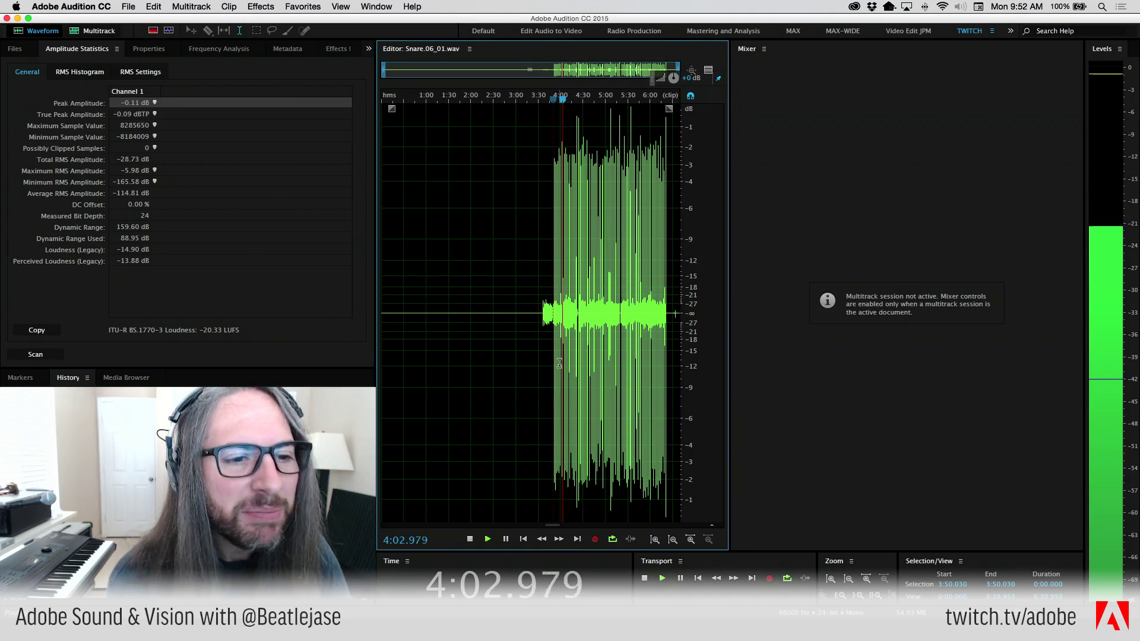
pyautogui.press('space')
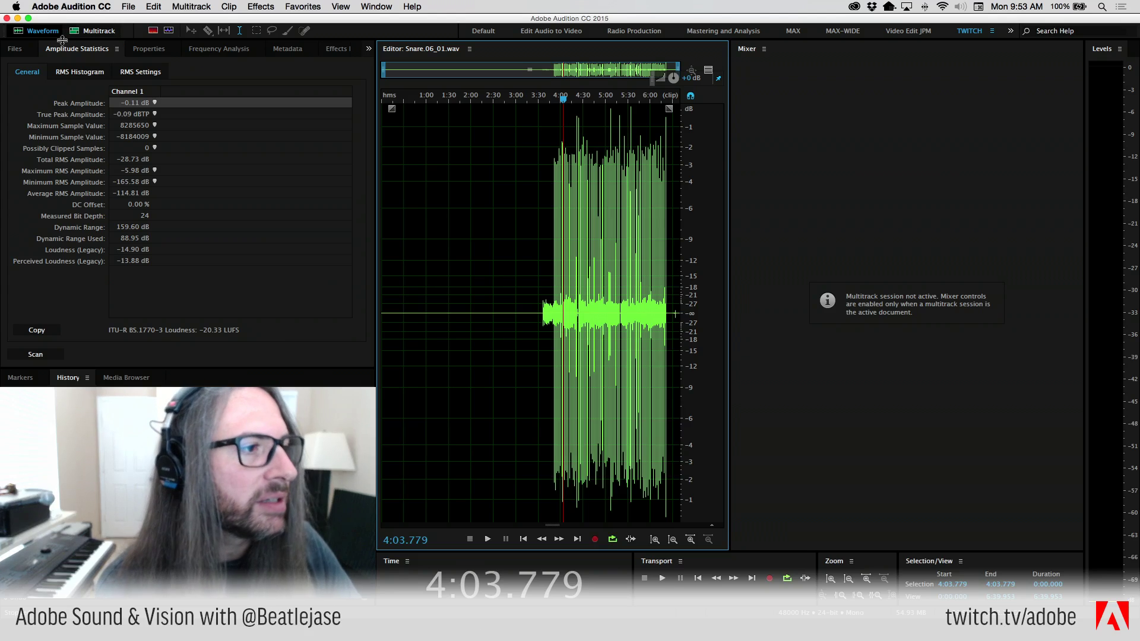
# Step: Return to the multitrack session and move the Tube-modeled Compressor window farther away from the tracks
pyautogui.click(99, 31)
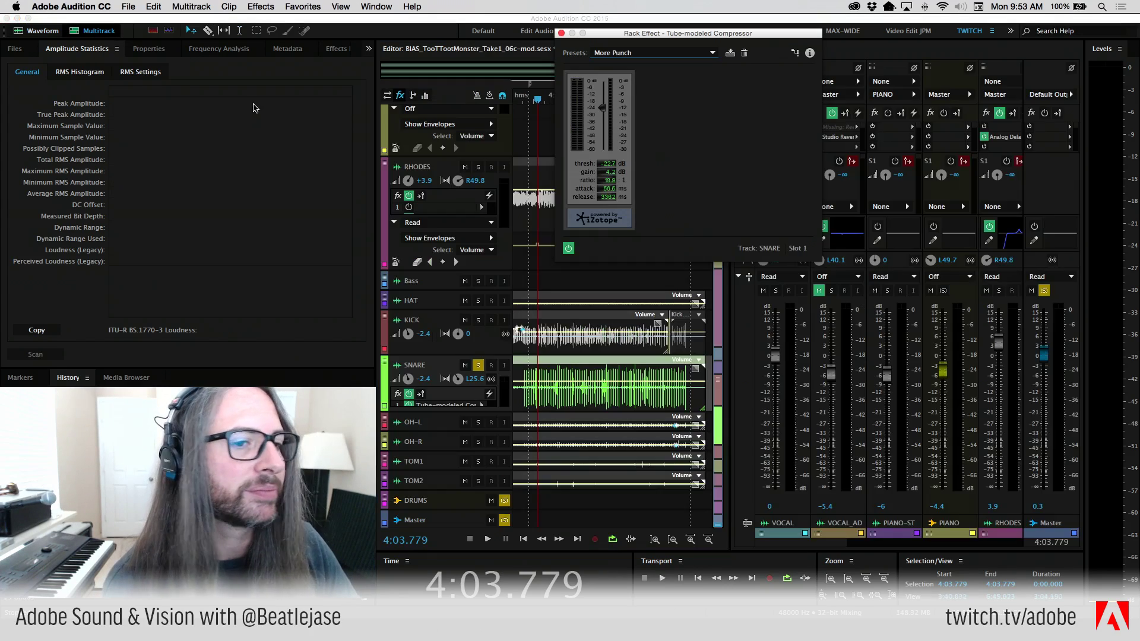
pyautogui.click(660, 35)
pyautogui.moveTo(660, 36); pyautogui.dragTo(660, 22)
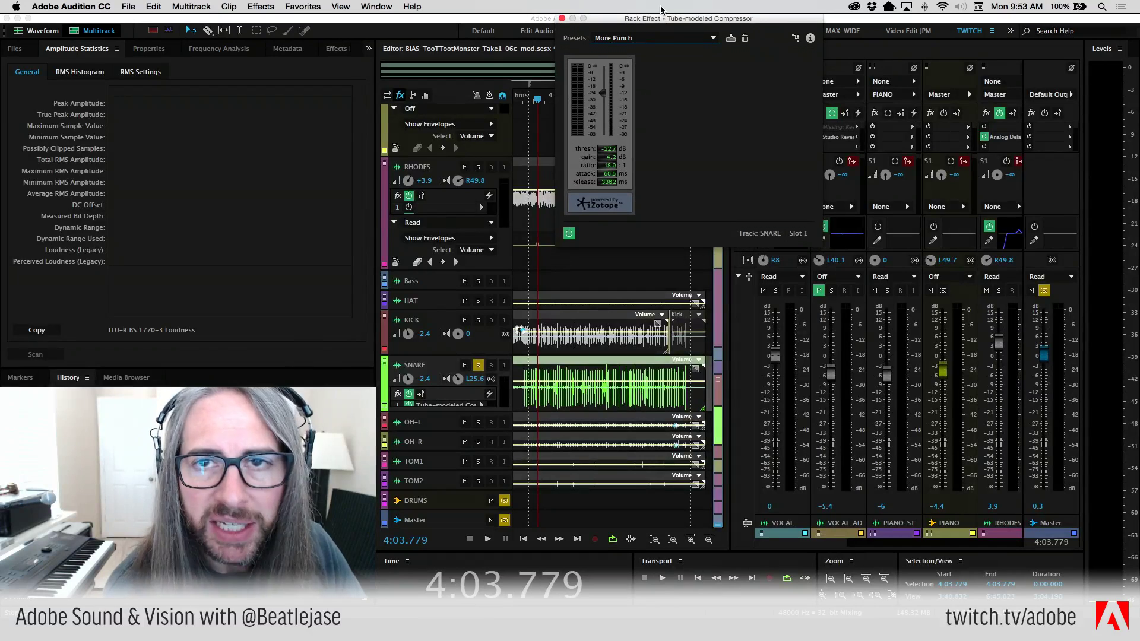
# Step: Set the Tube-modeled Compressor's threshold and gain to 0 dB
pyautogui.click(607, 148)
pyautogui.write('0')
pyautogui.press('Return')
pyautogui.scroll(5, 600, 159)
pyautogui.click(601, 157)
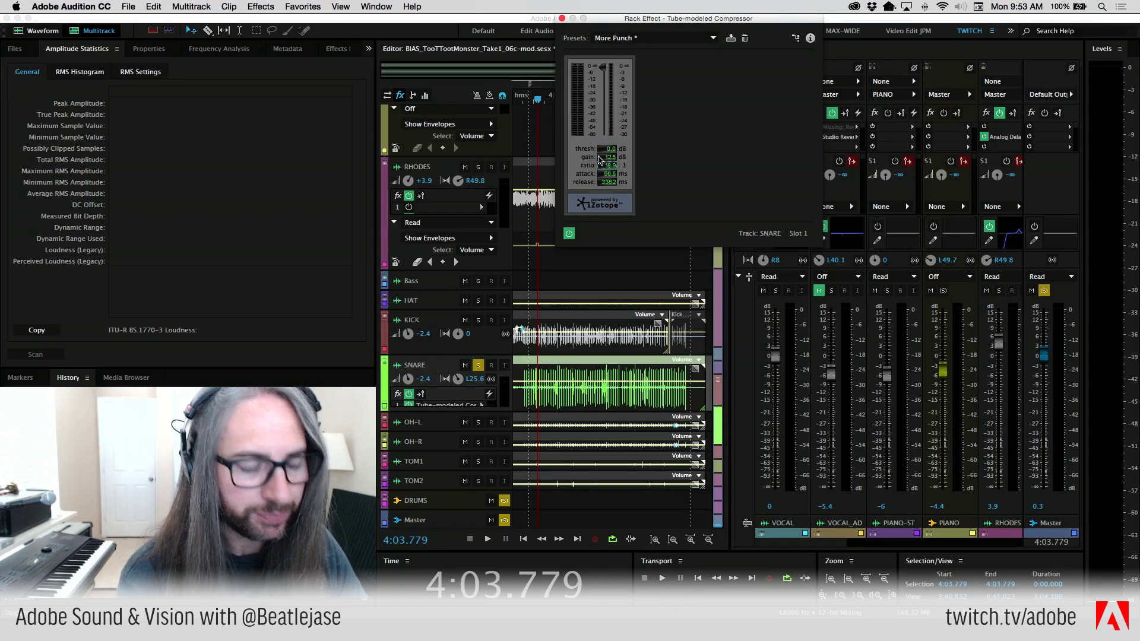
pyautogui.write('000')
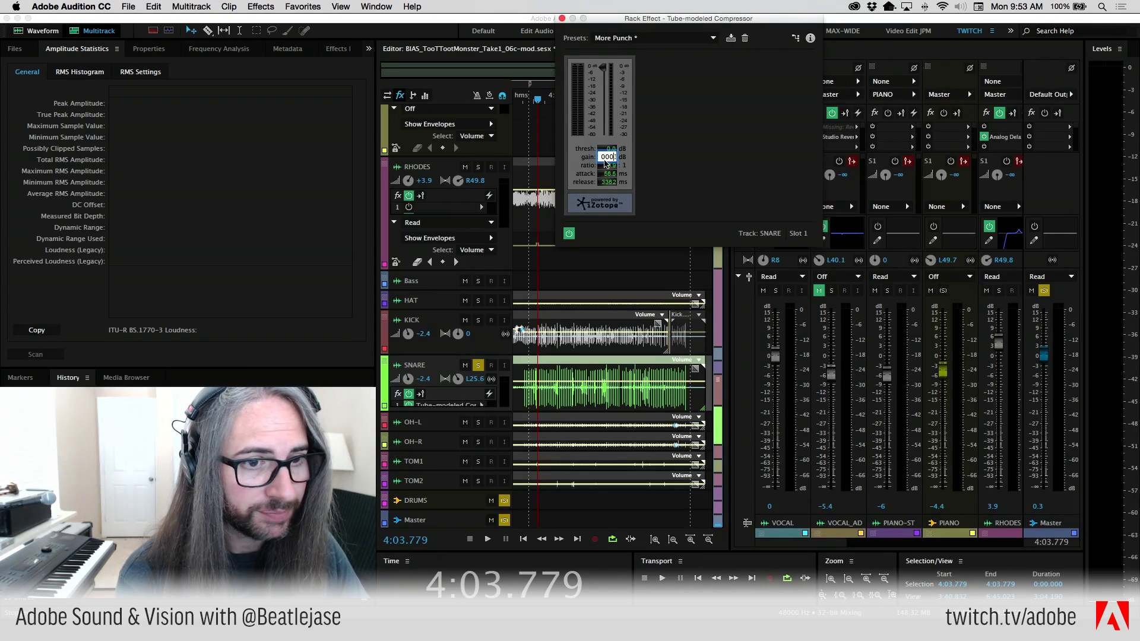
pyautogui.press('Delete')
pyautogui.press('Delete')
pyautogui.press('Delete')
pyautogui.press('Tab')
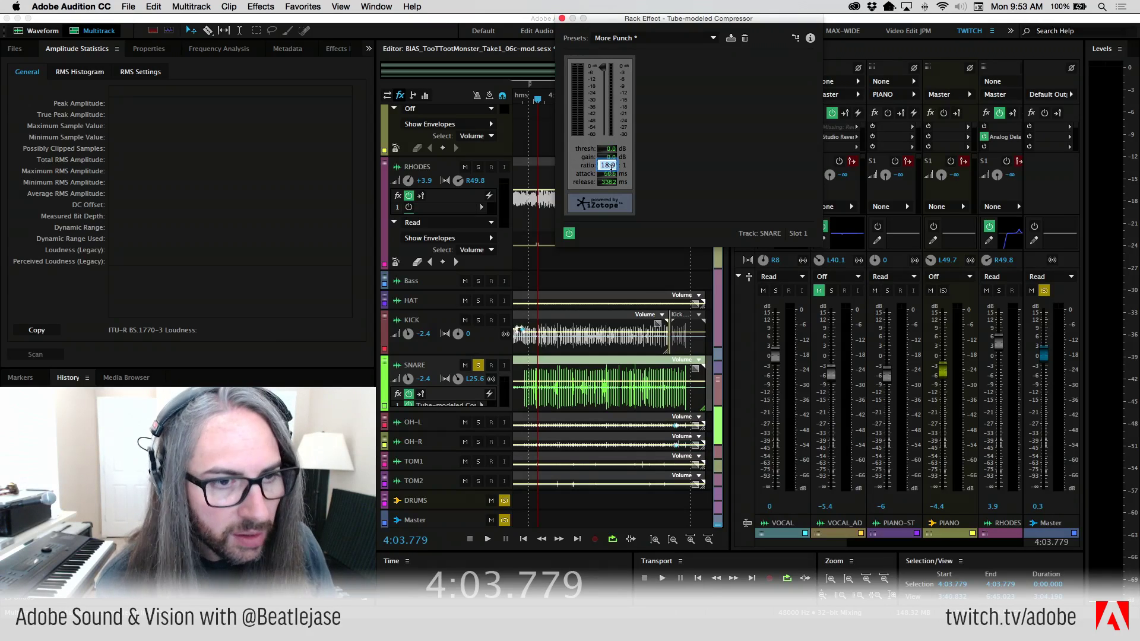
# Step: Set the compressor's ratio to 5, lower its attack to 0.1 ms, and shorten its release
pyautogui.write('5')
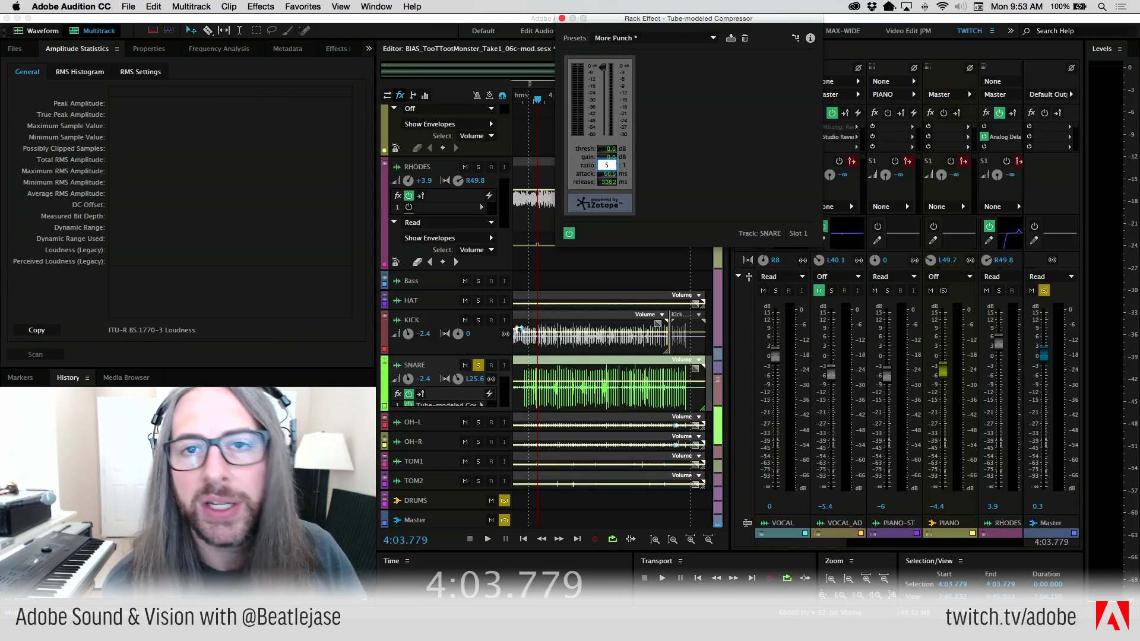
pyautogui.press('Return')
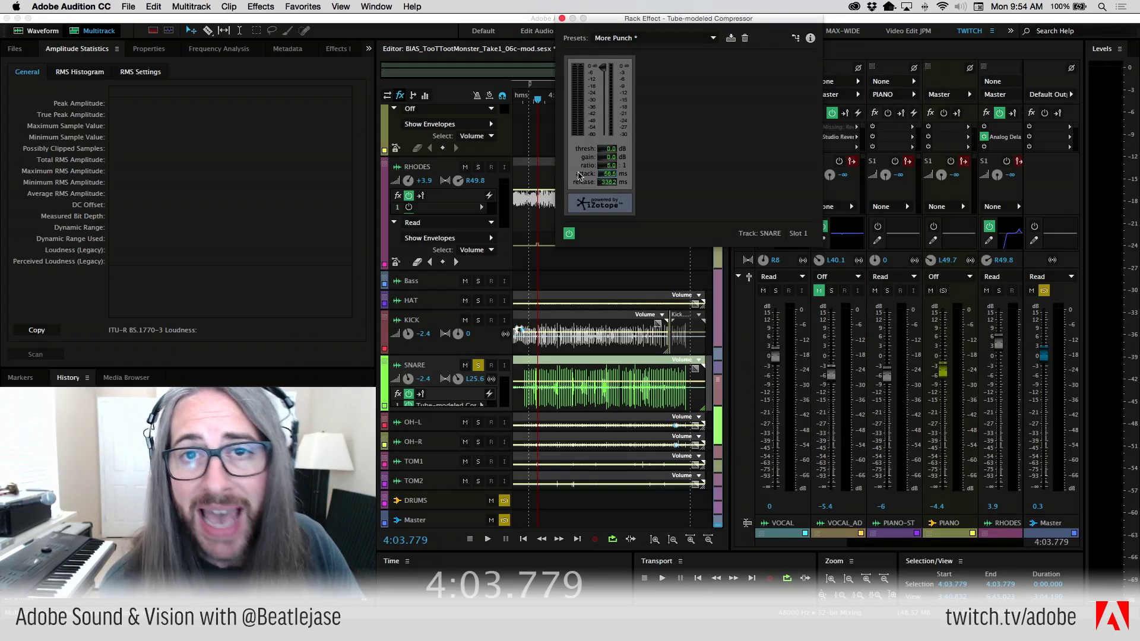
pyautogui.moveTo(610, 179); pyautogui.dragTo(359, 179)
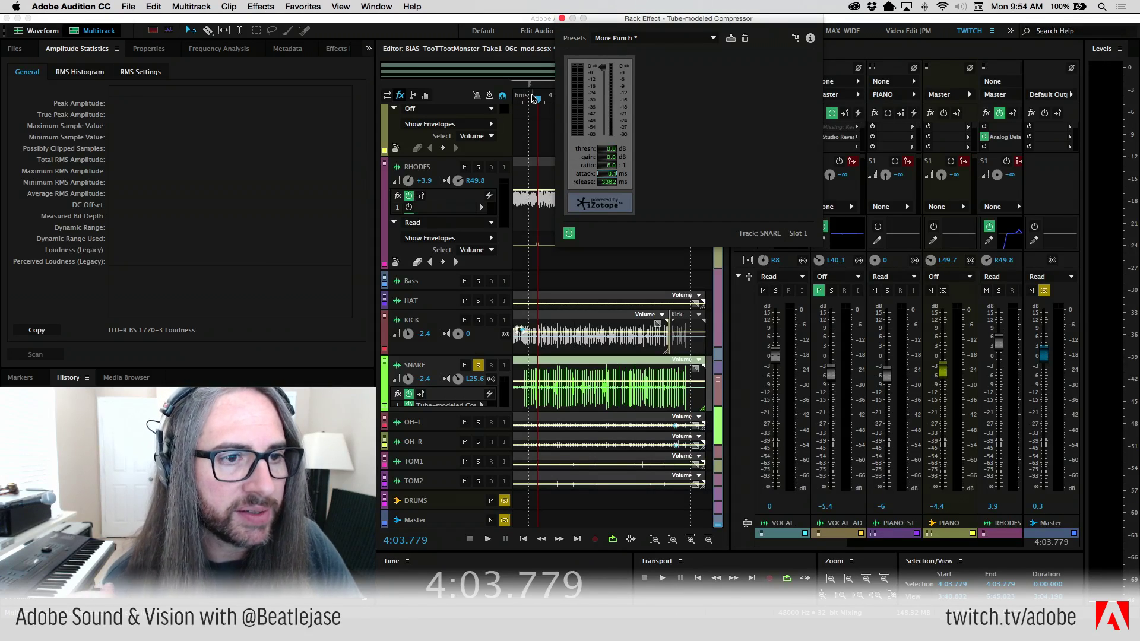
pyautogui.click(608, 182)
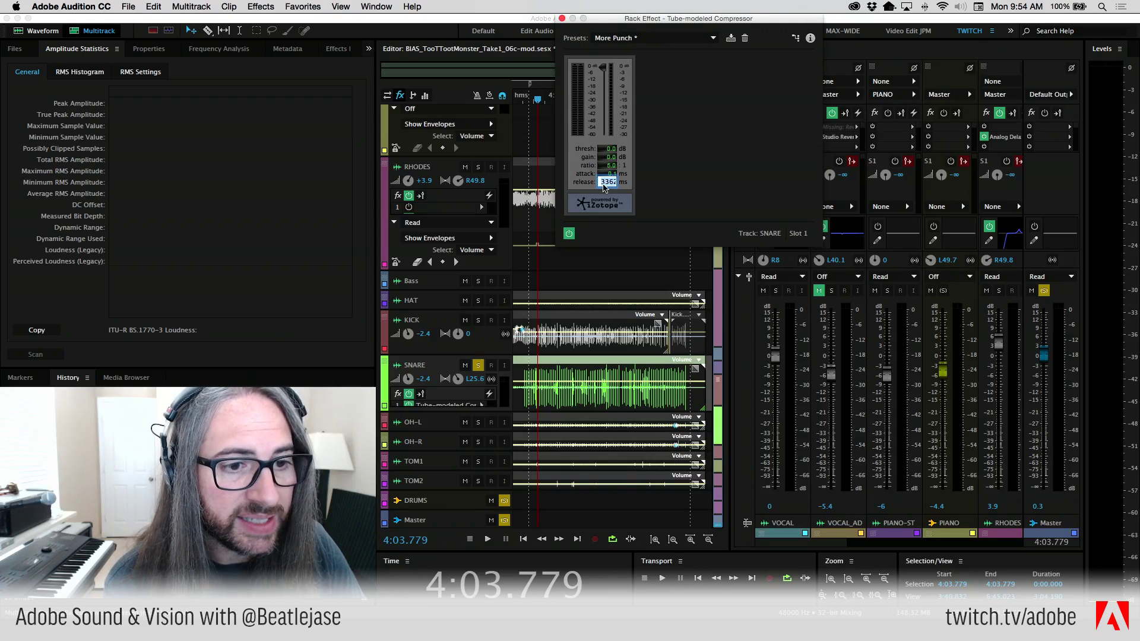
pyautogui.click(684, 186)
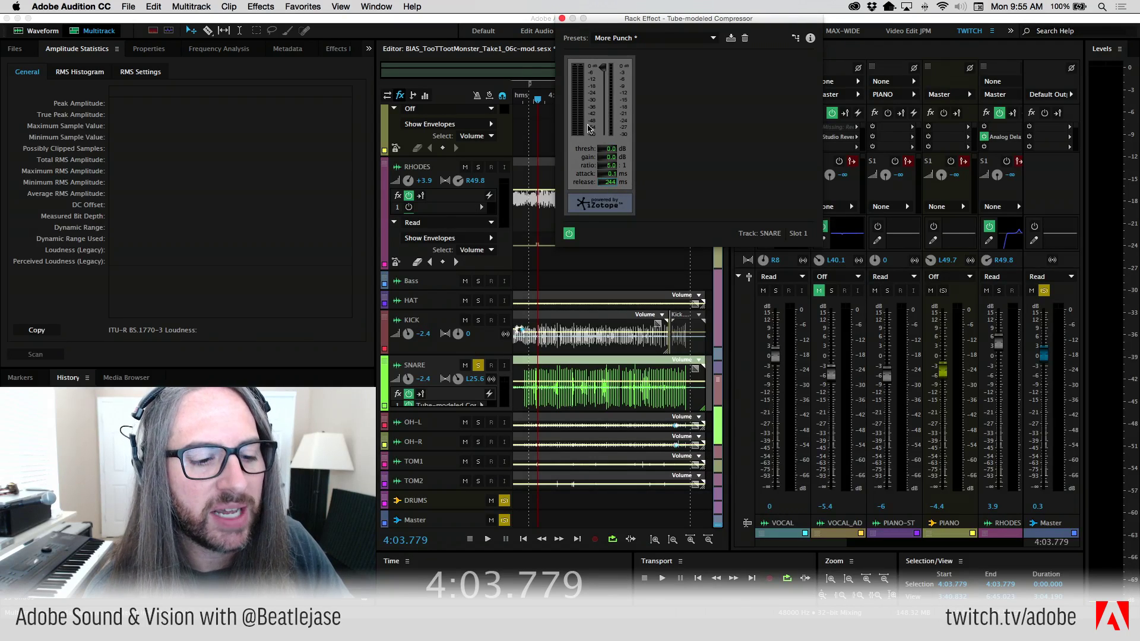
# Step: Play the snare from about 3:50, lower the compressor's threshold, and raise the SNARE track volume to +9.9 dB
pyautogui.moveTo(536, 98); pyautogui.dragTo(532, 103)
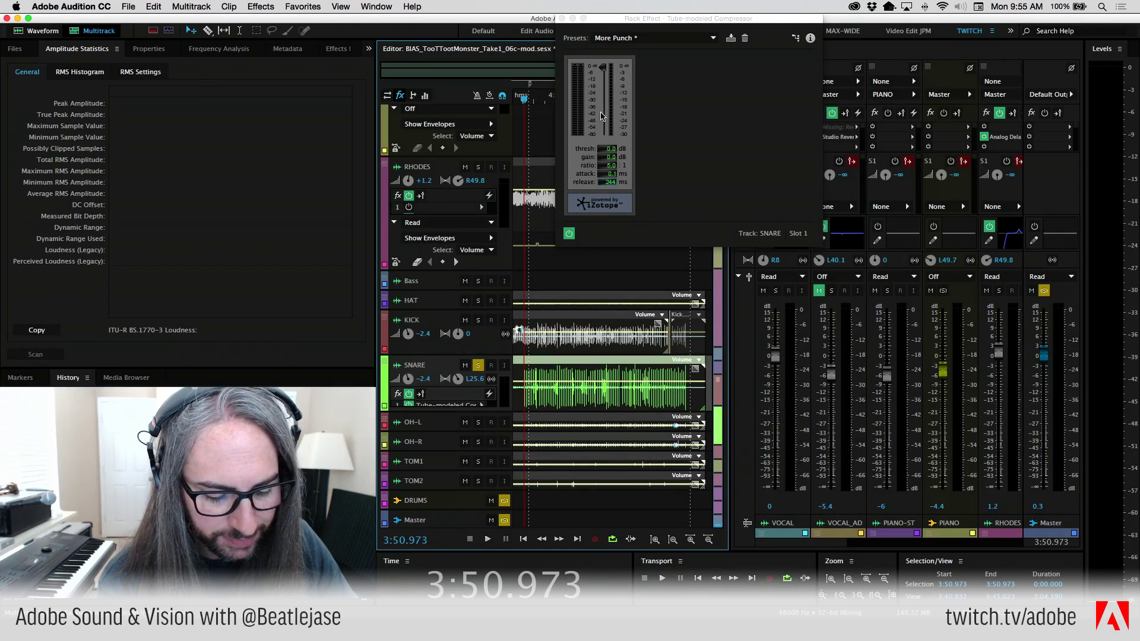
pyautogui.press('space')
pyautogui.moveTo(603, 70); pyautogui.dragTo(603, 84)
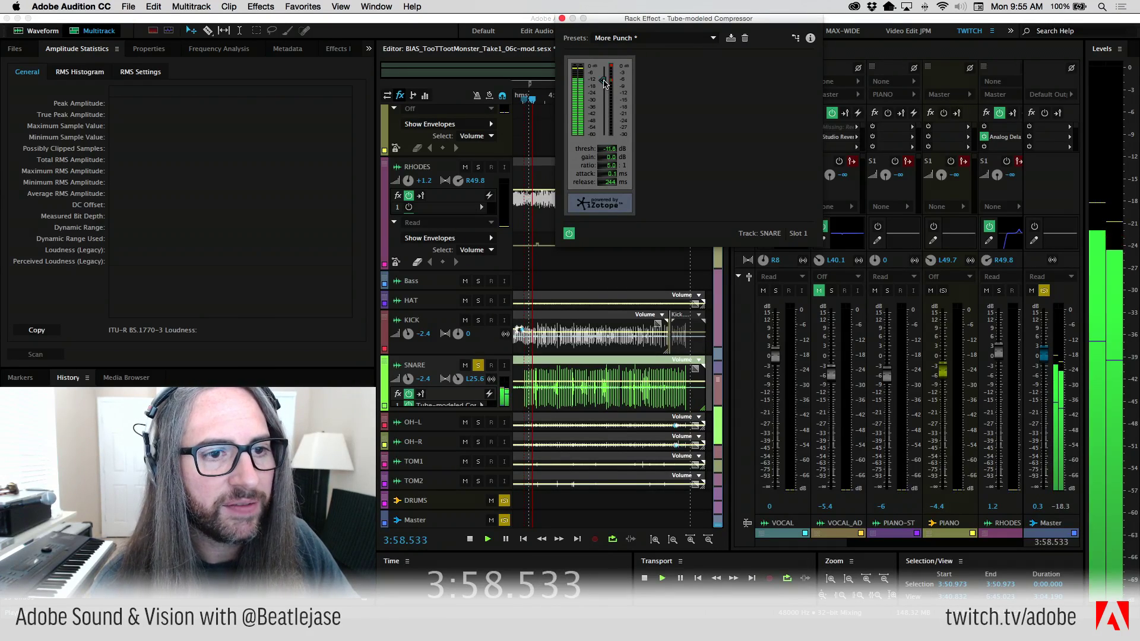
pyautogui.moveTo(605, 83); pyautogui.dragTo(603, 87)
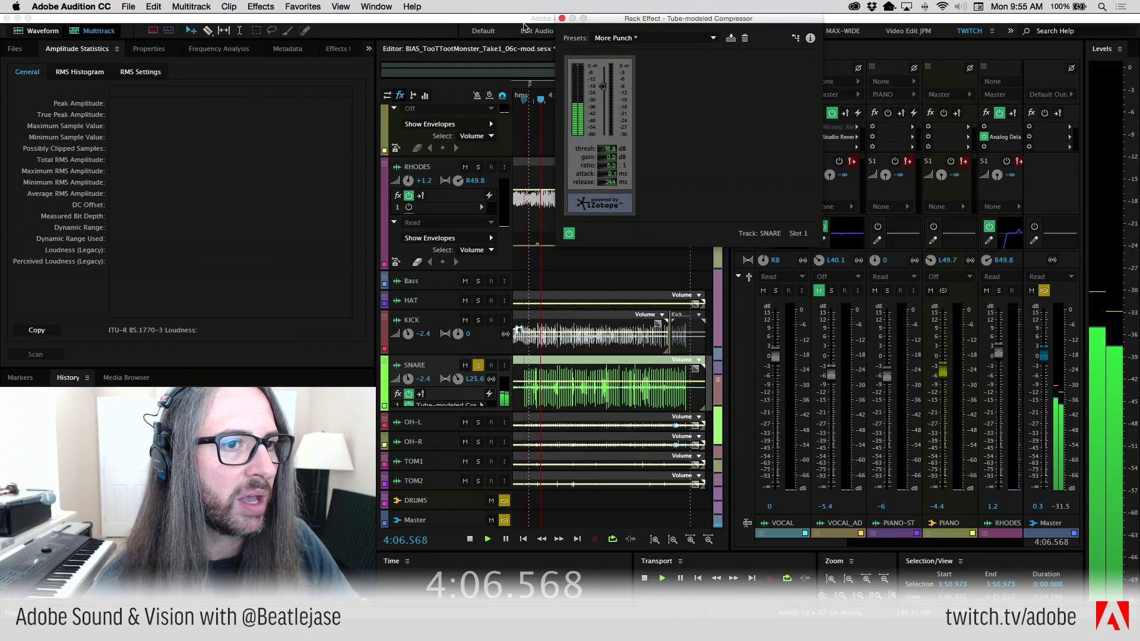
pyautogui.moveTo(409, 380); pyautogui.dragTo(409, 357)
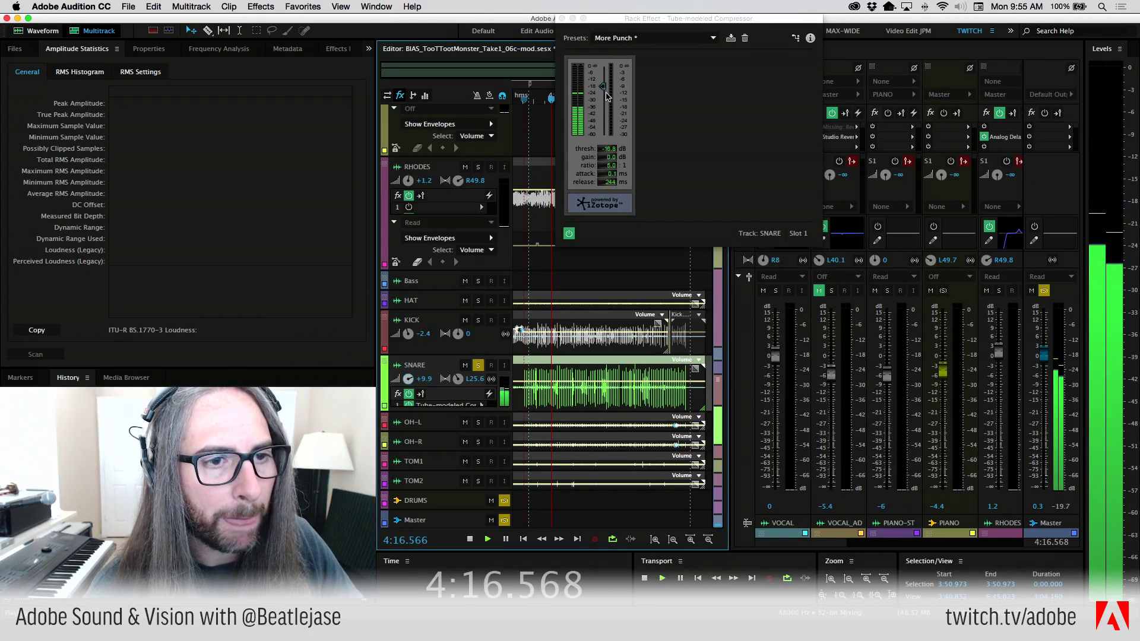
# Step: Lengthen the compressor's attack and shorten its release to about 75 ms while listening to the snare
pyautogui.click(610, 178)
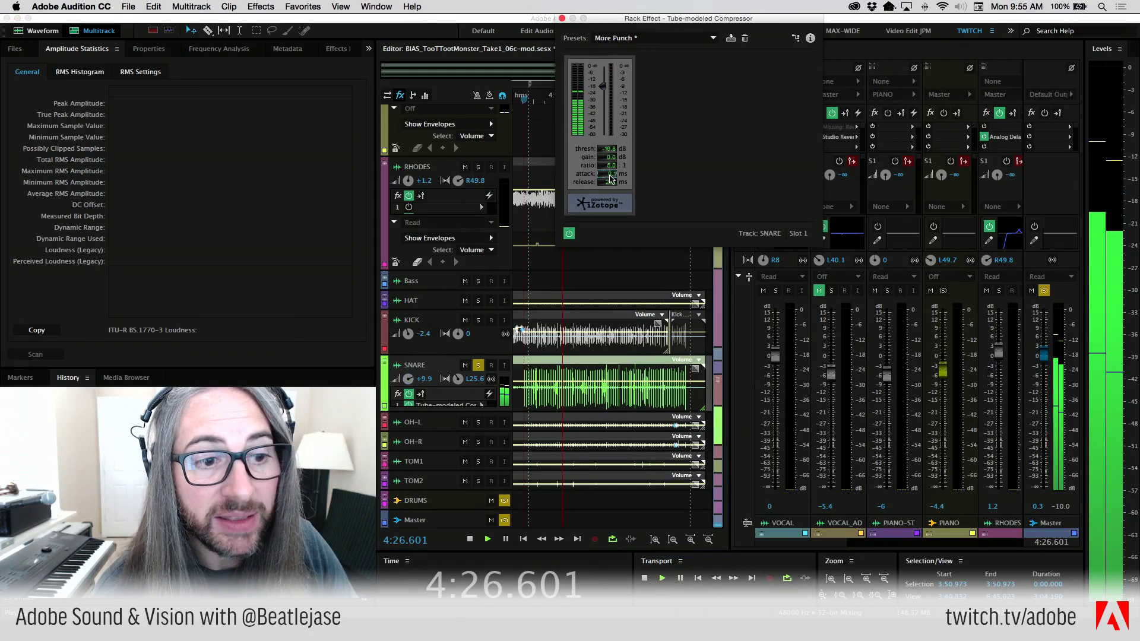
pyautogui.moveTo(617, 178); pyautogui.dragTo(729, 176)
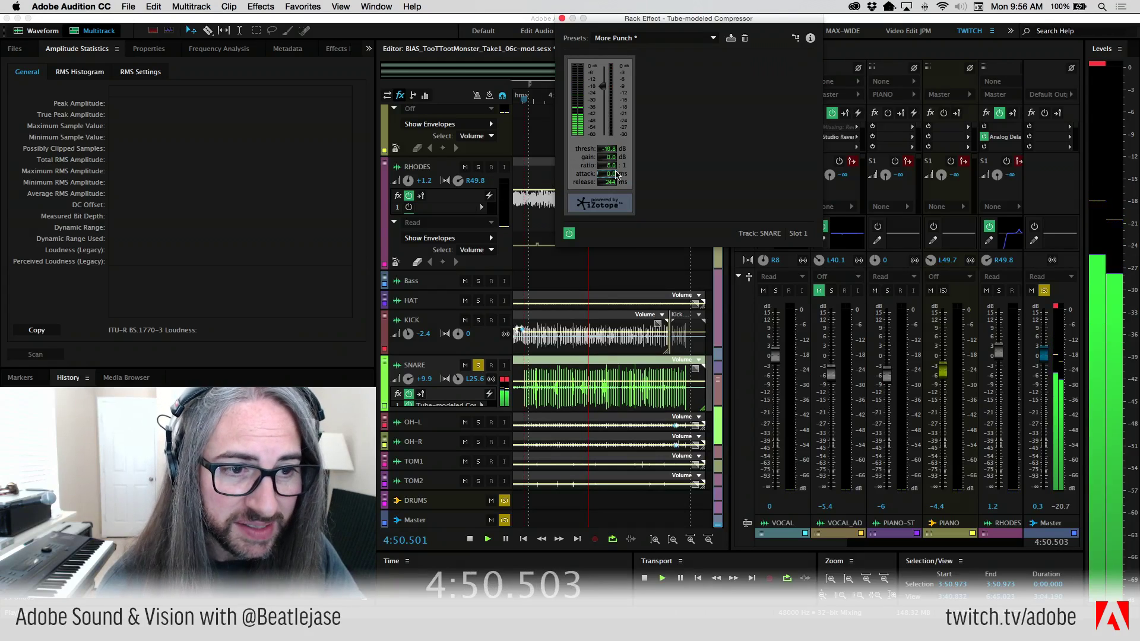
pyautogui.moveTo(616, 174); pyautogui.dragTo(638, 180)
pyautogui.moveTo(714, 179); pyautogui.dragTo(657, 182)
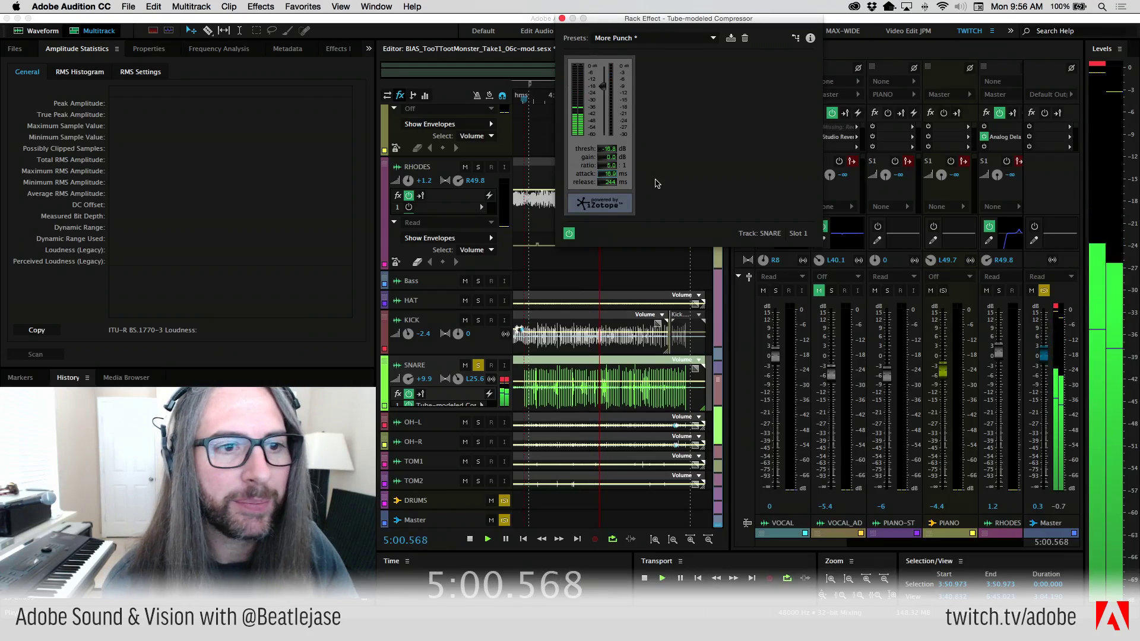
pyautogui.moveTo(614, 182); pyautogui.dragTo(616, 187)
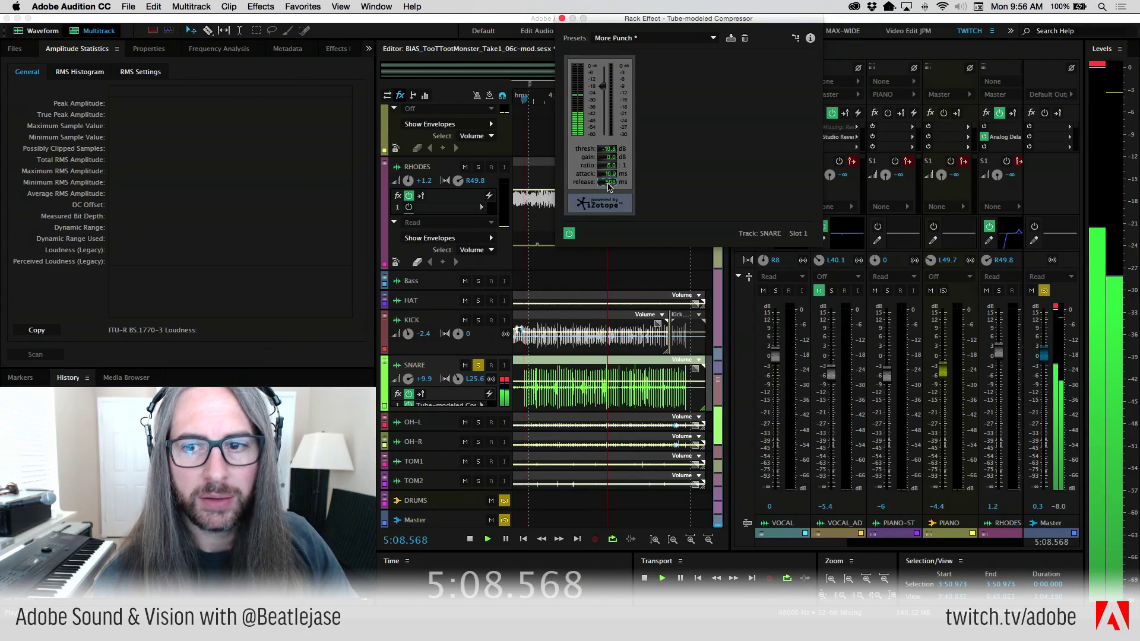
pyautogui.press('space')
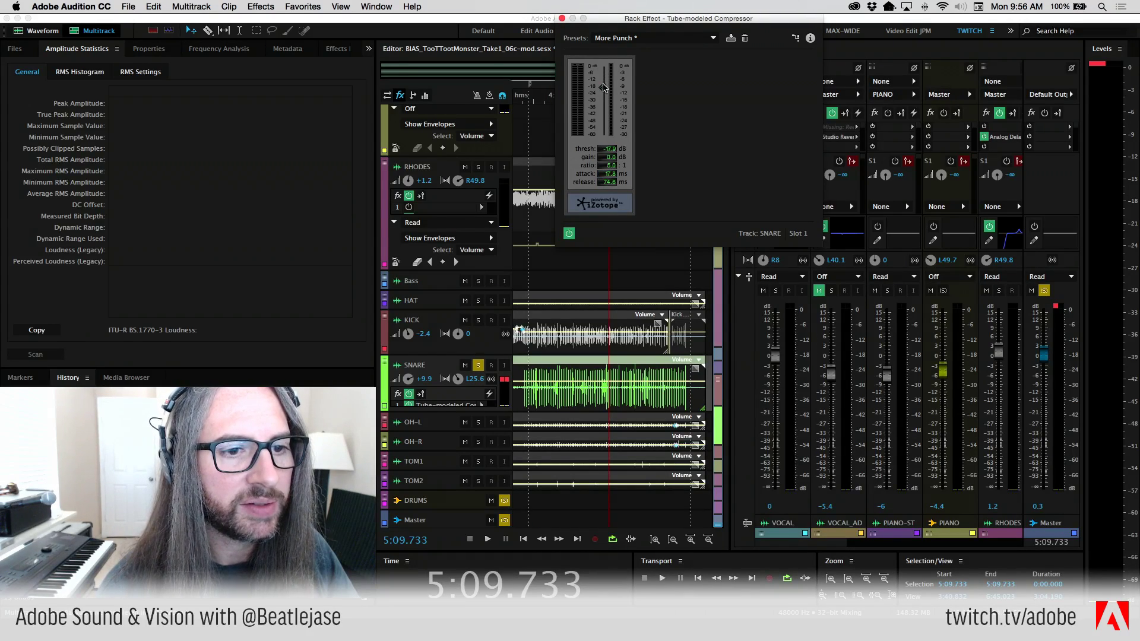
# Step: Replay the snare from about 4:05, lower the compressor's gain to -2.8 dB, and compare the bypassed and active sound
pyautogui.click(537, 94)
pyautogui.press('space')
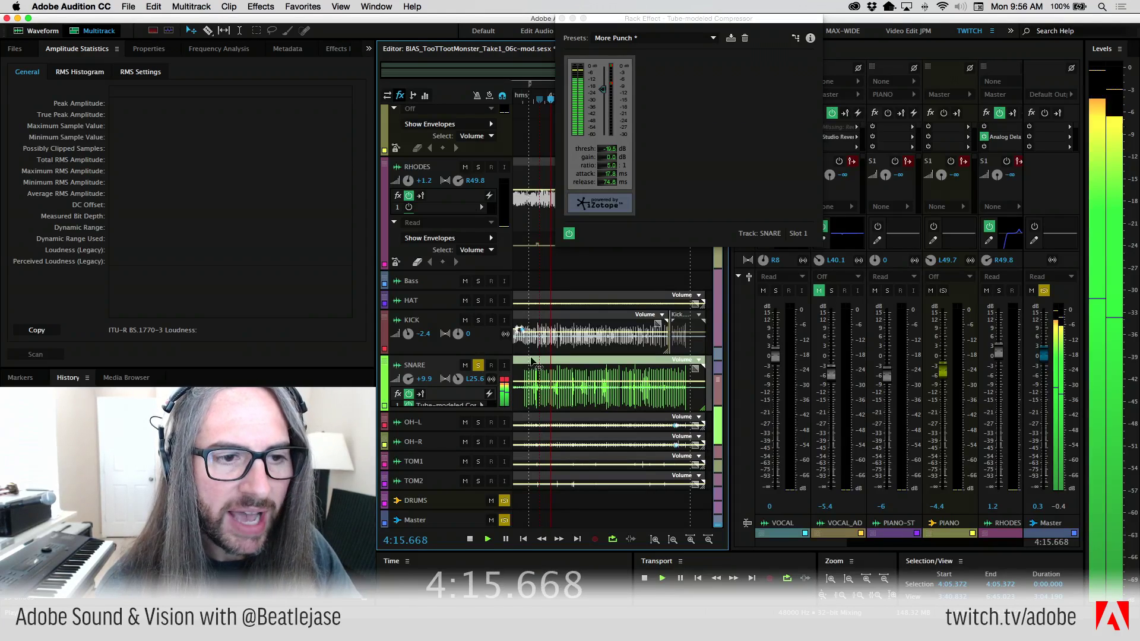
pyautogui.moveTo(603, 156); pyautogui.dragTo(592, 159)
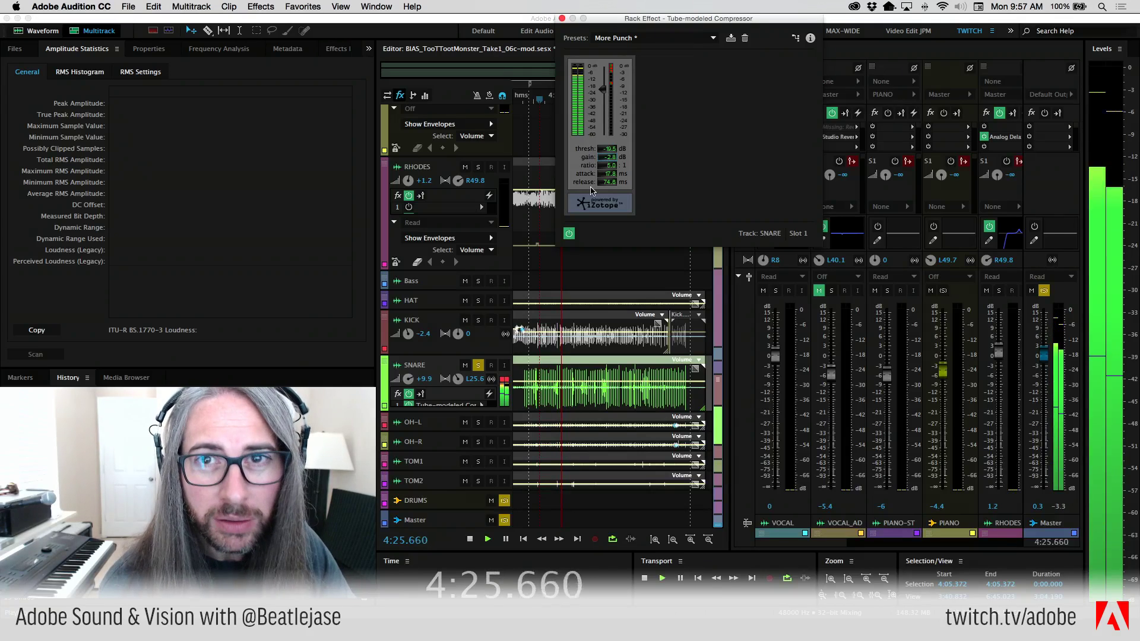
pyautogui.click(569, 233)
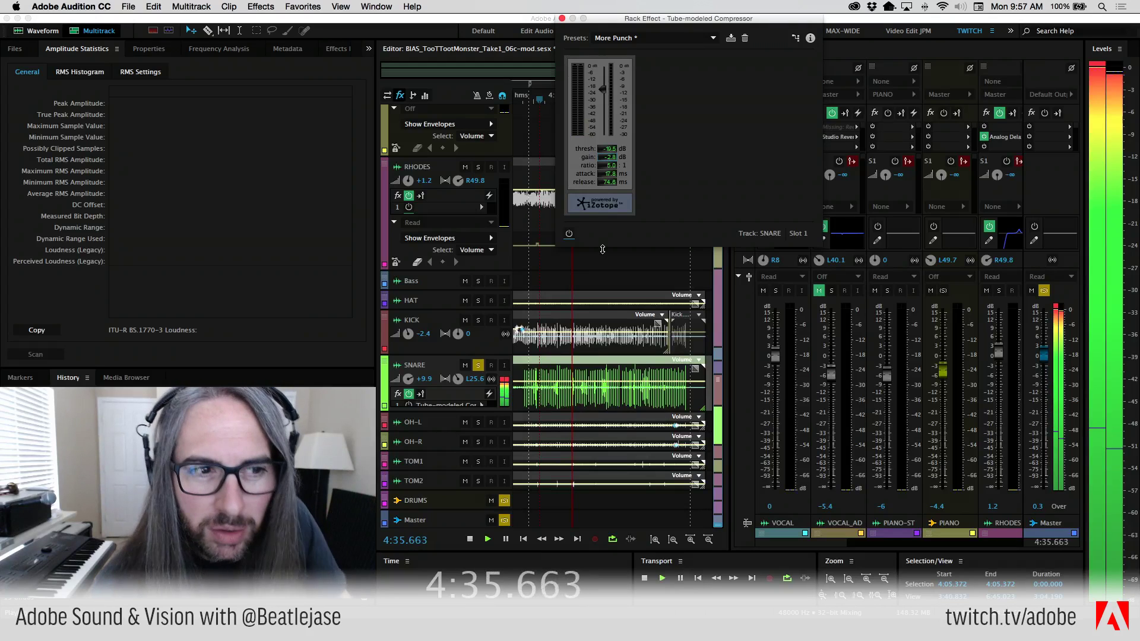
pyautogui.click(569, 234)
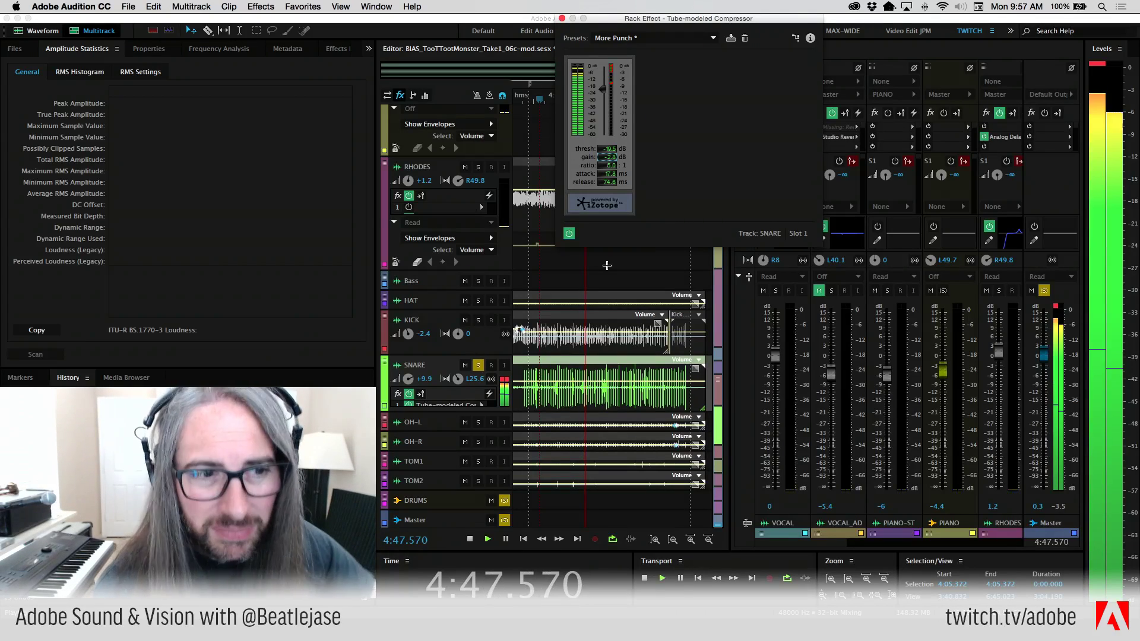
pyautogui.press('space')
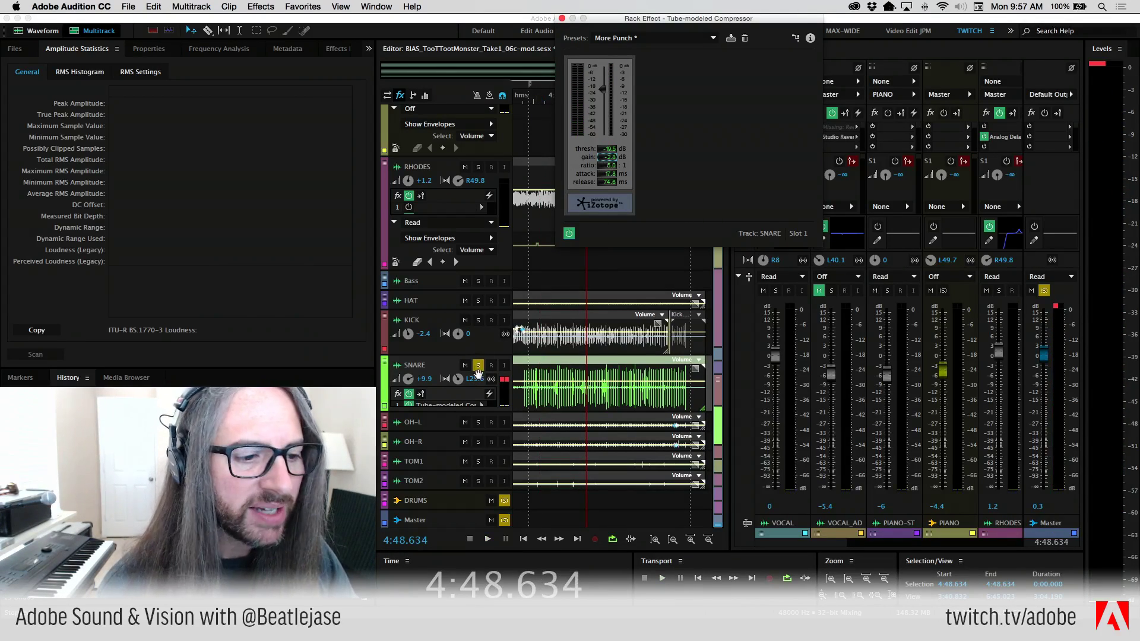
# Step: Set the SNARE track volume to -2.4 dB and move the compressor window off the tracks
pyautogui.click(429, 383)
pyautogui.click(425, 379)
pyautogui.write('-2.4')
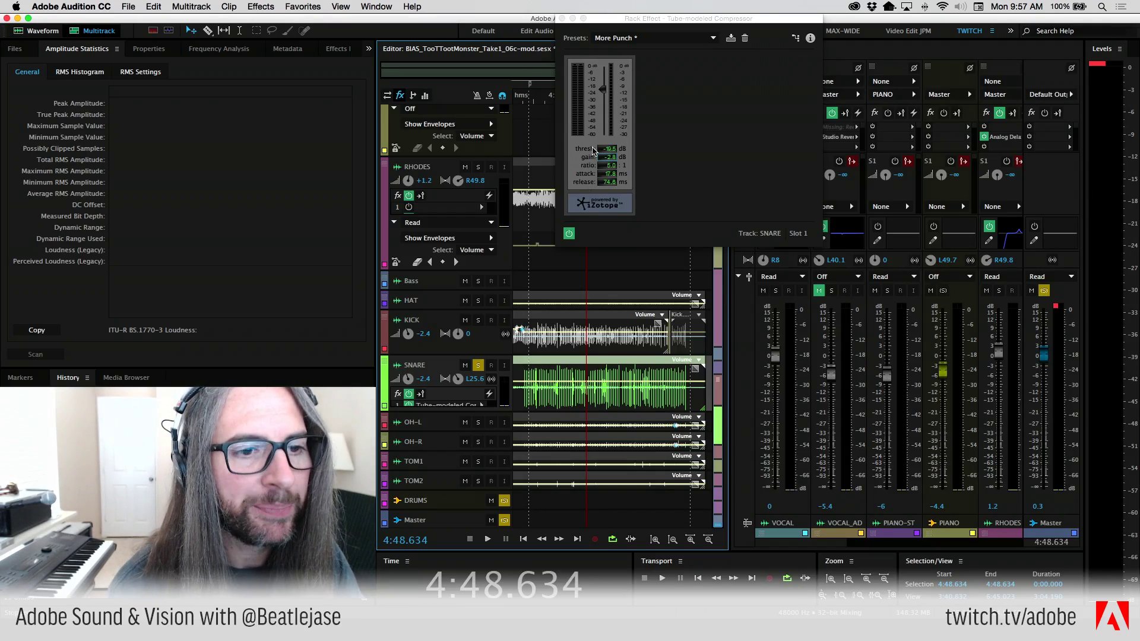
pyautogui.moveTo(622, 21); pyautogui.dragTo(782, 18)
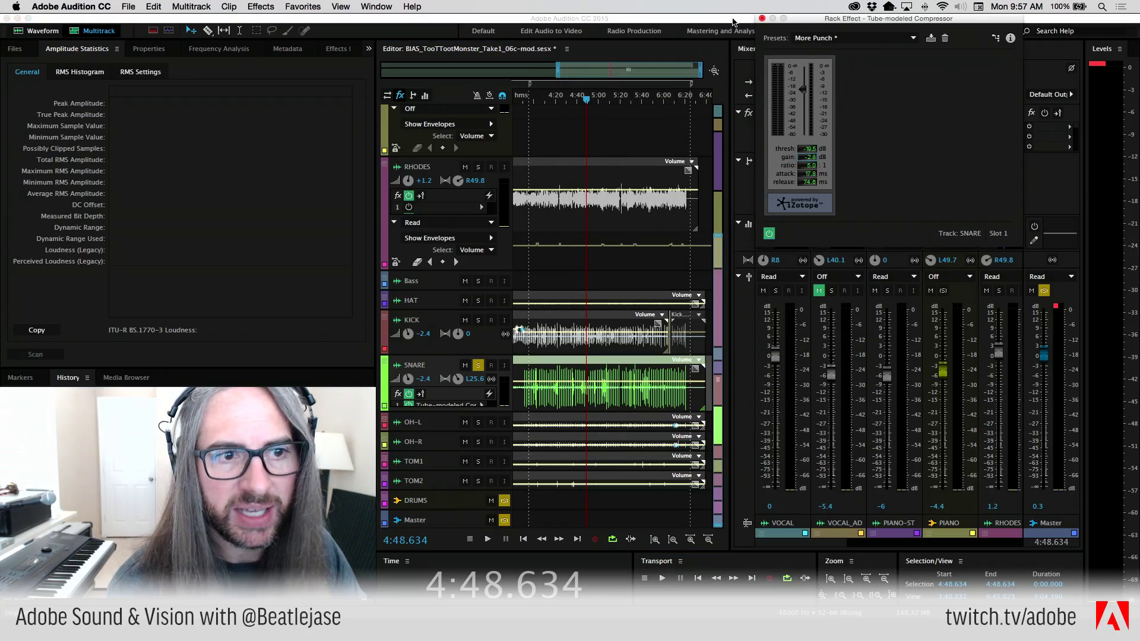
# Step: Play the snare from about 4:02, raise the compressor's gain to about 4 dB, and compare it bypassed and active
pyautogui.moveTo(588, 98); pyautogui.dragTo(537, 98)
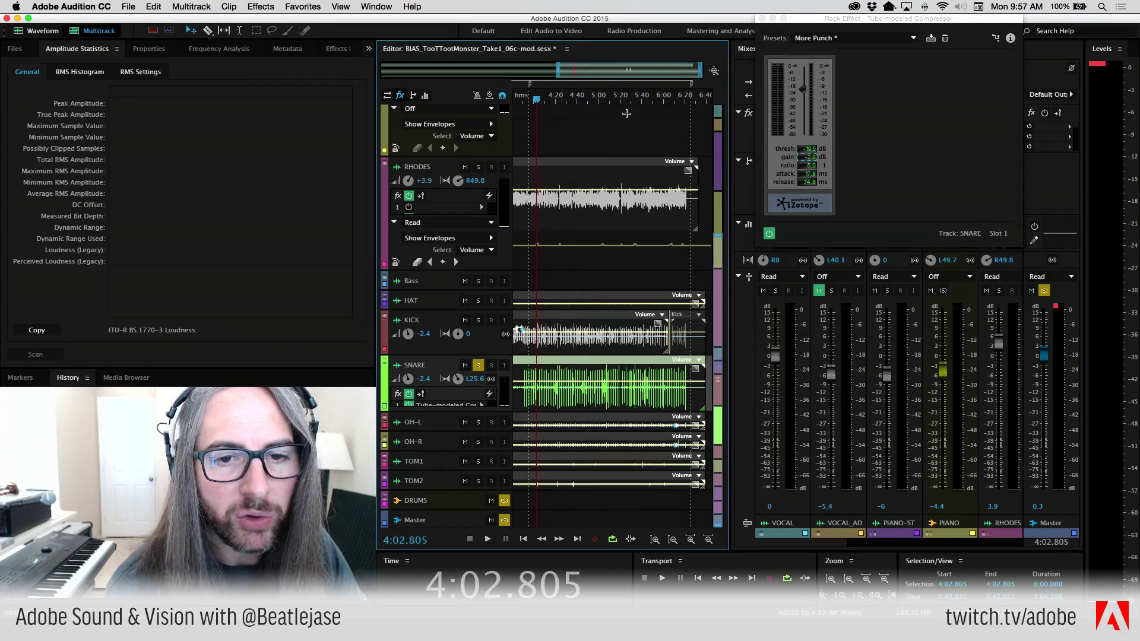
pyautogui.press('space')
pyautogui.moveTo(808, 157); pyautogui.dragTo(849, 164)
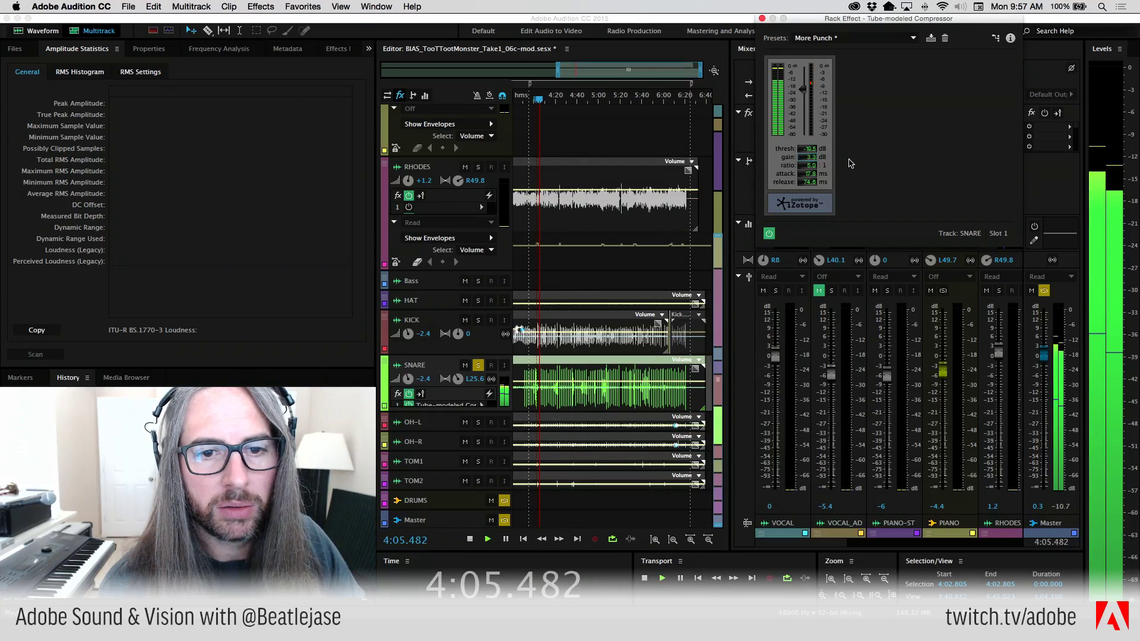
pyautogui.click(768, 234)
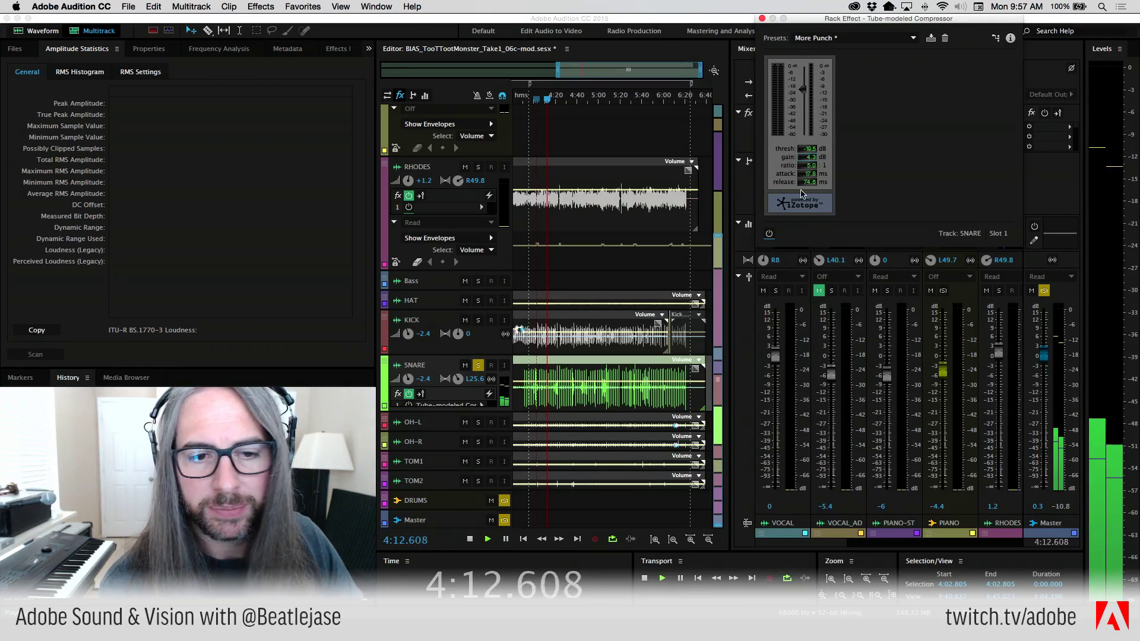
pyautogui.click(769, 234)
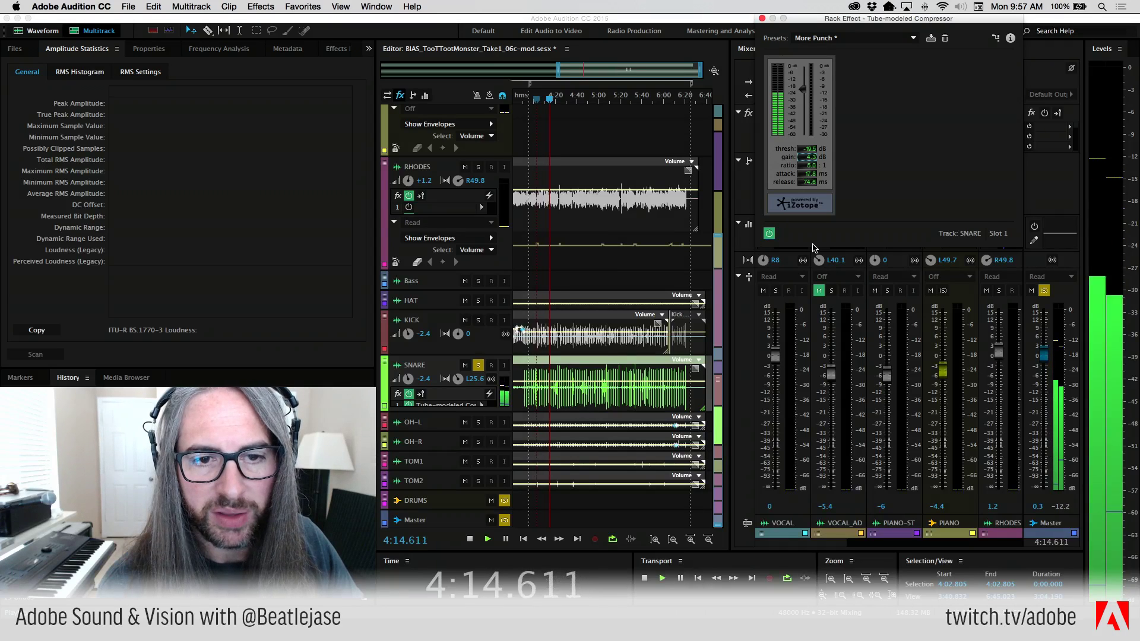
pyautogui.press('space')
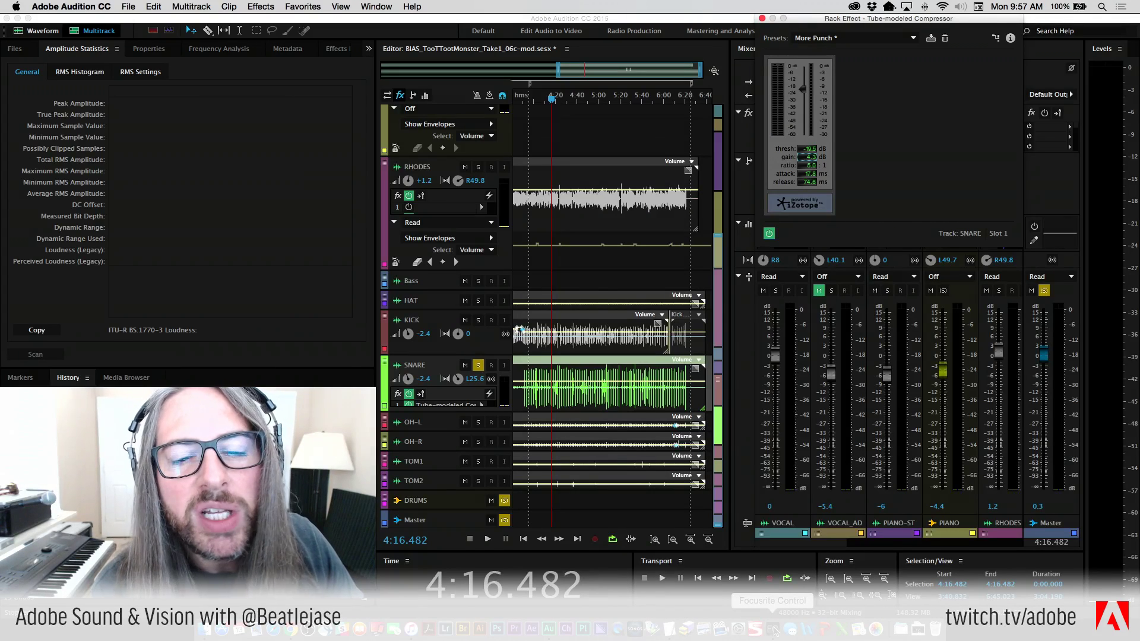
# Step: Switch to Focusrite Control to check the hardware input levels, and return to Audition
pyautogui.click(774, 631)
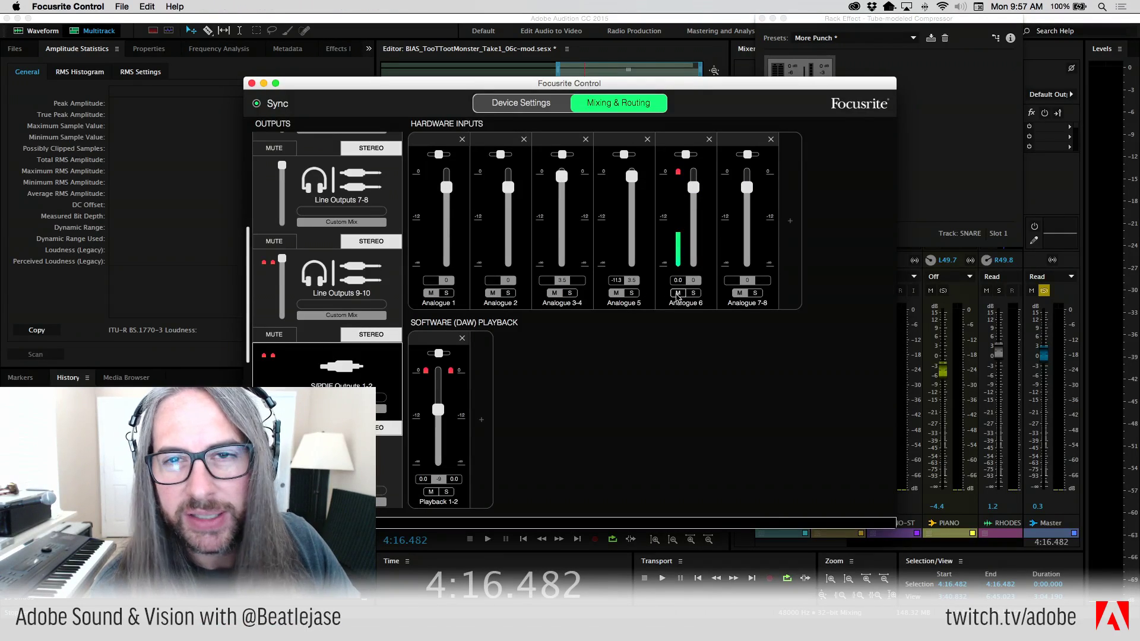
pyautogui.press('super+Tab')
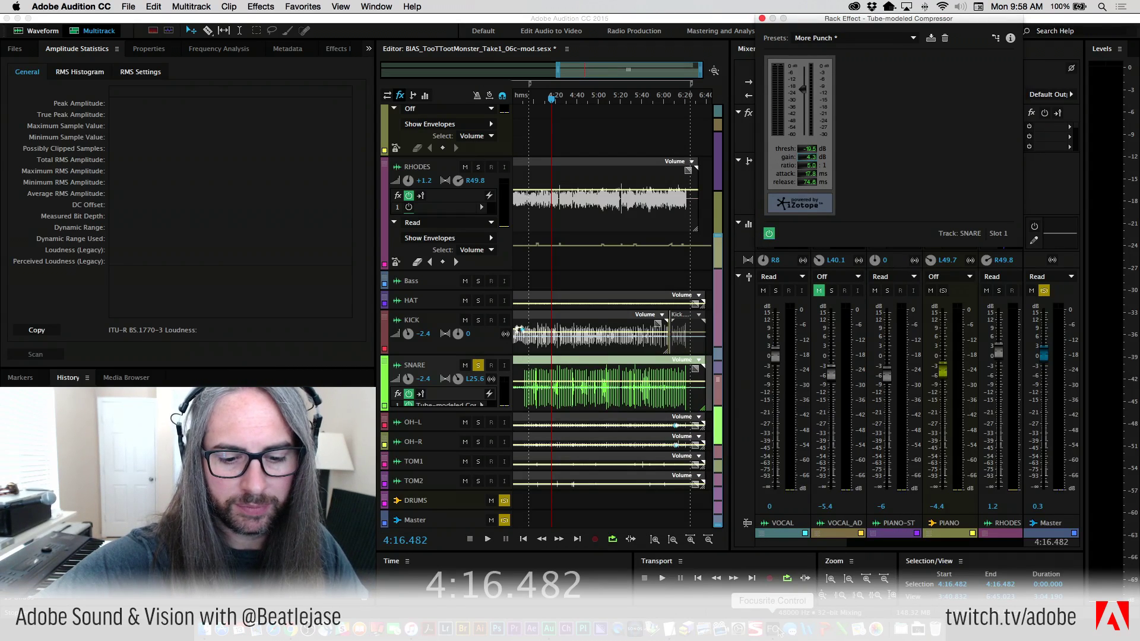
pyautogui.press('super+Tab')
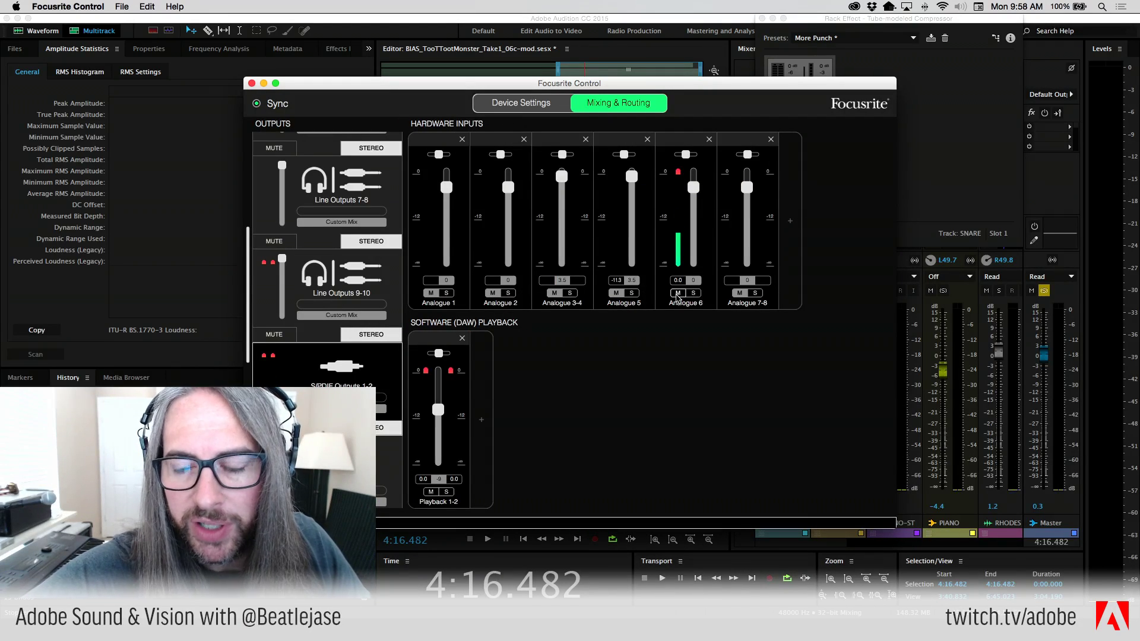
pyautogui.click(946, 191)
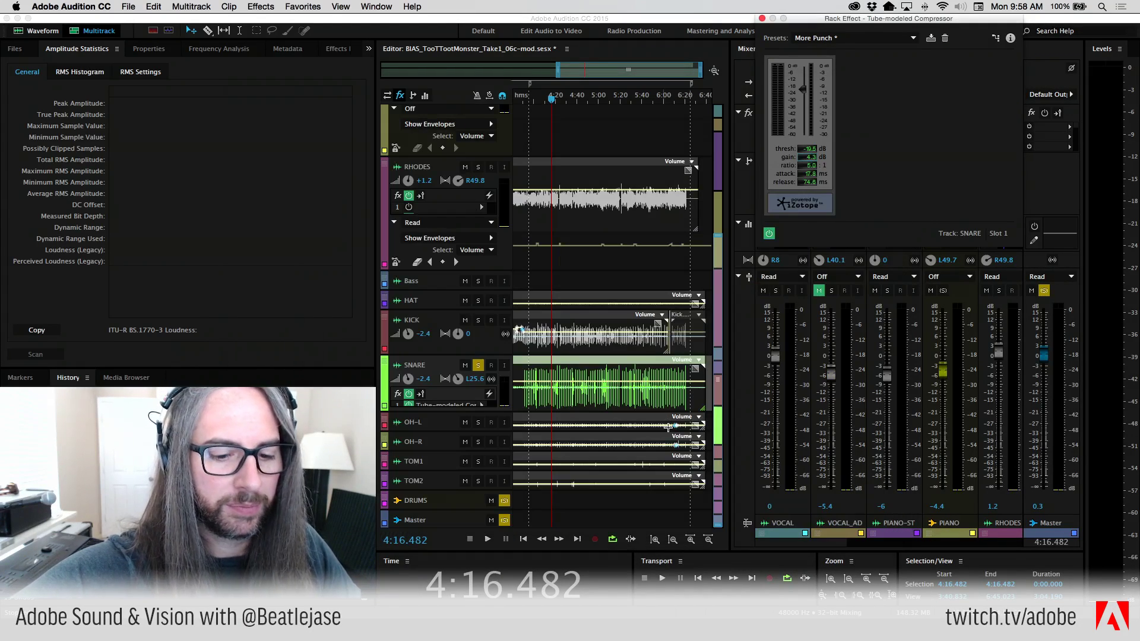
# Step: Resume playback from about 4:16 with the compressor bypassed and turn it back on to compare the snare's sound
pyautogui.click(770, 233)
pyautogui.press('space')
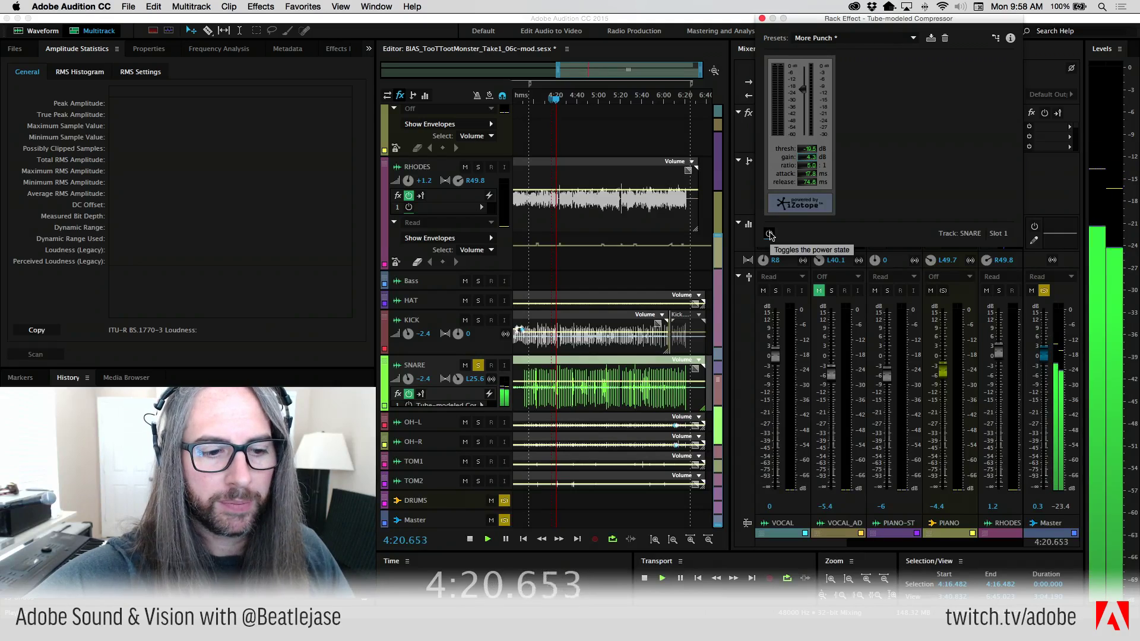
pyautogui.click(769, 233)
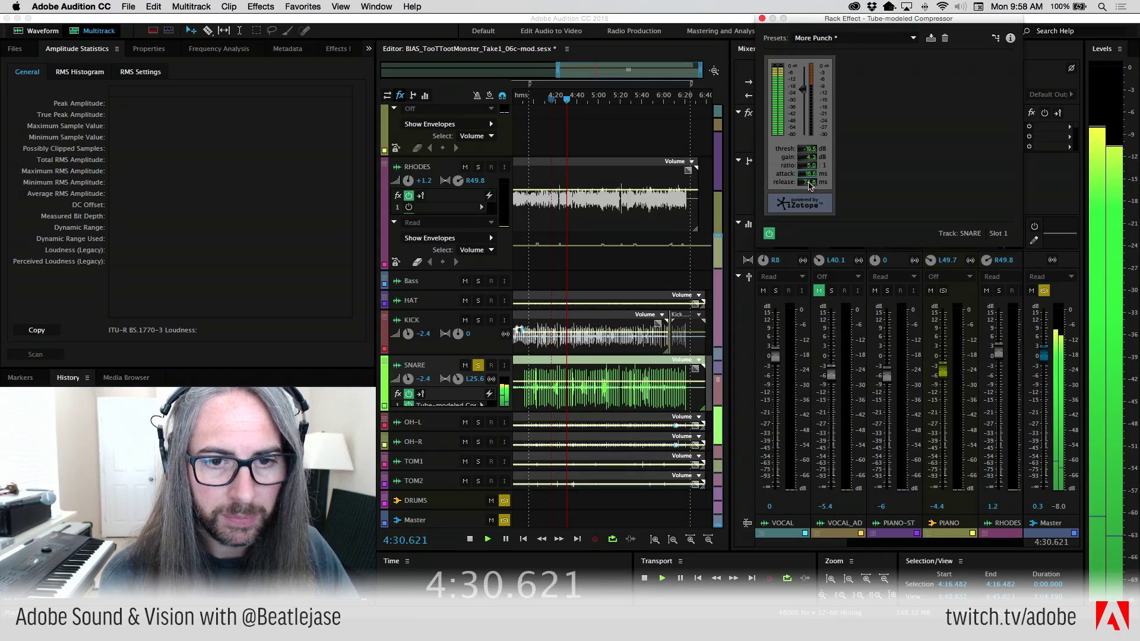
# Step: Adjust the compressor's release time during snare playback and compare the sound with the compressor bypassed and active
pyautogui.moveTo(812, 181); pyautogui.dragTo(814, 187)
pyautogui.click(811, 182)
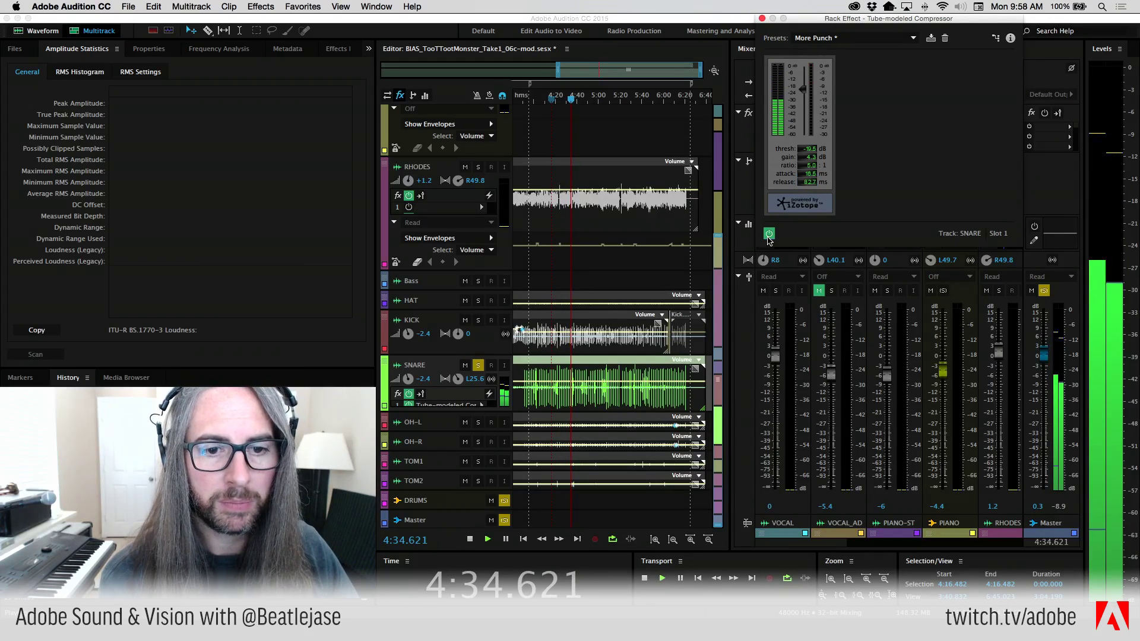
pyautogui.click(768, 233)
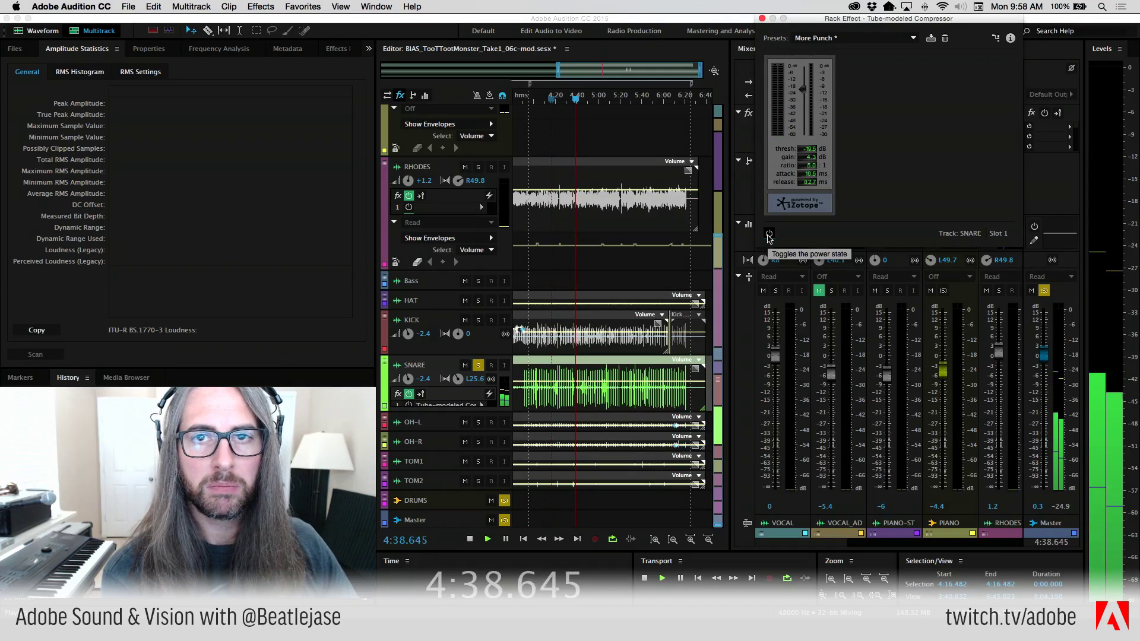
pyautogui.click(768, 234)
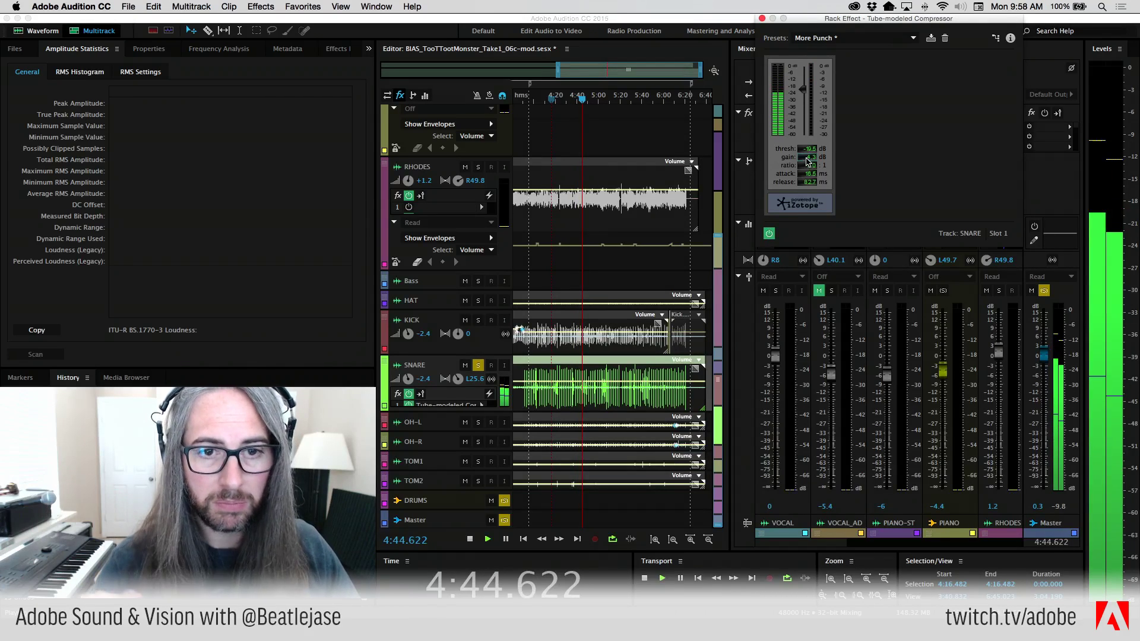
# Step: Raise the compressor's gain to about 5 dB, compare the snare bypassed and active, and lower the threshold to about -22 dB before stopping playback
pyautogui.moveTo(809, 161); pyautogui.dragTo(812, 162)
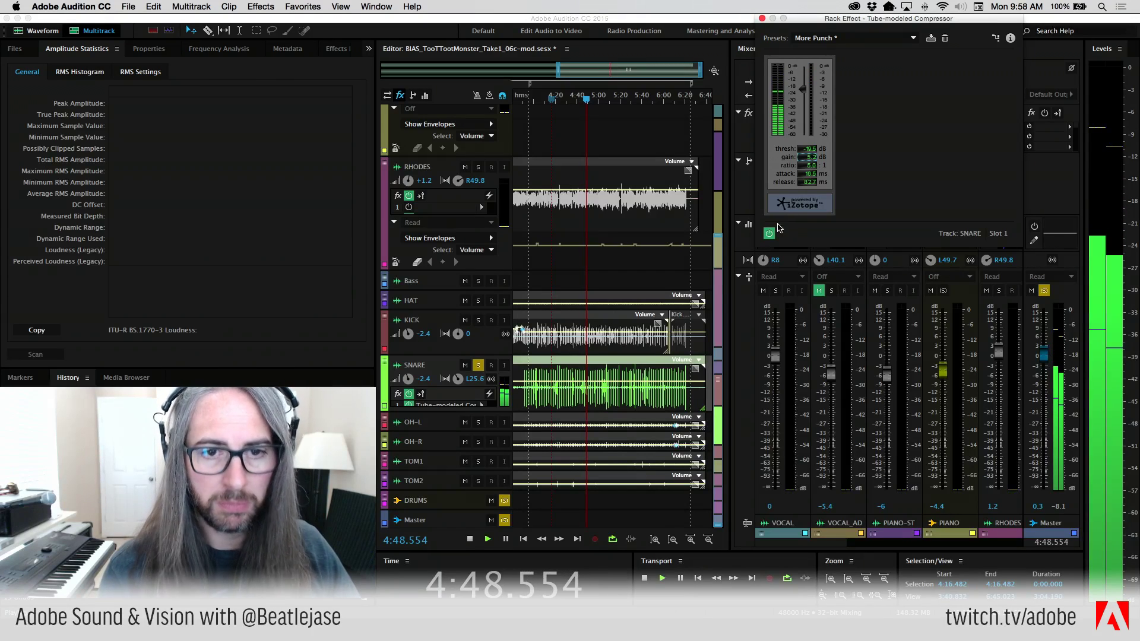
pyautogui.click(771, 237)
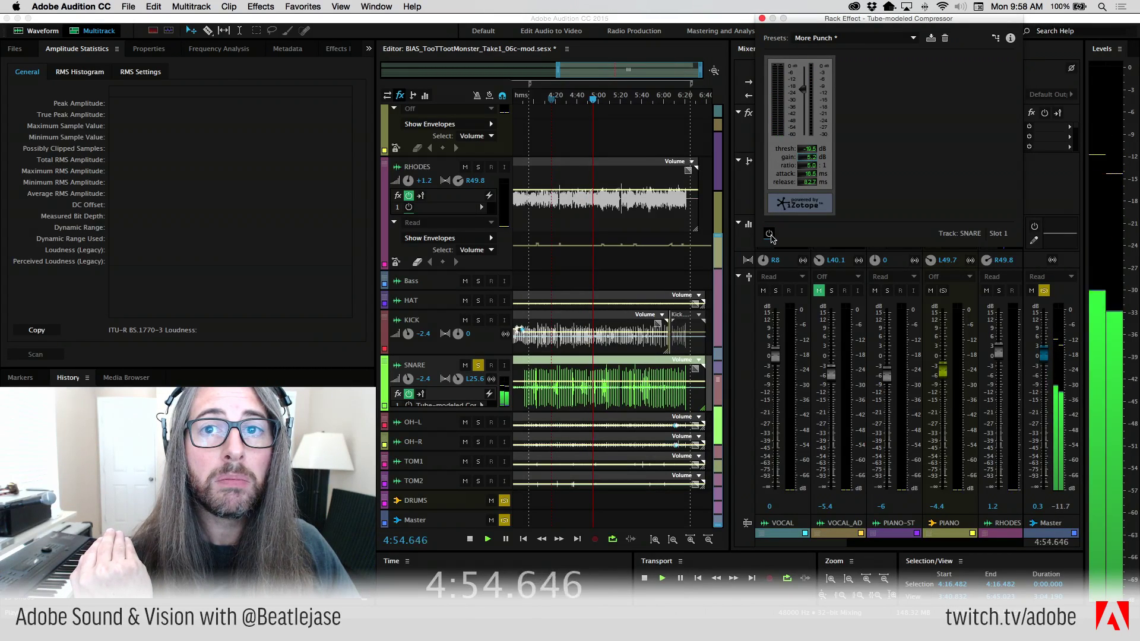
pyautogui.click(770, 234)
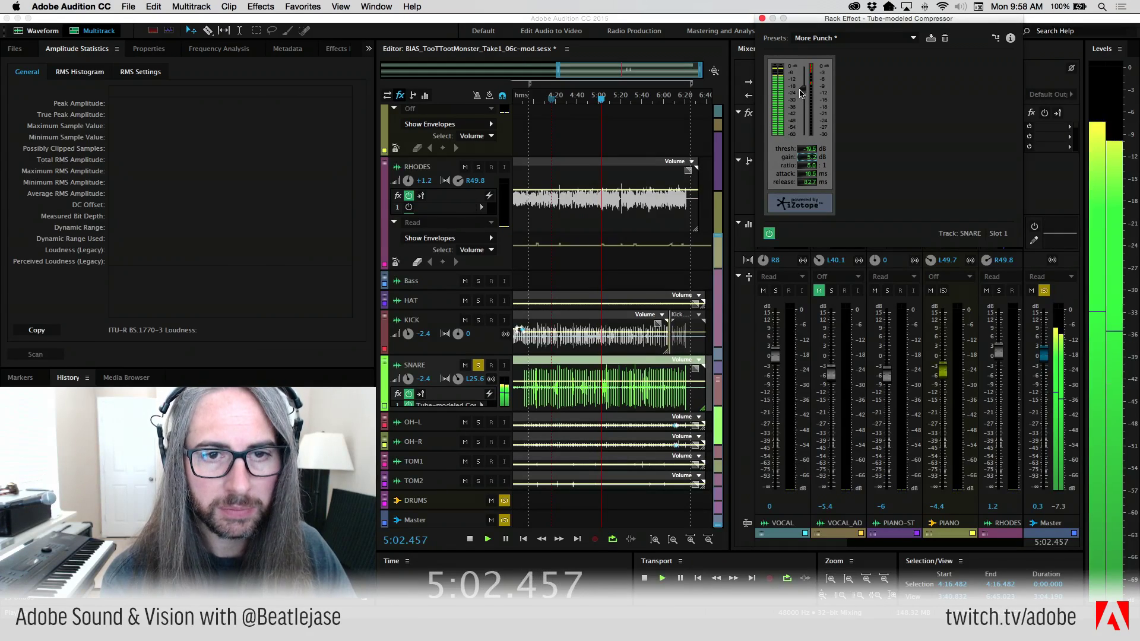
pyautogui.moveTo(803, 89); pyautogui.dragTo(803, 97)
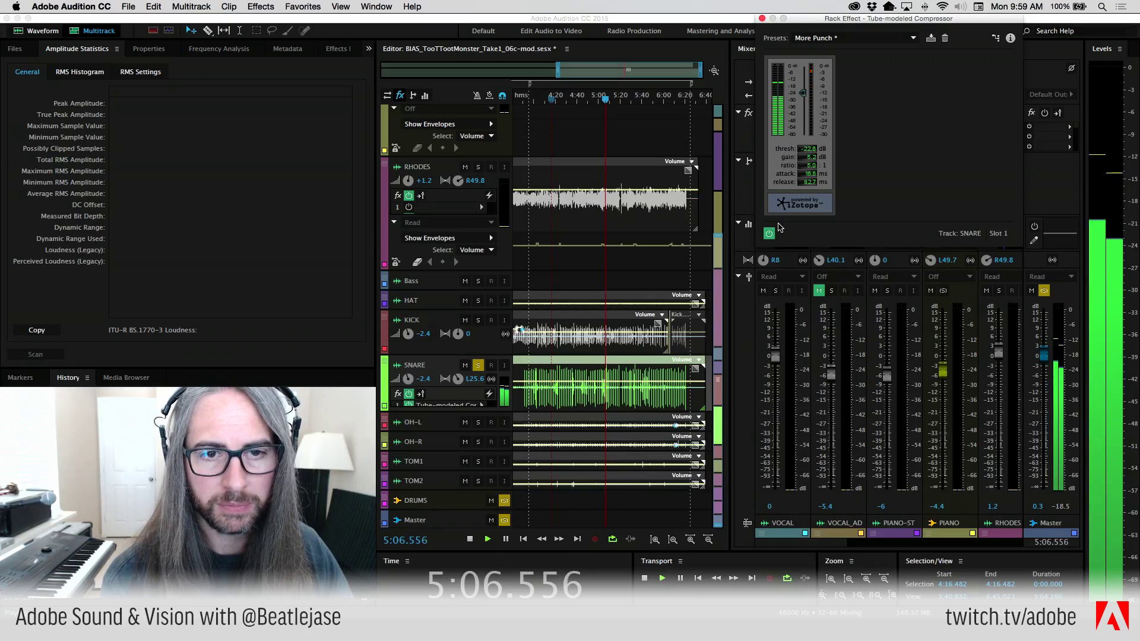
pyautogui.press('space')
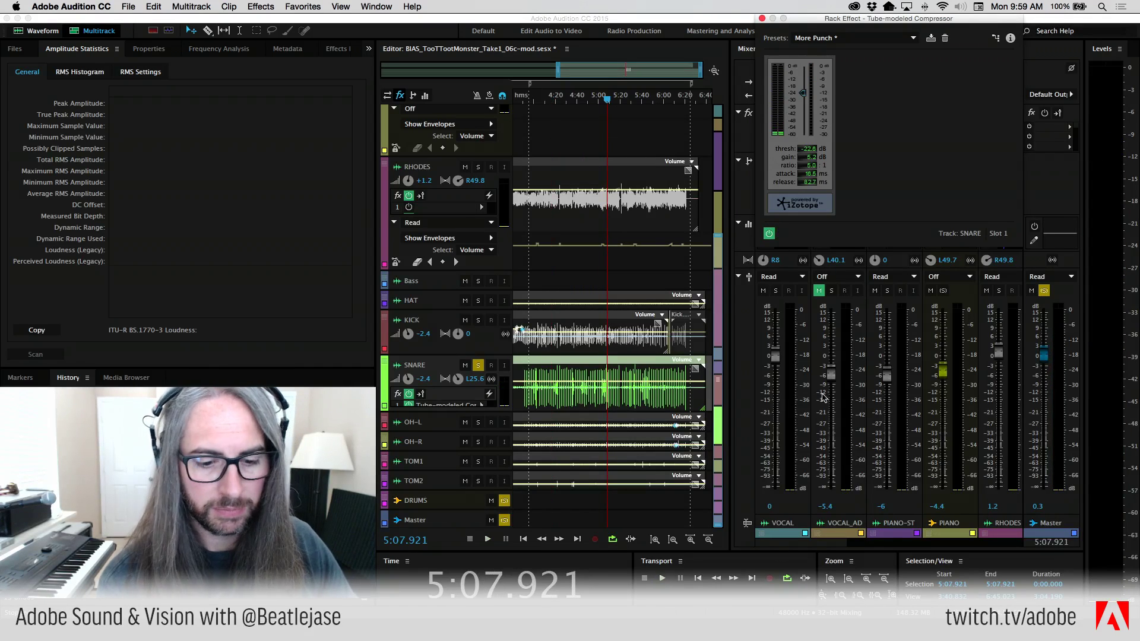
# Step: Check the levels in Focusrite Control and the "WHY DO WE USE COMPRESSION?" notes in TextEdit, ending back in Audition
pyautogui.click(774, 632)
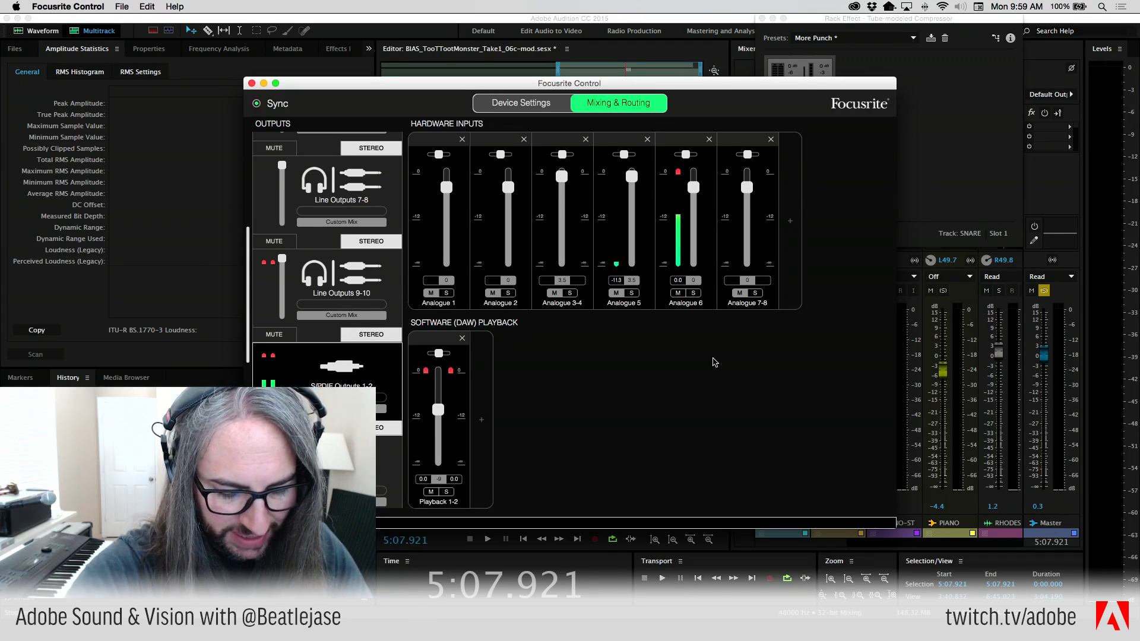
pyautogui.press('super+Tab')
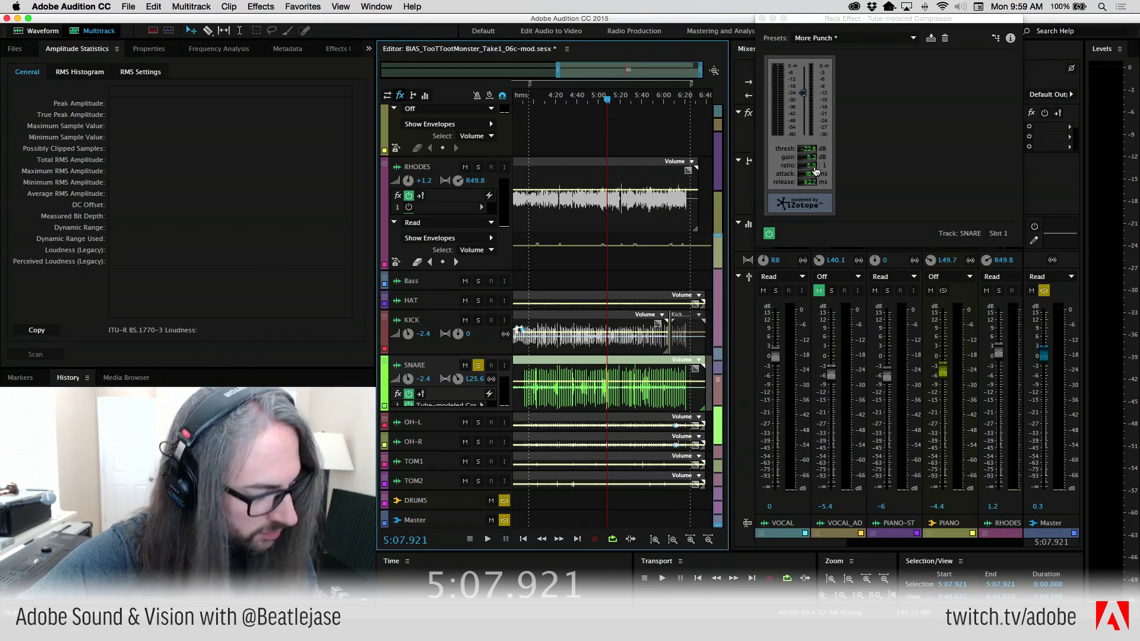
pyautogui.press('super+Tab')
pyautogui.press('super+Tab')
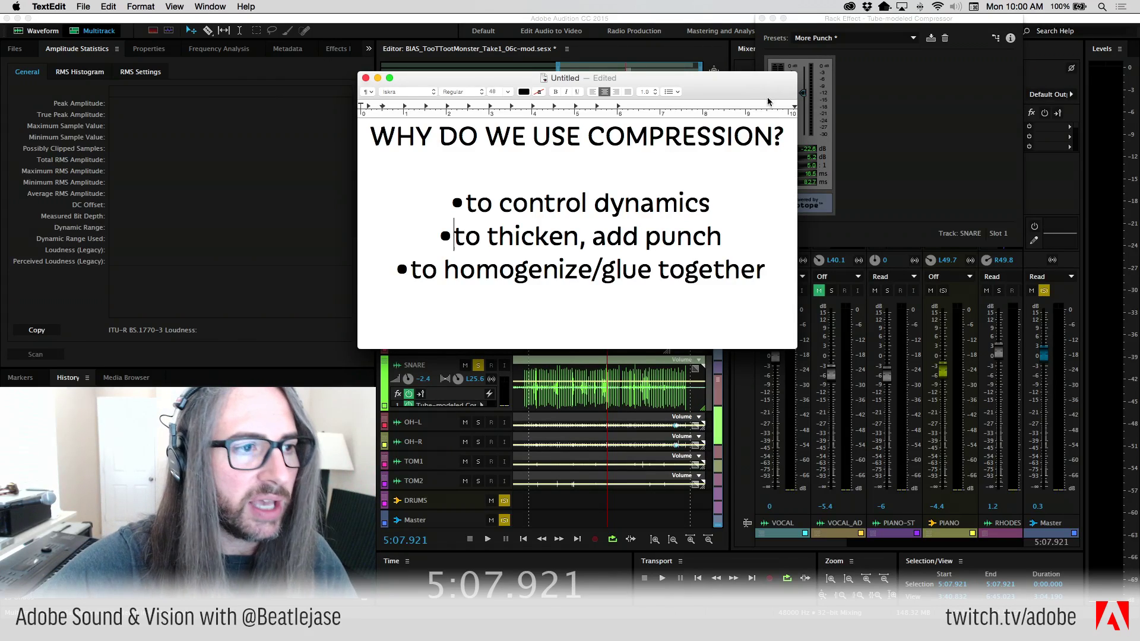
pyautogui.click(298, 158)
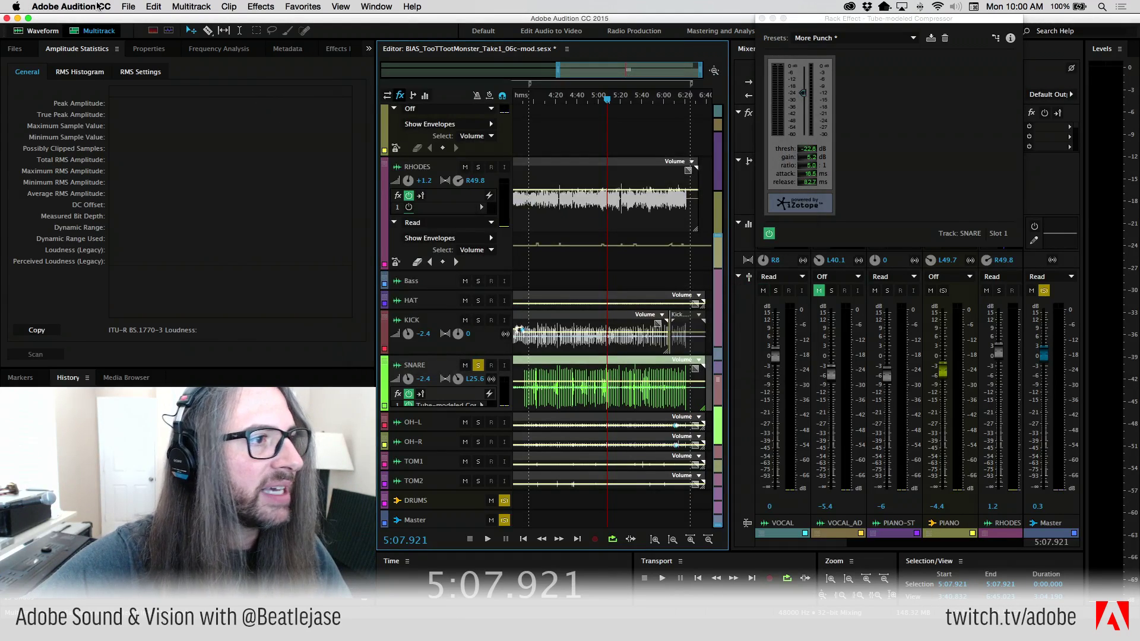
# Step: Open Why_OriginalLiveTake_SF2000.wav from the BJM-Archive2000-2001 folder in Dropbox
pyautogui.click(121, 8)
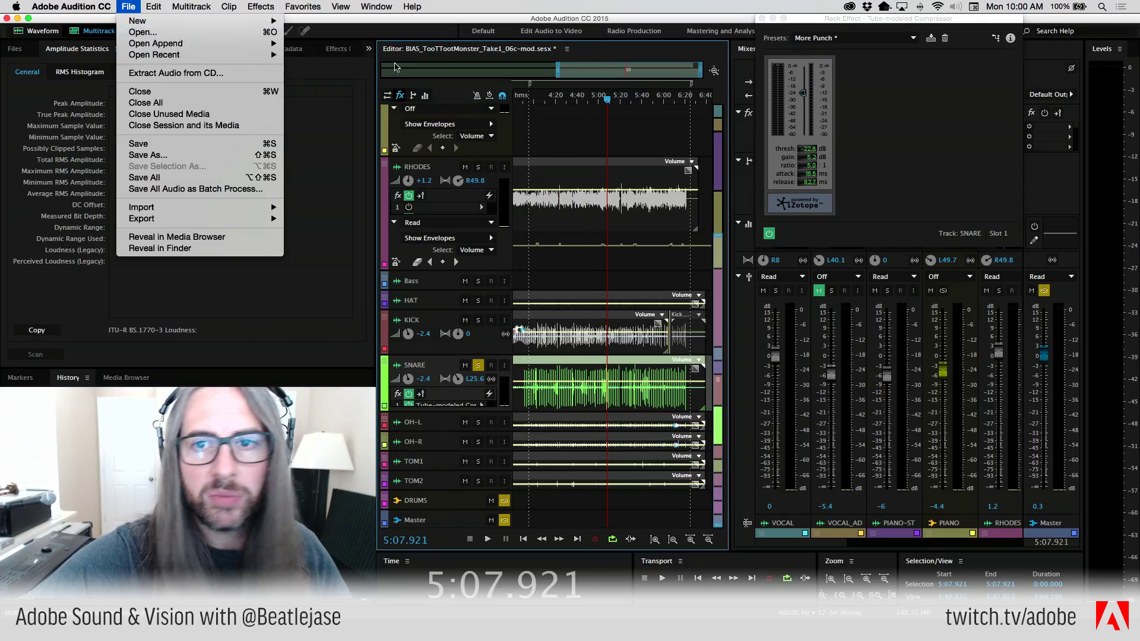
pyautogui.click(142, 31)
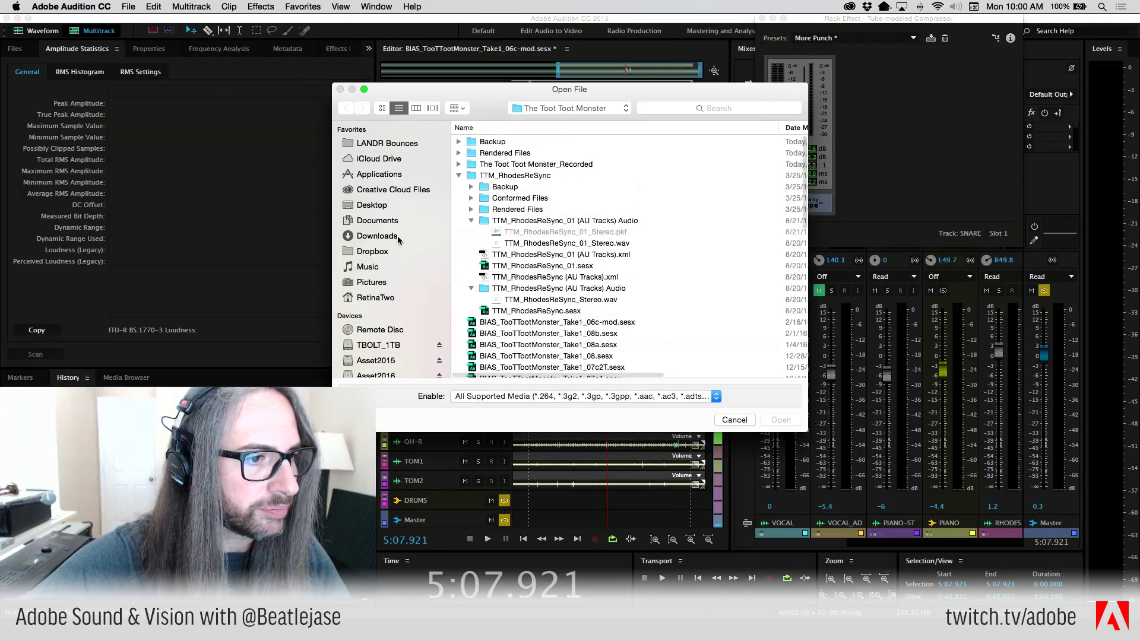
pyautogui.click(383, 254)
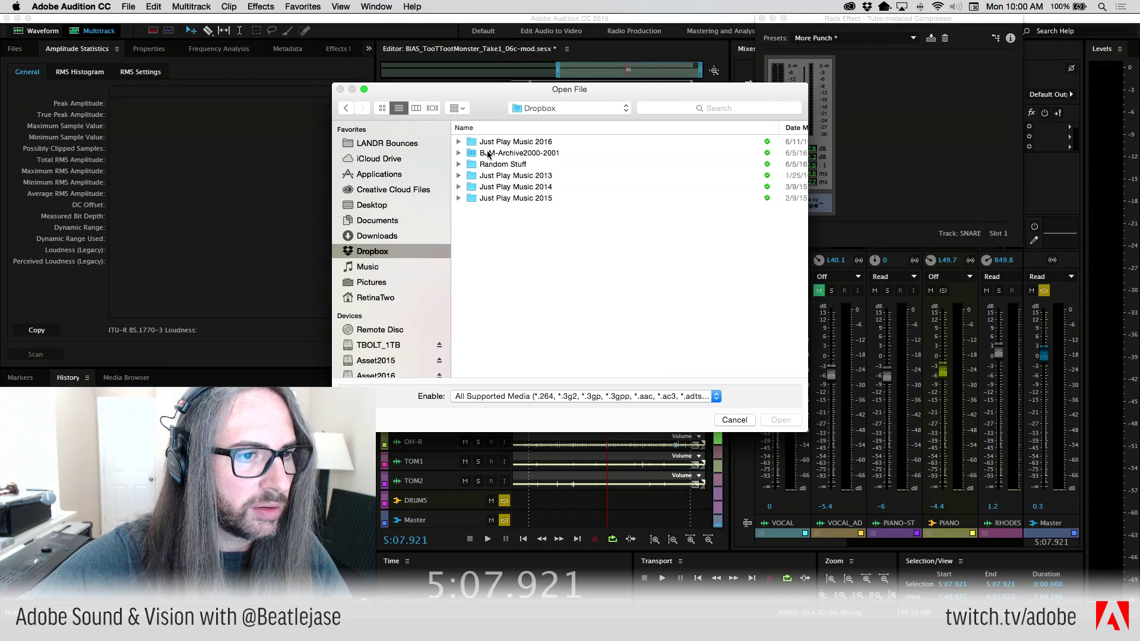
pyautogui.doubleClick(488, 153)
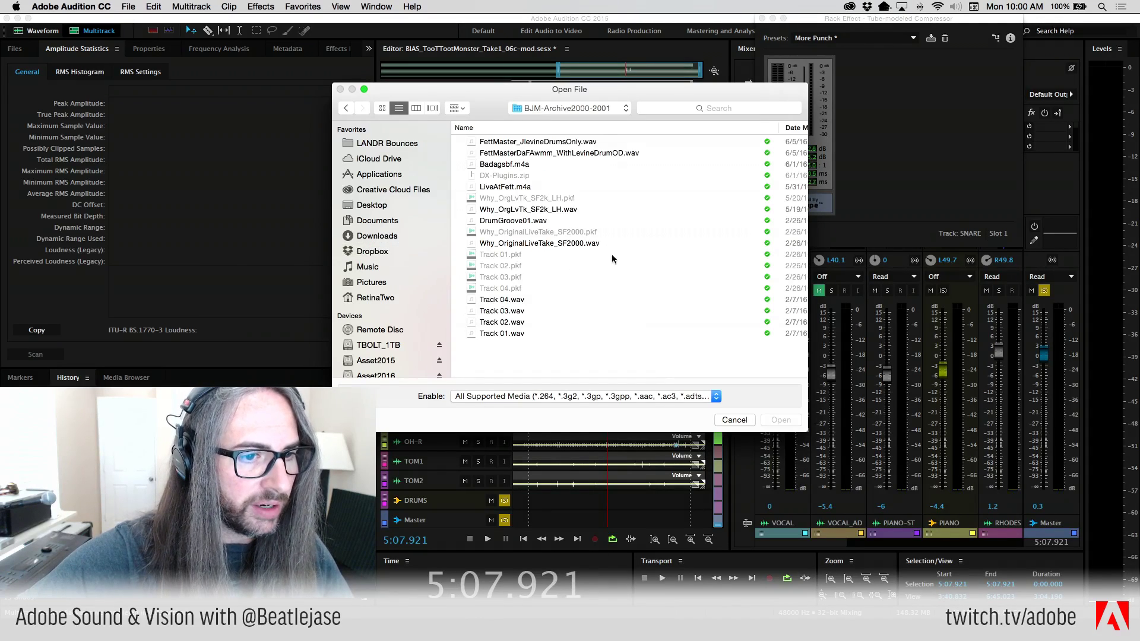
pyautogui.click(543, 244)
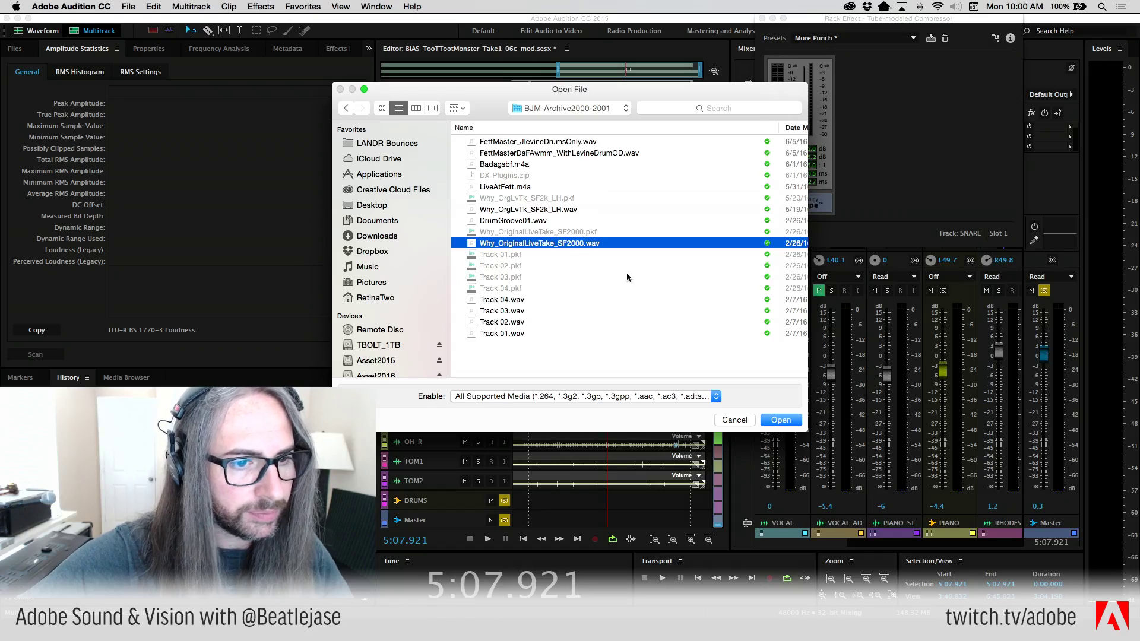
pyautogui.click(777, 419)
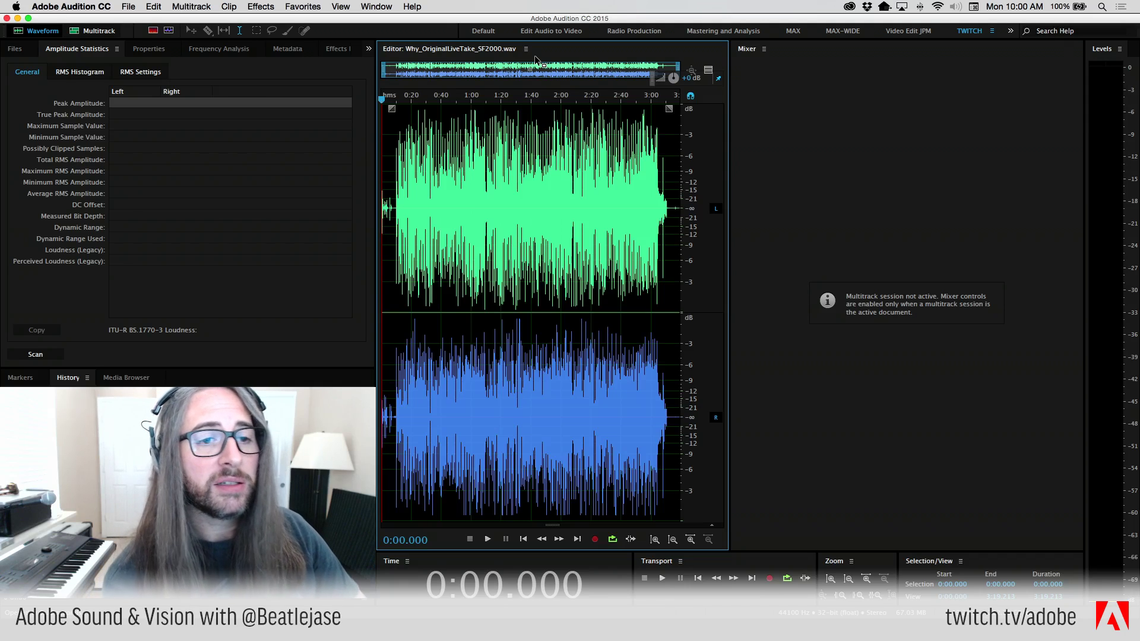
# Step: Lower the amplitude of the whole stereo waveform and play it from about 0:08
pyautogui.moveTo(673, 78); pyautogui.dragTo(668, 80)
pyautogui.click(460, 206)
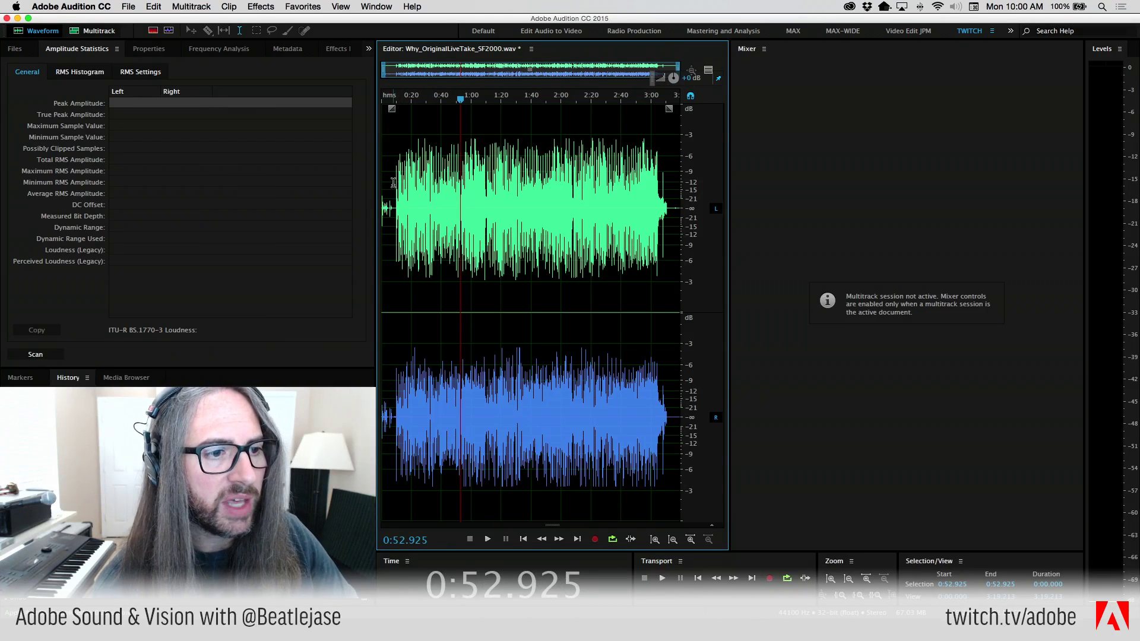
pyautogui.click(393, 182)
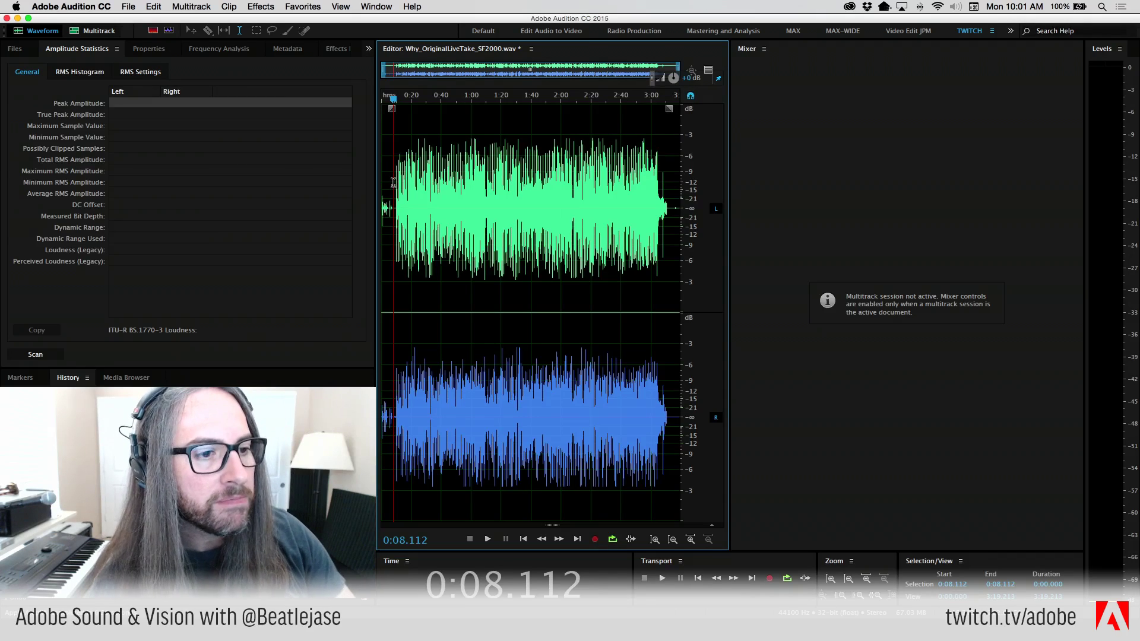
pyautogui.press('space')
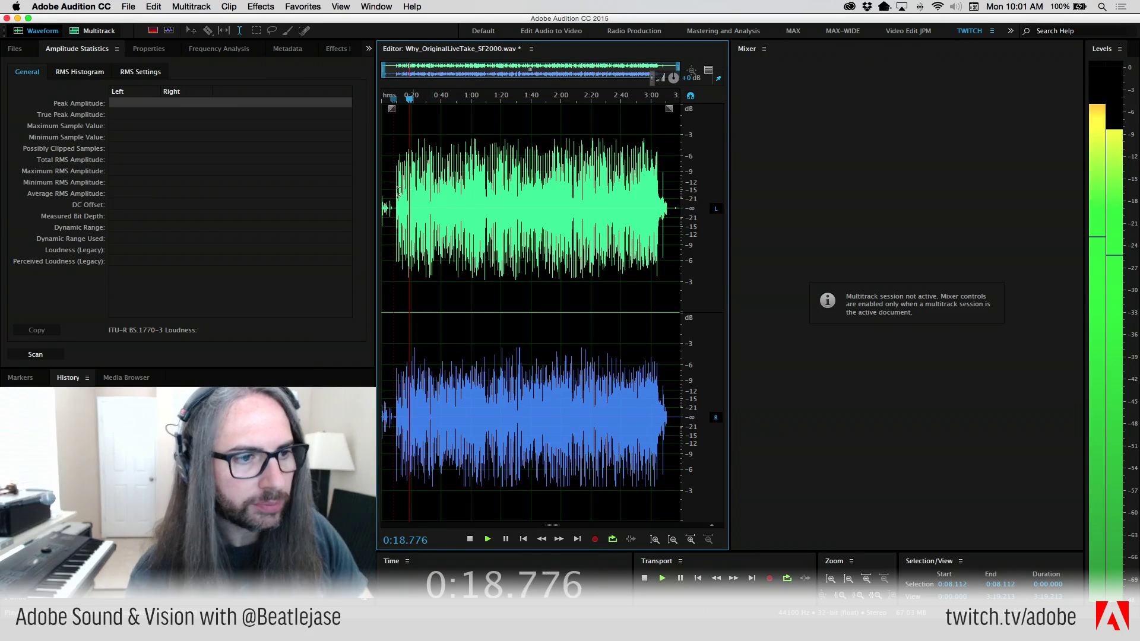
# Step: Select the song from about 0:08.6 to 3:12.3, open the Waves SSLComp Stereo effect on it, and move the effect window off the waveform
pyautogui.moveTo(394, 191); pyautogui.dragTo(668, 237)
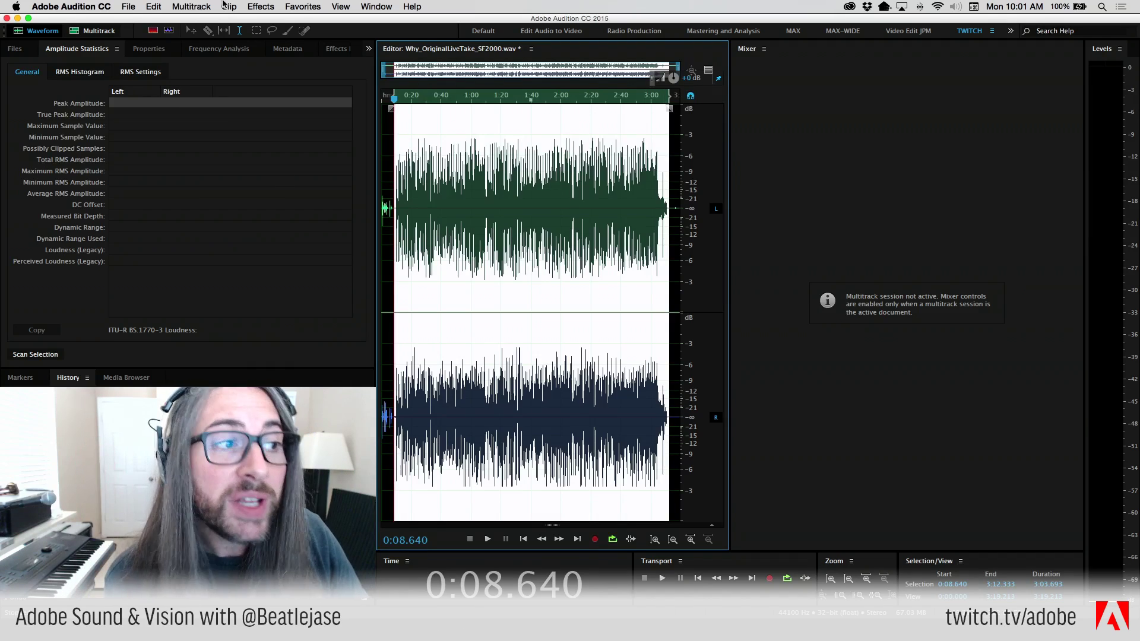
pyautogui.click(261, 6)
pyautogui.moveTo(356, 275)
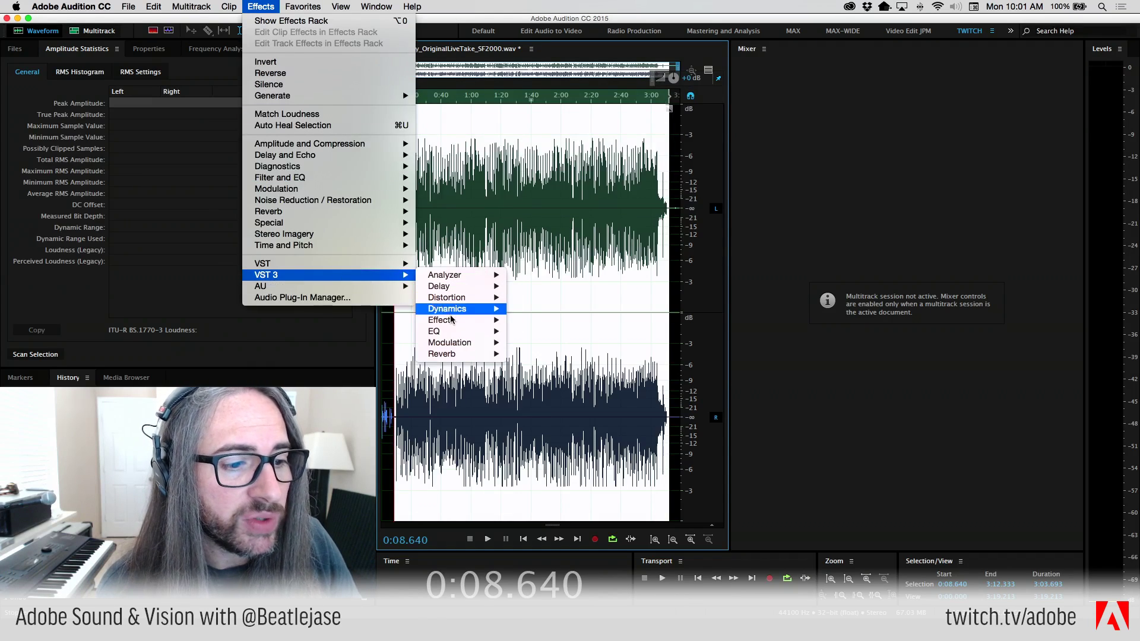
pyautogui.moveTo(452, 308)
pyautogui.moveTo(541, 333)
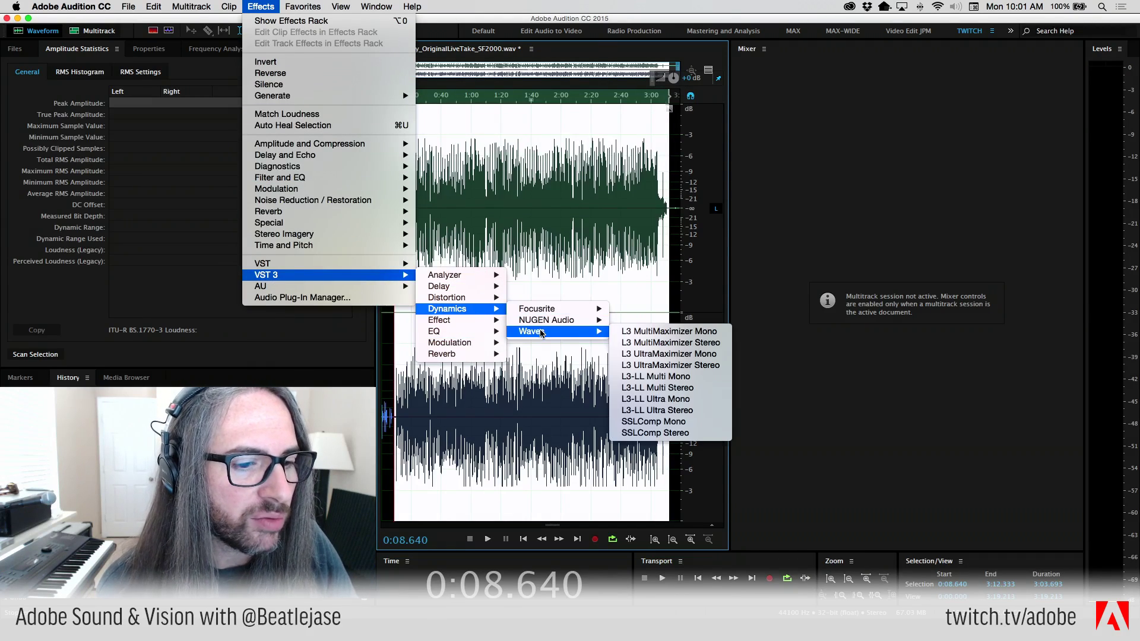
pyautogui.click(701, 434)
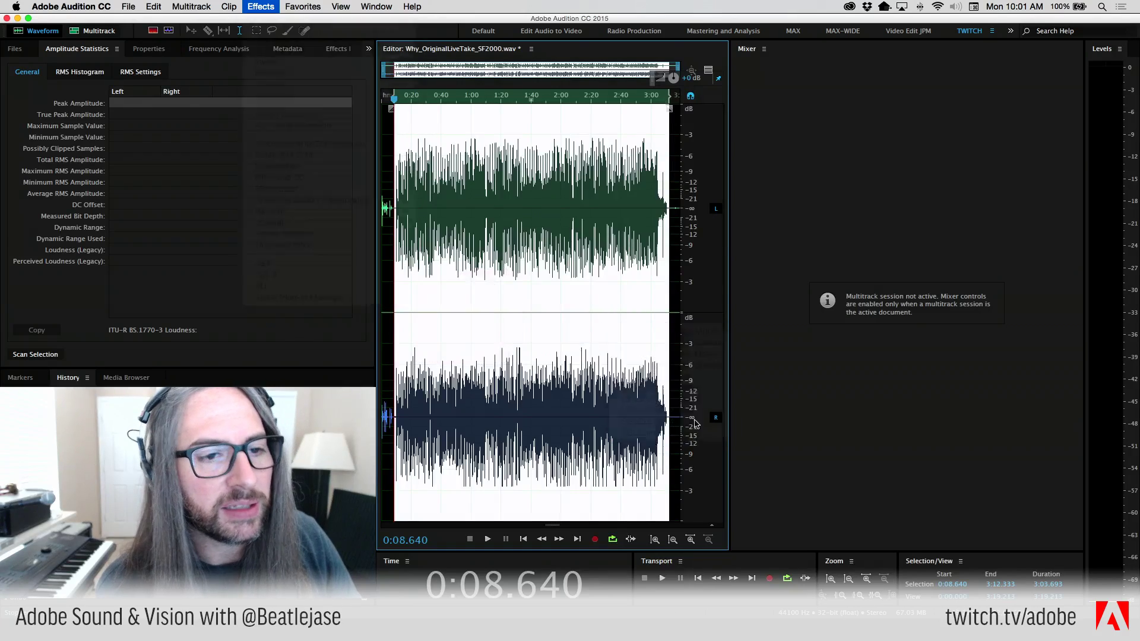
pyautogui.moveTo(536, 115); pyautogui.dragTo(857, 39)
# Step: Adjust the SSLComp threshold, go over the ratio, attack and release controls, and move the effect window slightly higher
pyautogui.moveTo(823, 218); pyautogui.dragTo(823, 196)
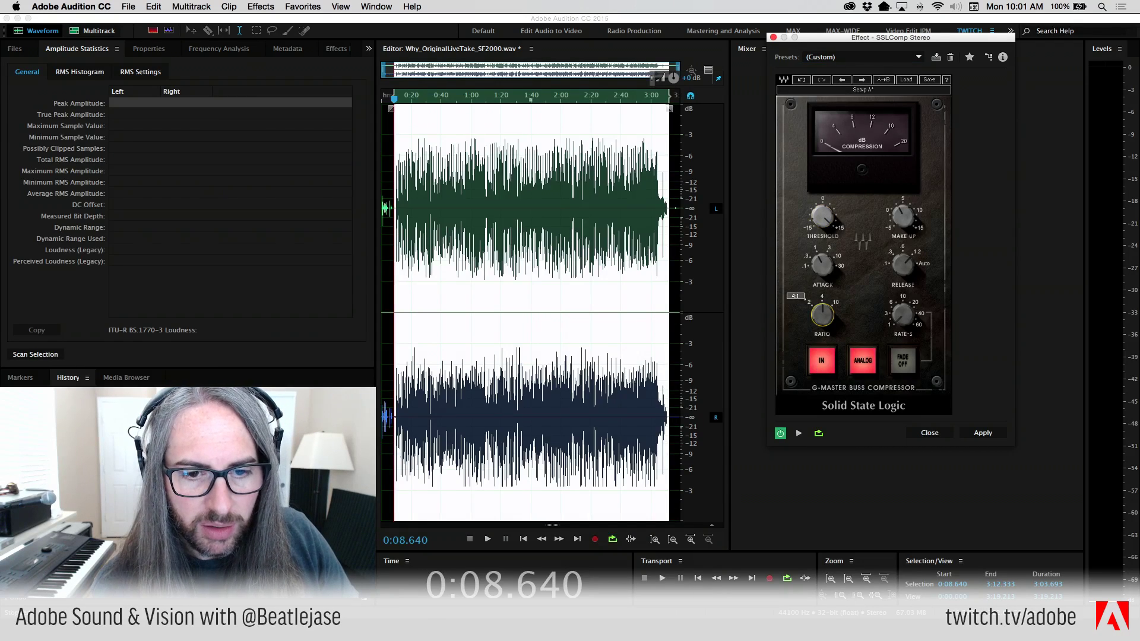
pyautogui.moveTo(822, 261)
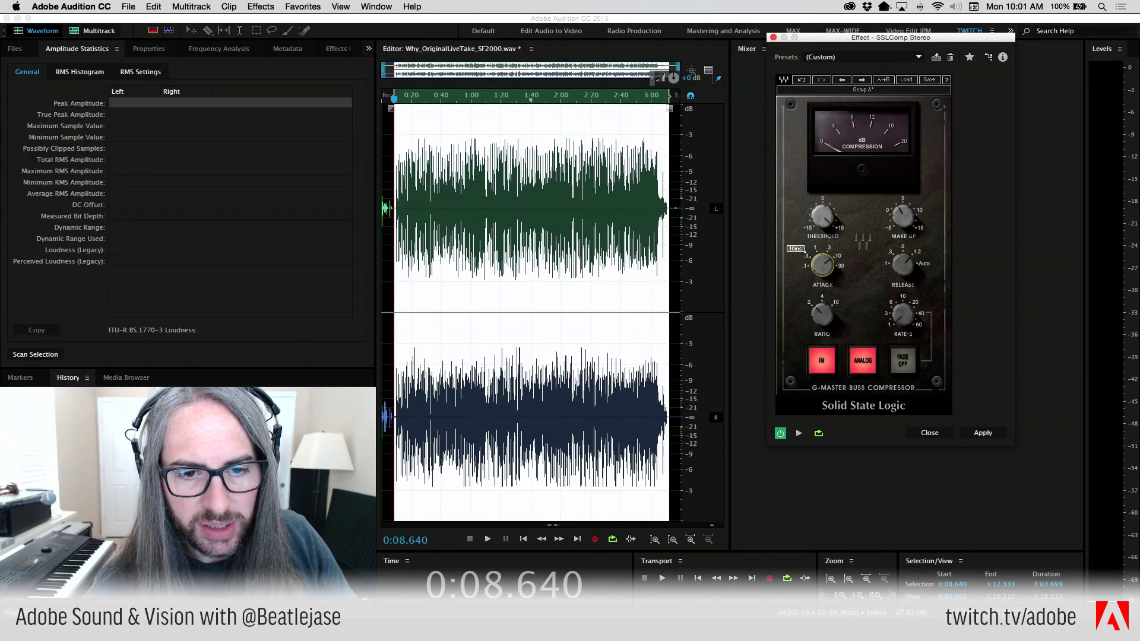
pyautogui.moveTo(913, 273)
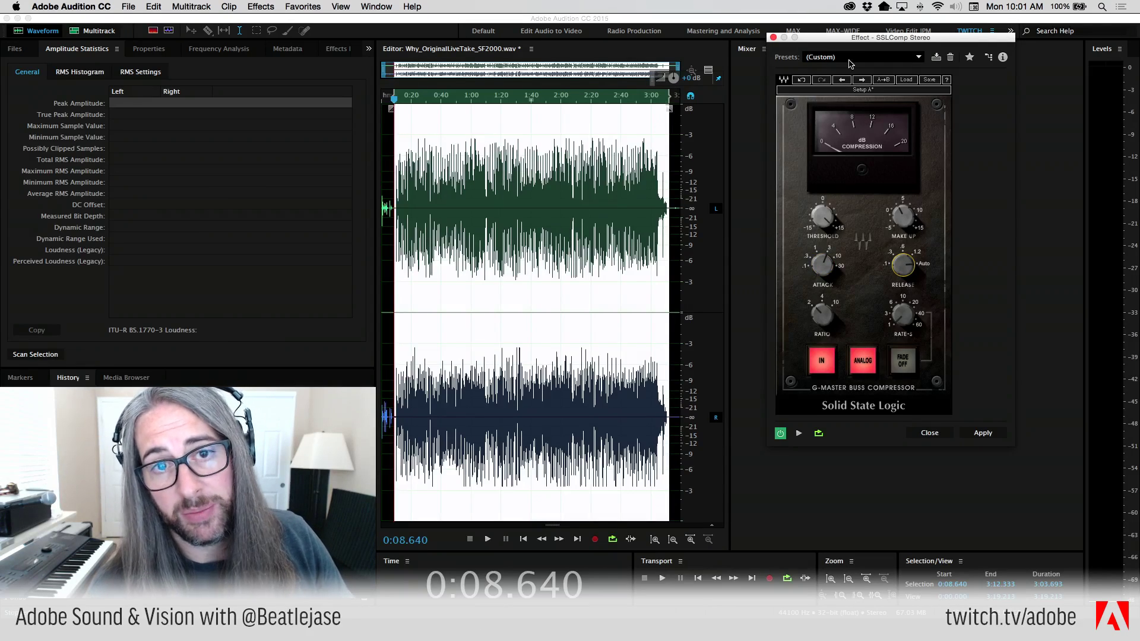
pyautogui.moveTo(871, 39)
pyautogui.mouseDown()
pyautogui.moveTo(881, 42)
pyautogui.moveTo(867, 31)
pyautogui.mouseUp()
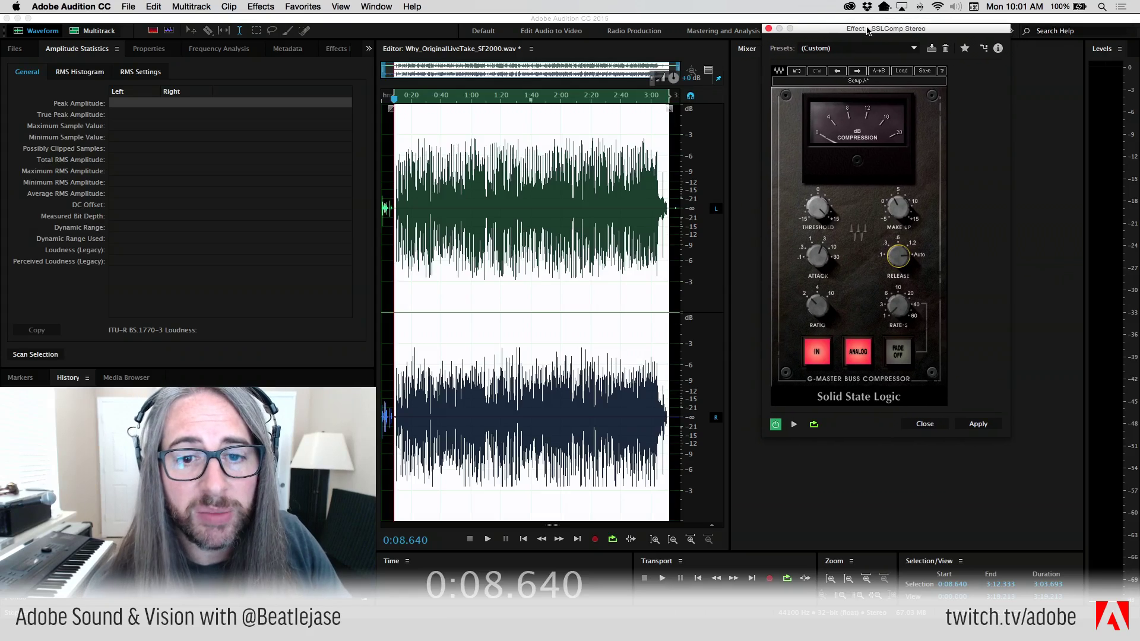
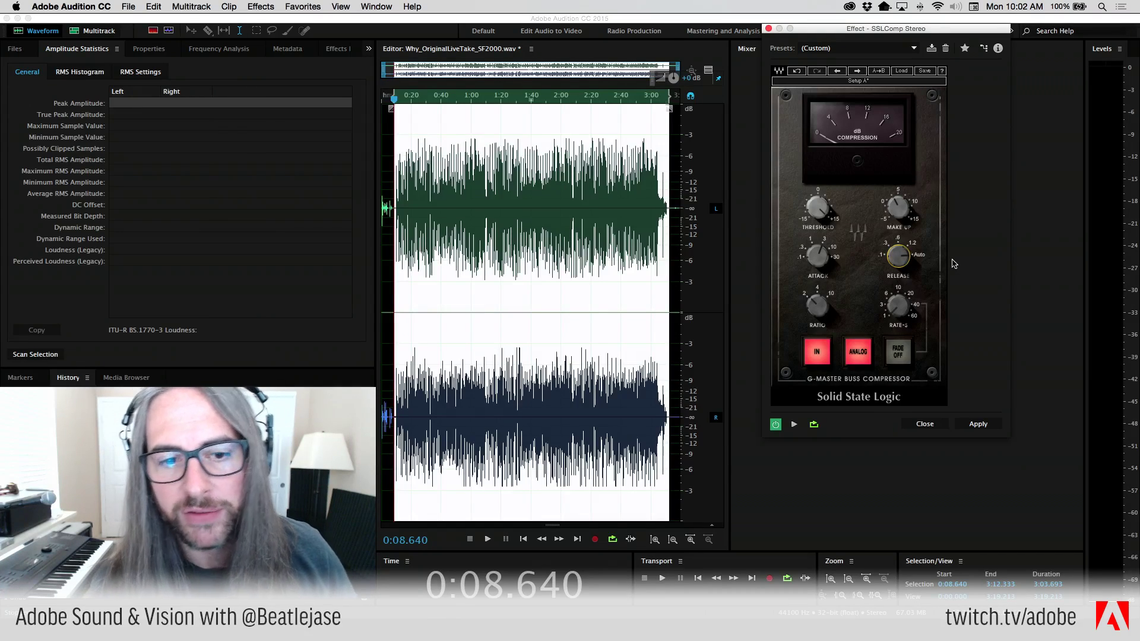
# Step: Preview the selection, adjust the SSLComp threshold for about 4 dB of compression, and toggle the effect's bypass to compare
pyautogui.press('space')
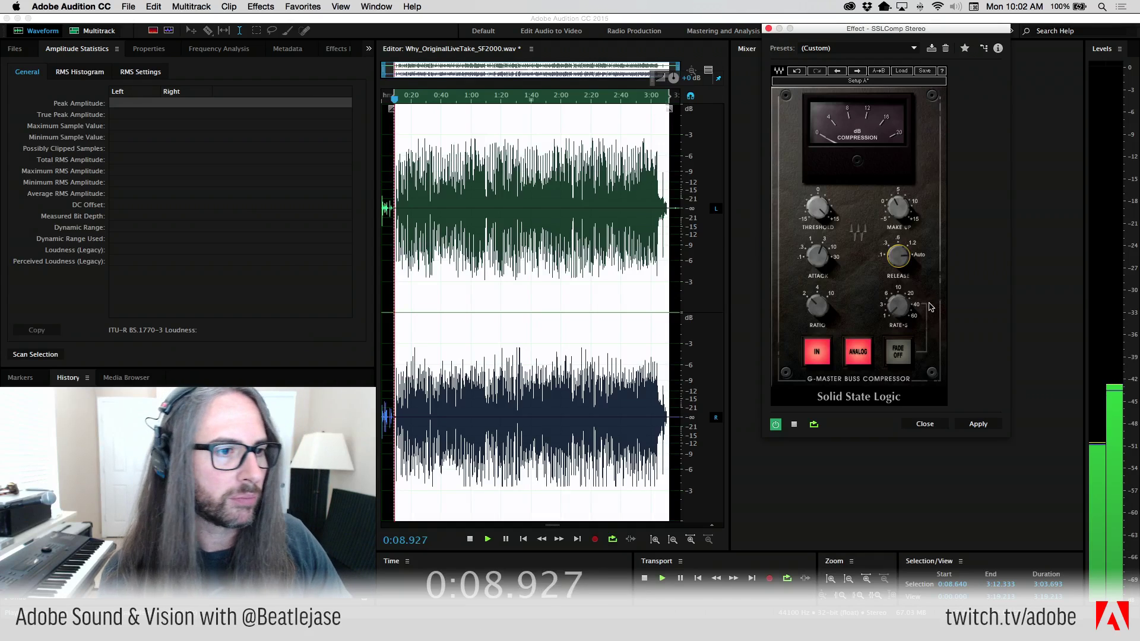
pyautogui.moveTo(807, 212); pyautogui.dragTo(799, 193)
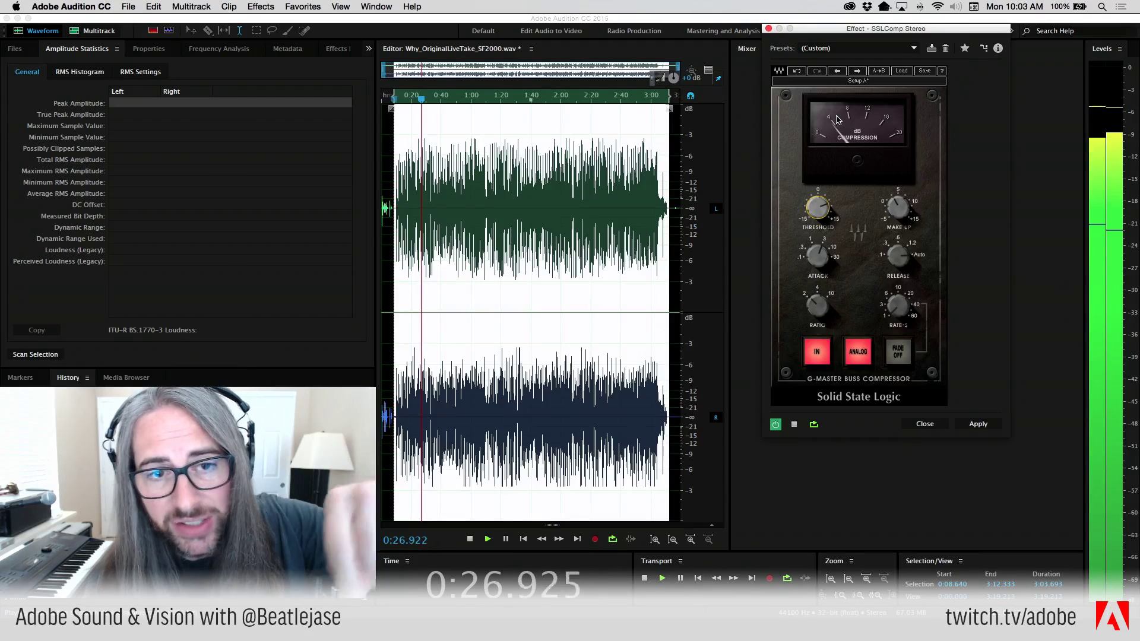
pyautogui.moveTo(821, 209)
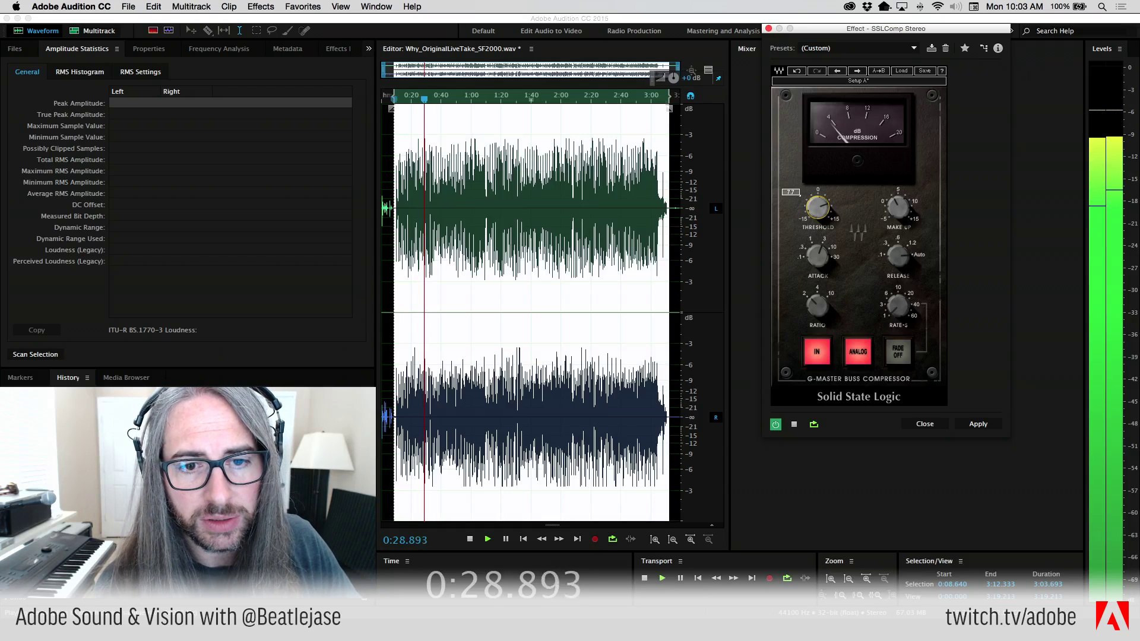
pyautogui.click(775, 425)
# Step: Adjust the SSLComp make-up gain during playback and bypass the effect to compare loudness
pyautogui.moveTo(898, 207)
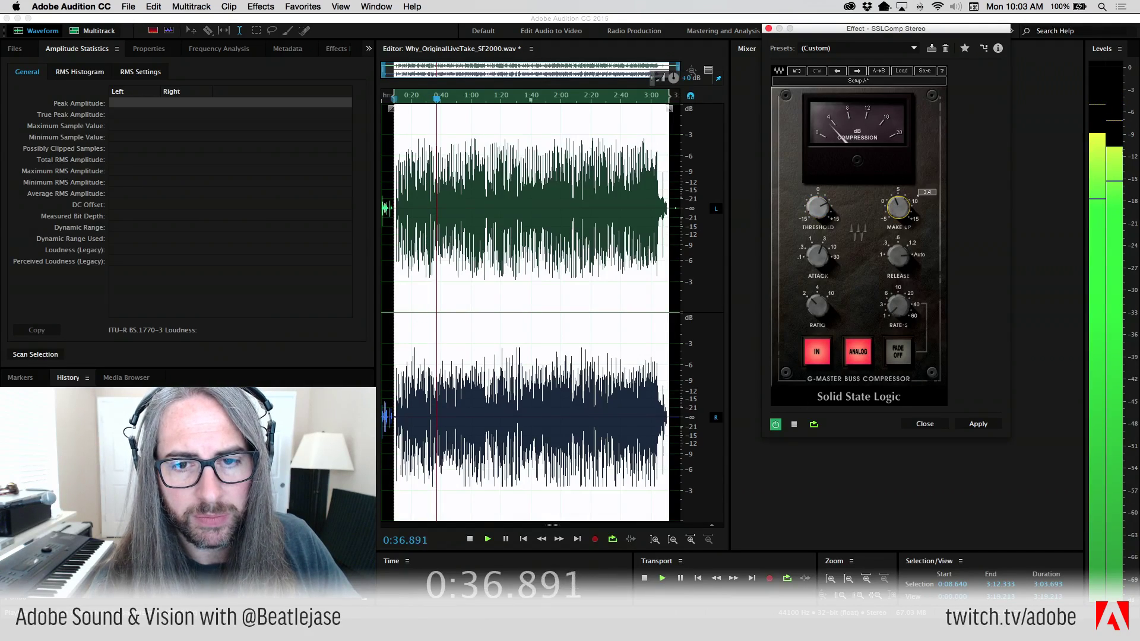
pyautogui.moveTo(898, 207); pyautogui.dragTo(894, 209)
pyautogui.click(776, 425)
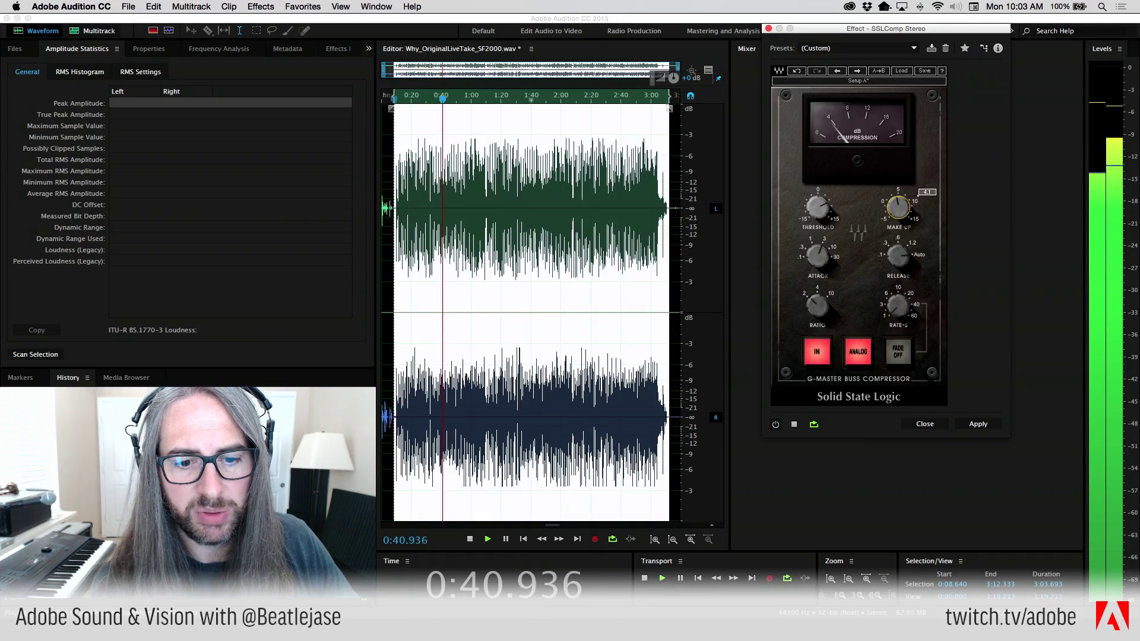
# Step: Fine-tune the SSLComp make-up gain to about 5 dB during playback so the active level matches the bypassed level
pyautogui.click(775, 425)
pyautogui.moveTo(815, 267); pyautogui.dragTo(814, 266)
pyautogui.moveTo(897, 207); pyautogui.dragTo(897, 200)
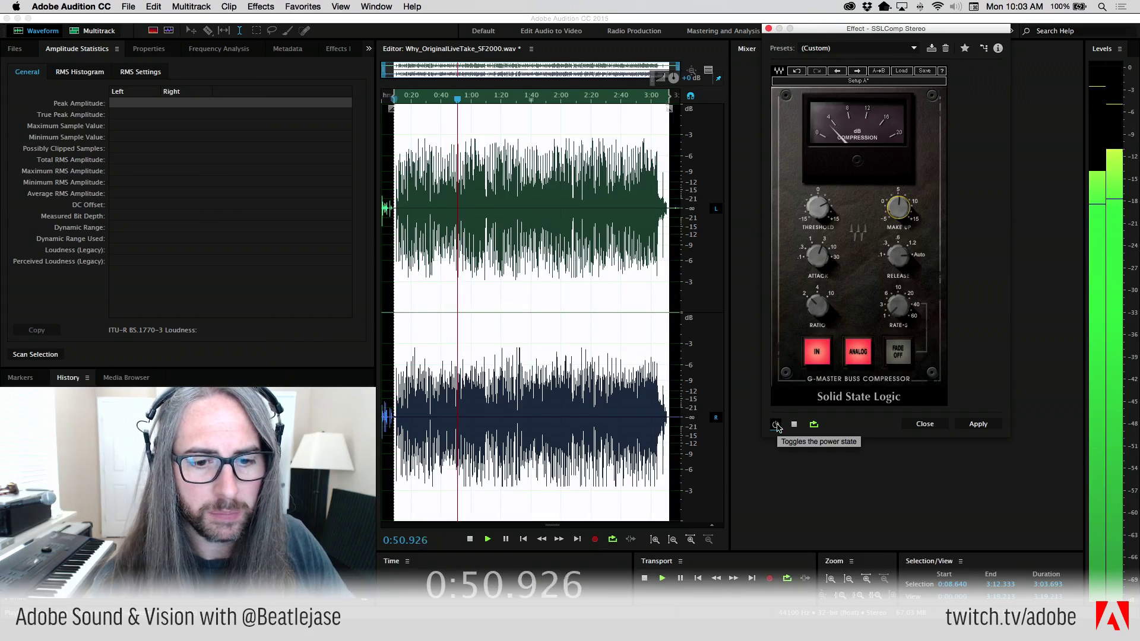
pyautogui.moveTo(897, 206); pyautogui.dragTo(898, 204)
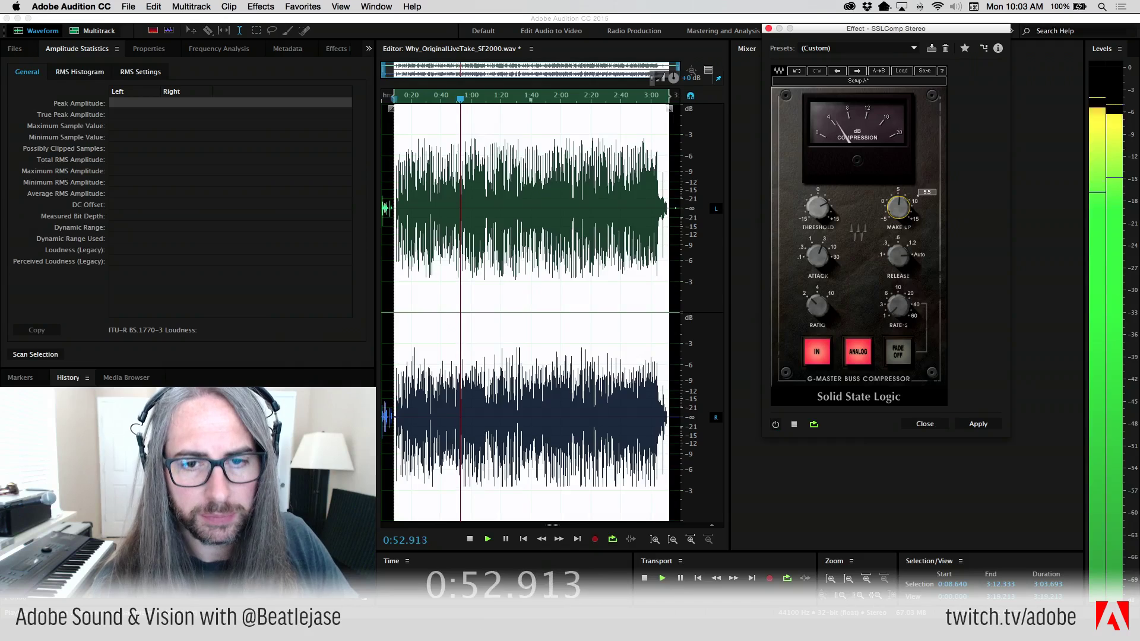
# Step: Toggle the SSLComp effect's power state repeatedly during playback to compare the bypassed and compressed mix, ending with the effect active
pyautogui.click(775, 425)
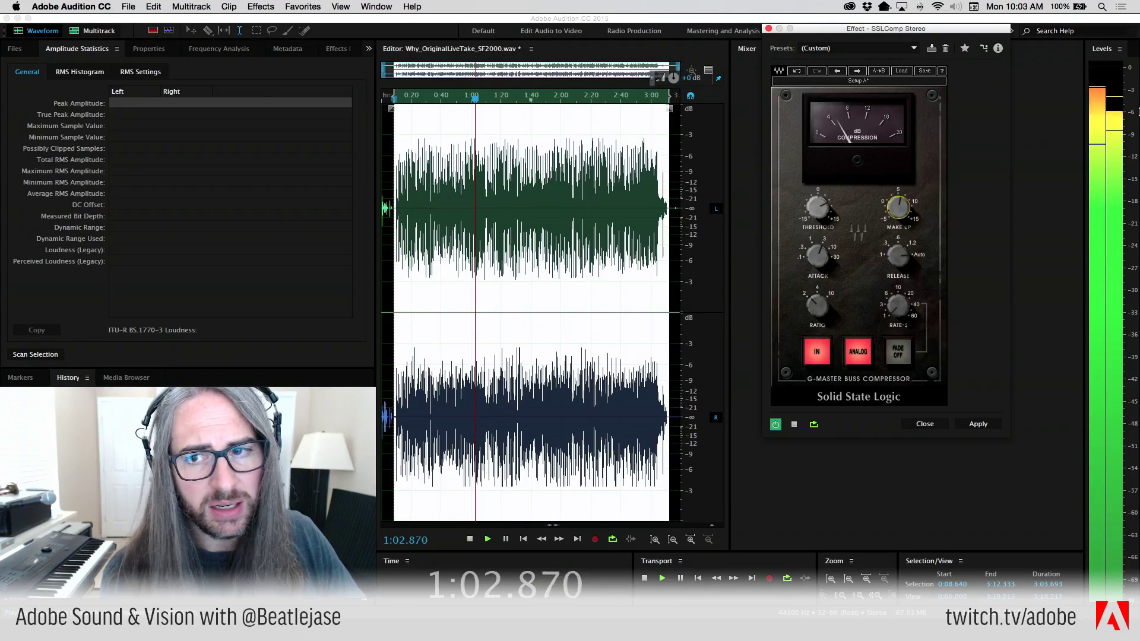
pyautogui.click(776, 425)
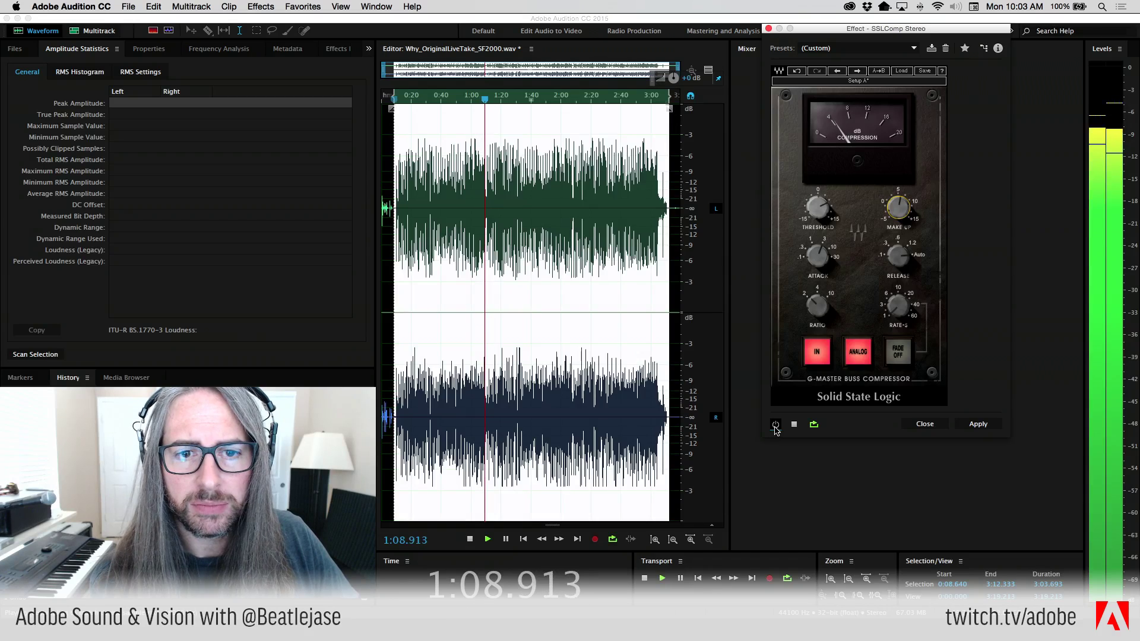
pyautogui.click(776, 425)
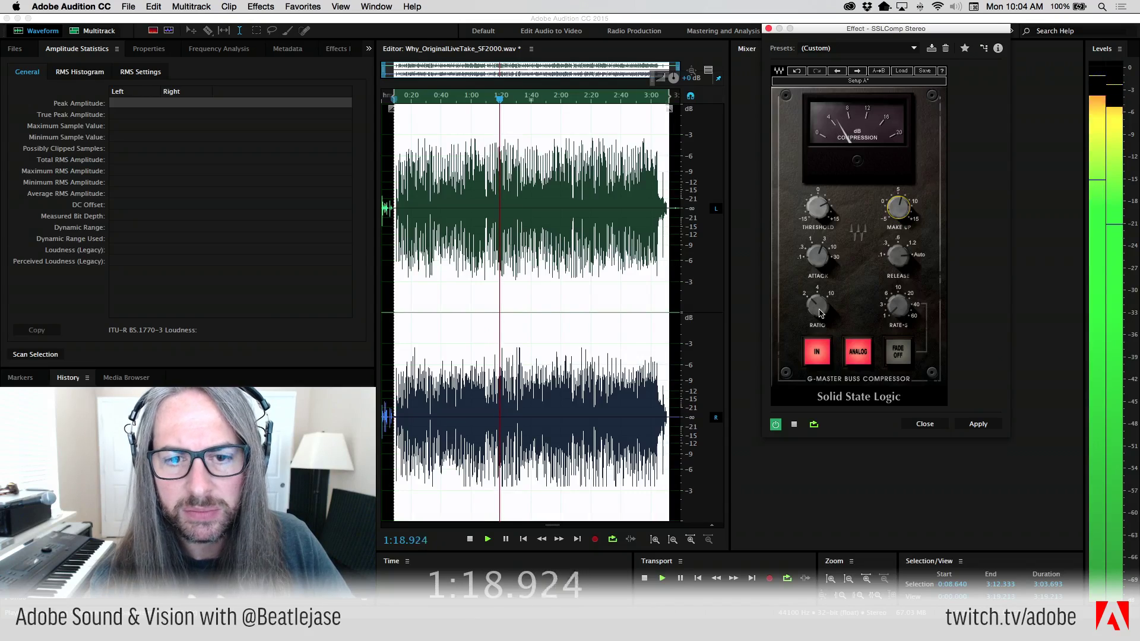
pyautogui.click(776, 425)
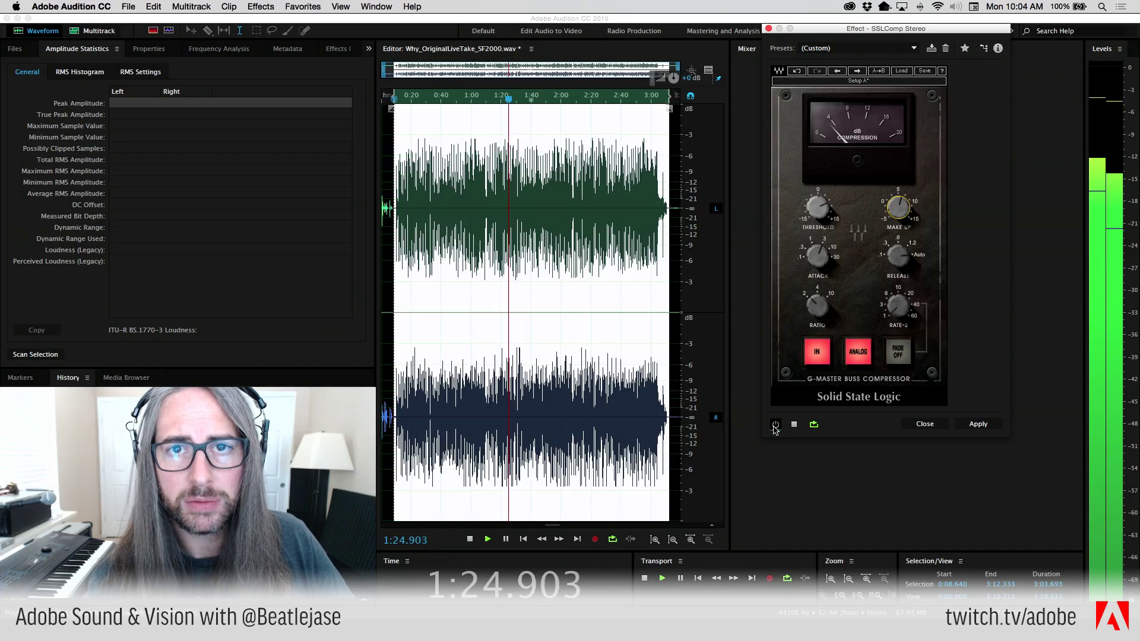
pyautogui.click(774, 425)
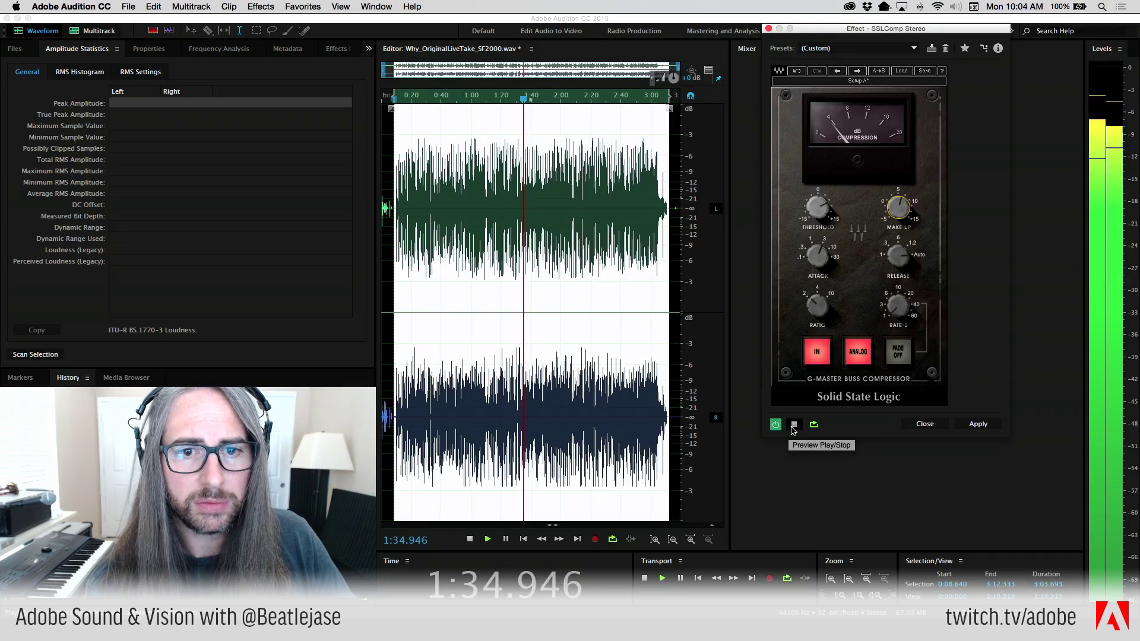
# Step: Stop the preview, close the SSLComp effect without applying it, and clear the selection by placing the playhead near 2:57
pyautogui.click(794, 427)
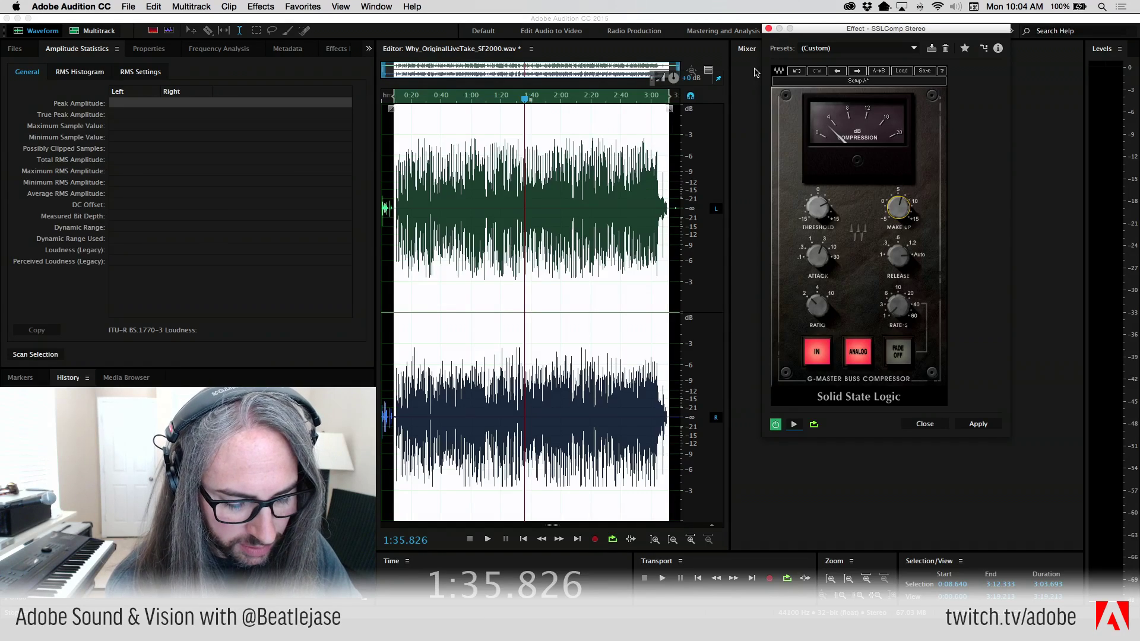
pyautogui.click(768, 28)
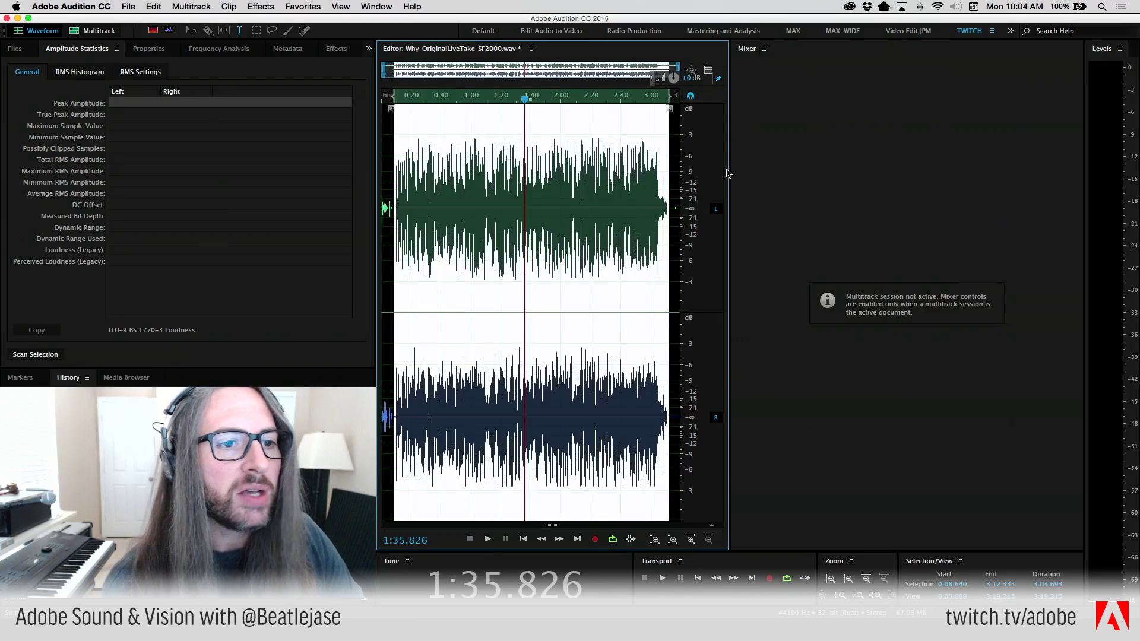
pyautogui.click(645, 229)
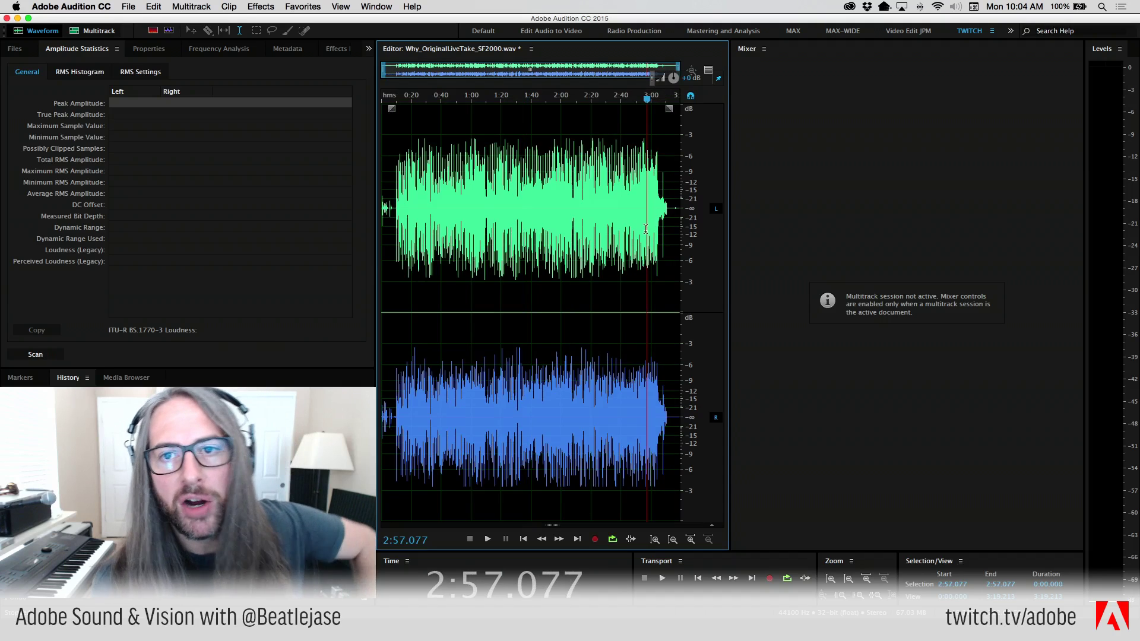